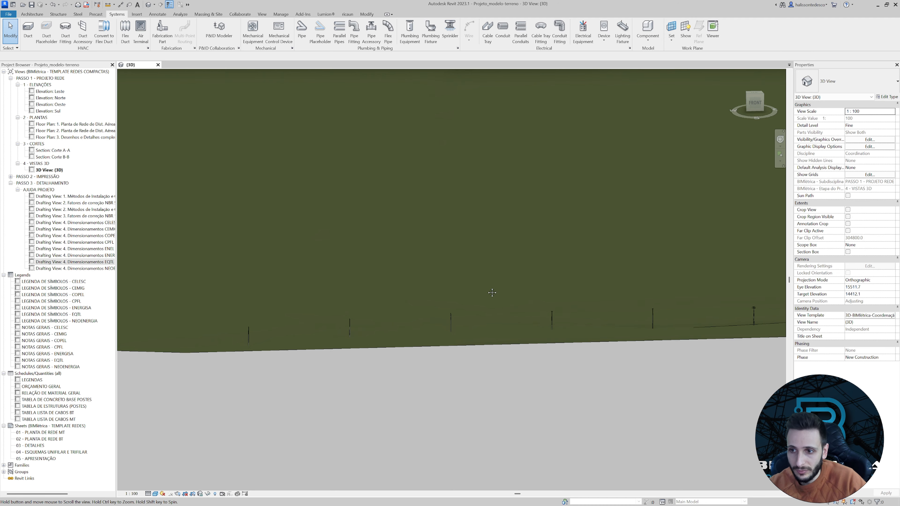
# Examine the terrain model, including the stepped platforms, the road and the row of poles along its front edge.
pyautogui.scroll(-2, 557, 278)
pyautogui.moveTo(644, 284); pyautogui.dragTo(596, 301, button='middle')
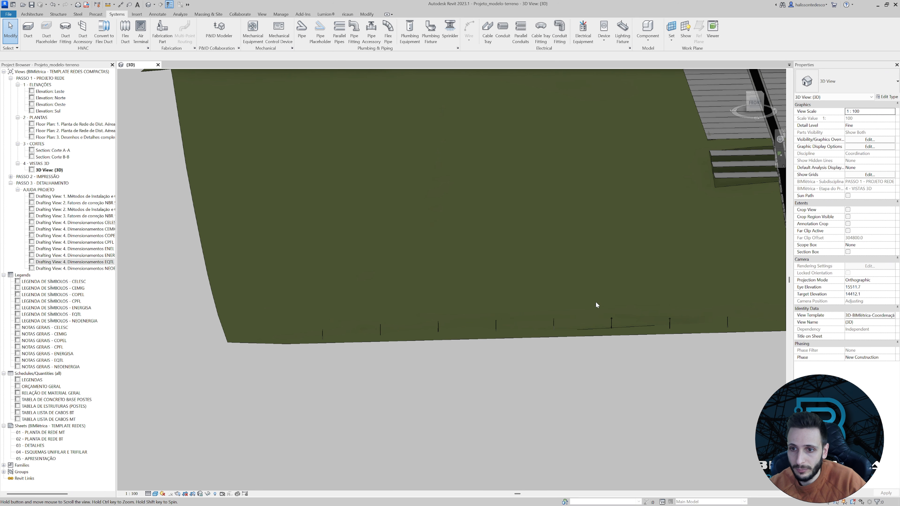
pyautogui.moveTo(738, 296); pyautogui.dragTo(674, 339, button='middle')
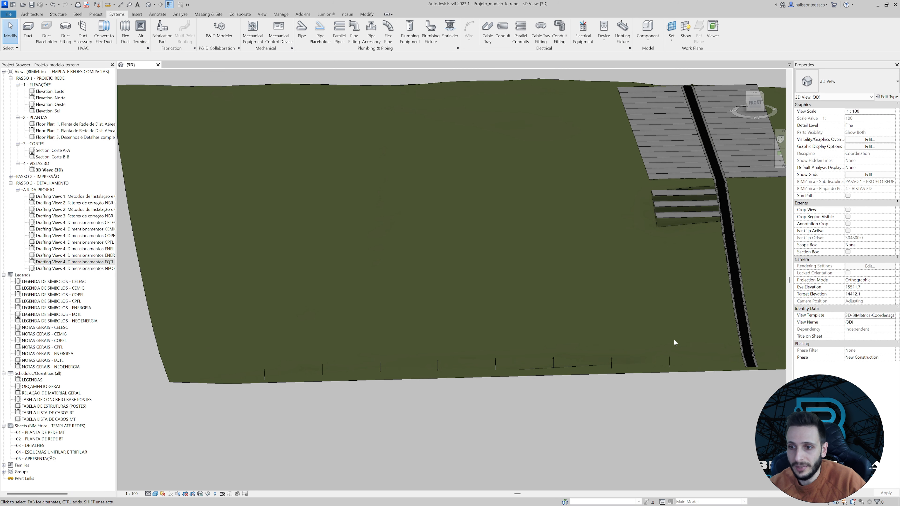
pyautogui.scroll(2, 674, 339)
pyautogui.scroll(-1, 605, 361)
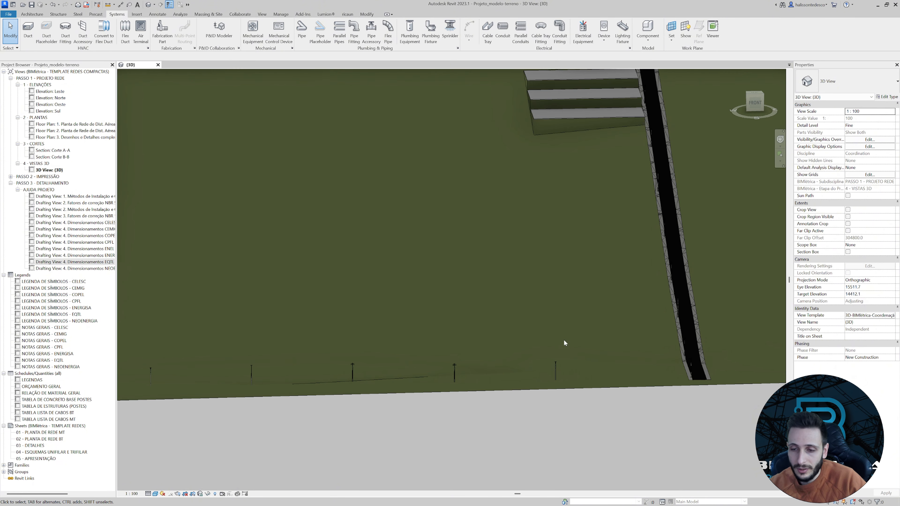
pyautogui.moveTo(638, 259); pyautogui.dragTo(635, 329, button='middle')
pyautogui.moveTo(596, 155); pyautogui.dragTo(579, 287, button='middle')
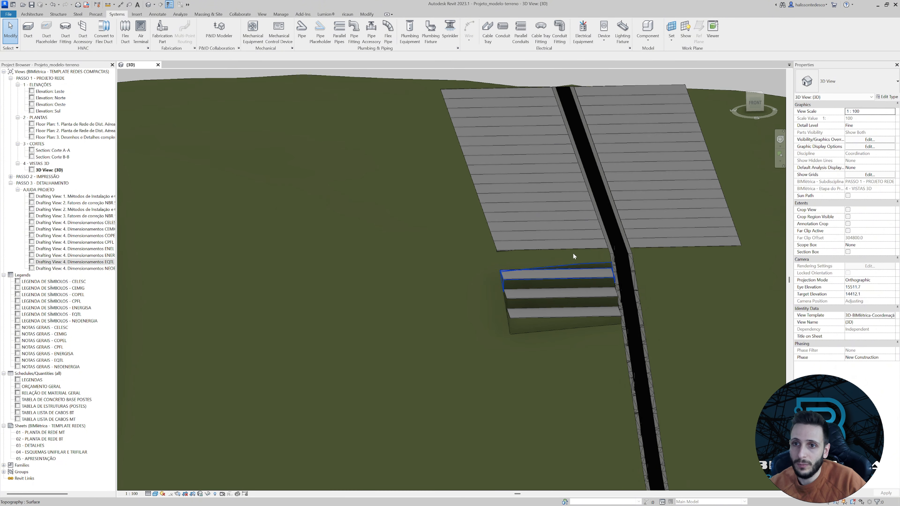
pyautogui.scroll(-2, 566, 214)
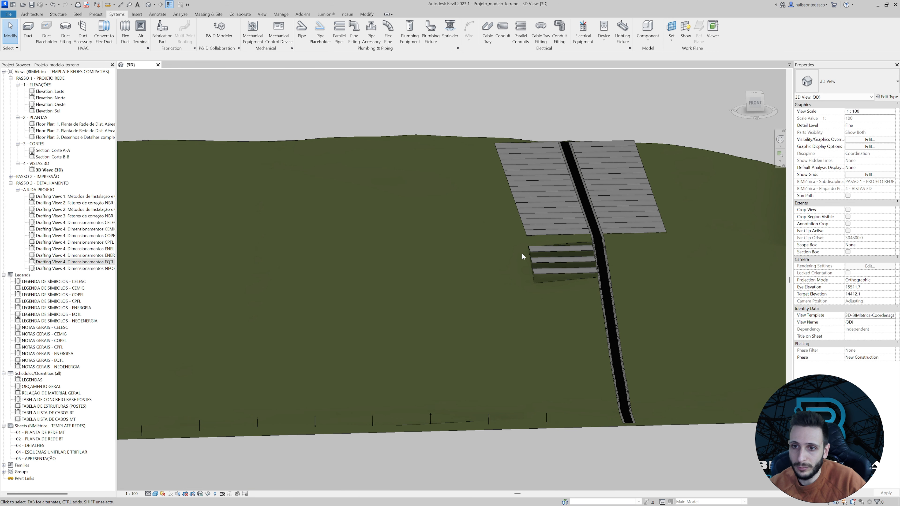
pyautogui.moveTo(305, 383); pyautogui.dragTo(277, 300, button='middle')
pyautogui.scroll(2, 276, 301)
pyautogui.moveTo(540, 210); pyautogui.dragTo(513, 237, button='middle')
pyautogui.scroll(-1, 510, 231)
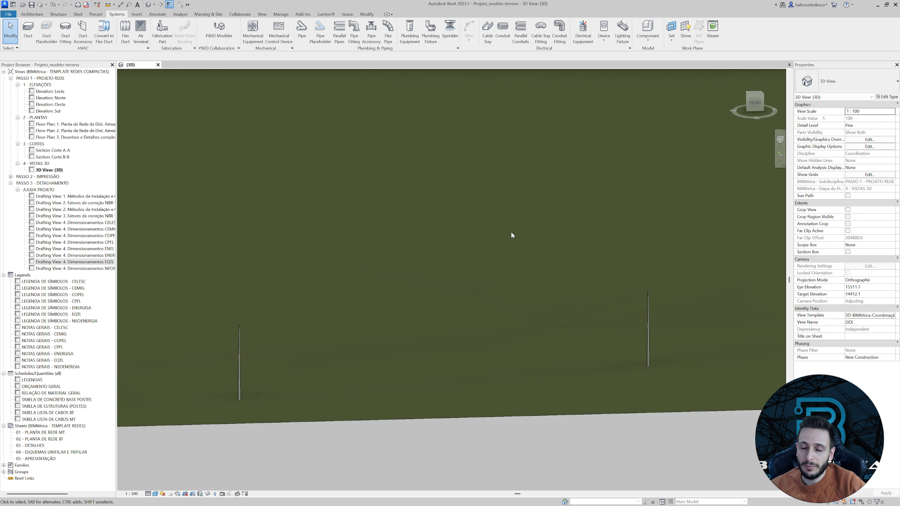
# Inspect the spans between neighbouring poles along the terrain's front edge up close and from an angled view.
pyautogui.scroll(-2, 512, 234)
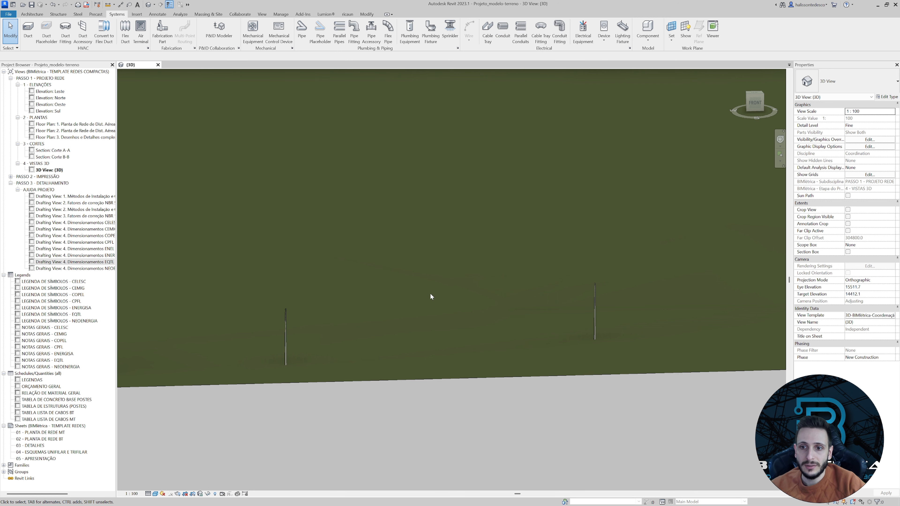
pyautogui.moveTo(405, 296); pyautogui.dragTo(396, 298, button='middle')
pyautogui.moveTo(617, 297); pyautogui.dragTo(574, 300, button='middle')
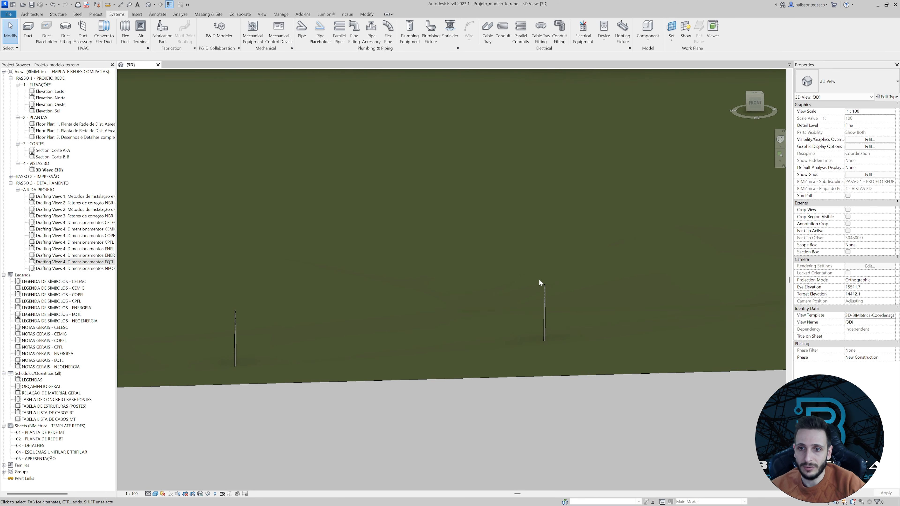
pyautogui.moveTo(589, 284)
pyautogui.mouseDown(button='middle')
pyautogui.moveTo(597, 291)
pyautogui.moveTo(589, 289)
pyautogui.mouseUp(button='middle')
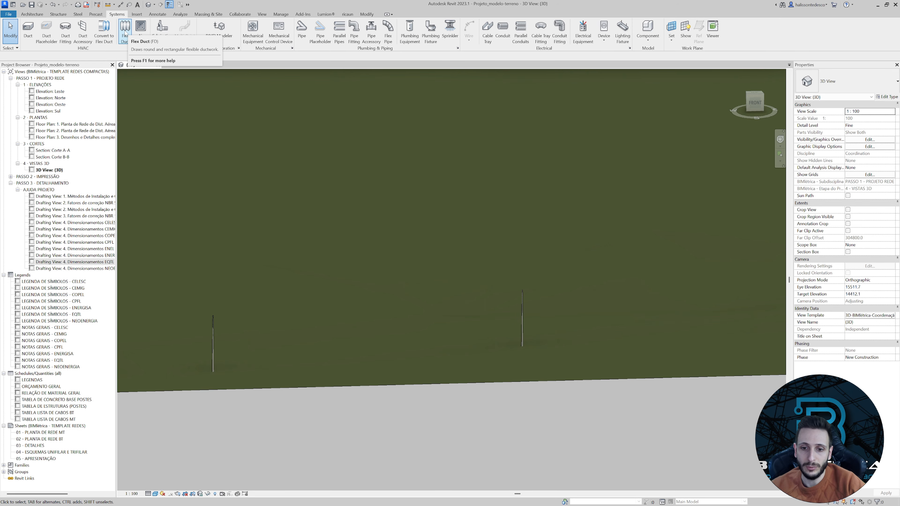
pyautogui.scroll(4, 230, 312)
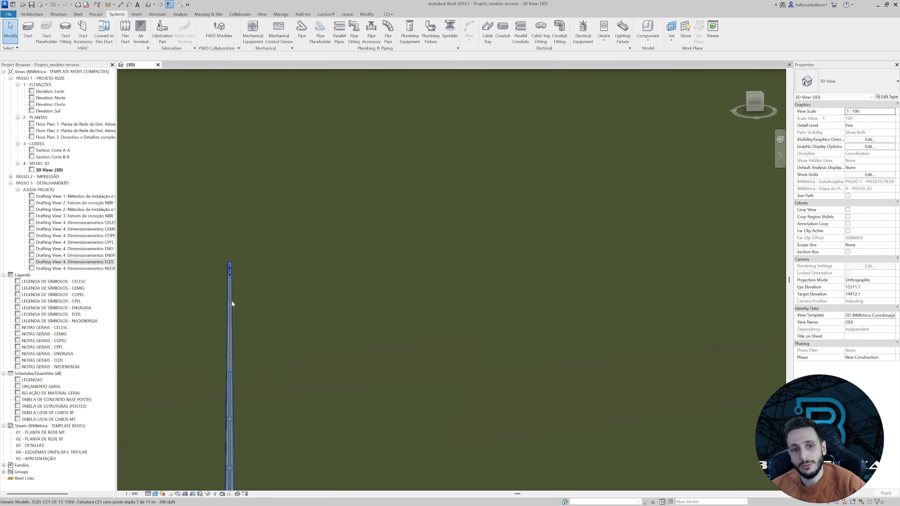
pyautogui.scroll(-3, 236, 299)
pyautogui.scroll(-3, 257, 280)
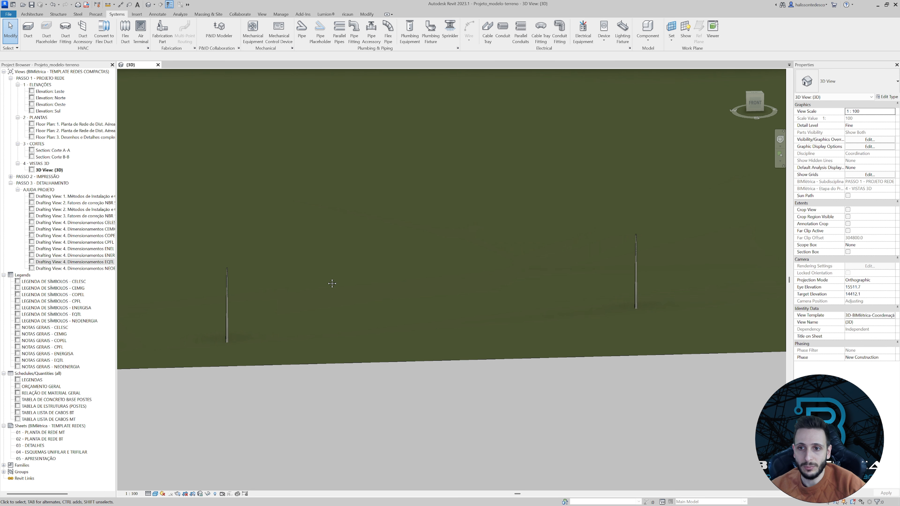
pyautogui.keyDown('shift'); pyautogui.moveTo(332, 283); pyautogui.dragTo(428, 361, button='middle'); pyautogui.keyUp('shift')
pyautogui.scroll(2, 286, 323)
pyautogui.scroll(-9, 286, 323)
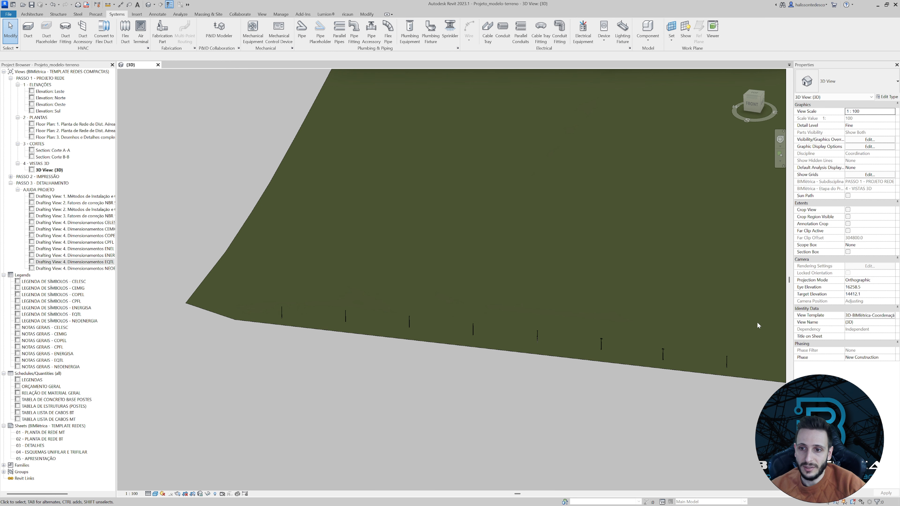
# Select one of the EQTL-CE1-DT-11-15kV poles and examine the cable connectors on its top bracket.
pyautogui.scroll(2, 280, 301)
pyautogui.scroll(4, 324, 250)
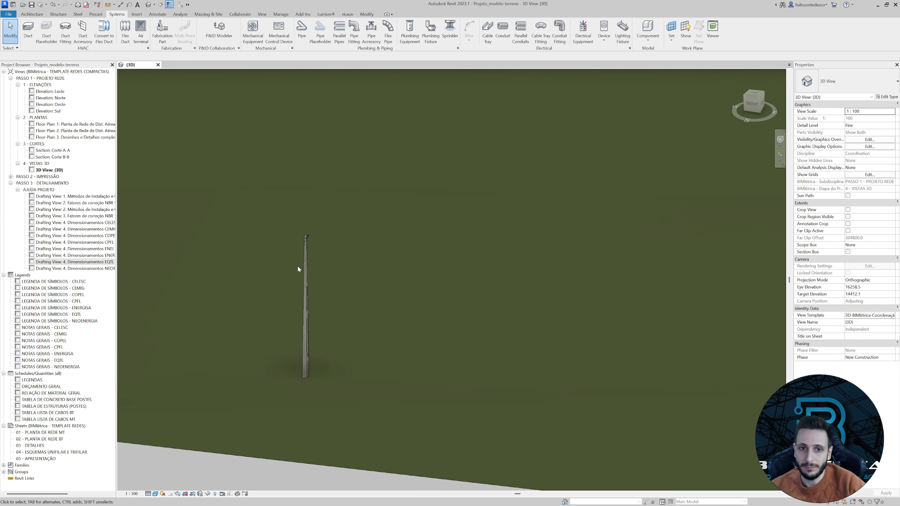
pyautogui.click(297, 265)
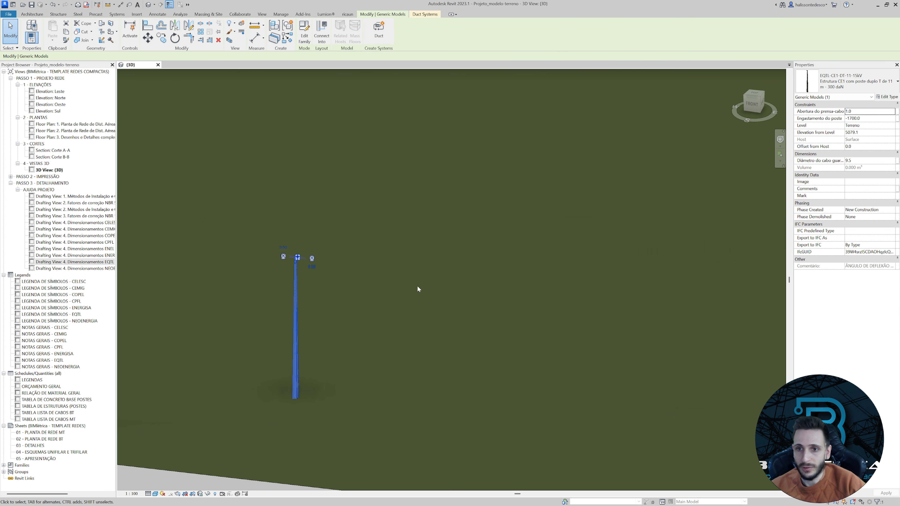
pyautogui.scroll(5, 291, 263)
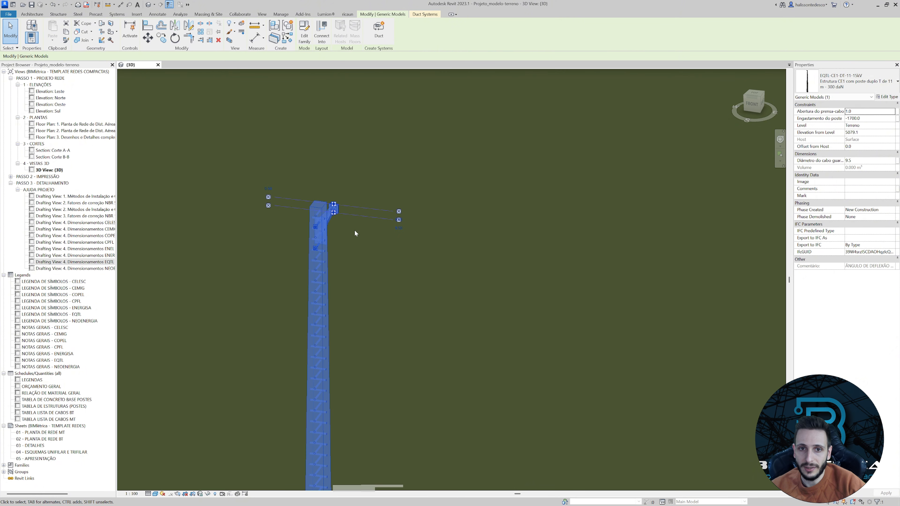
pyautogui.scroll(4, 326, 206)
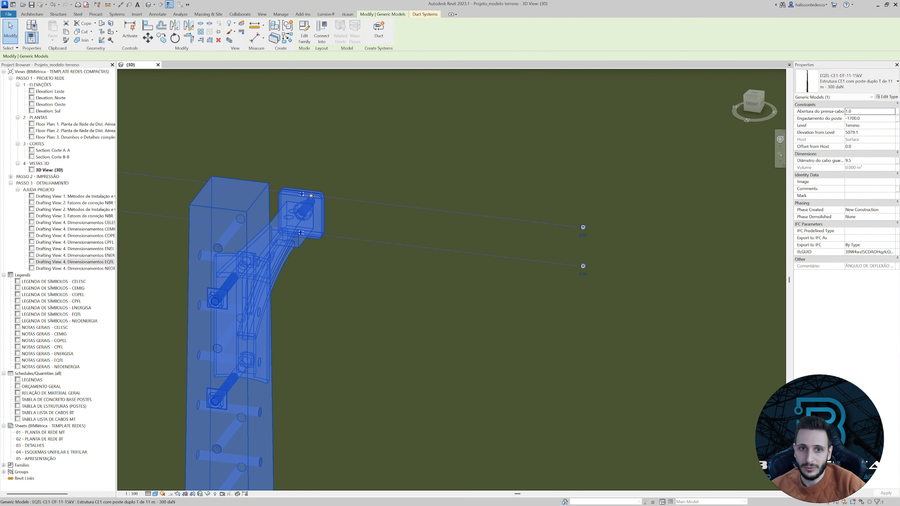
pyautogui.scroll(5, 311, 196)
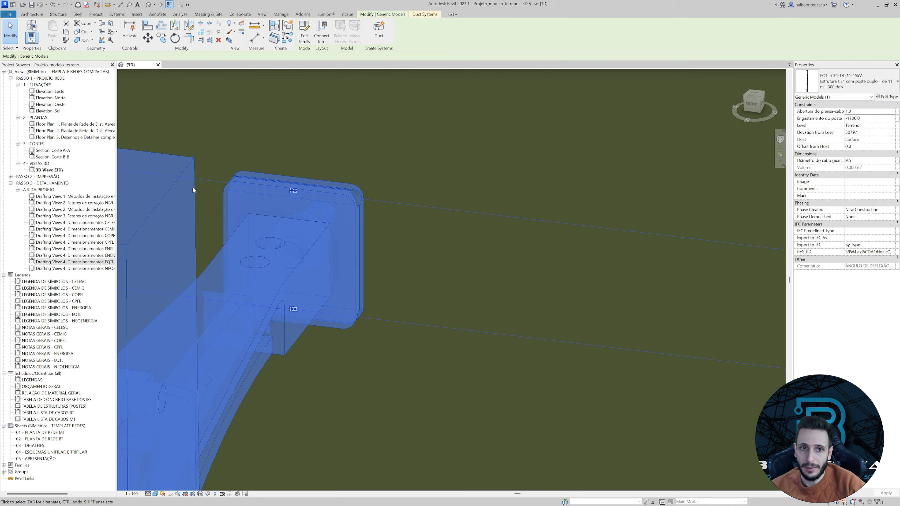
pyautogui.scroll(-3, 294, 193)
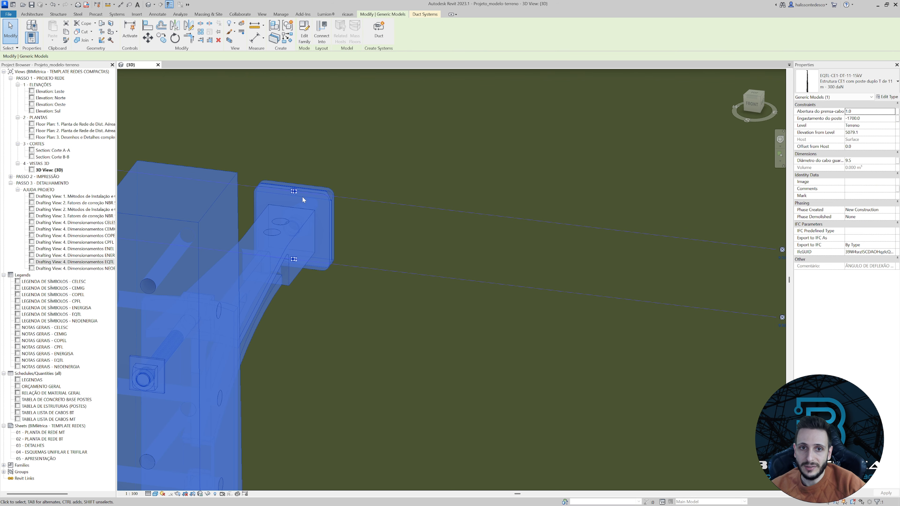
pyautogui.scroll(3, 296, 193)
# Draw a 9.50 diameter 2.Cabo coberto XLPE 70 mm² flex duct from the pole's top connector to the neighbouring pole's bracket.
pyautogui.rightClick(455, 221)
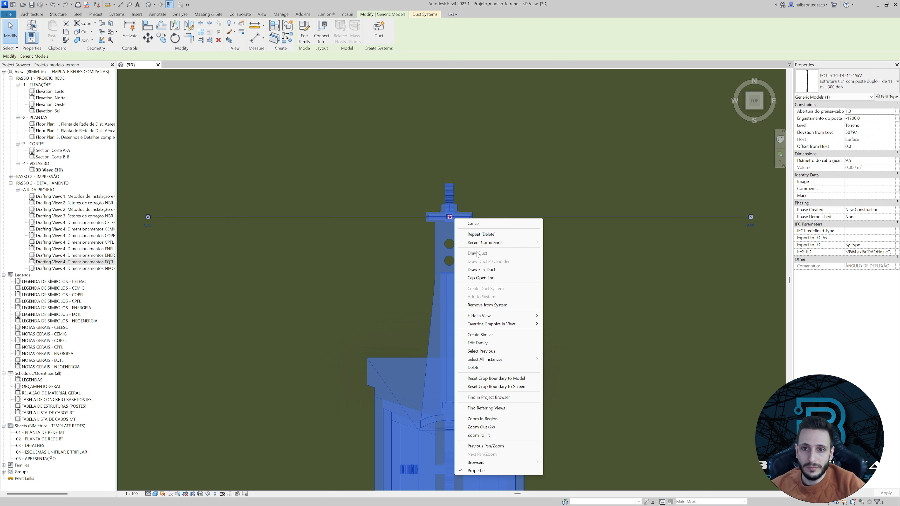
pyautogui.click(481, 269)
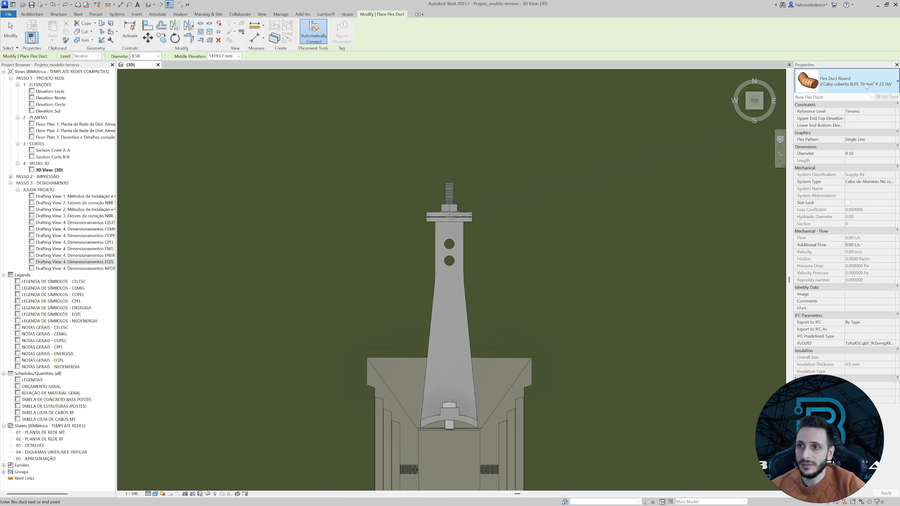
pyautogui.click(880, 85)
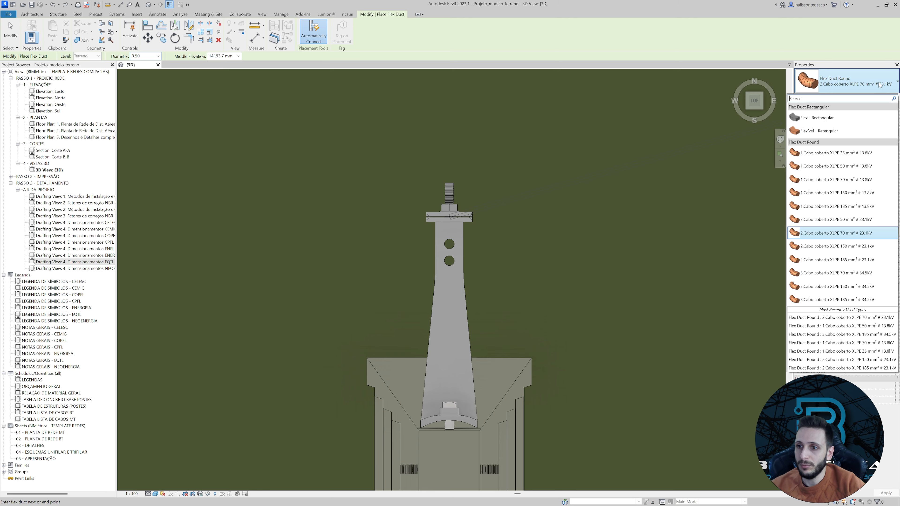
pyautogui.click(880, 86)
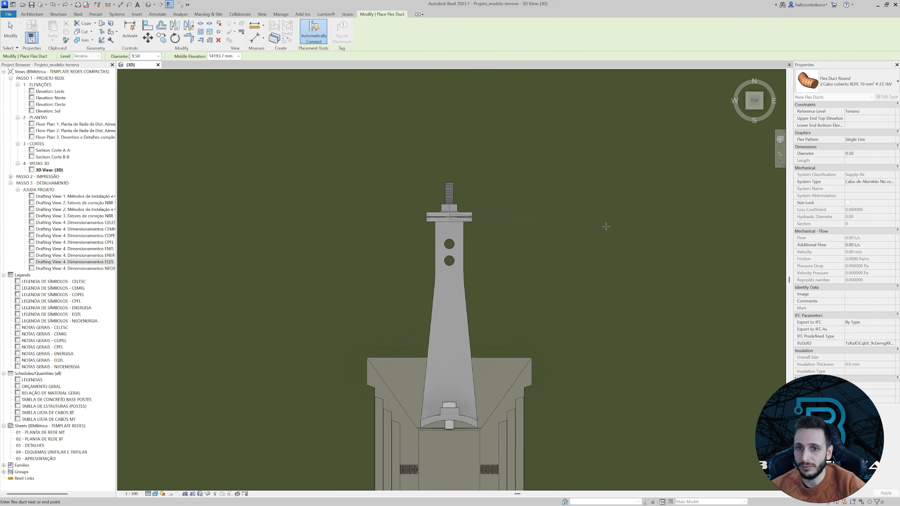
pyautogui.scroll(-4, 603, 218)
pyautogui.moveTo(494, 232); pyautogui.dragTo(107, 239, button='middle')
pyautogui.scroll(-6, 234, 231)
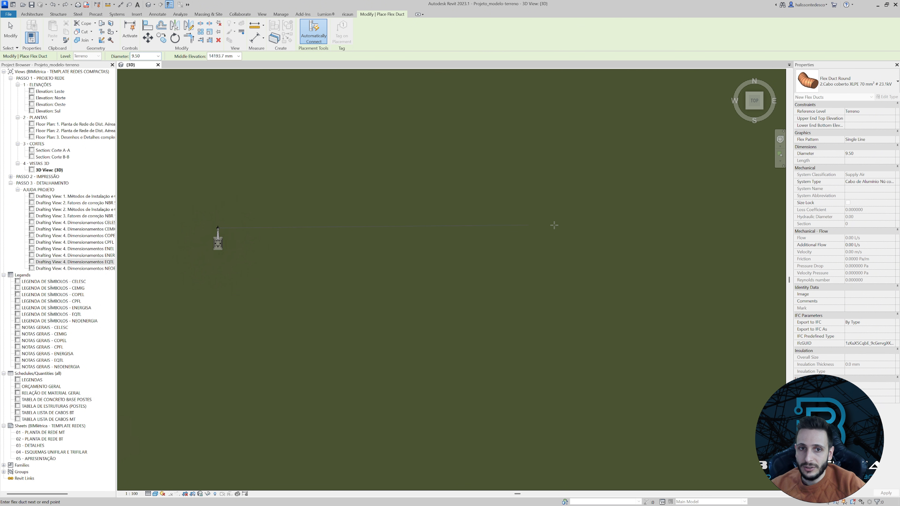
pyautogui.moveTo(555, 225); pyautogui.dragTo(283, 221, button='middle')
pyautogui.moveTo(599, 222); pyautogui.dragTo(252, 227, button='middle')
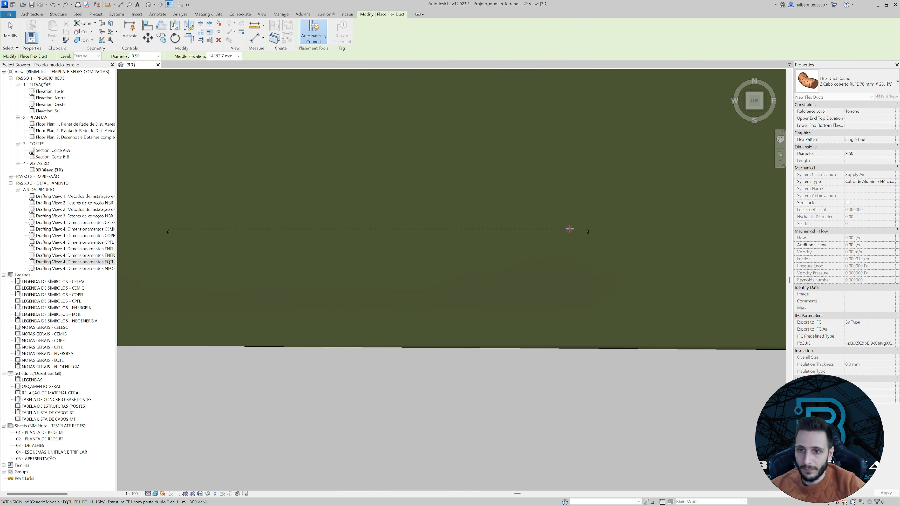
pyautogui.scroll(5, 683, 237)
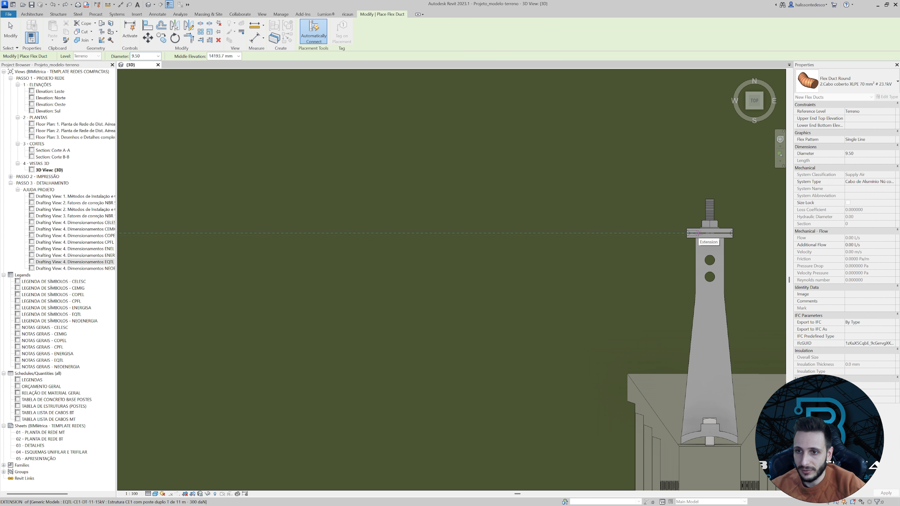
pyautogui.click(698, 234)
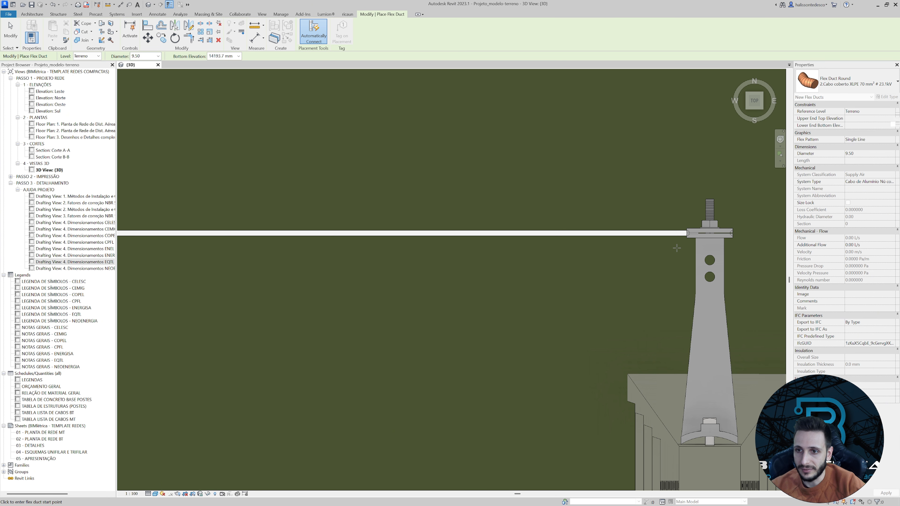
pyautogui.press('Escape')
pyautogui.press('Escape')
# Duplicate the new cable's flex duct type as "Cordoalha de aço 9.5 mm²" and assign it to the cable.
pyautogui.scroll(-4, 659, 248)
pyautogui.scroll(-2, 603, 277)
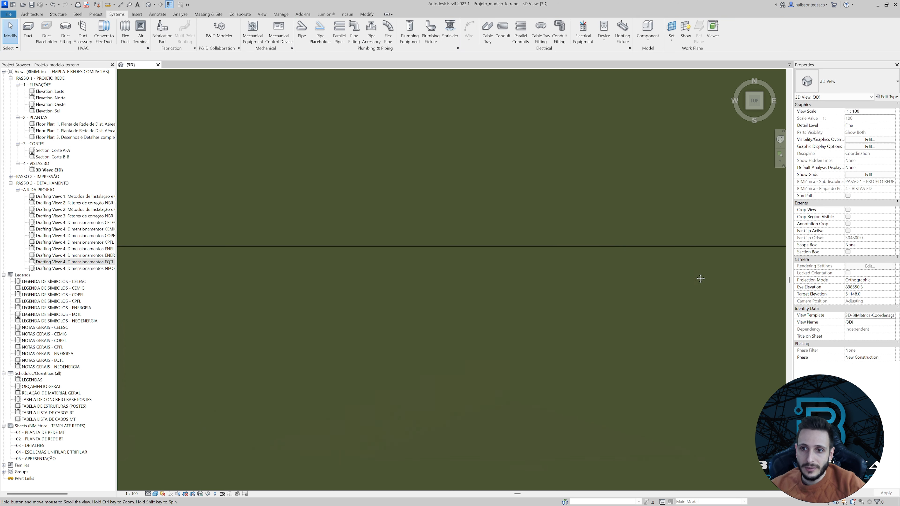
pyautogui.click(667, 246)
pyautogui.moveTo(667, 212); pyautogui.dragTo(654, 223, button='middle')
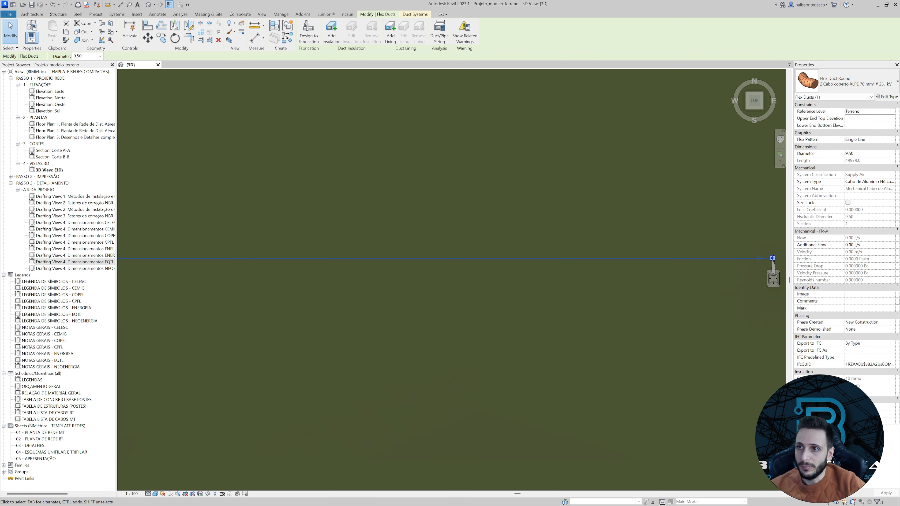
pyautogui.click(887, 97)
pyautogui.click(800, 75)
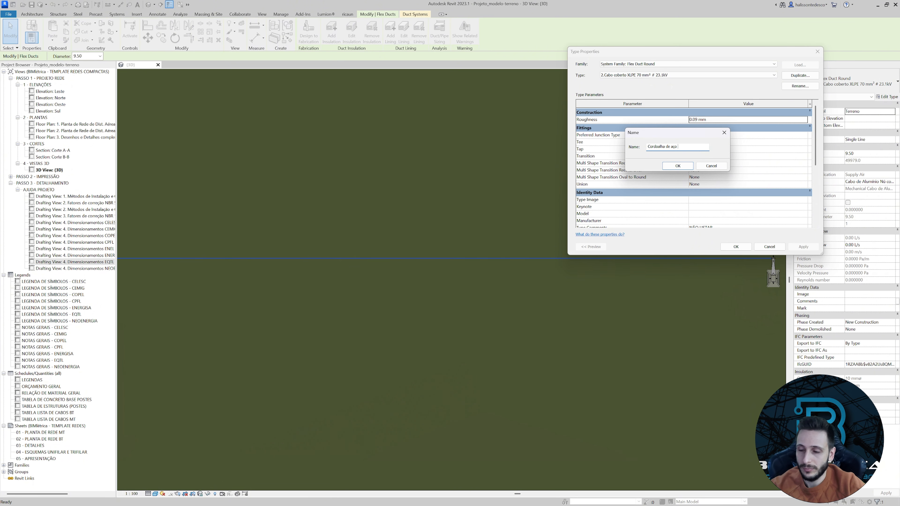
pyautogui.write('²')
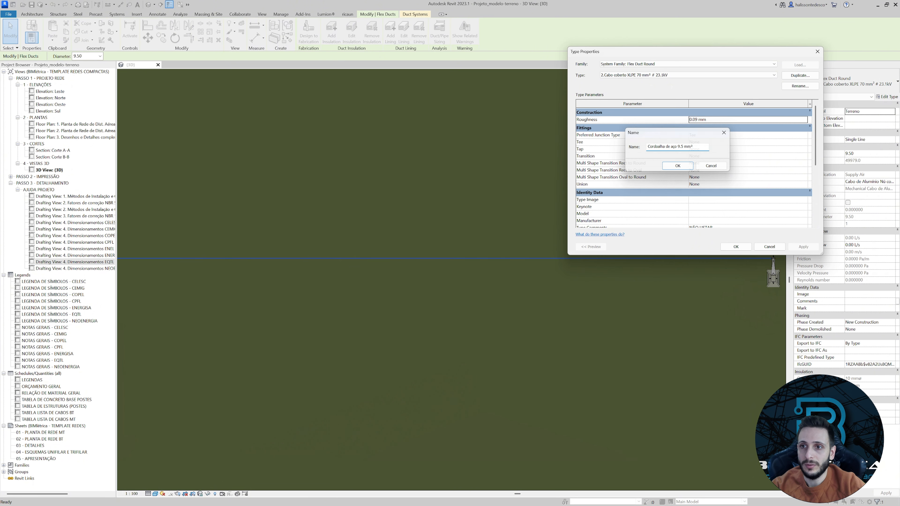
pyautogui.click(689, 165)
pyautogui.scroll(-3, 713, 201)
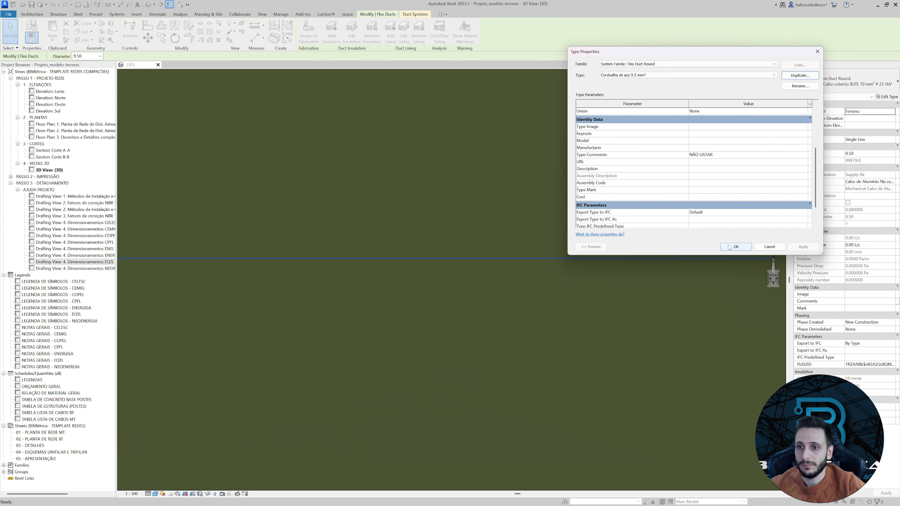
pyautogui.click(736, 246)
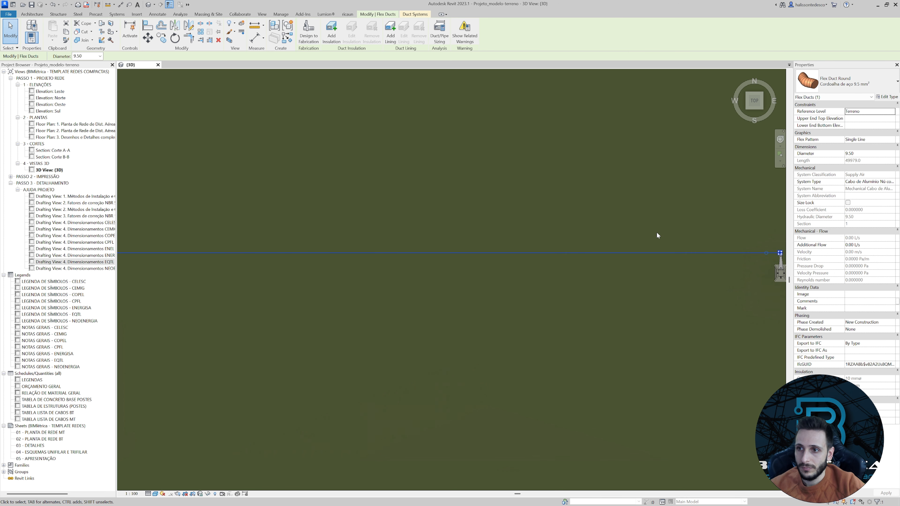
# Deselect the cable and examine the span between the two poles from the front view.
pyautogui.scroll(-2, 626, 254)
pyautogui.moveTo(532, 276); pyautogui.dragTo(590, 266, button='middle')
pyautogui.click(590, 266)
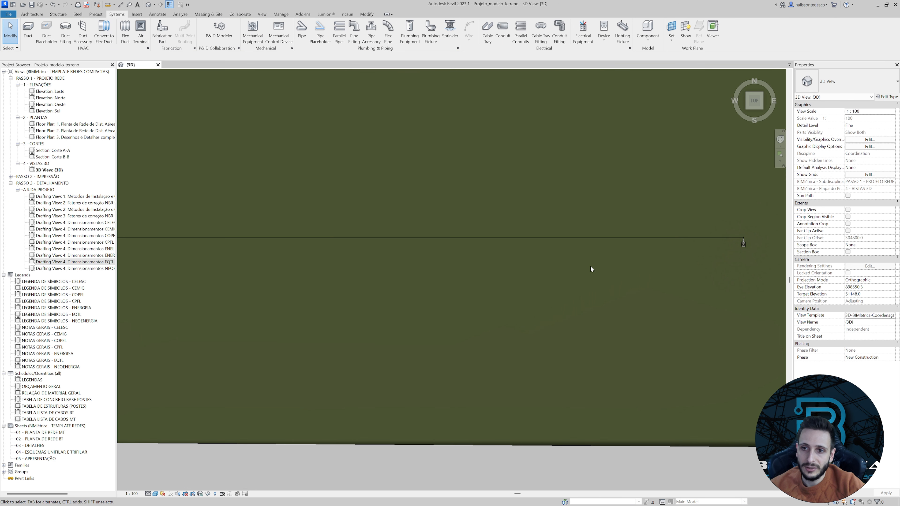
pyautogui.scroll(-2, 590, 266)
pyautogui.keyDown('shift'); pyautogui.moveTo(526, 275); pyautogui.dragTo(422, 330, button='middle'); pyautogui.keyUp('shift')
pyautogui.click(754, 108)
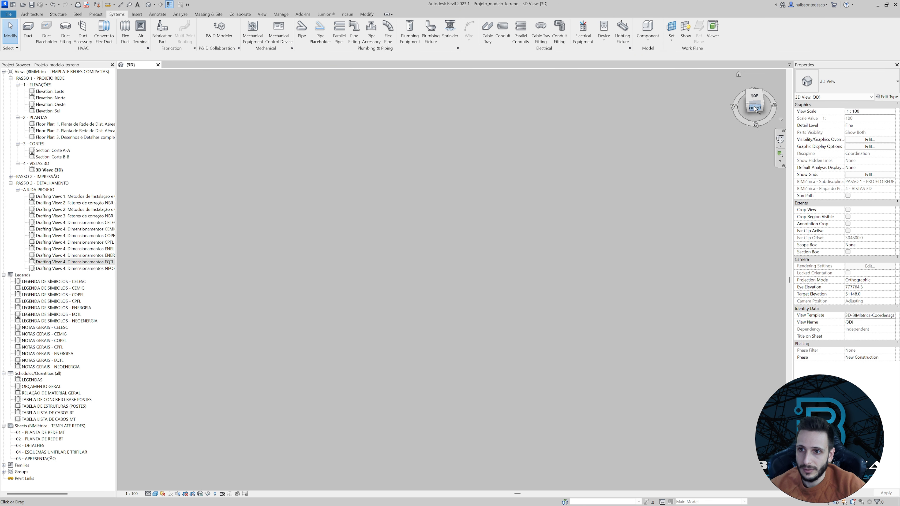
pyautogui.scroll(6, 318, 277)
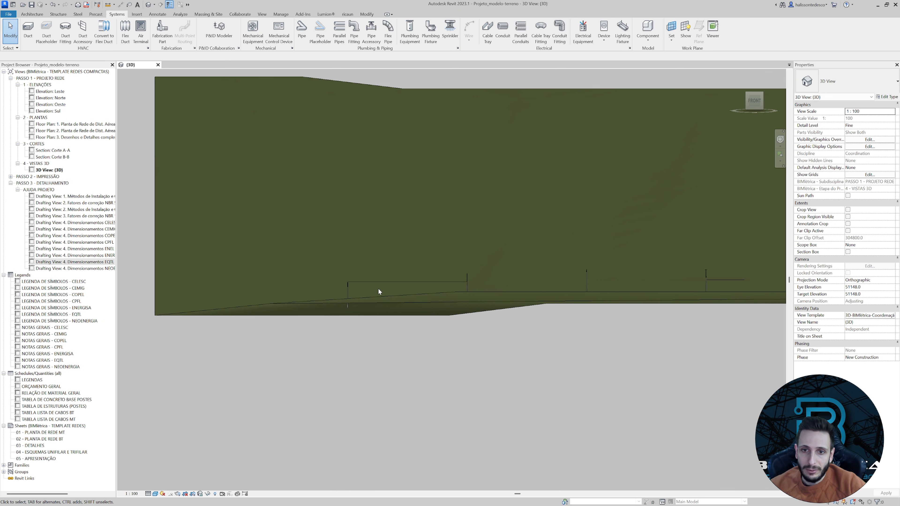
# Move the end vertex of the steel messenger cable up the higher pole to its top bracket connector.
pyautogui.scroll(10, 378, 288)
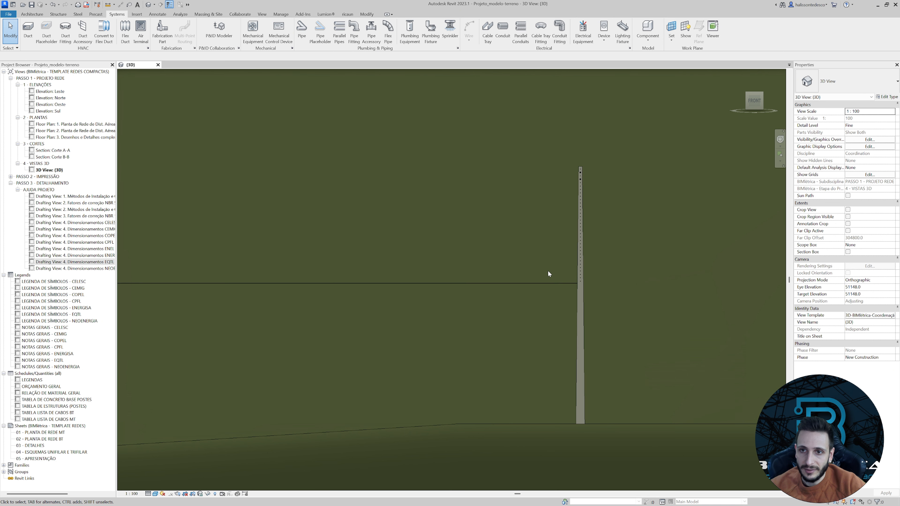
pyautogui.scroll(-5, 548, 270)
pyautogui.scroll(5, 546, 268)
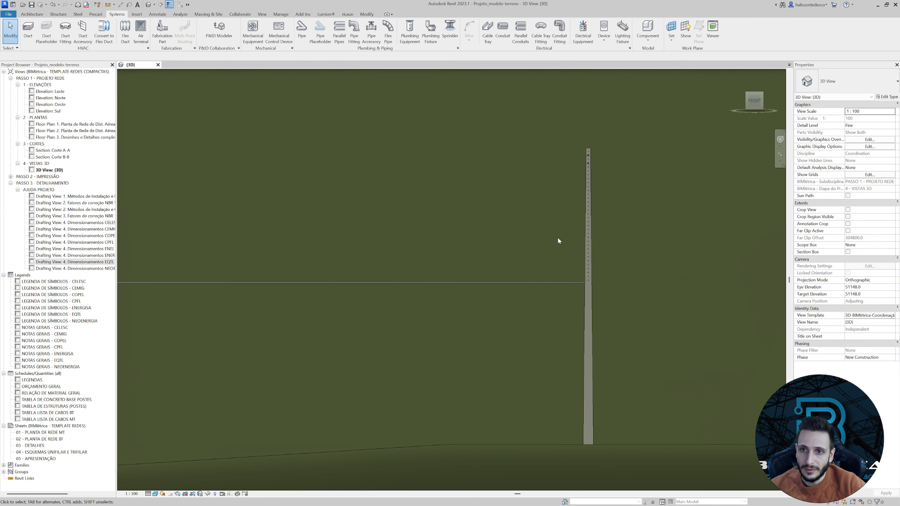
pyautogui.moveTo(559, 241); pyautogui.dragTo(547, 312, button='middle')
pyautogui.click(539, 354)
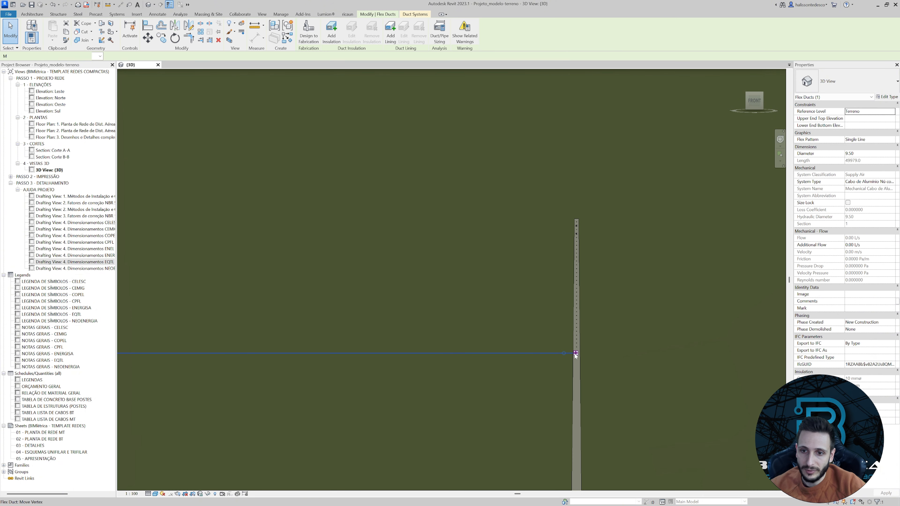
pyautogui.moveTo(575, 354); pyautogui.dragTo(577, 103)
pyautogui.moveTo(577, 95); pyautogui.dragTo(578, 299, button='middle')
pyautogui.scroll(3, 578, 291)
pyautogui.moveTo(576, 325); pyautogui.dragTo(580, 233)
pyautogui.click(543, 261)
pyautogui.scroll(-1, 540, 263)
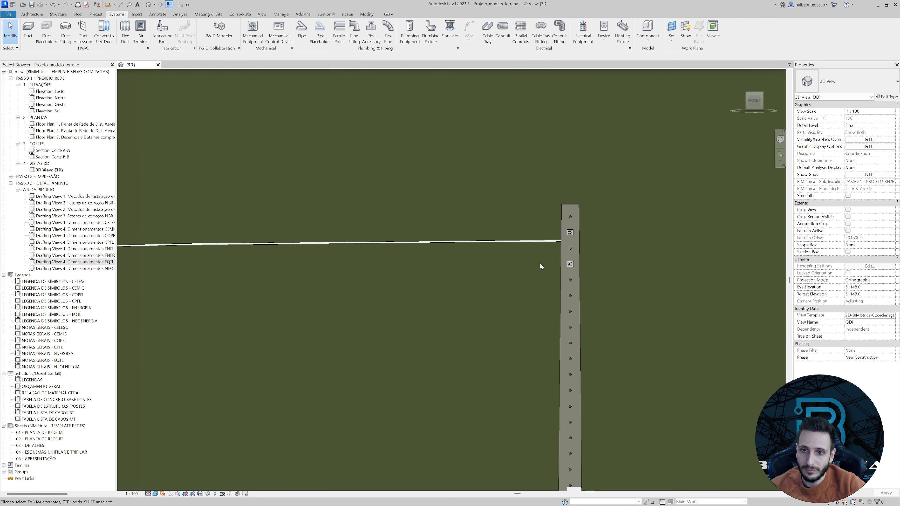
# Select the messenger cable and examine how it meets the upper pole's bracket and runs between the two poles.
pyautogui.keyDown('shift'); pyautogui.moveTo(541, 263); pyautogui.dragTo(525, 167, button='middle'); pyautogui.keyUp('shift')
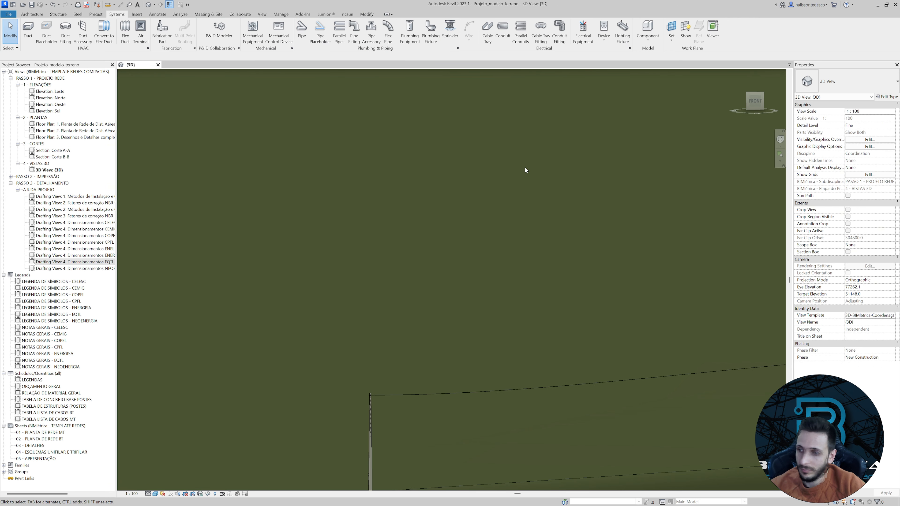
pyautogui.moveTo(557, 212); pyautogui.dragTo(322, 72, button='middle')
pyautogui.moveTo(575, 180); pyautogui.dragTo(420, 185, button='middle')
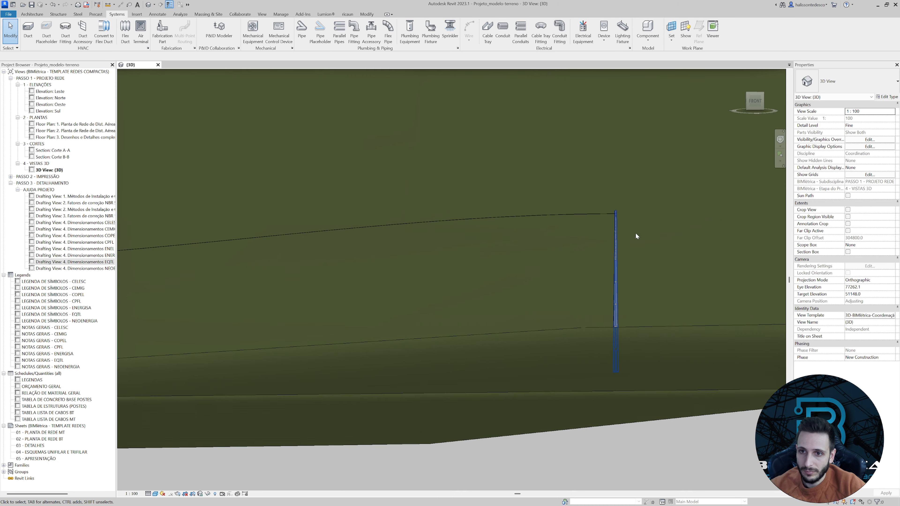
pyautogui.scroll(5, 617, 222)
pyautogui.scroll(4, 602, 201)
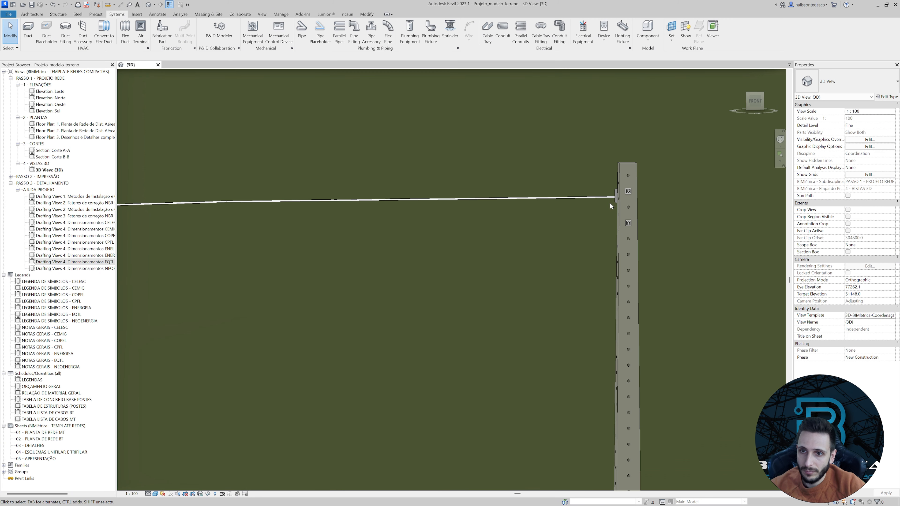
pyautogui.click(592, 193)
pyautogui.scroll(-5, 593, 193)
pyautogui.keyDown('shift'); pyautogui.moveTo(584, 200); pyautogui.dragTo(661, 245, button='middle'); pyautogui.keyUp('shift')
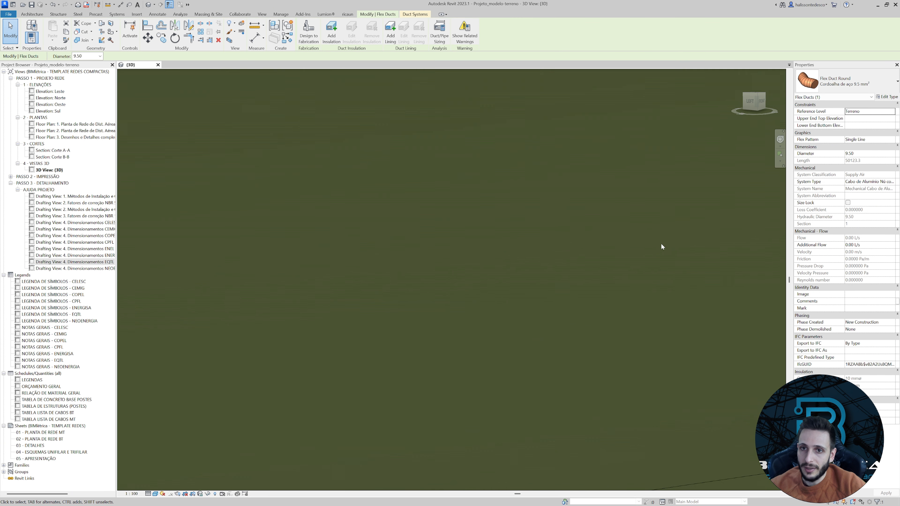
pyautogui.scroll(-4, 639, 241)
pyautogui.scroll(-4, 640, 244)
pyautogui.keyDown('shift'); pyautogui.moveTo(554, 260); pyautogui.dragTo(780, 281, button='middle'); pyautogui.keyUp('shift')
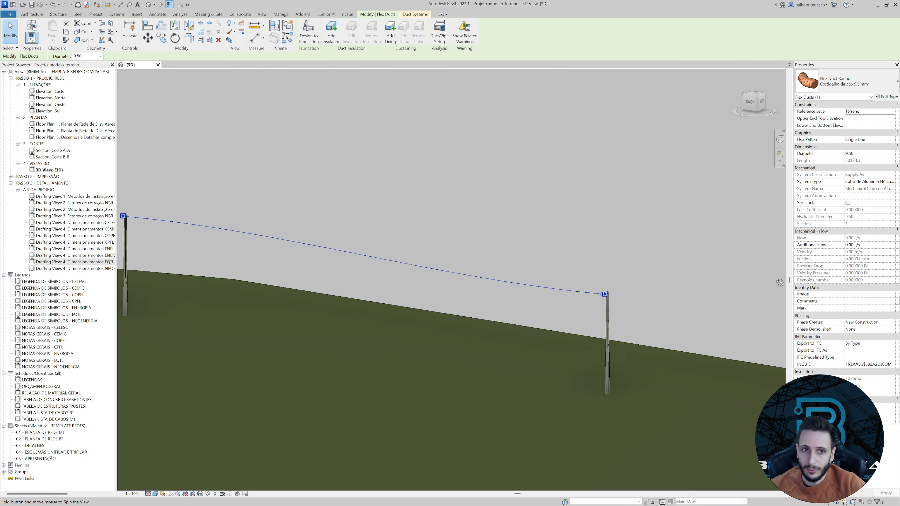
pyautogui.moveTo(427, 284); pyautogui.dragTo(844, 278, button='middle')
# Deselect the messenger cable and examine its attachment to the pole bracket from behind.
pyautogui.click(749, 102)
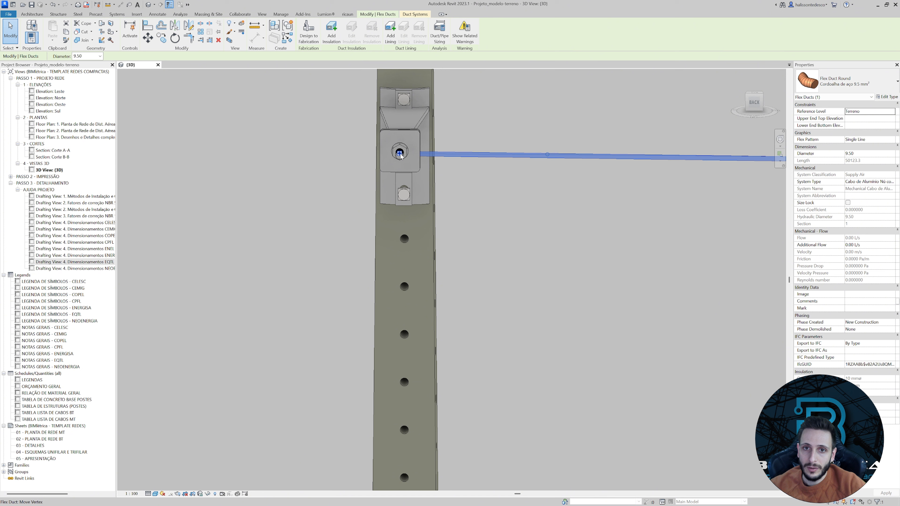
pyautogui.moveTo(401, 156); pyautogui.dragTo(399, 136)
pyautogui.scroll(-3, 405, 171)
pyautogui.click(487, 209)
pyautogui.keyDown('shift'); pyautogui.moveTo(487, 209); pyautogui.dragTo(453, 216, button='middle'); pyautogui.keyUp('shift')
pyautogui.moveTo(453, 215); pyautogui.dragTo(347, 393, button='middle')
pyautogui.scroll(6, 403, 223)
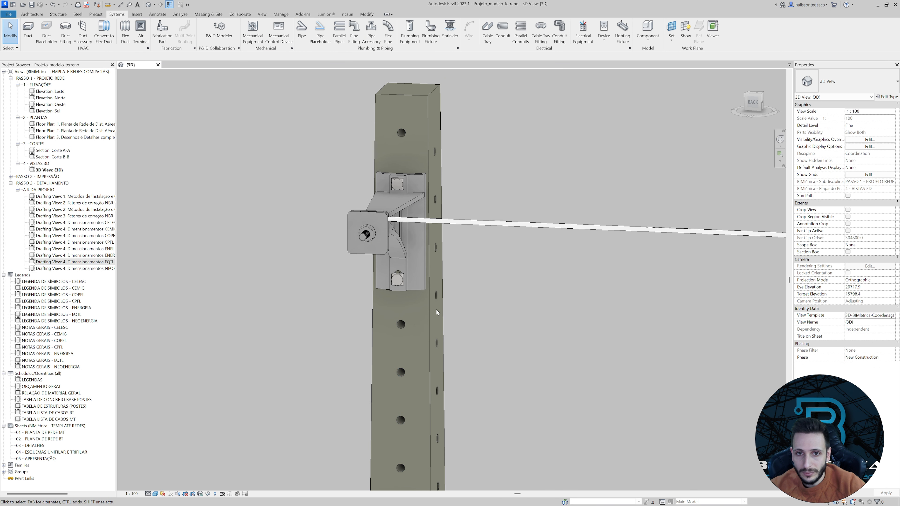
pyautogui.scroll(-5, 437, 308)
pyautogui.keyDown('shift'); pyautogui.moveTo(638, 259); pyautogui.dragTo(500, 281, button='middle'); pyautogui.keyUp('shift')
pyautogui.scroll(-12, 503, 278)
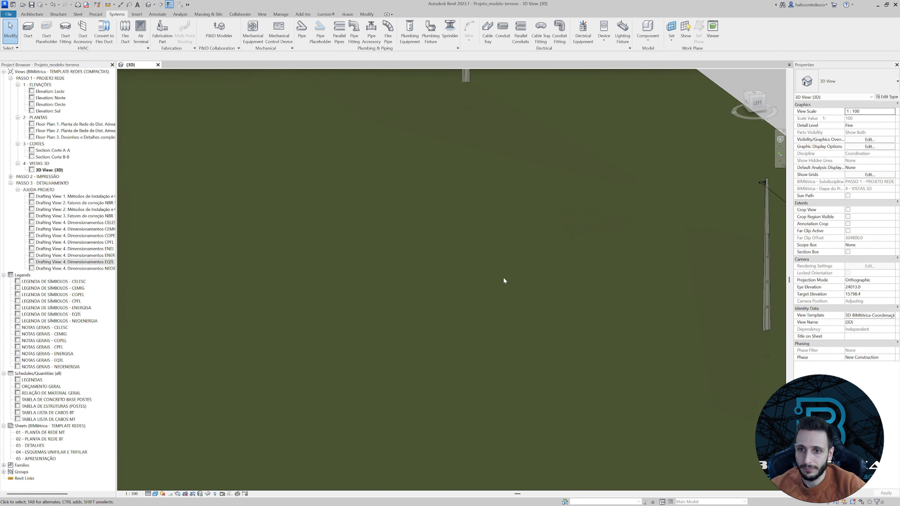
pyautogui.keyDown('shift'); pyautogui.moveTo(594, 319); pyautogui.dragTo(337, 276, button='middle'); pyautogui.keyUp('shift')
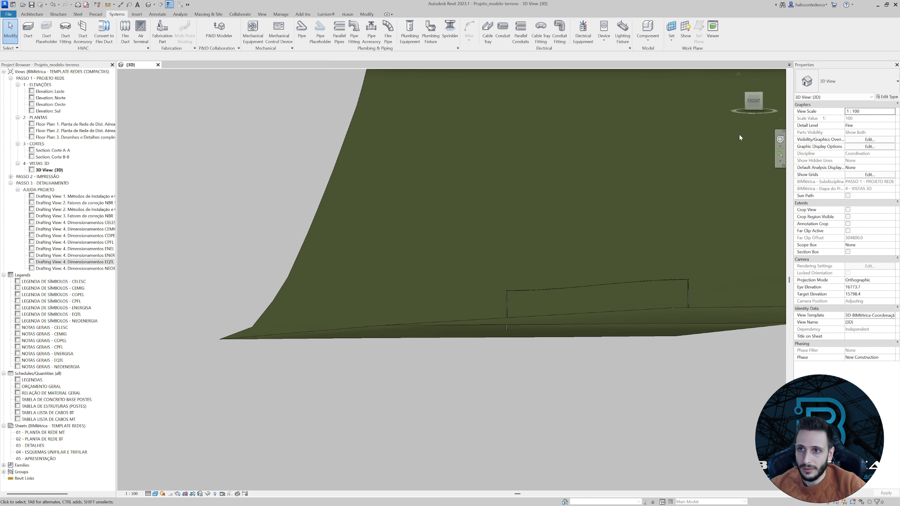
# Insert a vertex in the messenger cable near the higher pole and reposition it to straighten the curve at that end.
pyautogui.click(750, 107)
pyautogui.scroll(6, 311, 294)
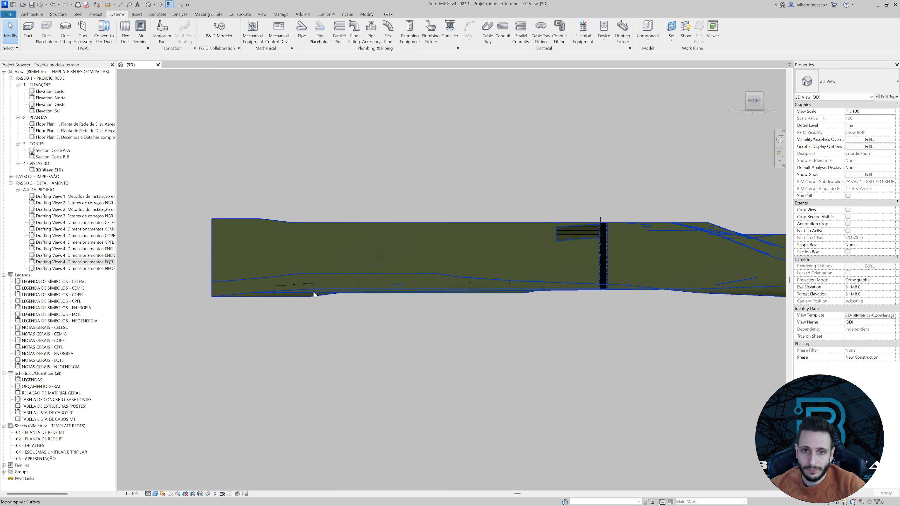
pyautogui.scroll(3, 419, 267)
pyautogui.scroll(3, 505, 261)
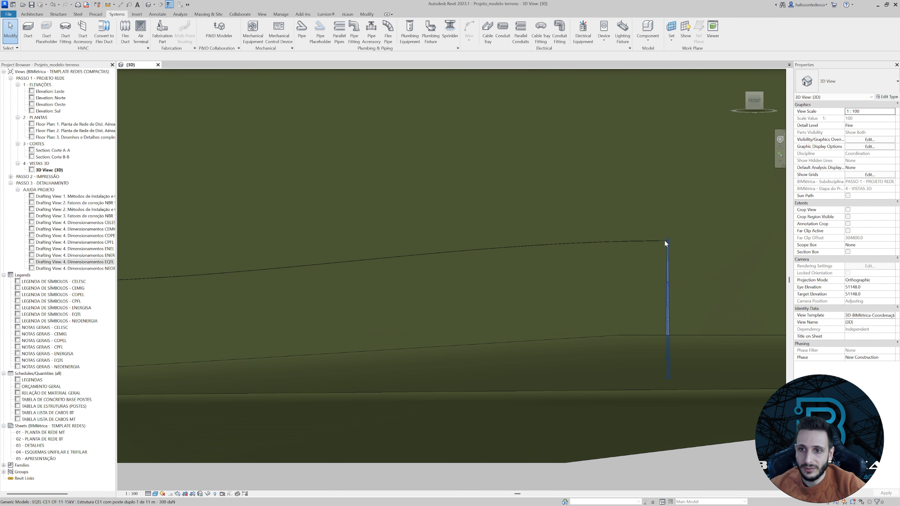
pyautogui.scroll(-2, 506, 247)
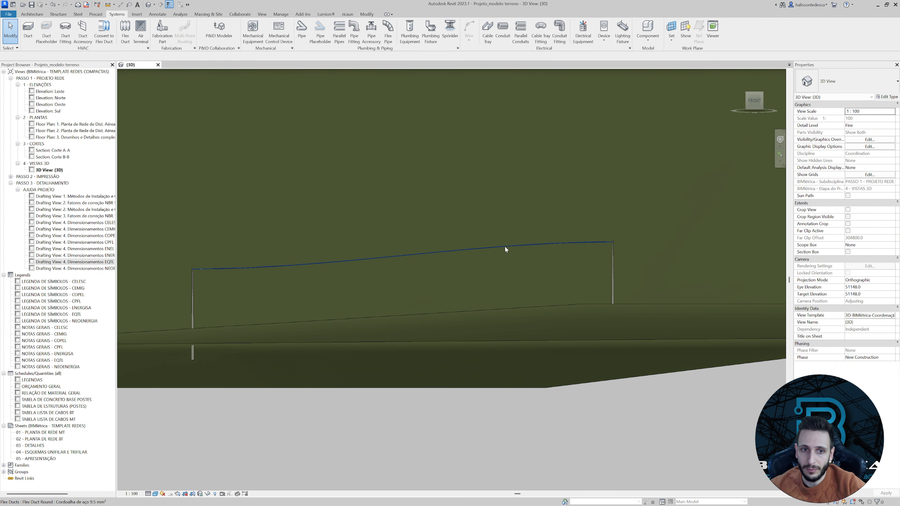
pyautogui.scroll(2, 505, 247)
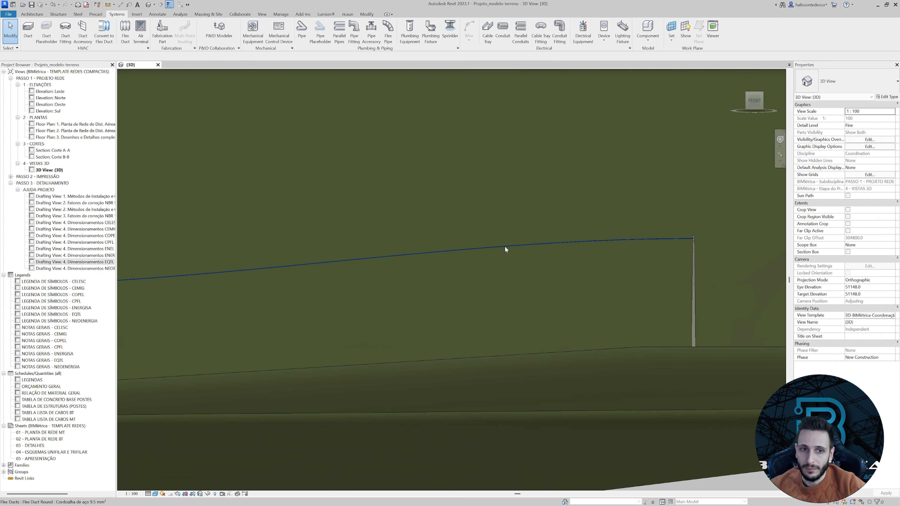
pyautogui.click(530, 245)
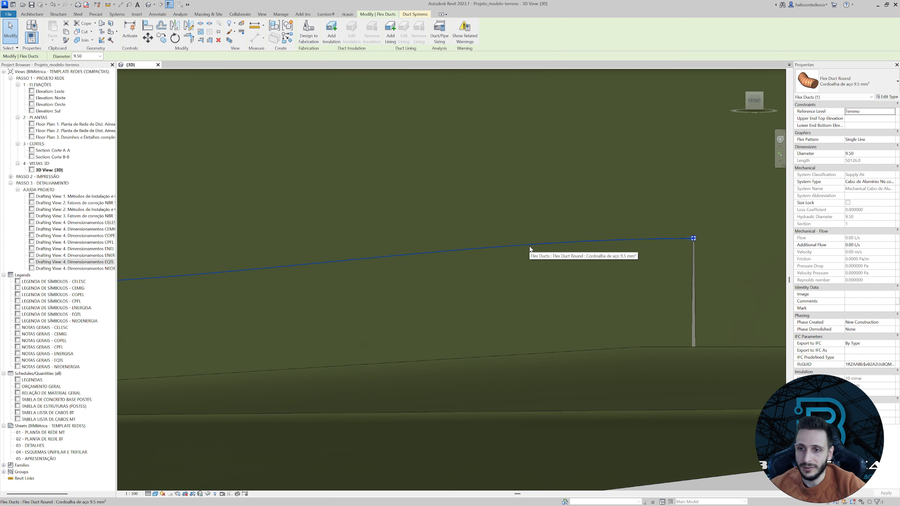
pyautogui.rightClick(549, 245)
pyautogui.click(568, 280)
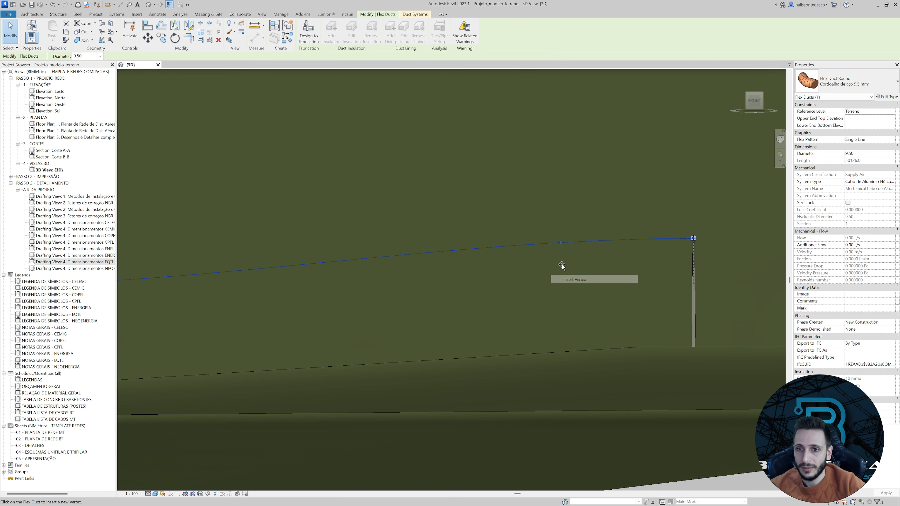
pyautogui.click(551, 243)
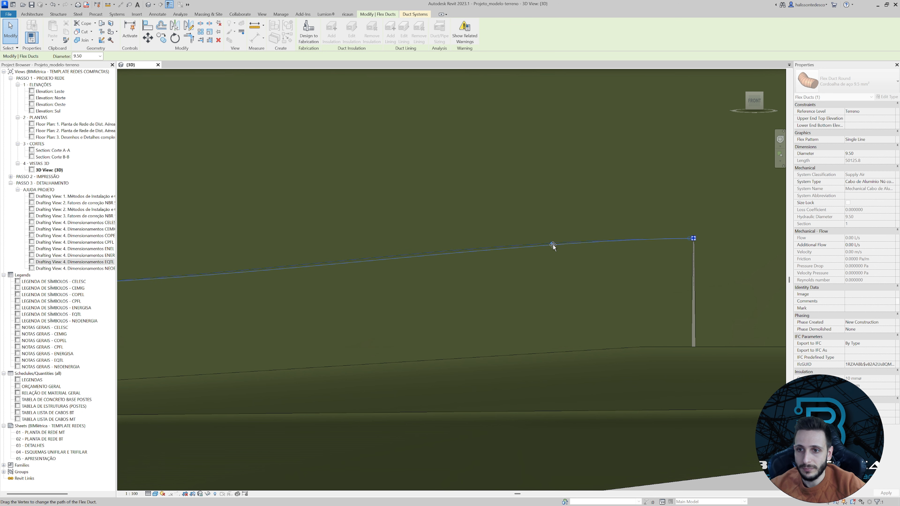
pyautogui.moveTo(647, 239); pyautogui.dragTo(674, 242)
pyautogui.scroll(5, 691, 240)
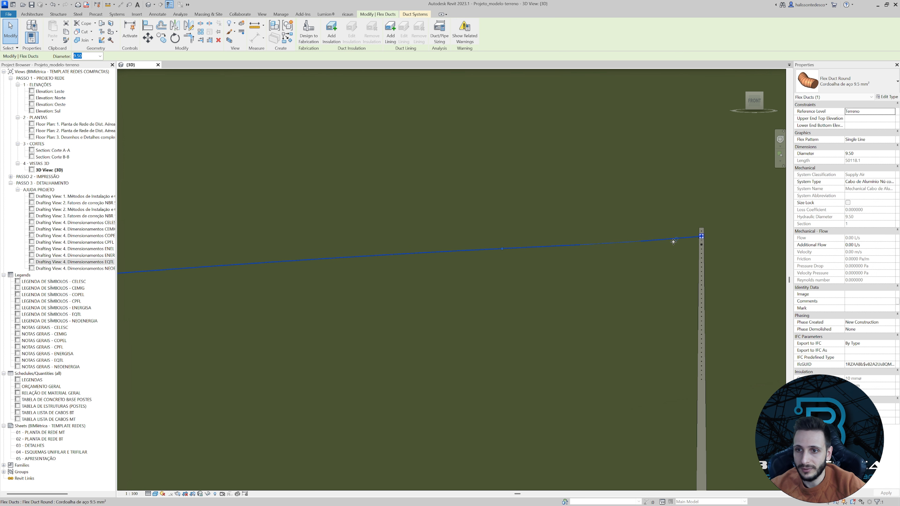
# Insert a second vertex farther down the messenger cable from the higher pole and lower it slightly to shape the sag.
pyautogui.click(564, 278)
pyautogui.keyDown('shift'); pyautogui.moveTo(564, 279); pyautogui.dragTo(555, 208, button='middle'); pyautogui.keyUp('shift')
pyautogui.click(686, 229)
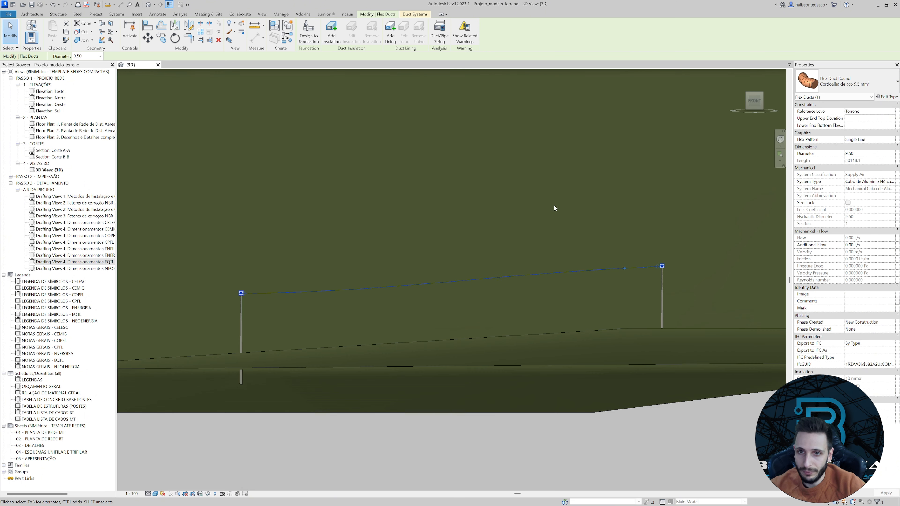
pyautogui.scroll(3, 537, 289)
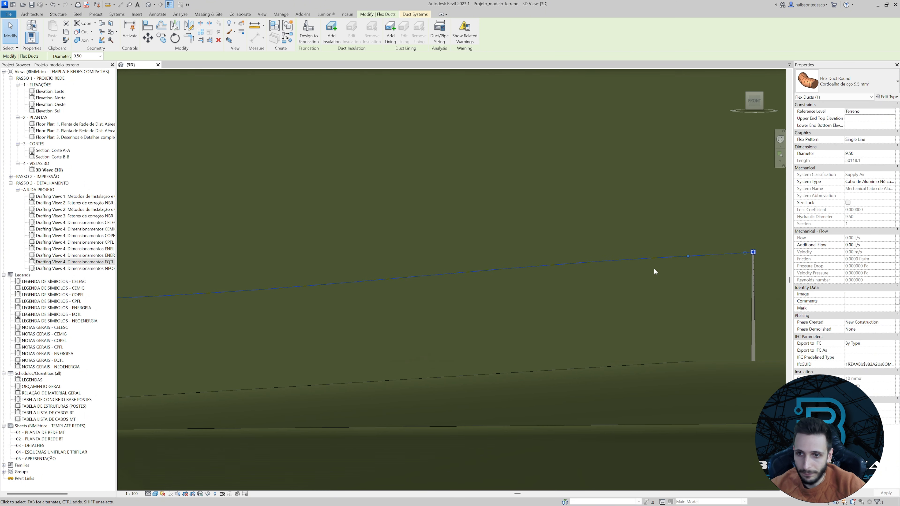
pyautogui.rightClick(567, 264)
pyautogui.click(594, 304)
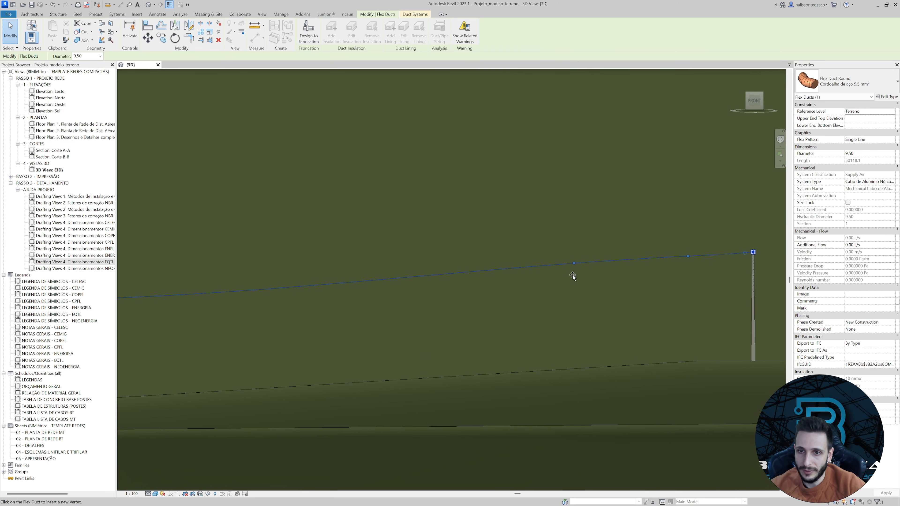
pyautogui.moveTo(571, 263); pyautogui.dragTo(547, 287)
pyautogui.press('Escape')
# Examine the messenger cable's reshaped curve and vertices along the span from the front view.
pyautogui.scroll(-3, 542, 286)
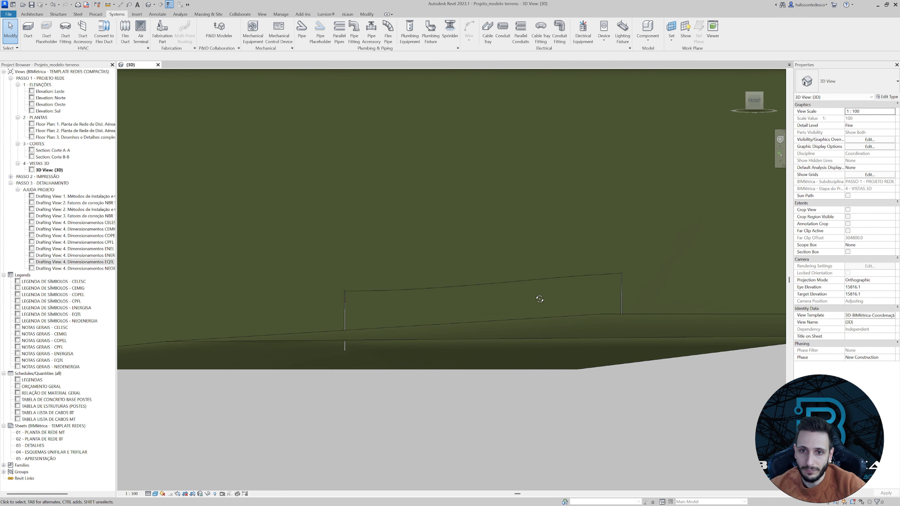
pyautogui.scroll(3, 530, 290)
pyautogui.keyDown('shift'); pyautogui.moveTo(532, 288); pyautogui.dragTo(537, 304, button='middle'); pyautogui.keyUp('shift')
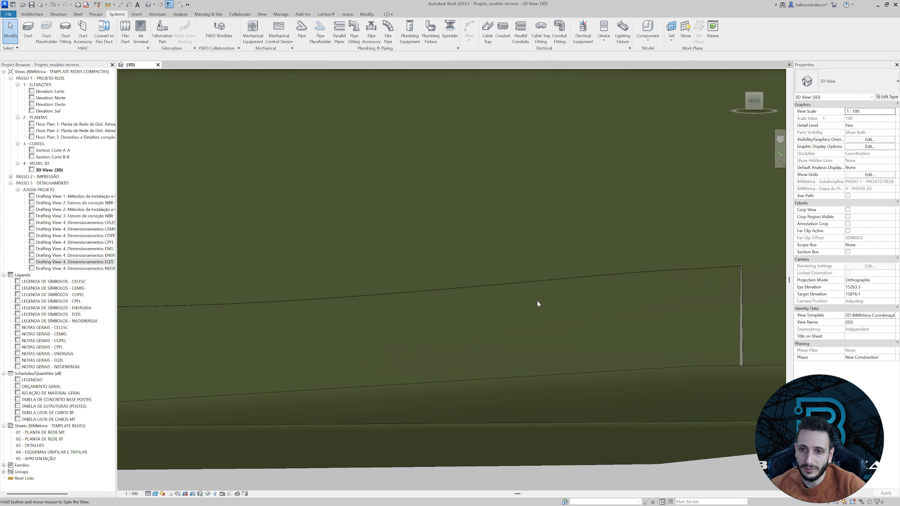
pyautogui.rightClick(536, 286)
pyautogui.click(505, 318)
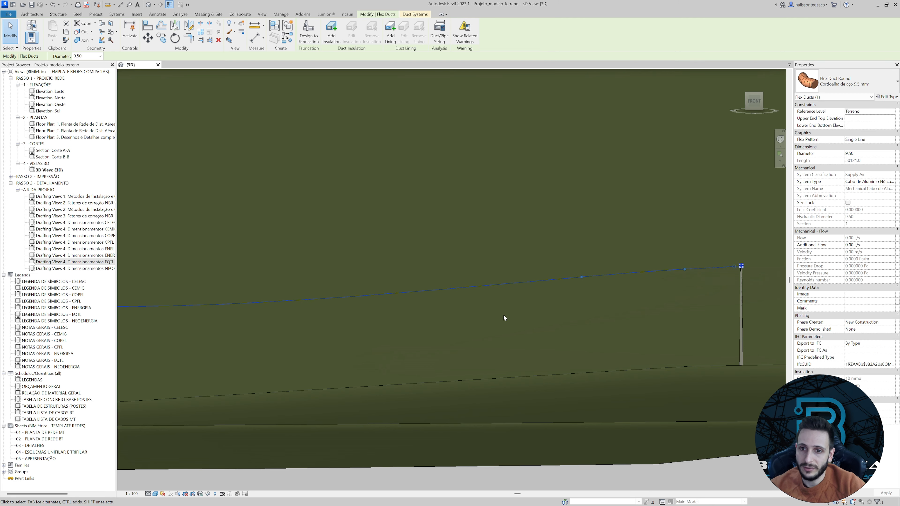
pyautogui.scroll(-3, 505, 319)
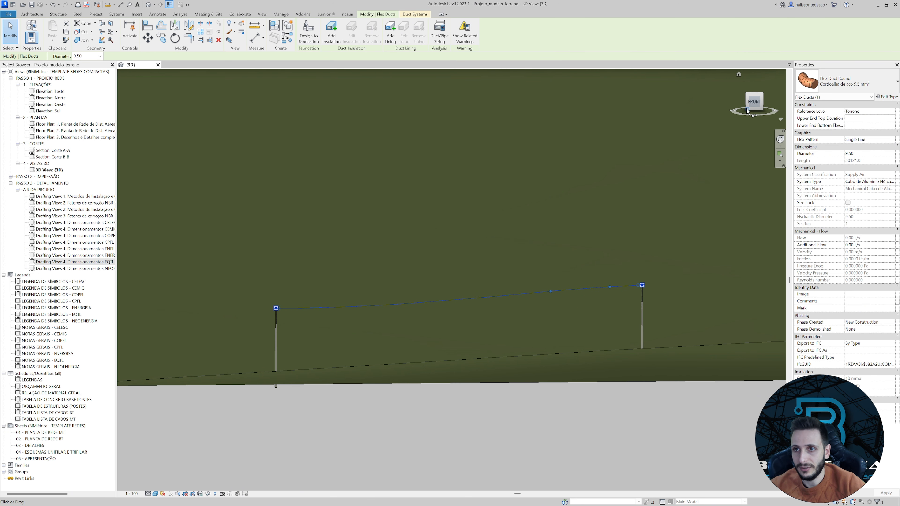
pyautogui.click(757, 108)
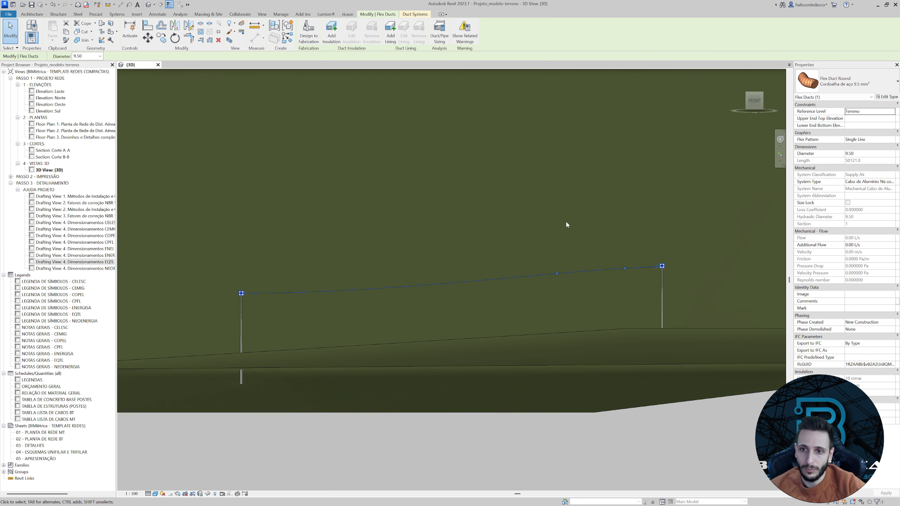
pyautogui.click(268, 321)
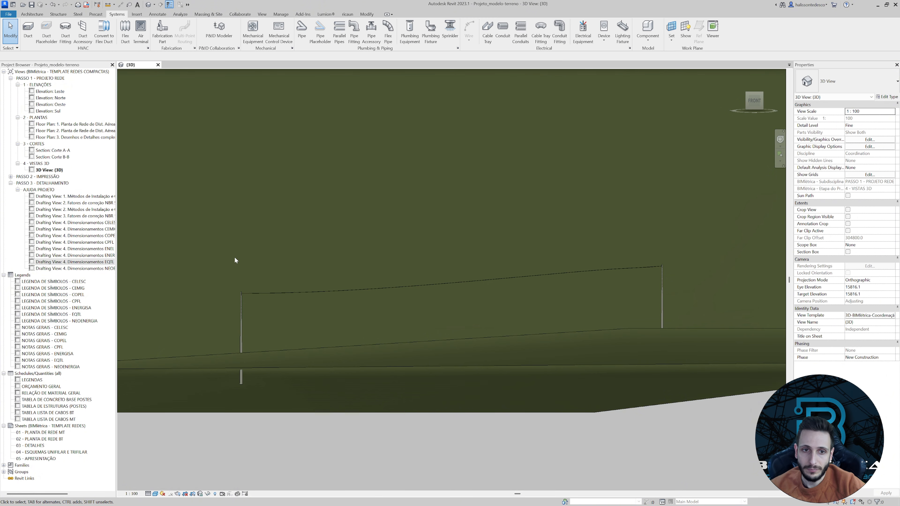
pyautogui.scroll(8, 248, 305)
pyautogui.scroll(-4, 256, 298)
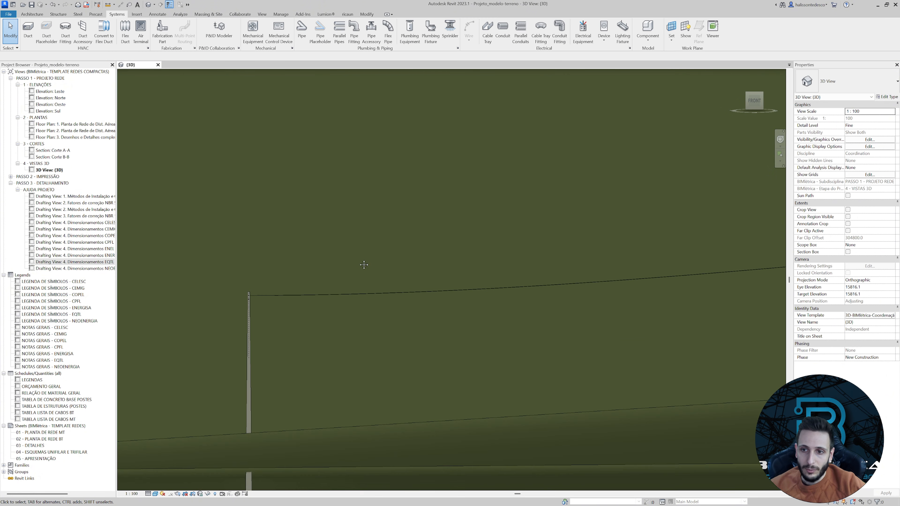
pyautogui.scroll(3, 448, 224)
pyautogui.scroll(-4, 448, 227)
pyautogui.scroll(3, 577, 267)
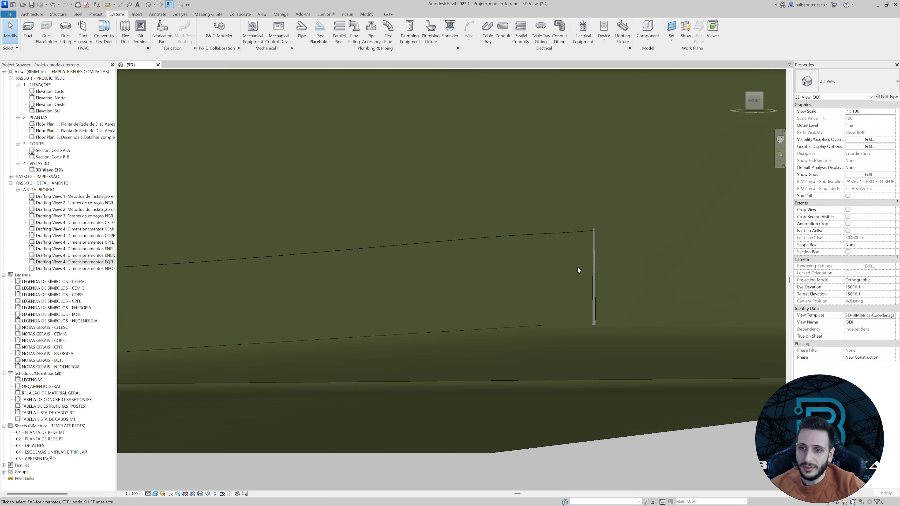
# Select the higher and the lower pole in turn and examine the cable connectors on their top brackets.
pyautogui.click(593, 265)
pyautogui.moveTo(520, 277); pyautogui.dragTo(563, 278, button='middle')
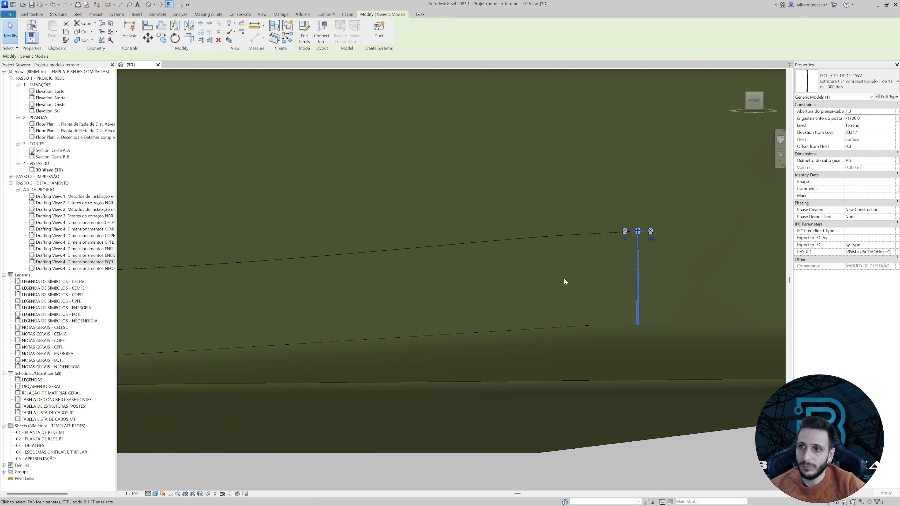
pyautogui.scroll(-2, 564, 278)
pyautogui.click(239, 287)
pyautogui.scroll(6, 230, 276)
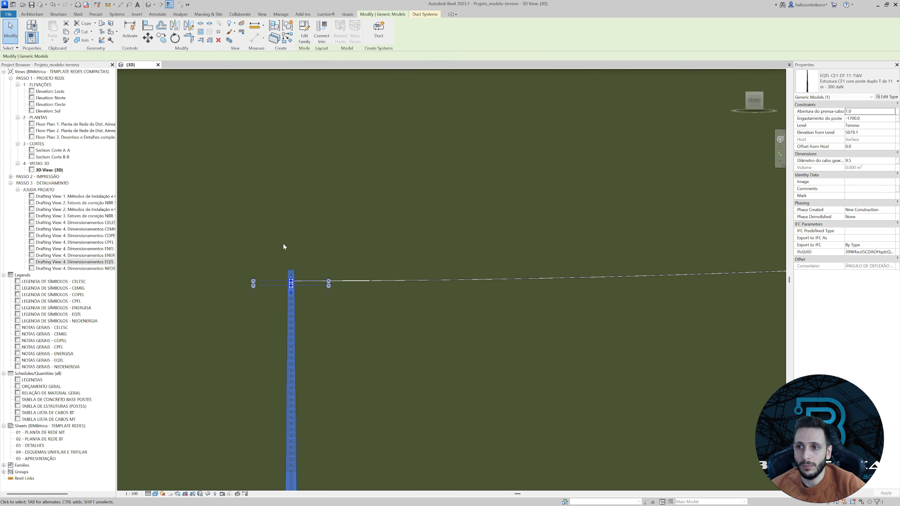
pyautogui.press('Escape')
pyautogui.moveTo(394, 261); pyautogui.dragTo(316, 209, button='middle')
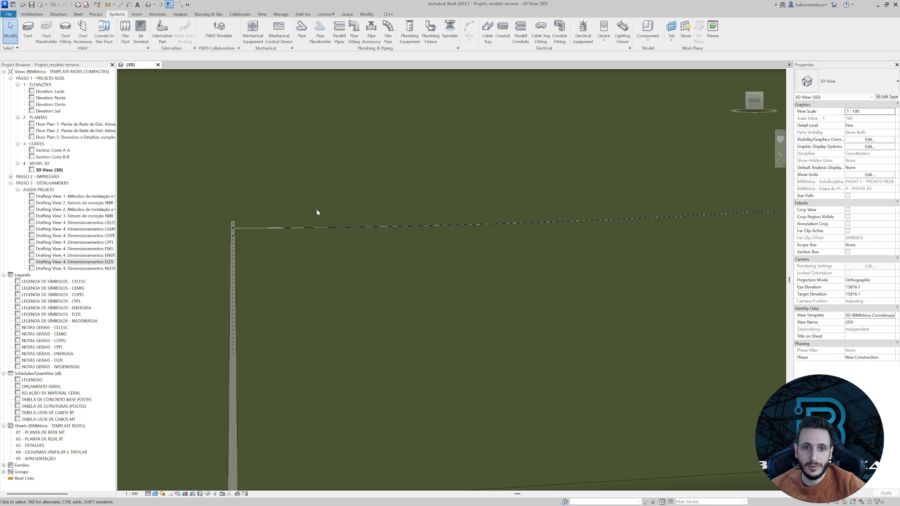
# Load the Espaçador Losangular com Garra 15kV family from the Espaçador losangular com garra folder.
pyautogui.scroll(-2, 373, 181)
pyautogui.keyDown('shift'); pyautogui.moveTo(373, 181); pyautogui.dragTo(445, 222, button='middle'); pyautogui.keyUp('shift')
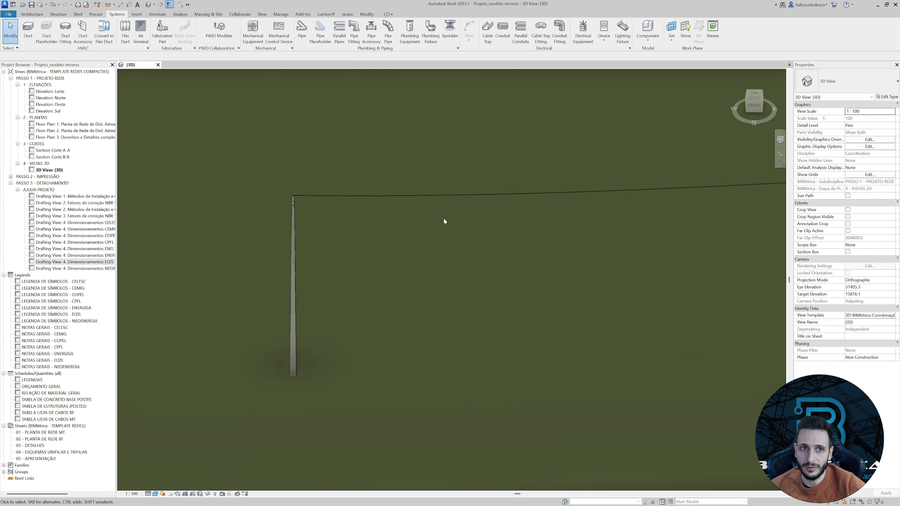
pyautogui.click(756, 96)
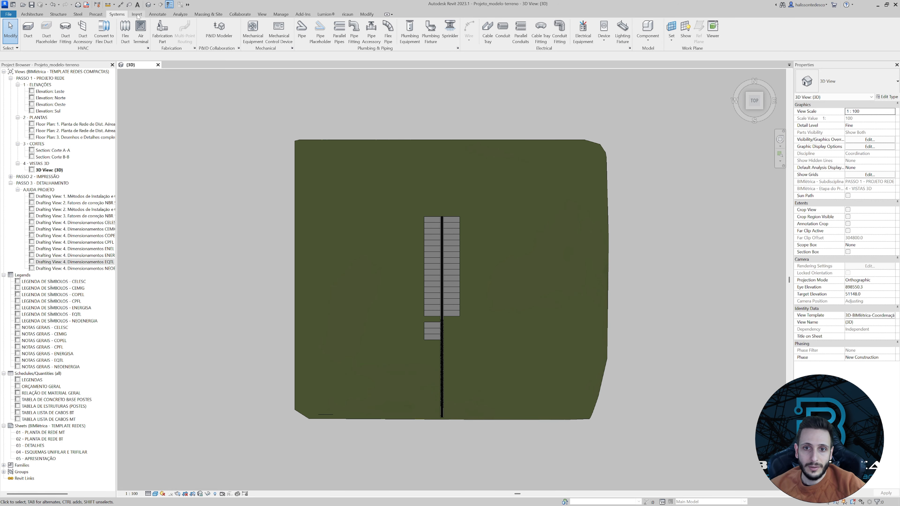
pyautogui.click(138, 15)
pyautogui.click(277, 31)
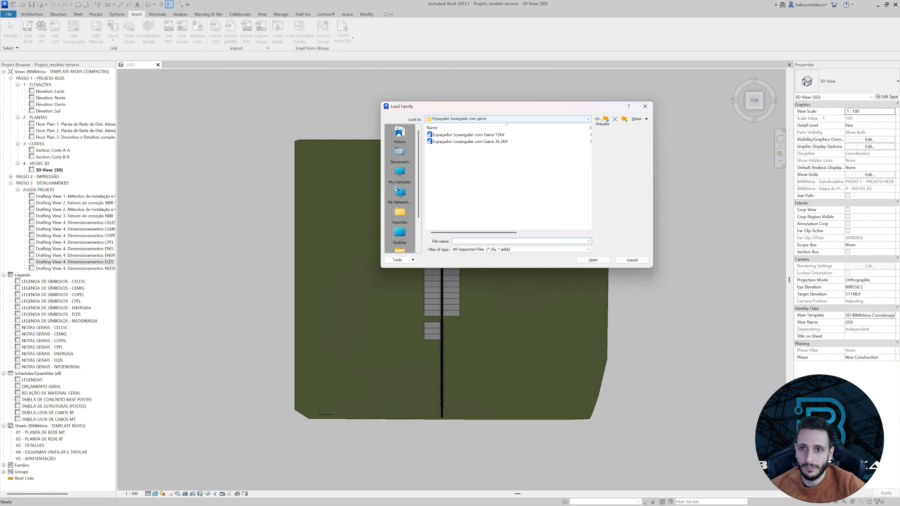
pyautogui.click(606, 120)
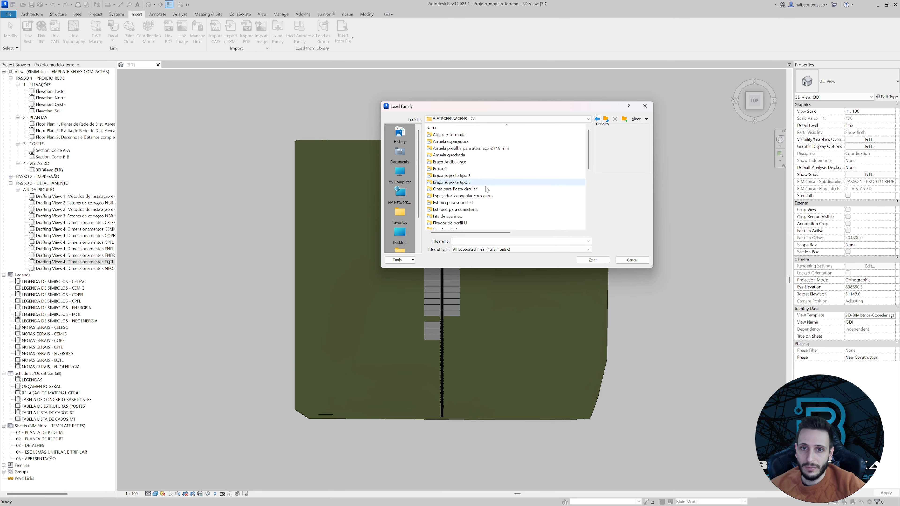
pyautogui.doubleClick(457, 196)
pyautogui.click(454, 135)
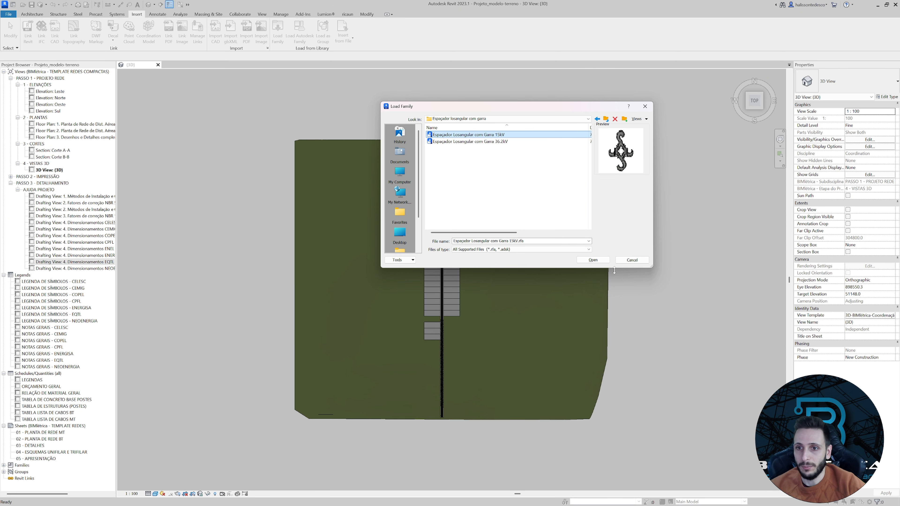
pyautogui.click(592, 260)
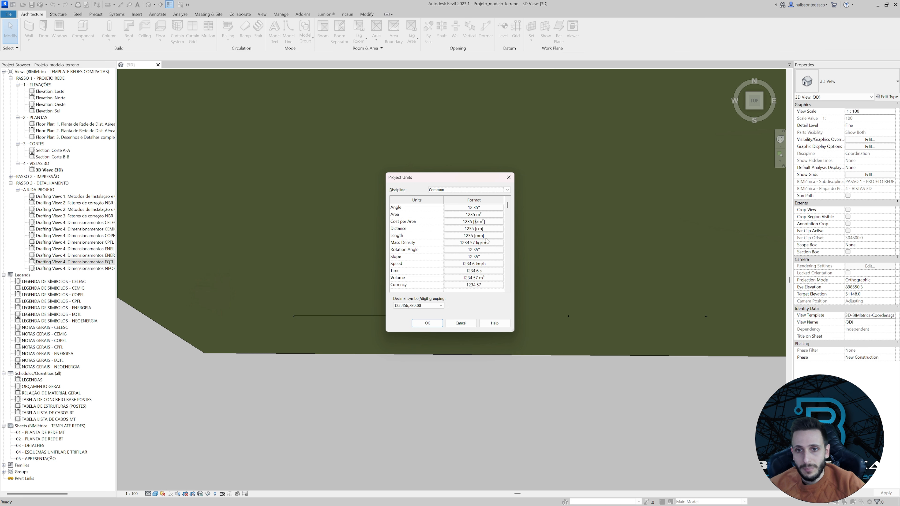
# Check the length format in the project units, keeping millimeters as the unit.
pyautogui.click(485, 236)
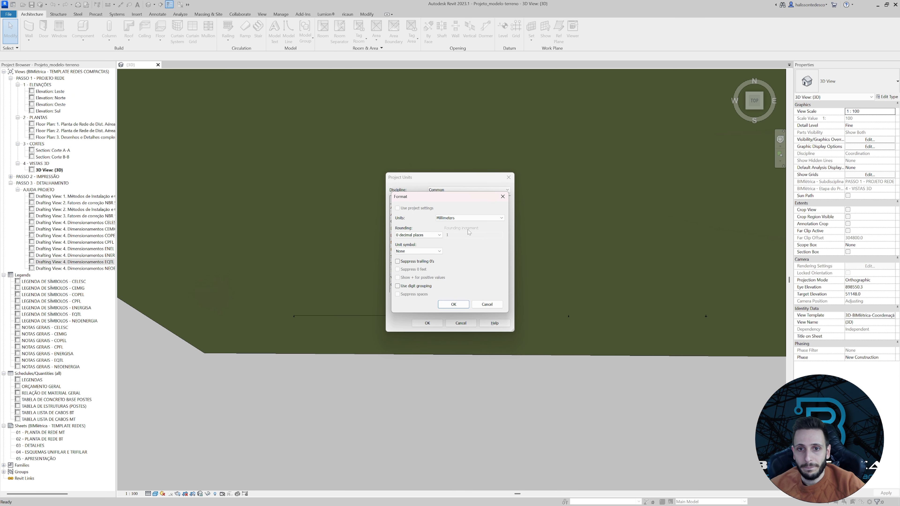
pyautogui.click(458, 220)
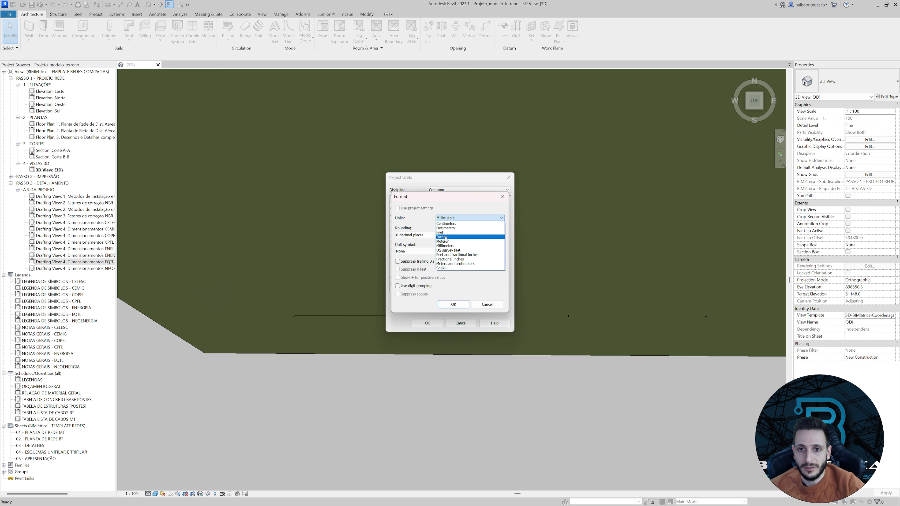
pyautogui.click(449, 220)
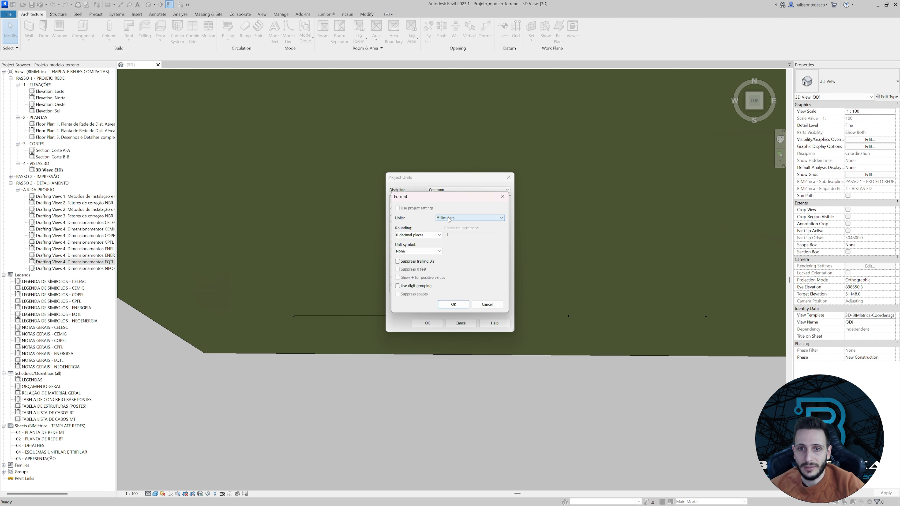
pyautogui.click(454, 304)
pyautogui.click(428, 323)
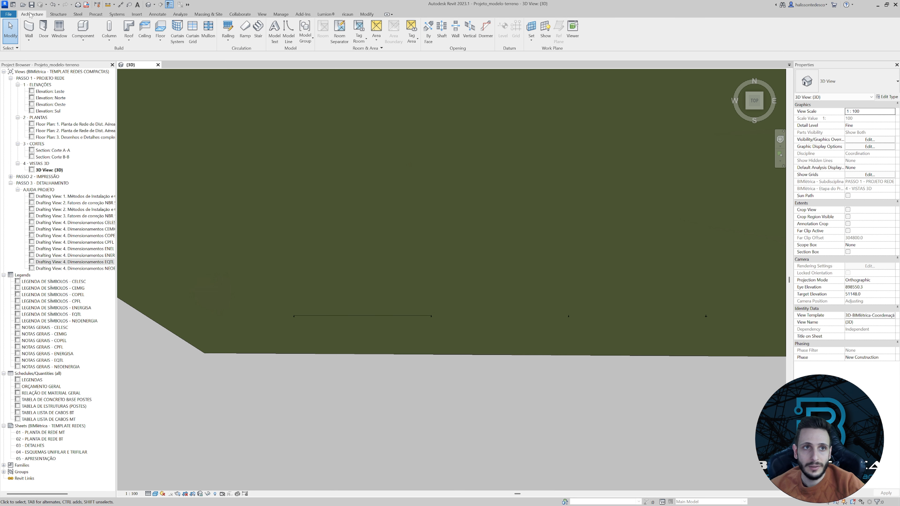
# Place the 15 kV lozenge spacer at the first pole, 14000 mm above the Terreno level.
pyautogui.click(81, 24)
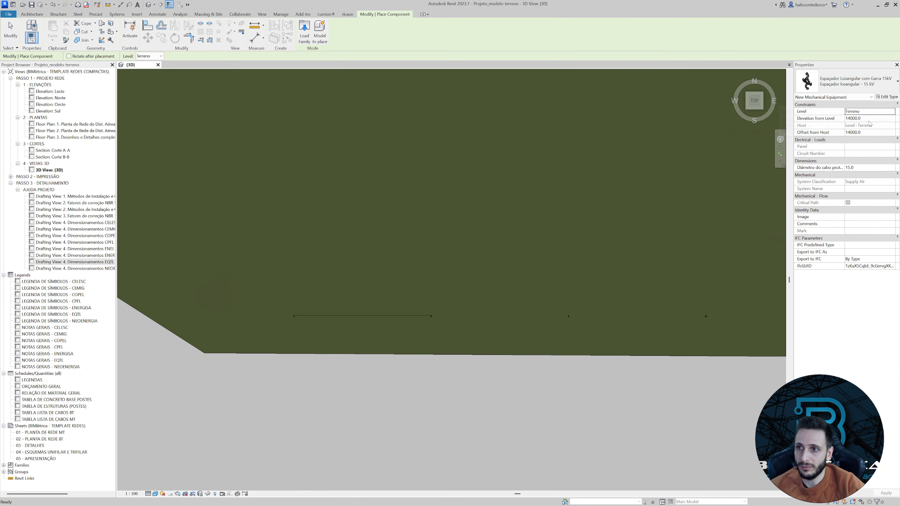
pyautogui.scroll(5, 305, 319)
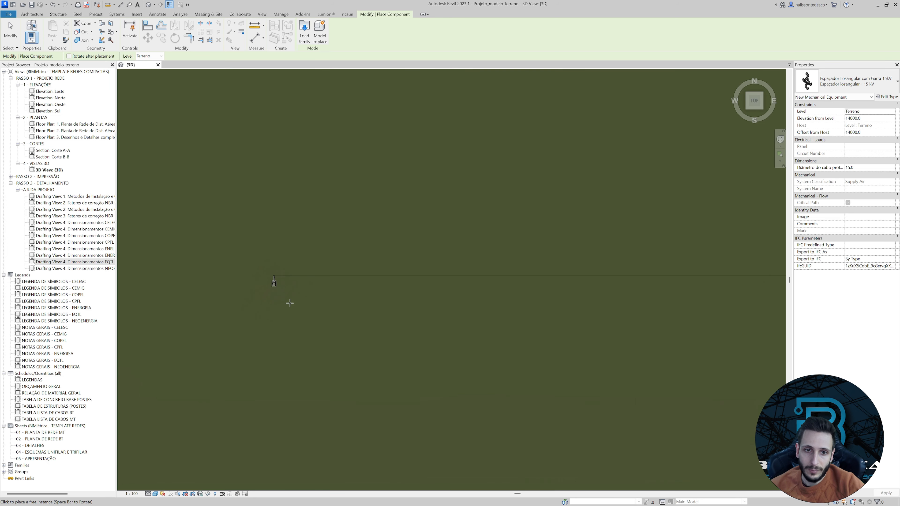
pyautogui.scroll(3, 290, 304)
pyautogui.scroll(3, 254, 228)
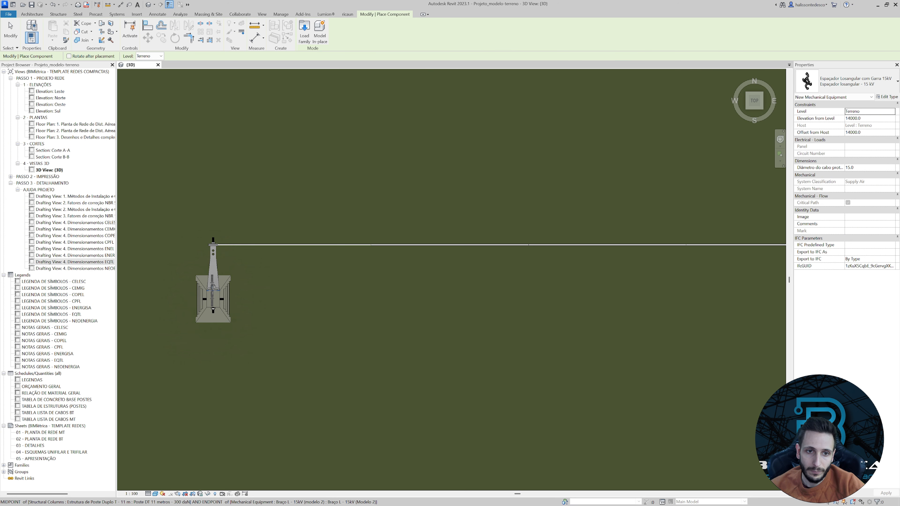
pyautogui.click(213, 289)
pyautogui.scroll(5, 211, 302)
pyautogui.press('Escape')
pyautogui.press('Escape')
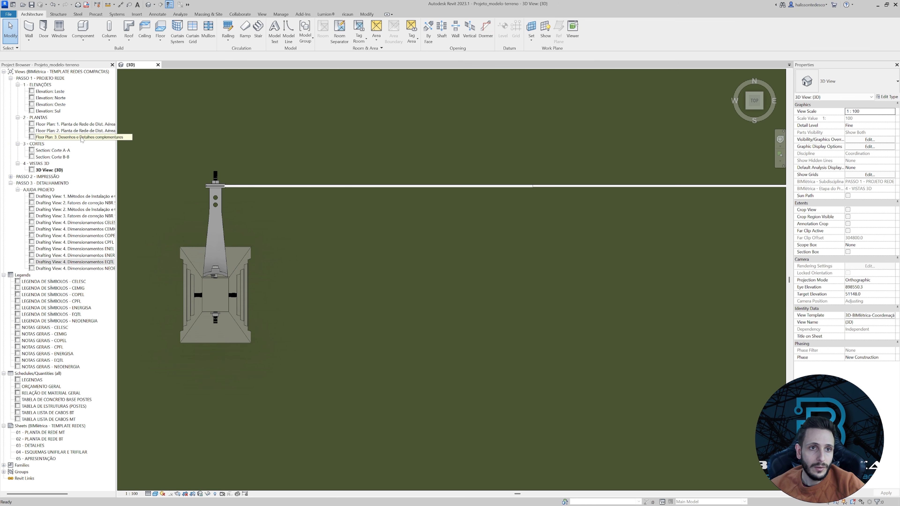
# Open floor plan 1. Planta de Rede de Dist. Aérea de MT and examine the spacer's position at the pole in plan and 3D.
pyautogui.doubleClick(81, 124)
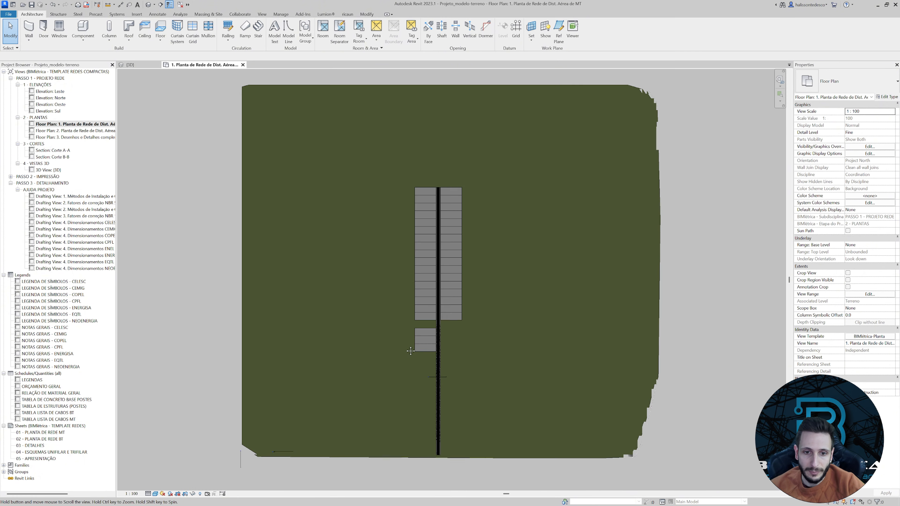
pyautogui.scroll(3, 373, 344)
pyautogui.scroll(5, 376, 347)
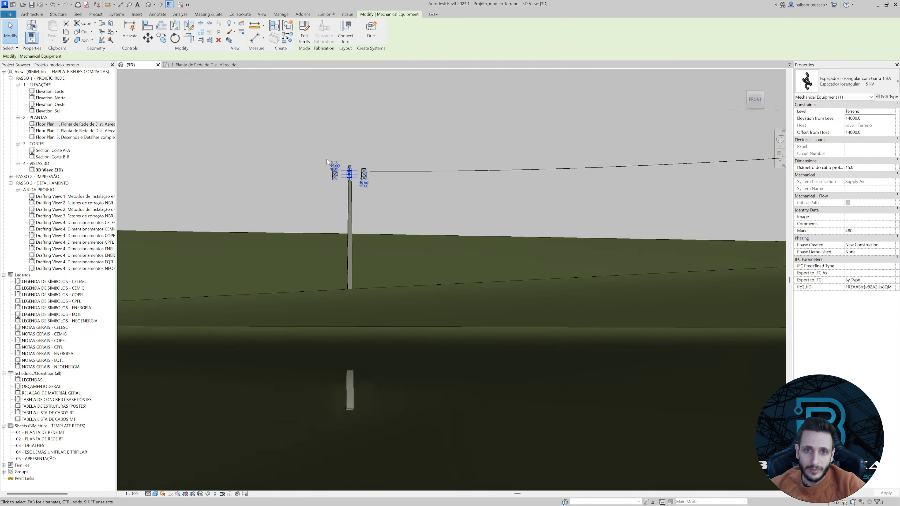
pyautogui.keyDown('shift'); pyautogui.moveTo(327, 159); pyautogui.dragTo(358, 245, button='middle'); pyautogui.keyUp('shift')
pyautogui.keyDown('shift'); pyautogui.moveTo(386, 194); pyautogui.dragTo(244, 325, button='middle'); pyautogui.keyUp('shift')
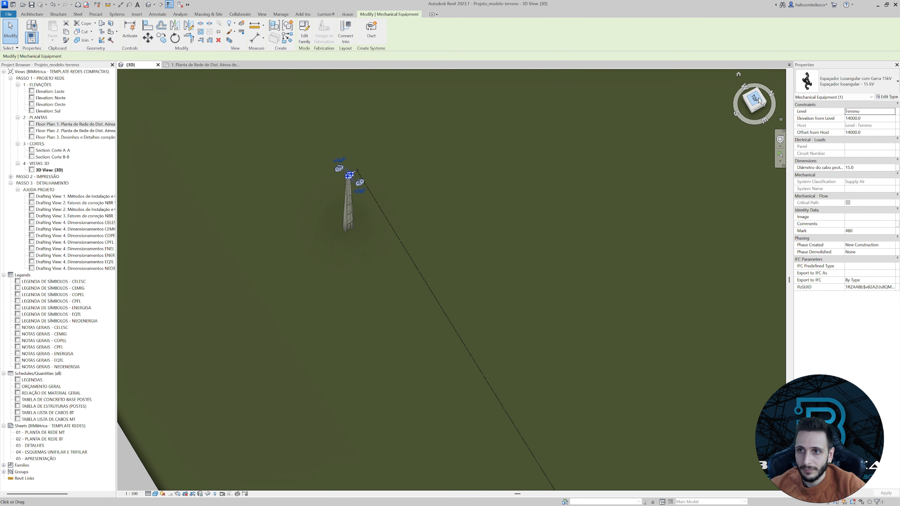
pyautogui.moveTo(756, 101); pyautogui.dragTo(729, 111)
pyautogui.click(202, 64)
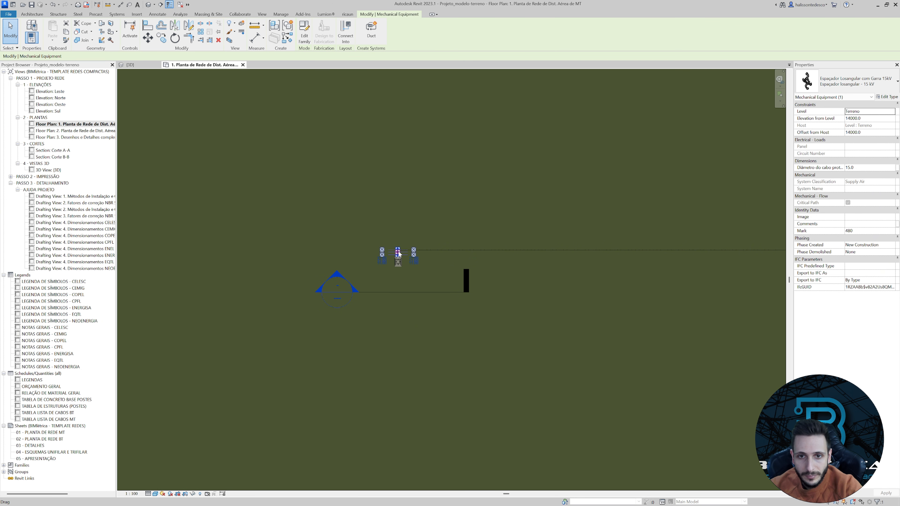
# Nudge the spacer in the floor plan toward the outer end of the pole bracket, near the messenger cable.
pyautogui.scroll(4, 400, 252)
pyautogui.press('Up')
pyautogui.press('Up')
pyautogui.press('Up')
pyautogui.press('Up')
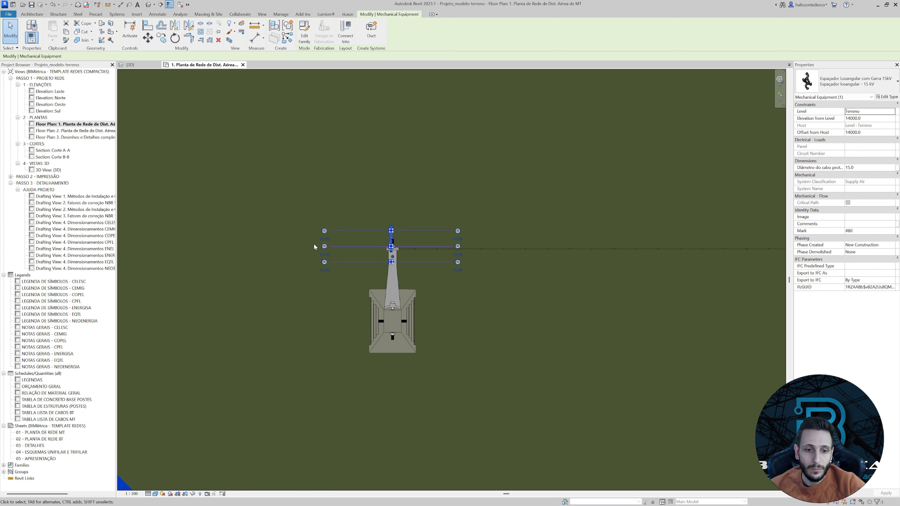
pyautogui.press('a')
pyautogui.press('l')
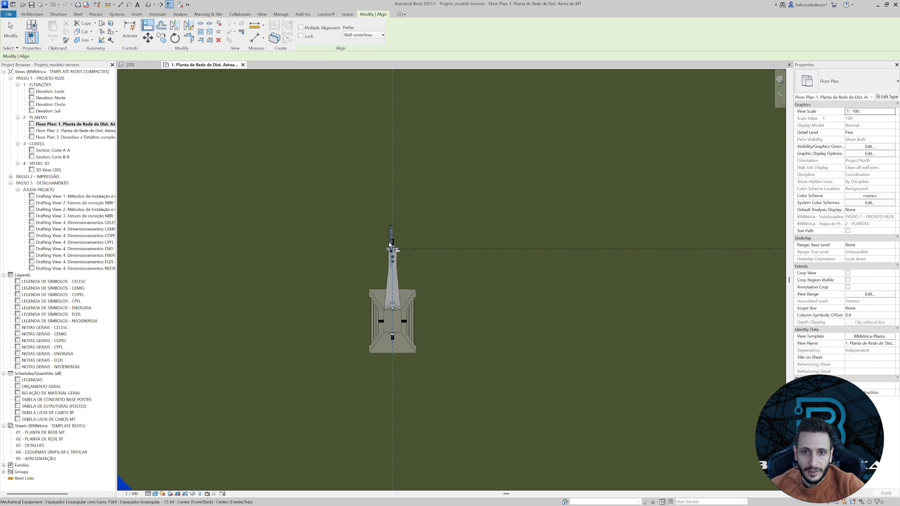
pyautogui.scroll(3, 392, 235)
pyautogui.click(393, 222)
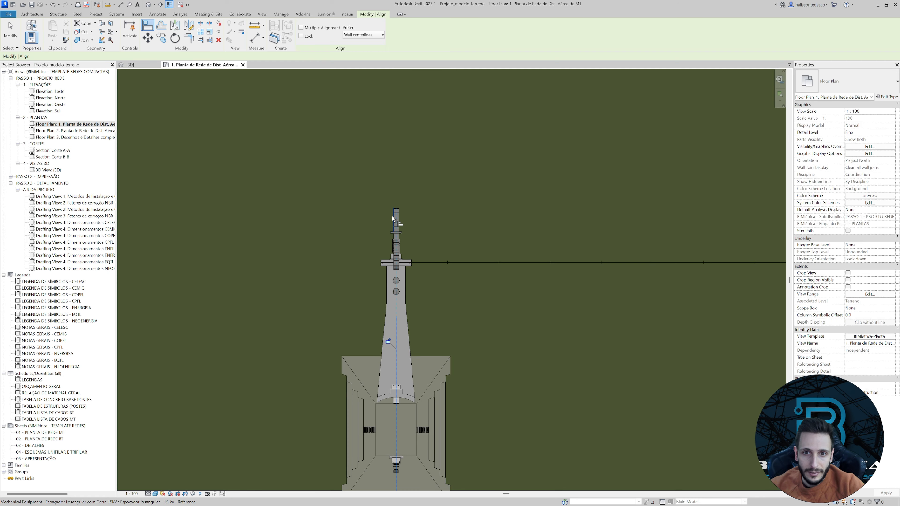
pyautogui.press('Escape')
# Move the spacer horizontally along the messenger cable, away from the pole and into the span.
pyautogui.click(397, 222)
pyautogui.scroll(2, 399, 213)
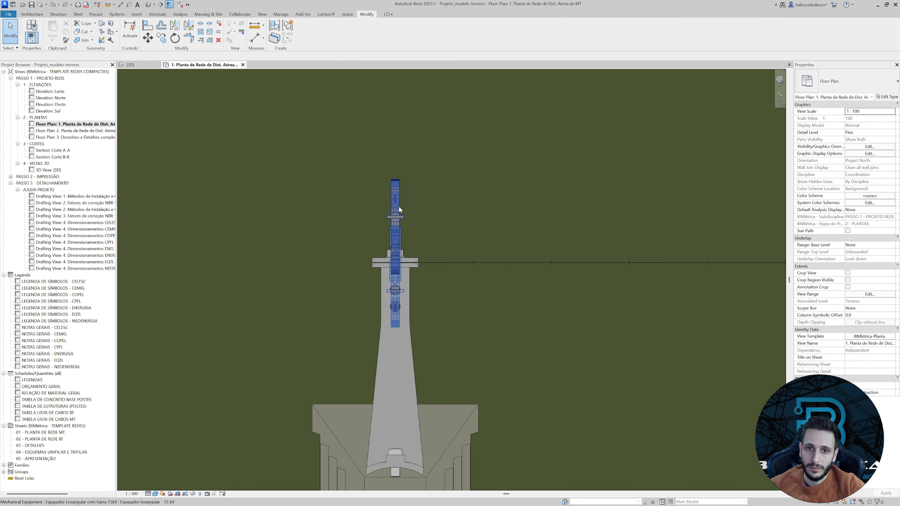
pyautogui.press('v')
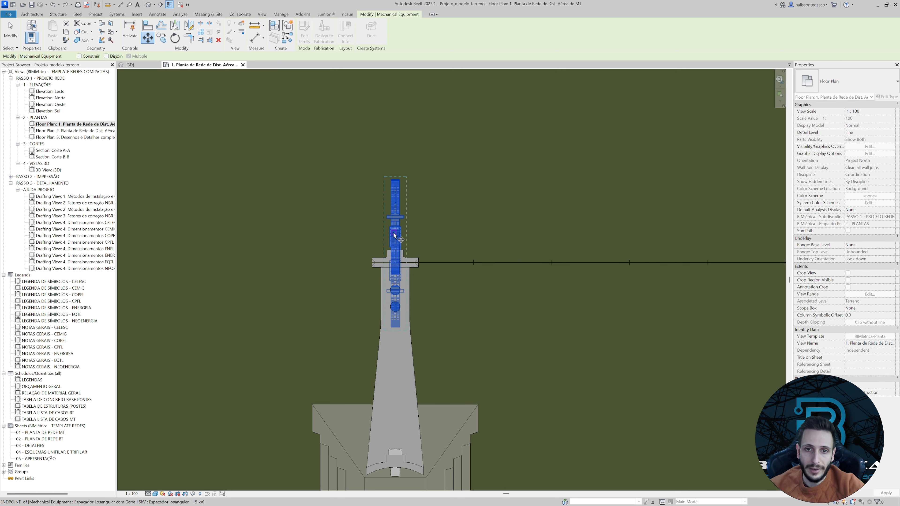
pyautogui.click(396, 236)
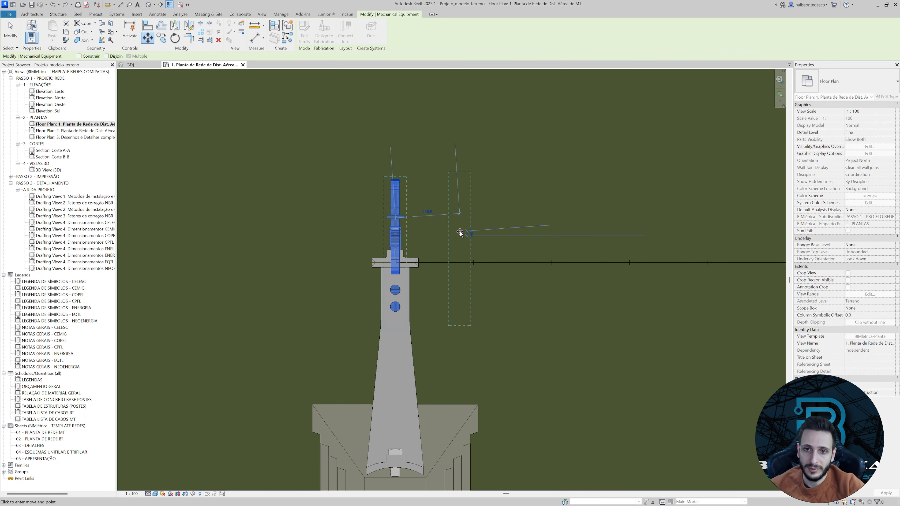
pyautogui.press('Return')
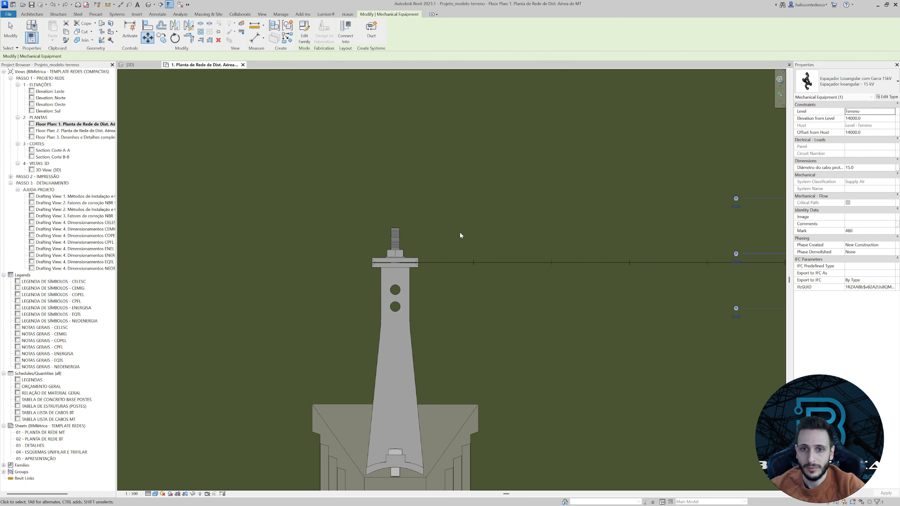
pyautogui.scroll(-3, 462, 236)
pyautogui.press('Escape')
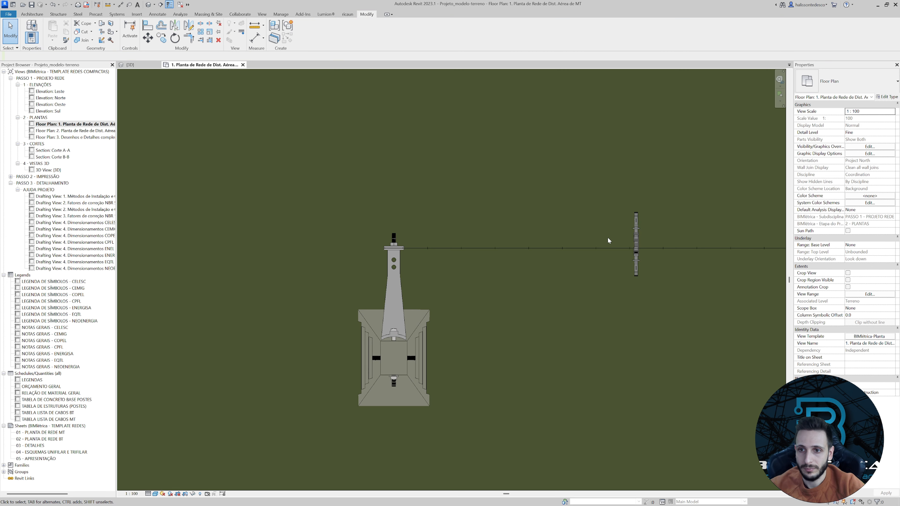
# Raise the spacer in the 3D front view to an elevation of 14032.5 mm so its upper clamp meets the messenger cable.
pyautogui.scroll(2, 638, 236)
pyautogui.click(635, 235)
pyautogui.scroll(-4, 633, 236)
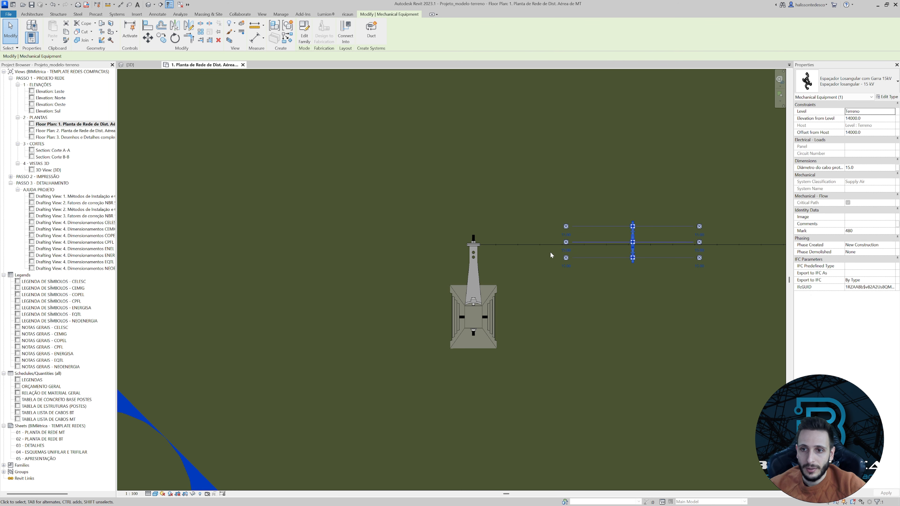
pyautogui.moveTo(498, 243); pyautogui.dragTo(381, 220, button='middle')
pyautogui.click(140, 65)
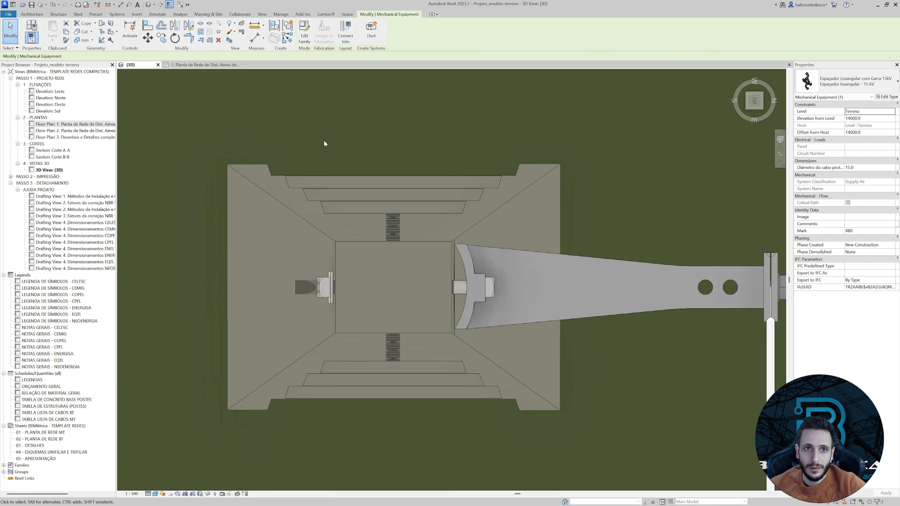
pyautogui.scroll(-5, 365, 158)
pyautogui.keyDown('shift'); pyautogui.moveTo(403, 185); pyautogui.dragTo(605, 292, button='middle'); pyautogui.keyUp('shift')
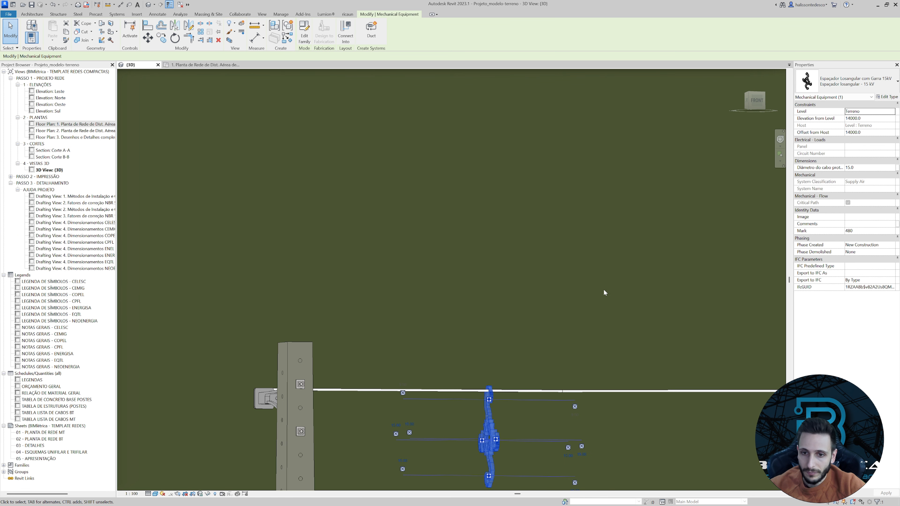
pyautogui.click(755, 101)
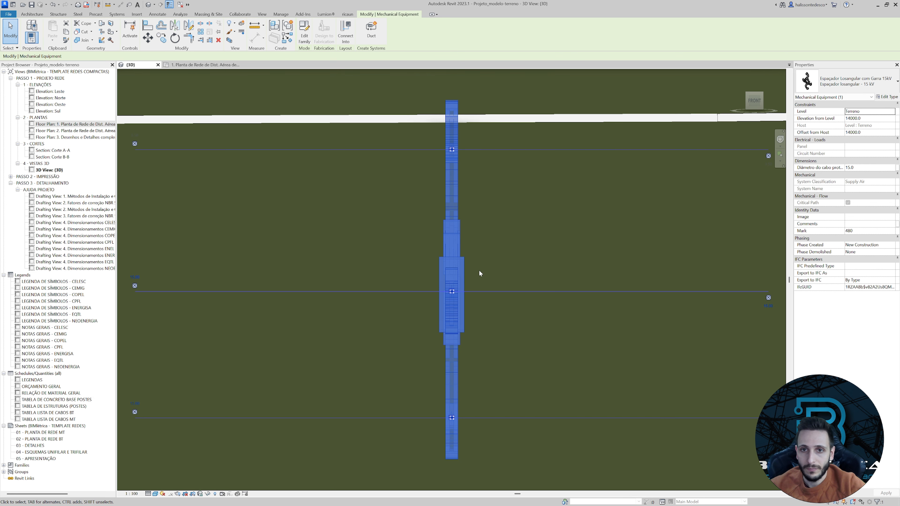
pyautogui.press('Up')
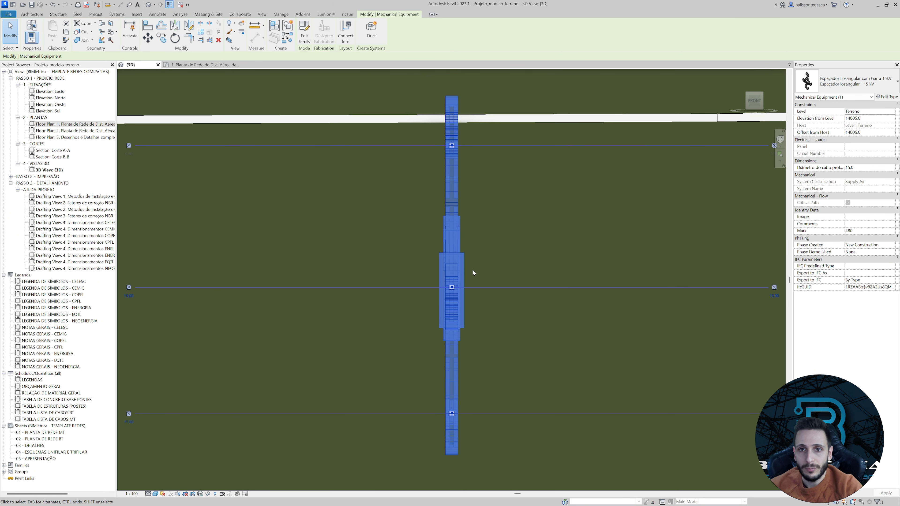
pyautogui.press('Up')
pyautogui.press('Up')
pyautogui.press('Up')
pyautogui.press('Up')
pyautogui.press('Up')
pyautogui.press('Up')
pyautogui.press('Up')
pyautogui.press('Up')
pyautogui.press('Up')
pyautogui.press('Up')
pyautogui.press('Up')
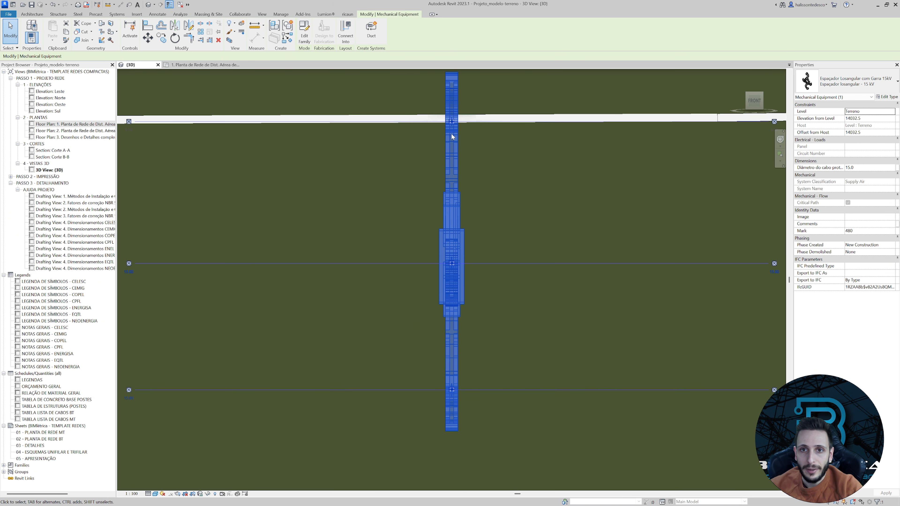
pyautogui.click(406, 148)
# Examine the spacer on the messenger cable up close, and the pole line on the terrain in 3D and from above.
pyautogui.keyDown('shift'); pyautogui.moveTo(405, 148); pyautogui.dragTo(754, 149, button='middle'); pyautogui.keyUp('shift')
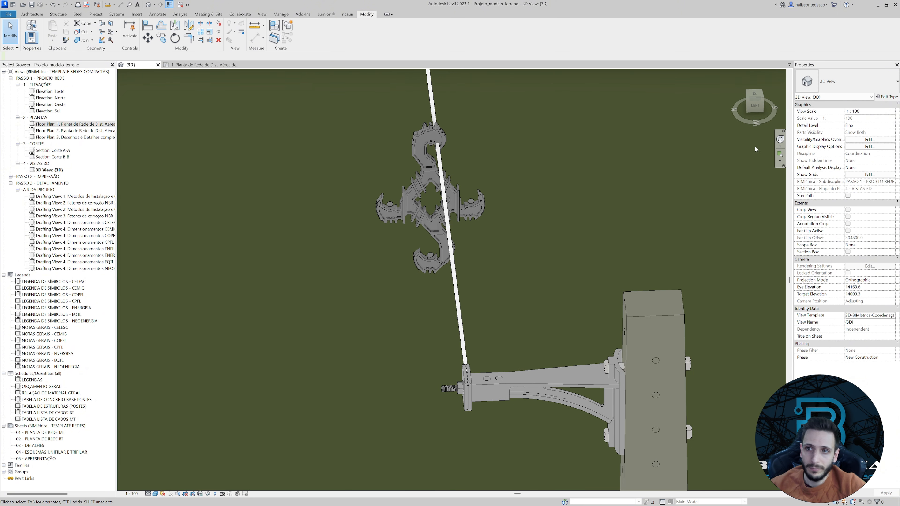
pyautogui.click(738, 75)
pyautogui.moveTo(431, 178); pyautogui.dragTo(443, 210, button='middle')
pyautogui.scroll(3, 322, 189)
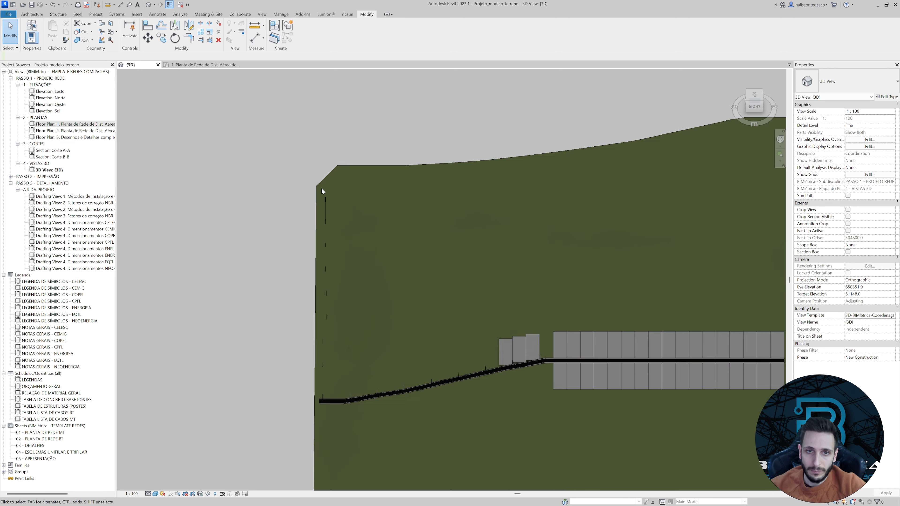
pyautogui.scroll(5, 322, 190)
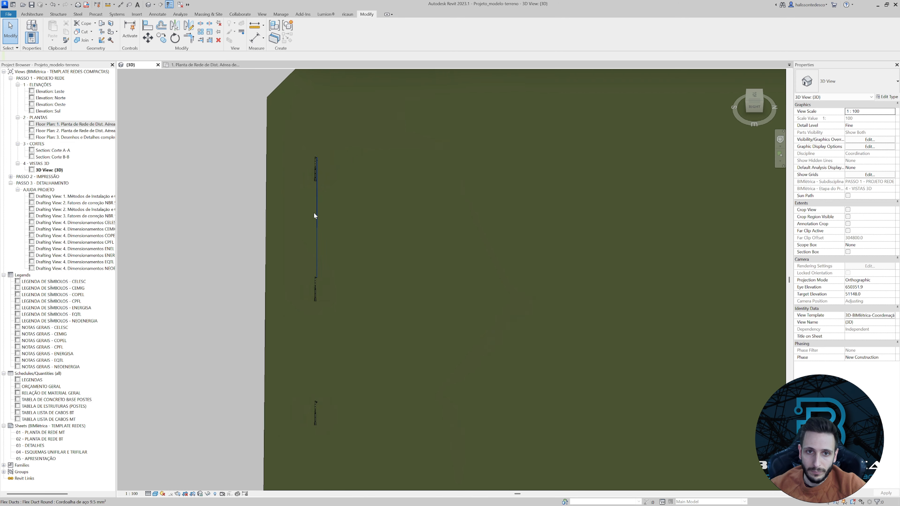
pyautogui.click(755, 97)
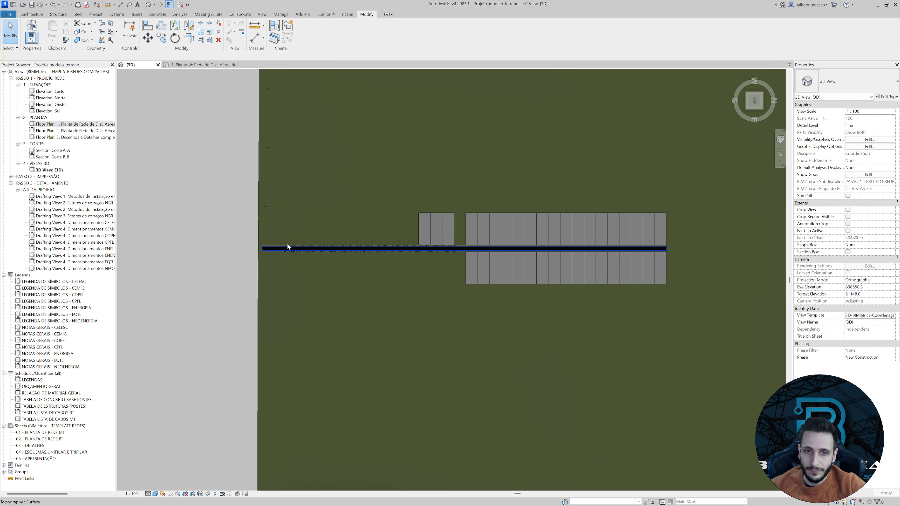
# Shift the spacer sideways in the top view so its centre lines up with the messenger cable.
pyautogui.scroll(3, 287, 246)
pyautogui.scroll(-8, 391, 222)
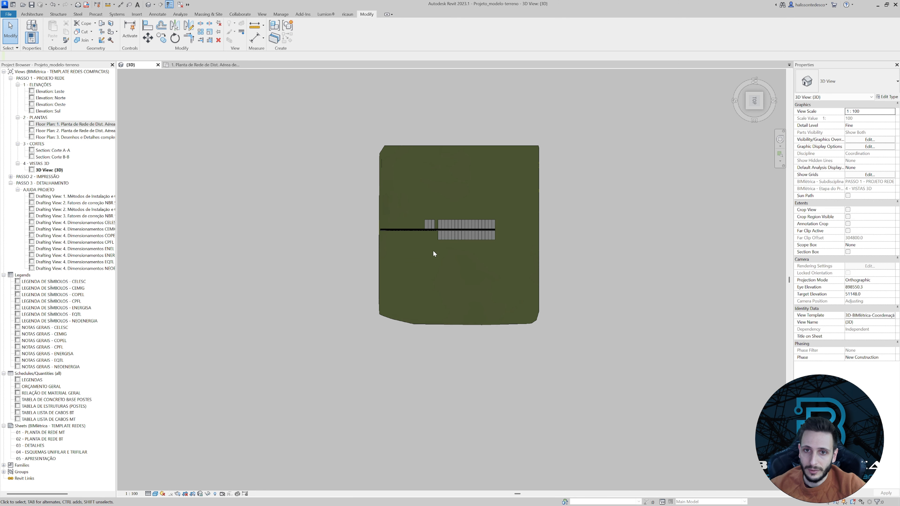
pyautogui.scroll(5, 422, 284)
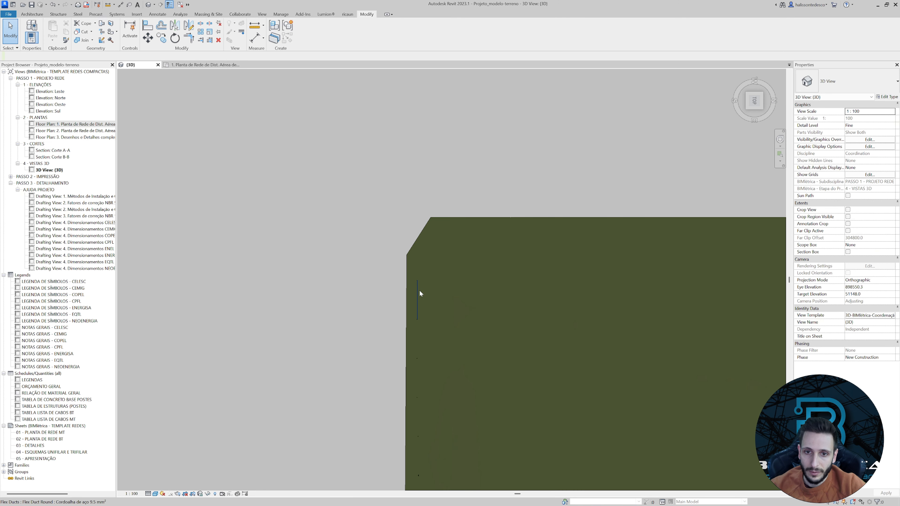
pyautogui.scroll(6, 419, 290)
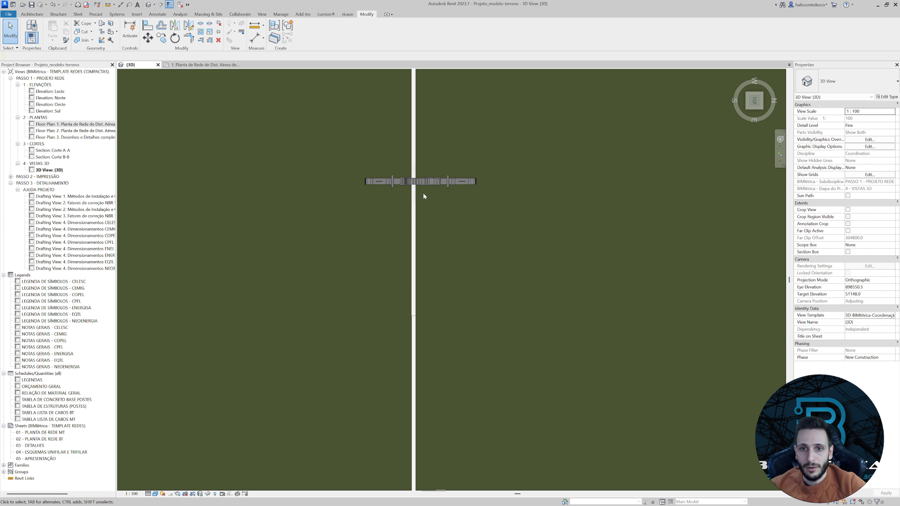
pyautogui.scroll(4, 423, 194)
pyautogui.click(424, 180)
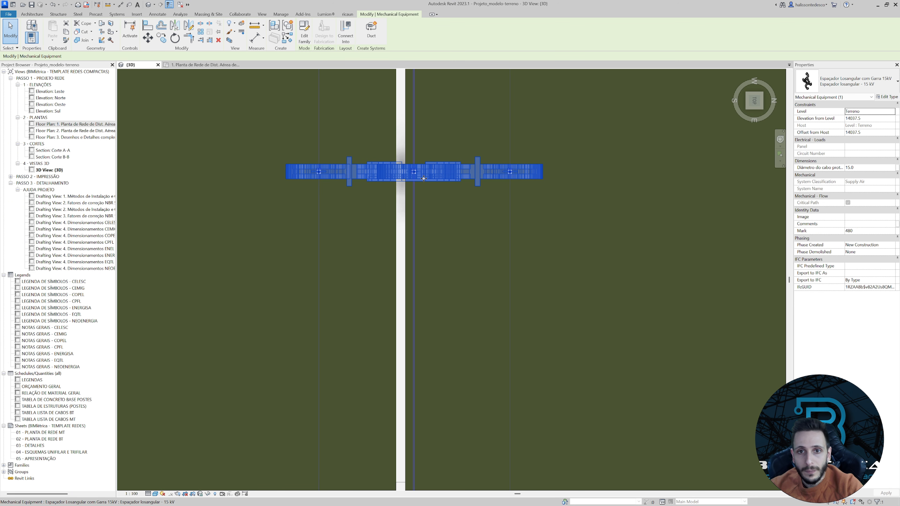
pyautogui.moveTo(424, 179); pyautogui.dragTo(420, 179)
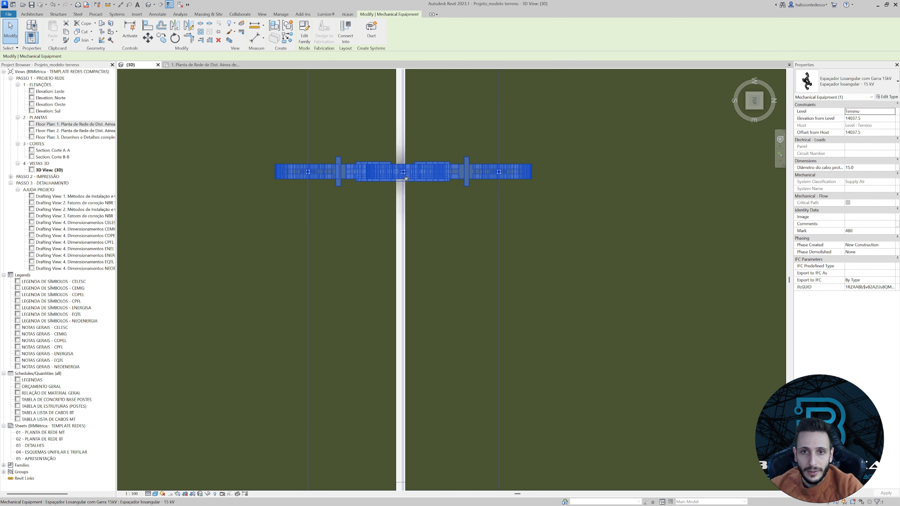
pyautogui.scroll(5, 414, 183)
pyautogui.moveTo(438, 183); pyautogui.dragTo(414, 162)
pyautogui.scroll(-8, 414, 163)
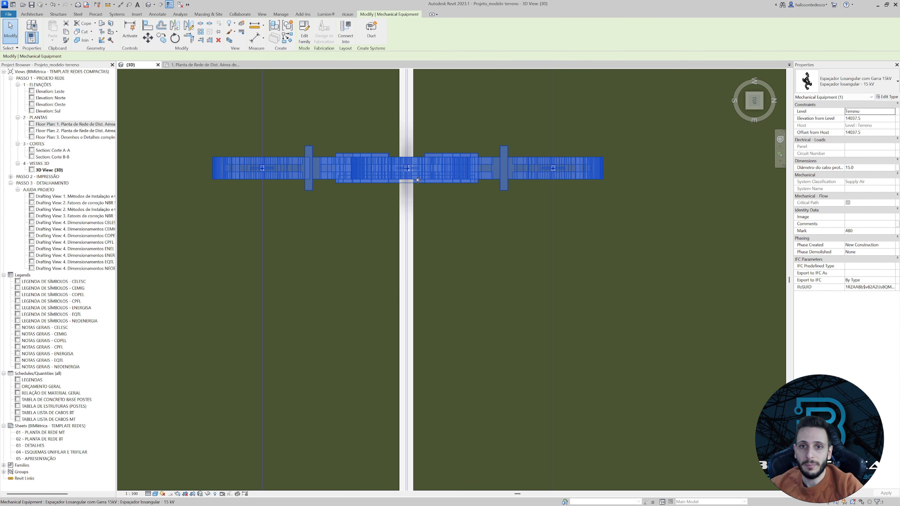
pyautogui.click(446, 210)
# Examine how the spacer's upper clamp sits on the messenger cable from an oblique angle and from the front.
pyautogui.keyDown('shift'); pyautogui.moveTo(446, 211); pyautogui.dragTo(491, 210, button='middle'); pyautogui.keyUp('shift')
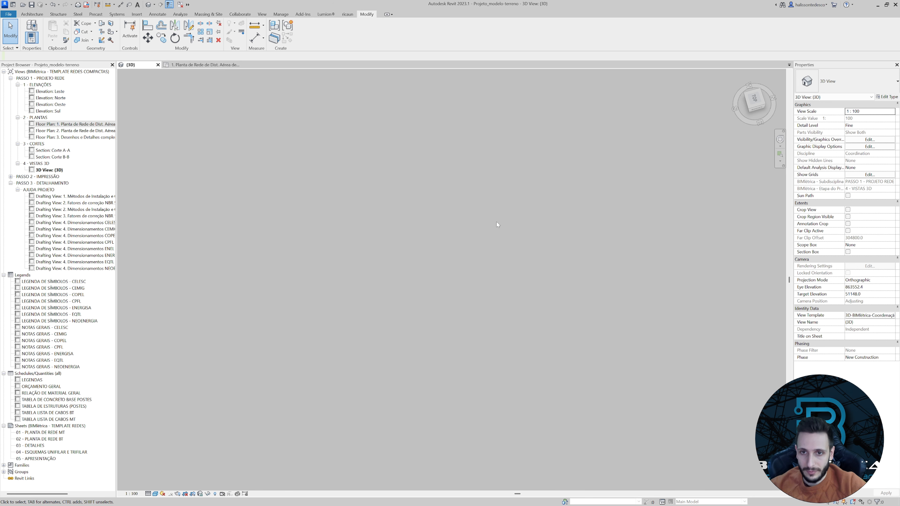
pyautogui.scroll(4, 297, 342)
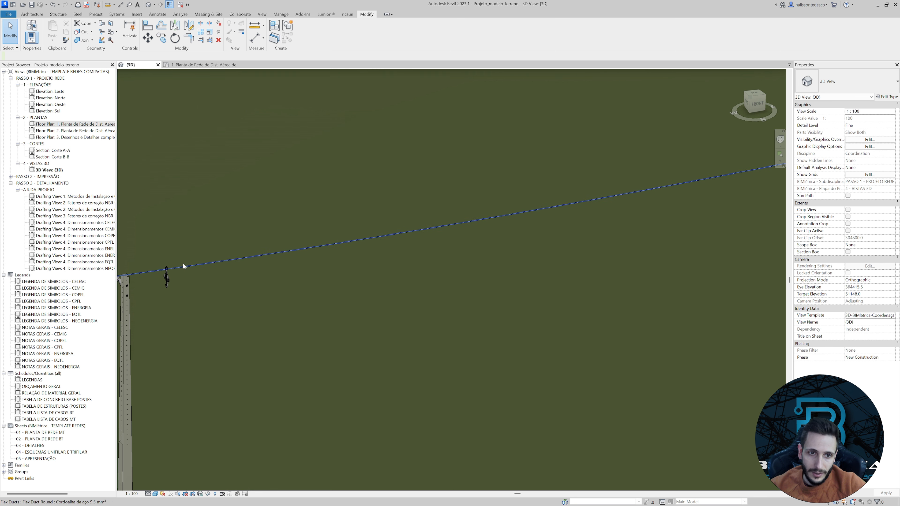
pyautogui.scroll(4, 177, 262)
pyautogui.scroll(6, 163, 296)
pyautogui.scroll(-8, 324, 326)
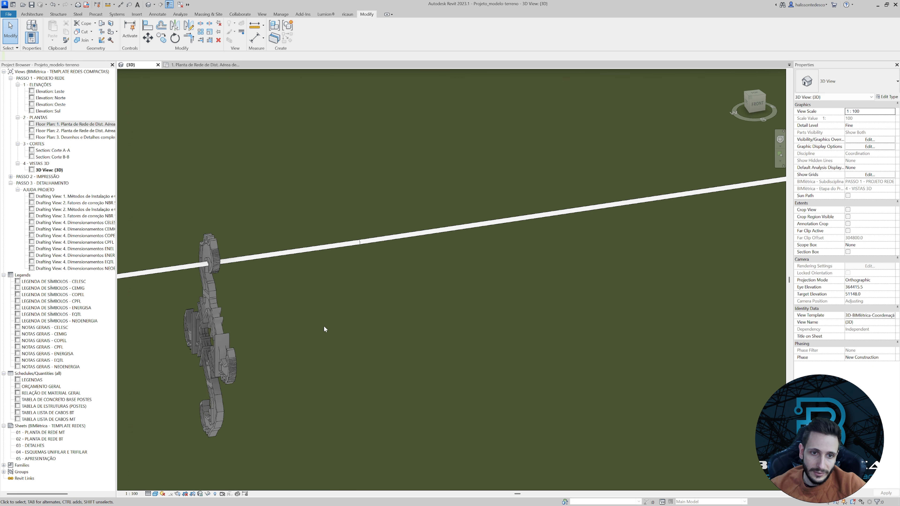
pyautogui.keyDown('shift'); pyautogui.moveTo(357, 337); pyautogui.dragTo(382, 348, button='middle'); pyautogui.keyUp('shift')
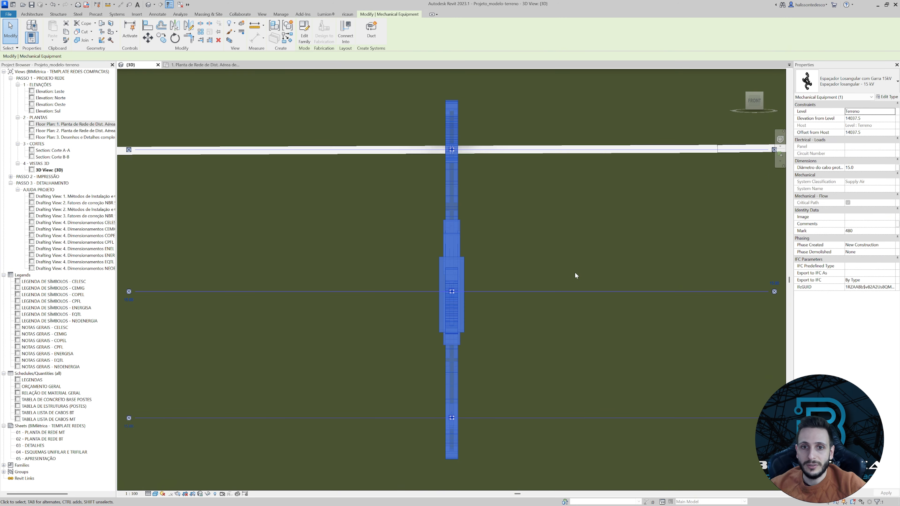
pyautogui.scroll(-6, 549, 280)
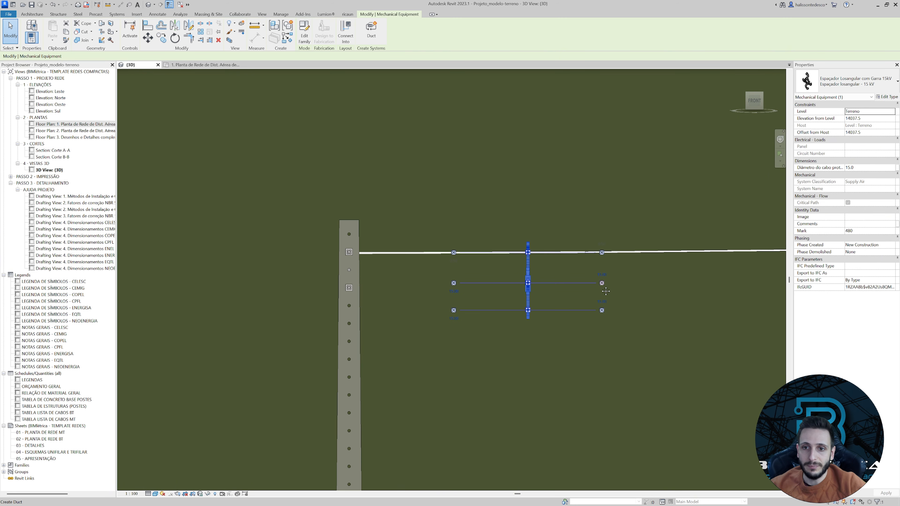
pyautogui.moveTo(606, 292); pyautogui.dragTo(432, 310, button='middle')
pyautogui.press('c')
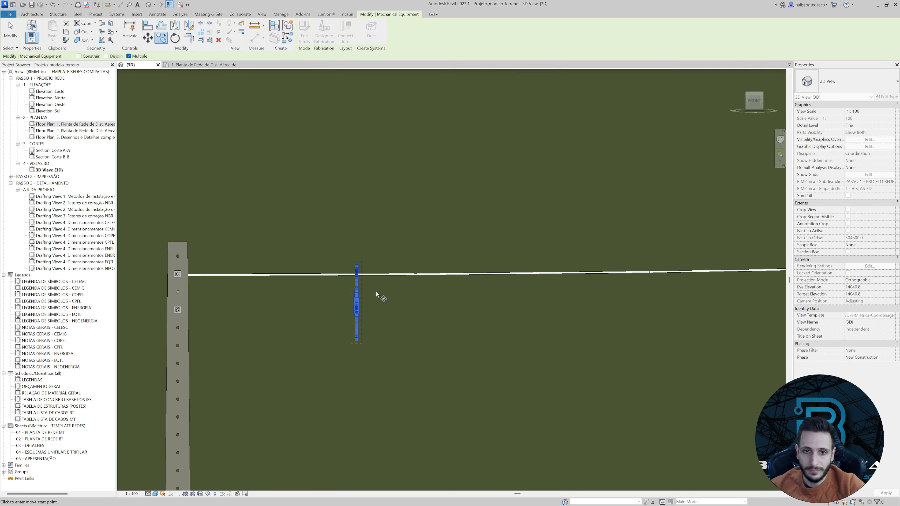
pyautogui.click(353, 276)
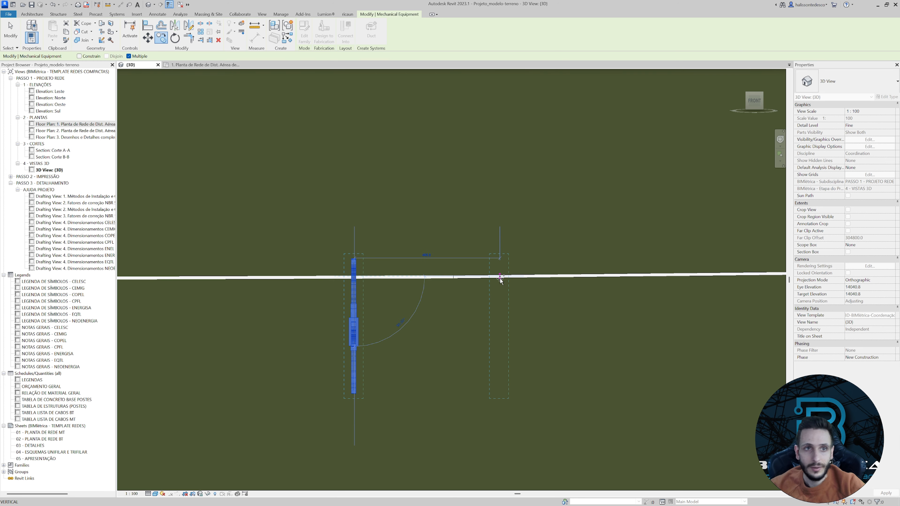
pyautogui.press('Escape')
pyautogui.press('Escape')
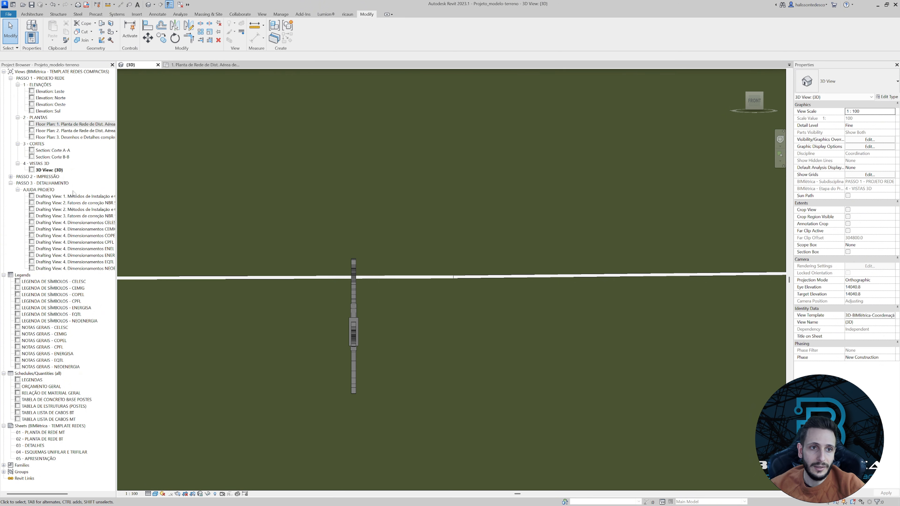
# Open the drafting view 4. Dimensionamentos EQTL and read Tabela 6 for the number of spacers per span.
pyautogui.click(95, 262)
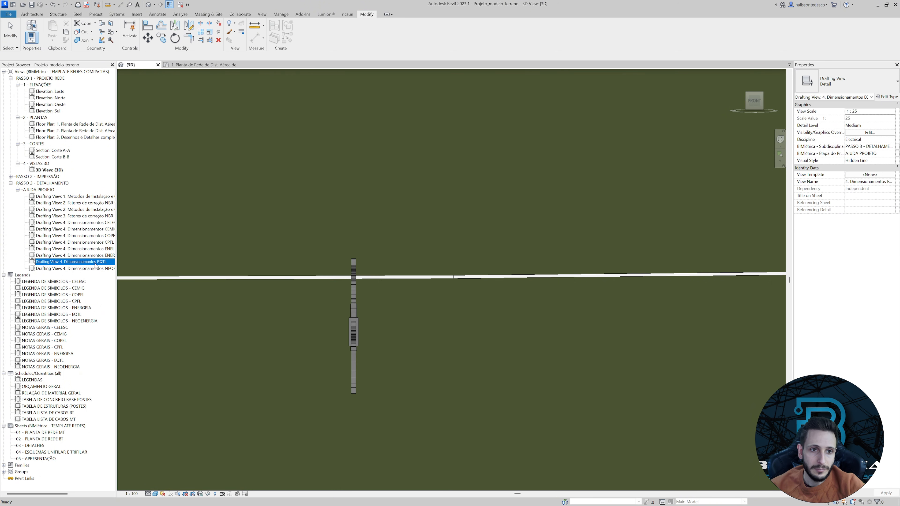
pyautogui.doubleClick(95, 262)
pyautogui.scroll(3, 268, 266)
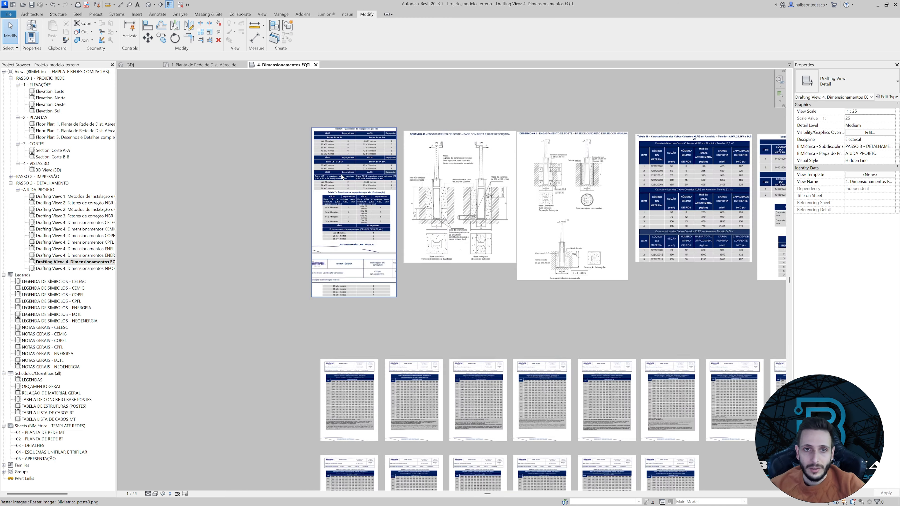
pyautogui.scroll(2, 342, 177)
pyautogui.moveTo(399, 106); pyautogui.dragTo(396, 129, button='middle')
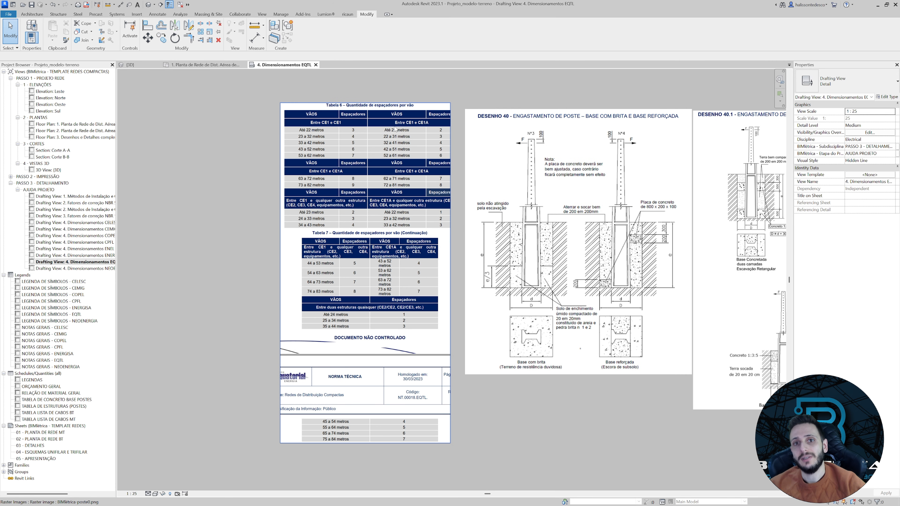
pyautogui.scroll(2, 368, 119)
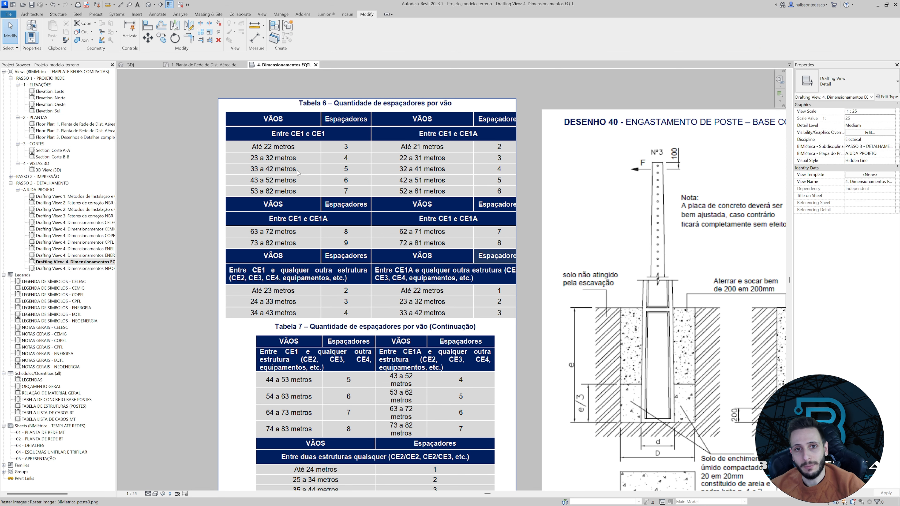
pyautogui.scroll(2, 352, 170)
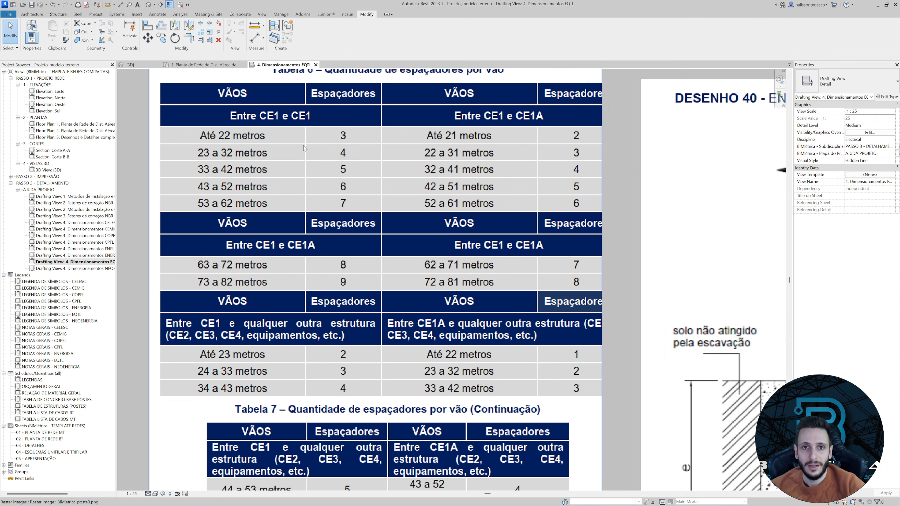
# Return to the 3D view and copy the spacer 8000 mm horizontally into the span.
pyautogui.click(141, 65)
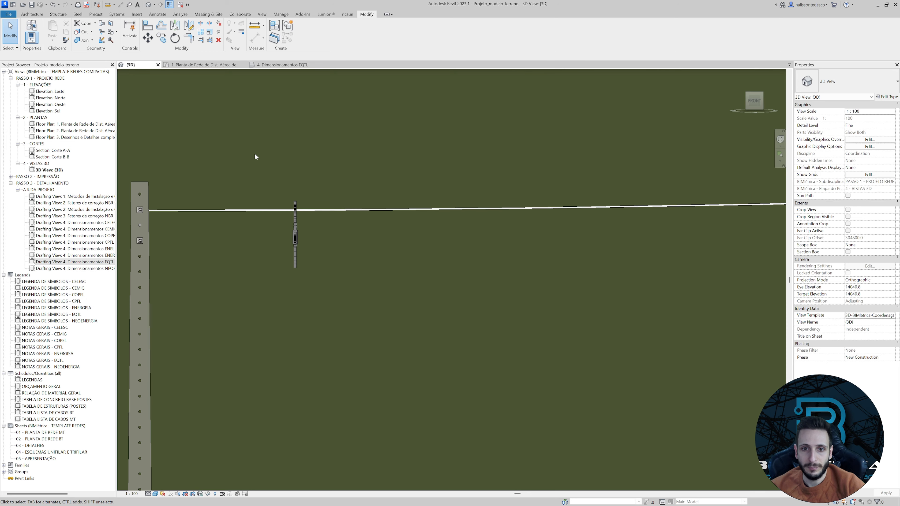
pyautogui.click(290, 207)
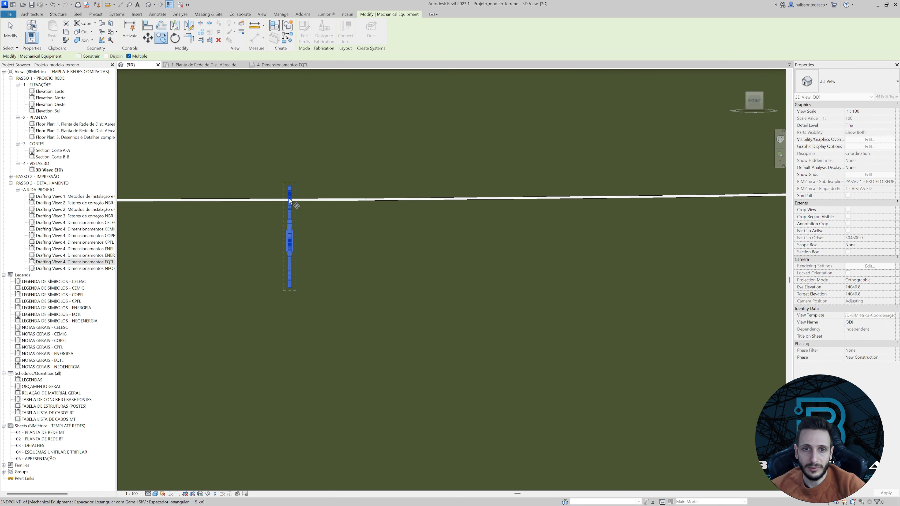
pyautogui.click(289, 200)
pyautogui.write('8')
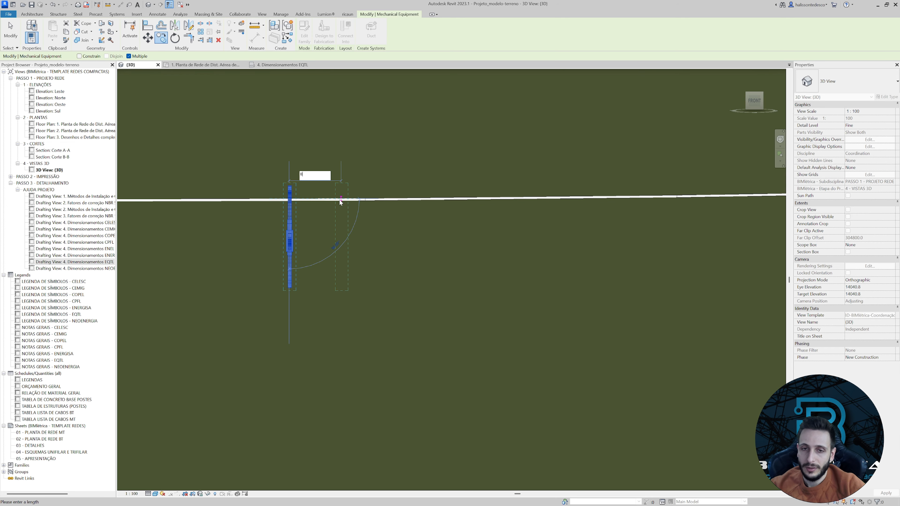
pyautogui.write('00')
pyautogui.press('Return')
pyautogui.scroll(4, 355, 207)
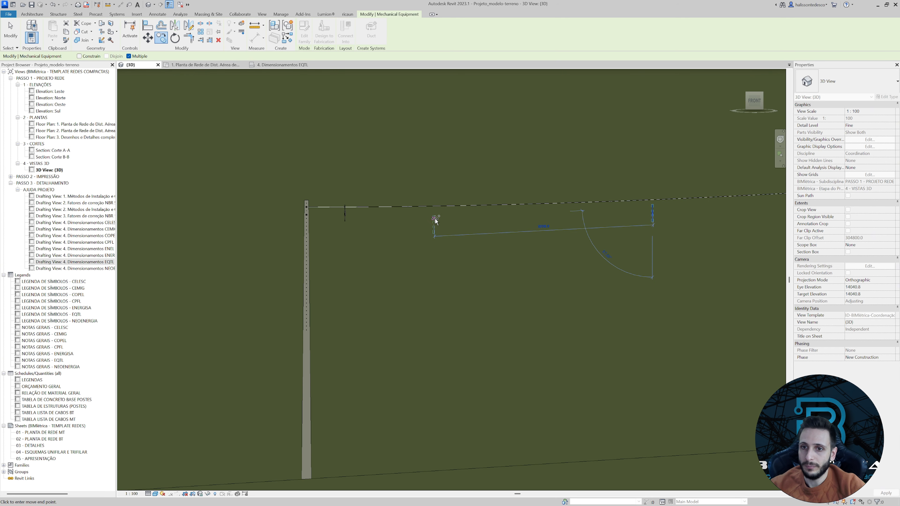
pyautogui.scroll(6, 568, 211)
pyautogui.press('Escape')
pyautogui.press('Escape')
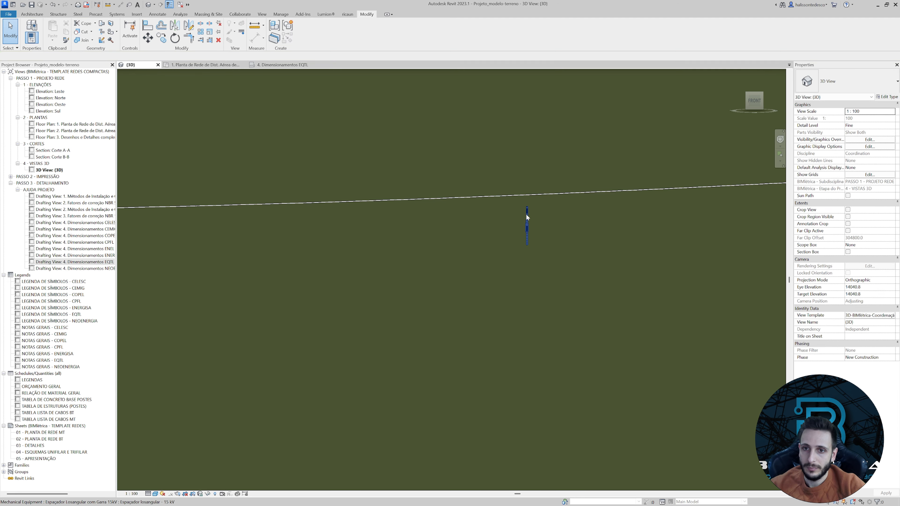
# Raise the copied spacer to an elevation of 14228.8 mm so its upper clamp meets the messenger cable.
pyautogui.click(528, 214)
pyautogui.moveTo(528, 217); pyautogui.dragTo(532, 187)
pyautogui.scroll(8, 528, 187)
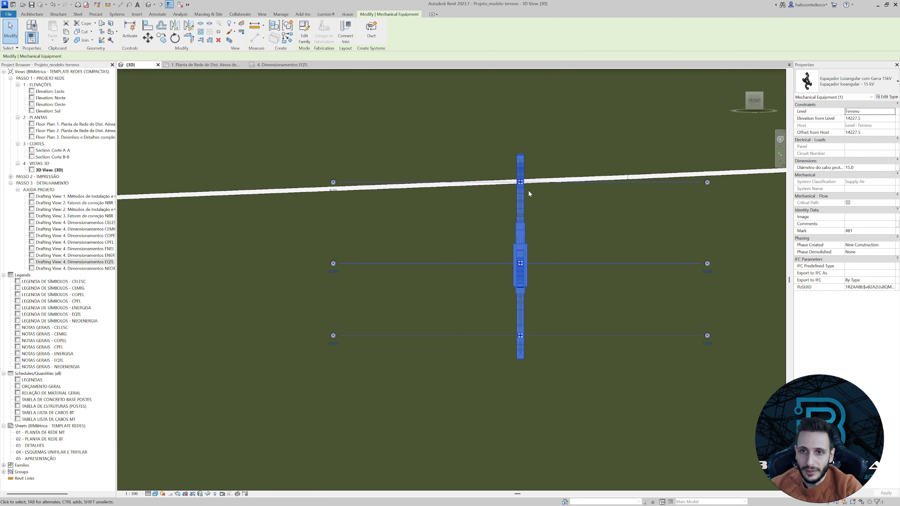
pyautogui.scroll(-7, 529, 191)
pyautogui.scroll(8, 528, 190)
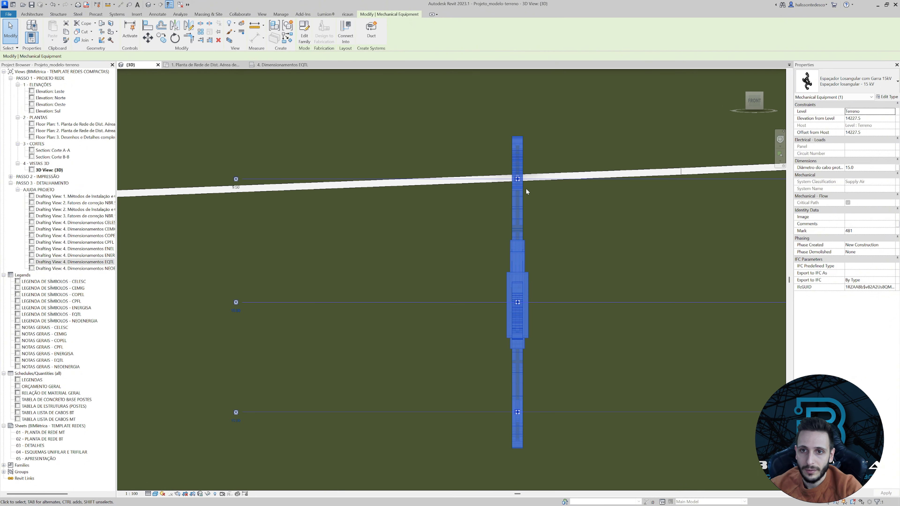
pyautogui.moveTo(519, 179); pyautogui.dragTo(519, 178)
pyautogui.scroll(-4, 523, 187)
# Copy the raised spacer 8000 mm horizontally toward the next pole.
pyautogui.moveTo(562, 237); pyautogui.dragTo(421, 241, button='middle')
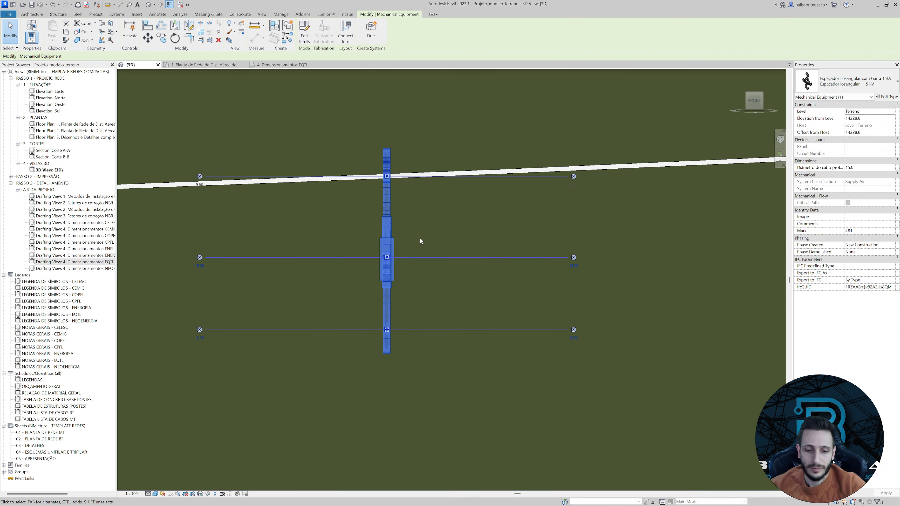
pyautogui.press('c')
pyautogui.press('o')
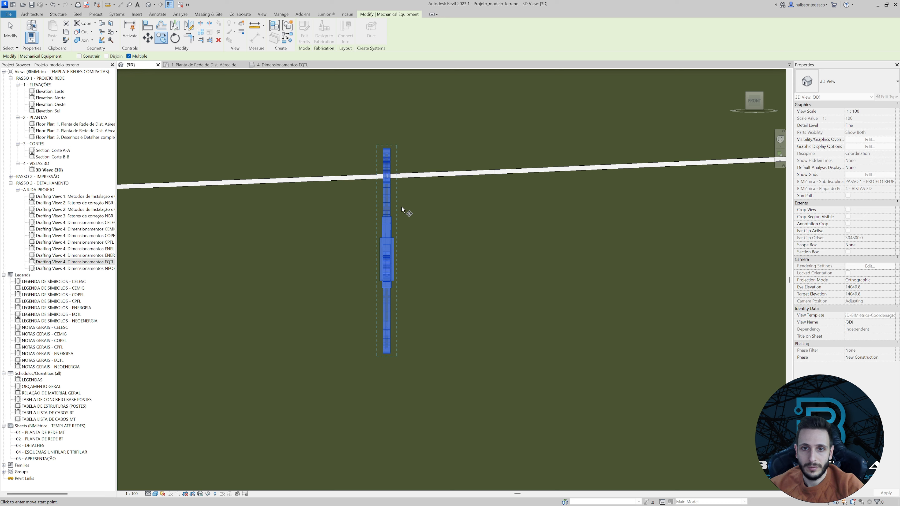
pyautogui.click(388, 175)
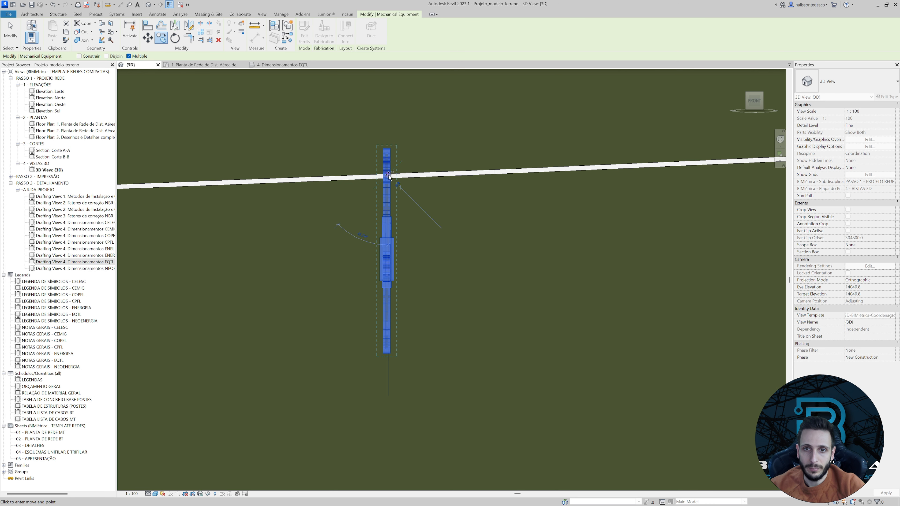
pyautogui.click(492, 175)
pyautogui.scroll(2, 491, 176)
# Add three more spacer copies at 8000 mm intervals to cover the rest of the span up to the next pole.
pyautogui.press('c')
pyautogui.press('o')
pyautogui.click(385, 213)
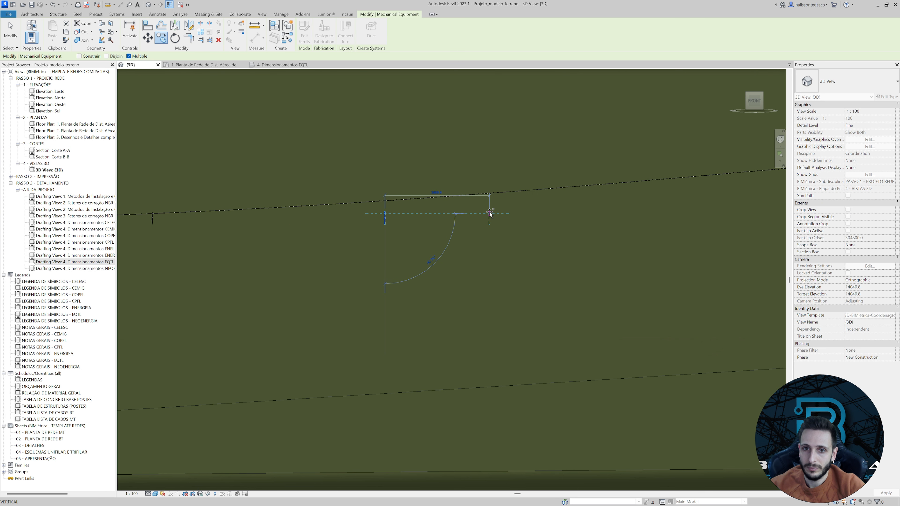
pyautogui.write('800')
pyautogui.press('Return')
pyautogui.moveTo(488, 207); pyautogui.dragTo(563, 206, button='middle')
pyautogui.write('8000')
pyautogui.press('Return')
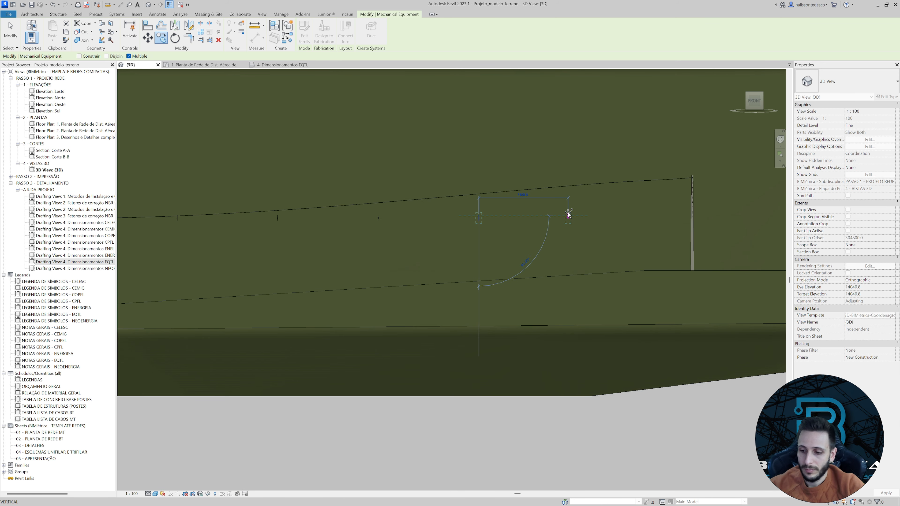
pyautogui.press('Return')
pyautogui.scroll(-2, 569, 215)
pyautogui.press('Escape')
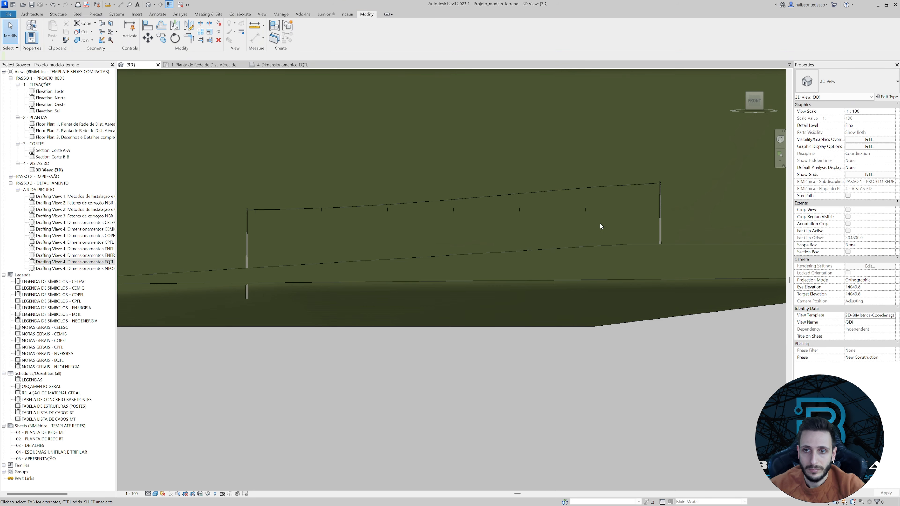
# Raise the third spacer from the lower pole to an elevation of 14671.3 mm so its clamp meets the messenger cable.
pyautogui.moveTo(598, 200); pyautogui.dragTo(511, 223)
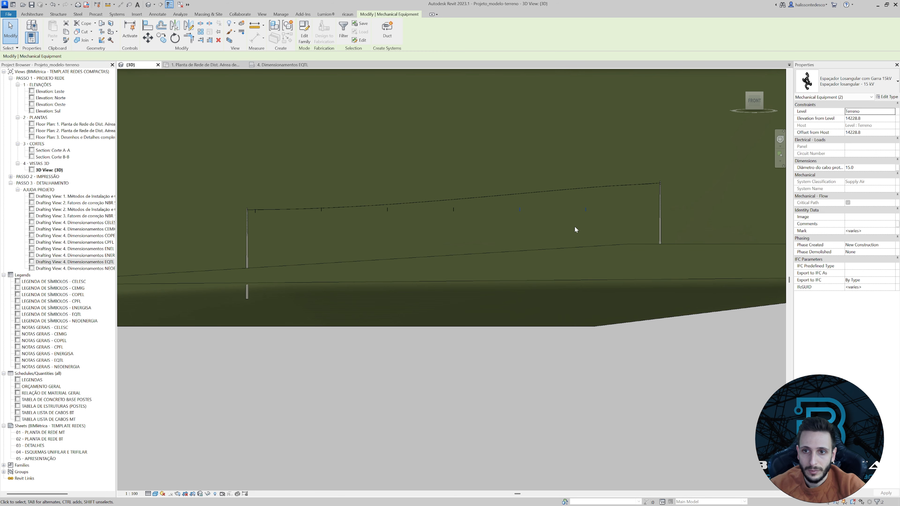
pyautogui.press('Escape')
pyautogui.scroll(3, 464, 216)
pyautogui.click(457, 210)
pyautogui.scroll(3, 458, 210)
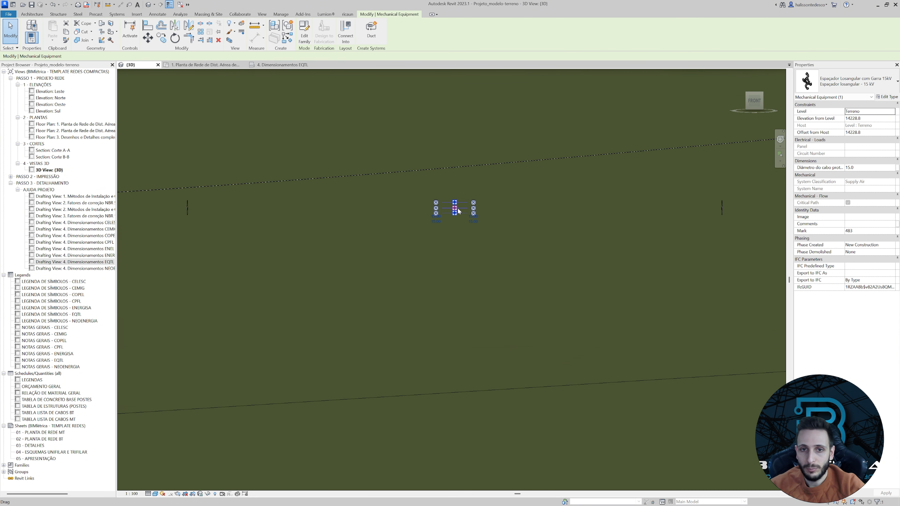
pyautogui.scroll(-2, 356, 220)
pyautogui.keyDown('ctrl'); pyautogui.click(271, 209); pyautogui.keyUp('ctrl')
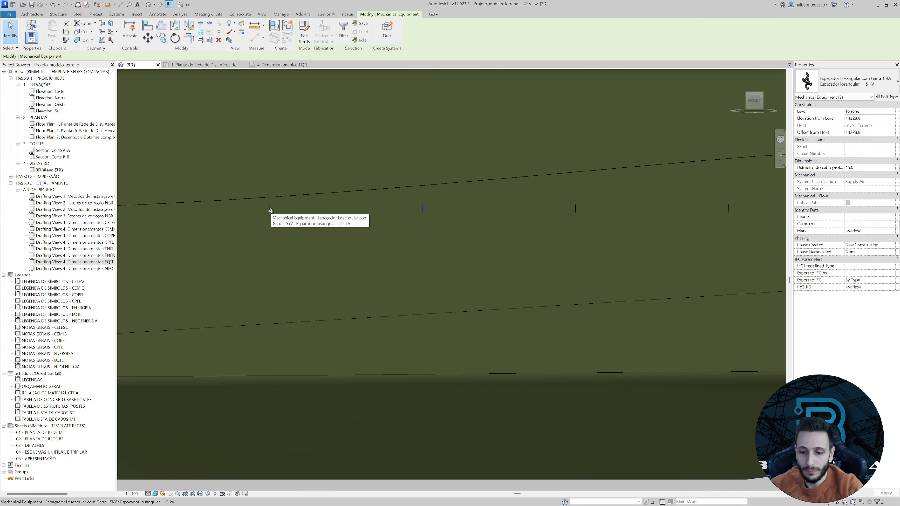
pyautogui.scroll(5, 266, 196)
pyautogui.click(289, 195)
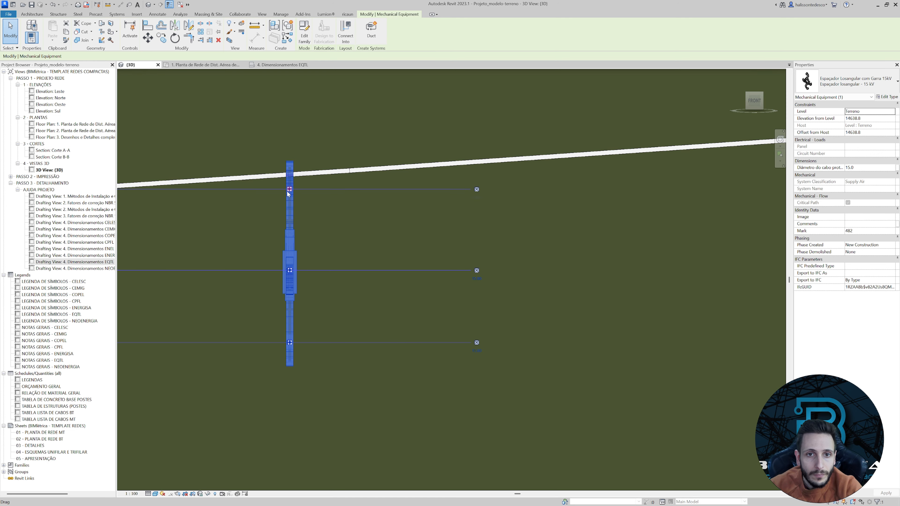
pyautogui.scroll(-6, 288, 193)
# Raise the fifth spacer from the lower pole to an elevation of 15983.8 mm to meet the messenger cable.
pyautogui.moveTo(646, 207); pyautogui.dragTo(480, 217, button='middle')
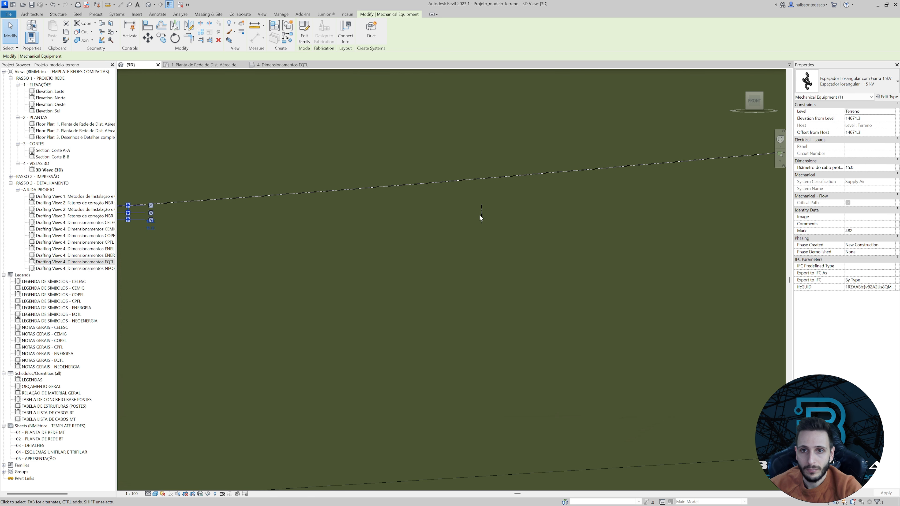
pyautogui.click(481, 217)
pyautogui.scroll(3, 482, 212)
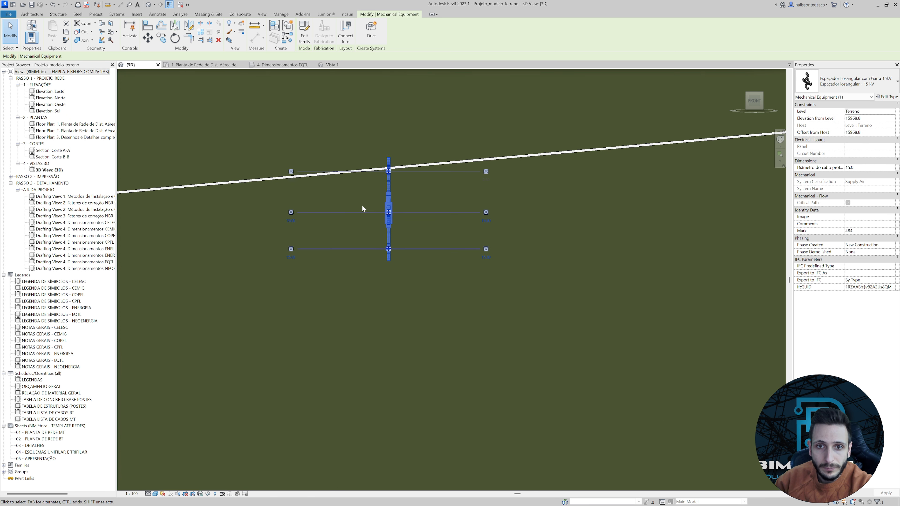
pyautogui.scroll(-5, 366, 211)
pyautogui.moveTo(367, 214); pyautogui.dragTo(633, 231, button='middle')
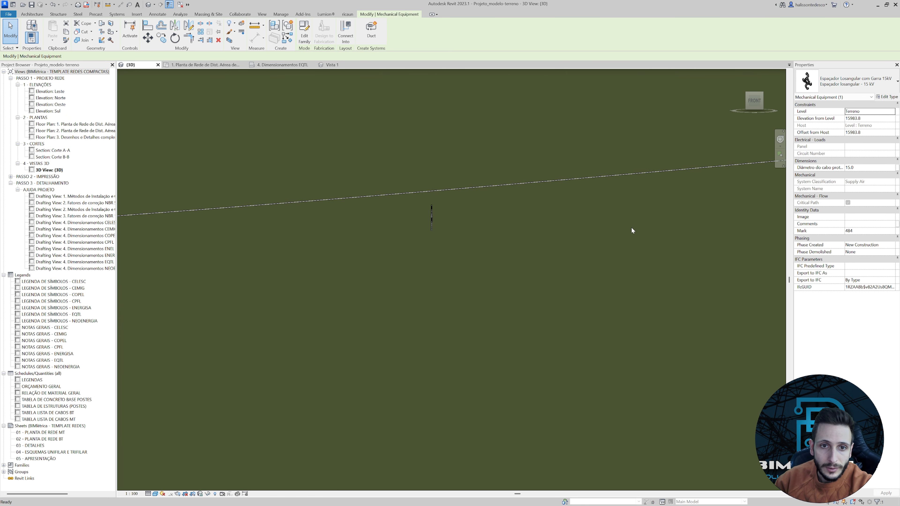
# Raise the fourth spacer from the lower pole to an elevation of 15288.8 mm so it sits on the messenger cable.
pyautogui.click(439, 216)
pyautogui.press('Up')
pyautogui.press('Up')
pyautogui.press('Up')
pyautogui.scroll(-3, 442, 214)
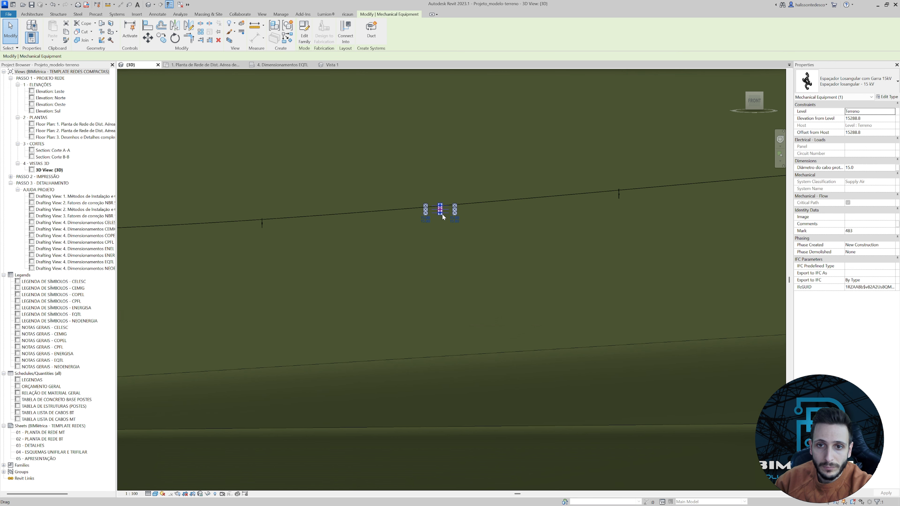
pyautogui.scroll(3, 442, 214)
pyautogui.scroll(-3, 555, 213)
# Raise the last spacer, nearest the higher pole, to an elevation of 16683.8 mm so its upper clamp meets the messenger cable.
pyautogui.moveTo(736, 212); pyautogui.dragTo(602, 223, button='middle')
pyautogui.moveTo(702, 239); pyautogui.dragTo(599, 238, button='middle')
pyautogui.scroll(3, 574, 240)
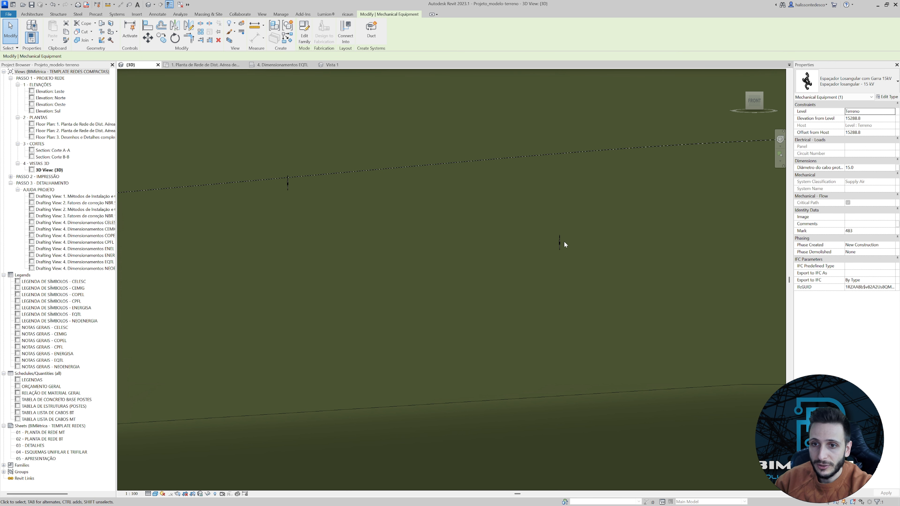
pyautogui.click(561, 240)
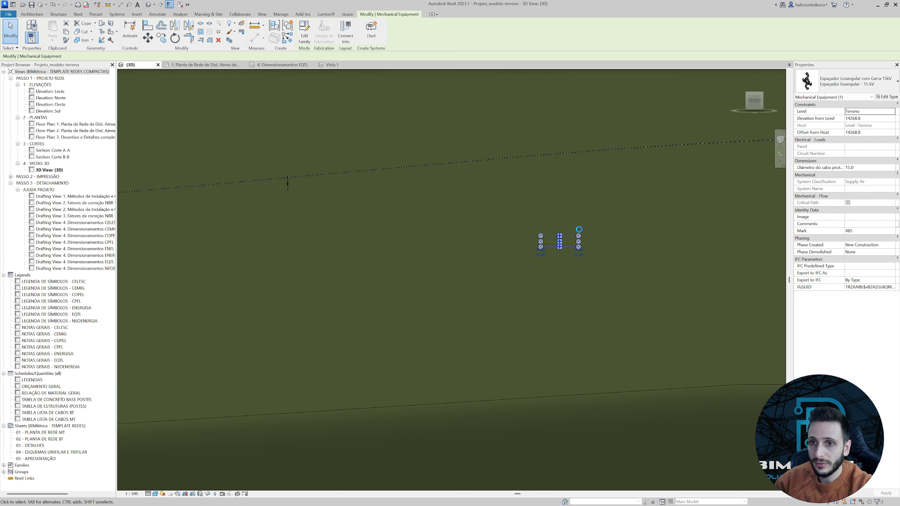
pyautogui.press('Up')
pyautogui.press('Up')
pyautogui.press('Up')
pyautogui.press('Up')
pyautogui.press('Up')
pyautogui.press('Up')
pyautogui.press('Up')
pyautogui.press('Up')
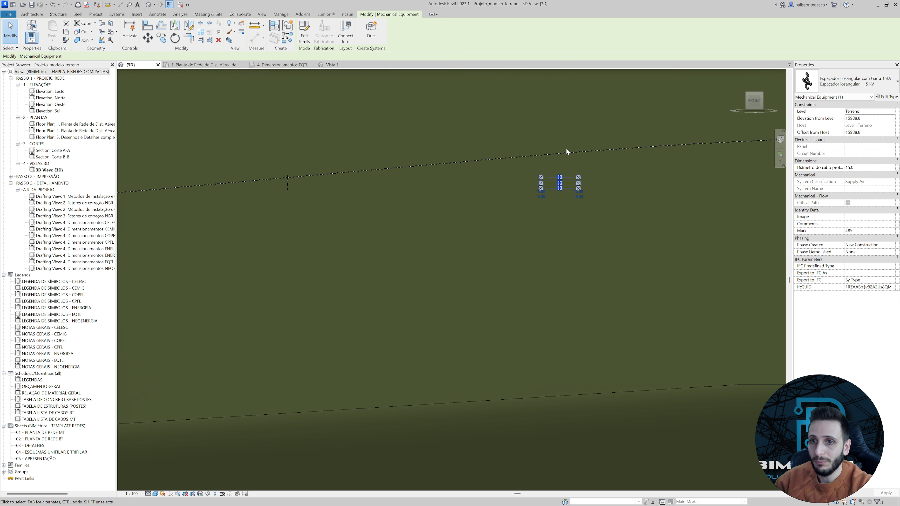
pyautogui.scroll(2, 566, 154)
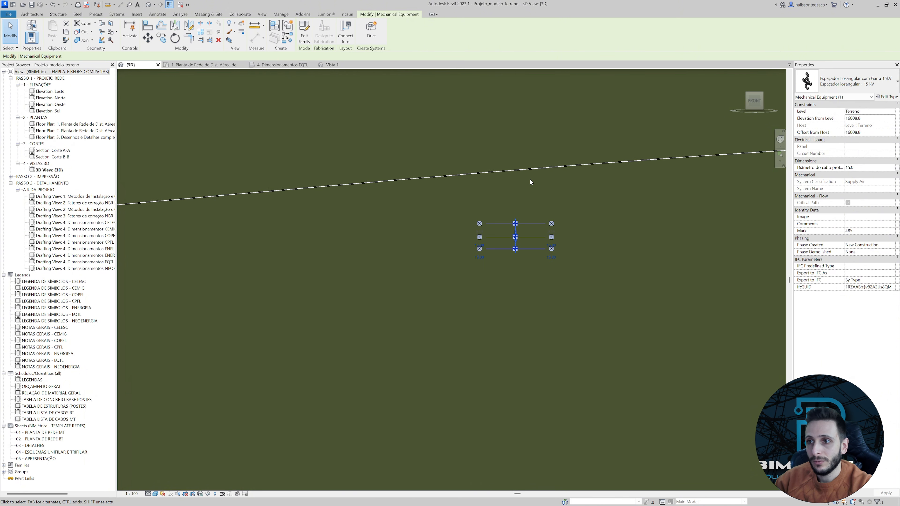
pyautogui.press('Up')
pyautogui.press('Up')
pyautogui.press('Up')
pyautogui.press('Up')
pyautogui.press('Up')
pyautogui.press('Up')
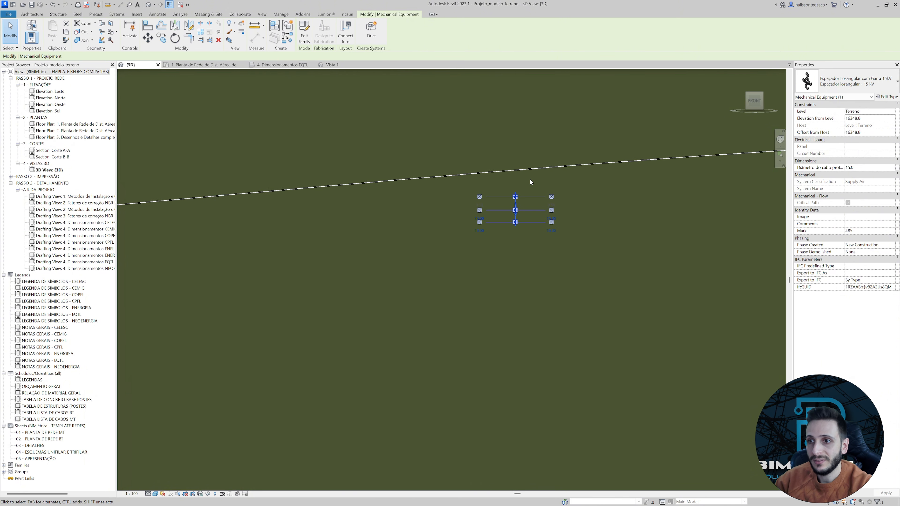
pyautogui.press('Up')
pyautogui.press('Up')
pyautogui.press('Up')
pyautogui.press('Up')
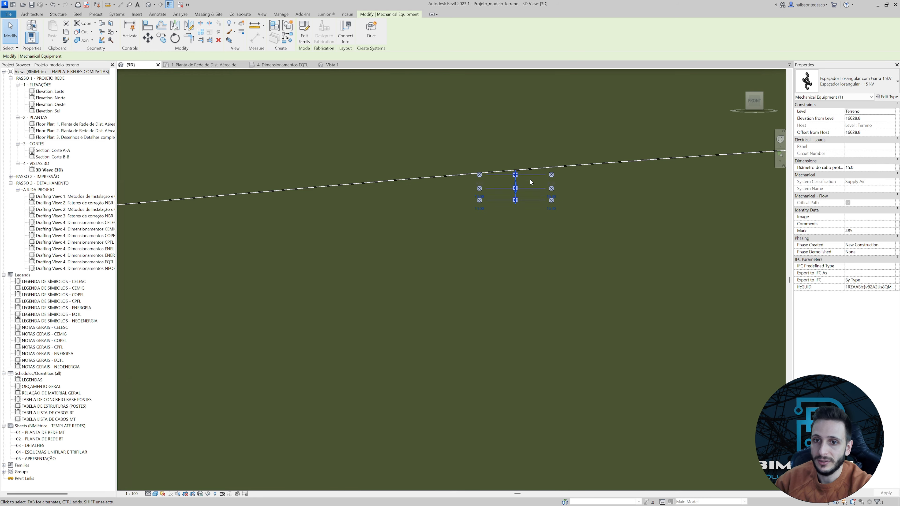
pyautogui.scroll(4, 516, 180)
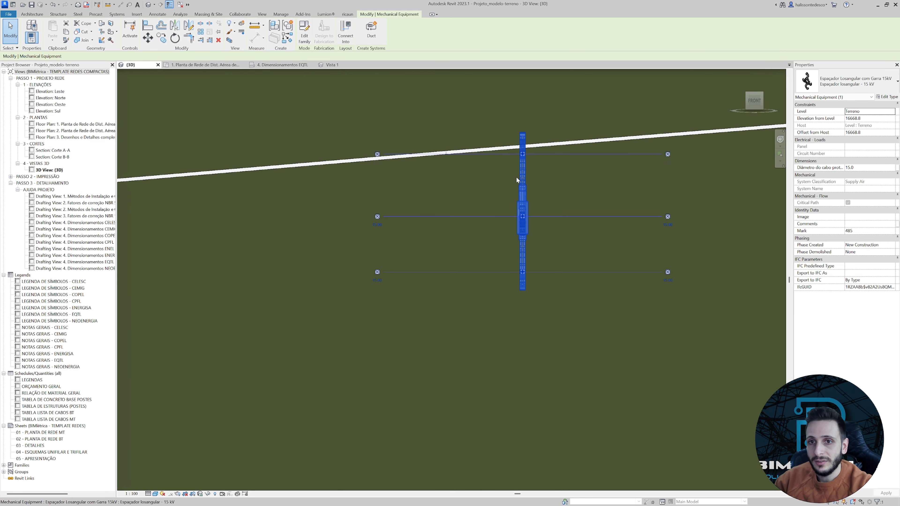
pyautogui.press('Up')
pyautogui.scroll(-2, 516, 176)
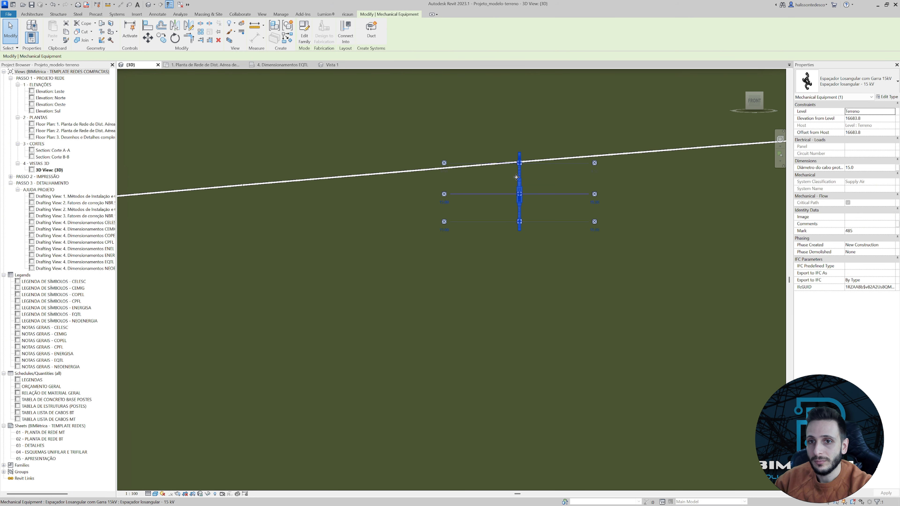
pyautogui.scroll(-3, 517, 177)
pyautogui.click(486, 223)
# Delete the spacer placed right beside the lower pole.
pyautogui.scroll(-2, 489, 219)
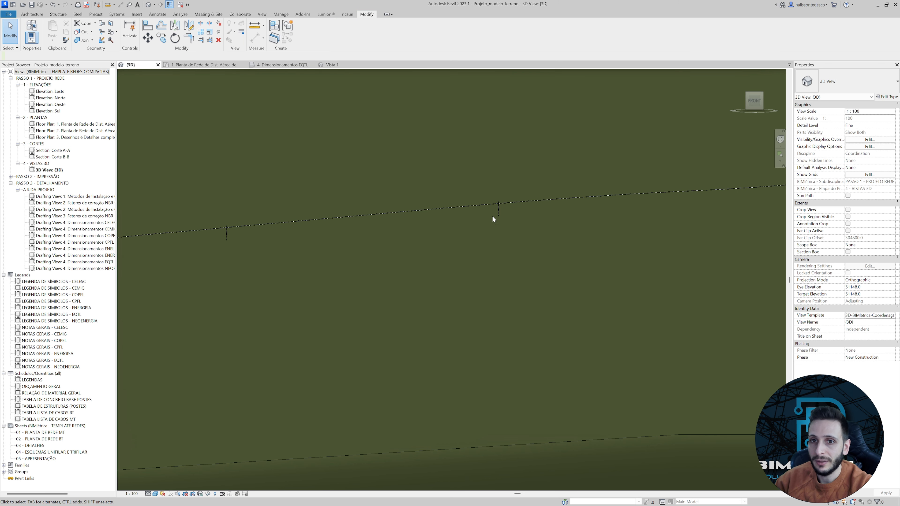
pyautogui.scroll(-4, 493, 218)
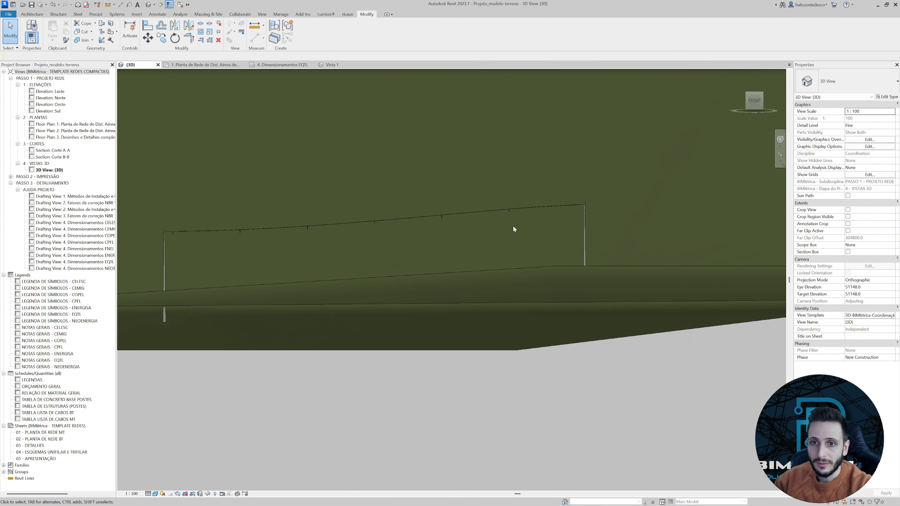
pyautogui.scroll(2, 178, 240)
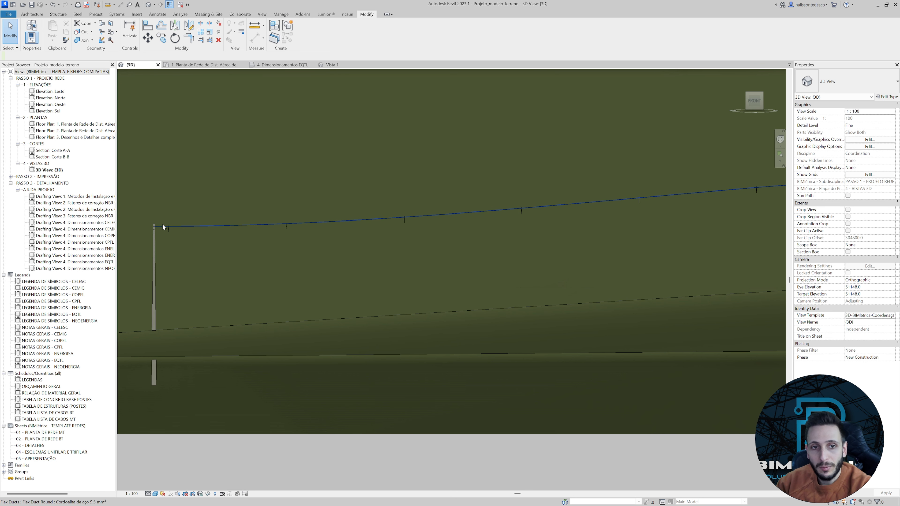
pyautogui.scroll(2, 163, 227)
pyautogui.click(173, 233)
pyautogui.click(192, 247)
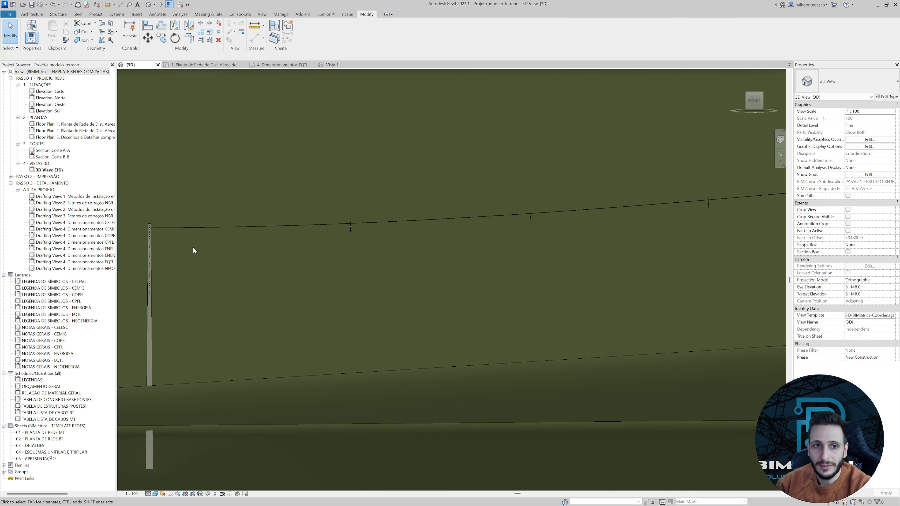
# Examine how the remaining spacers follow the messenger cable between the two poles.
pyautogui.scroll(-2, 192, 248)
pyautogui.moveTo(224, 250); pyautogui.dragTo(254, 226, button='middle')
pyautogui.scroll(-3, 486, 198)
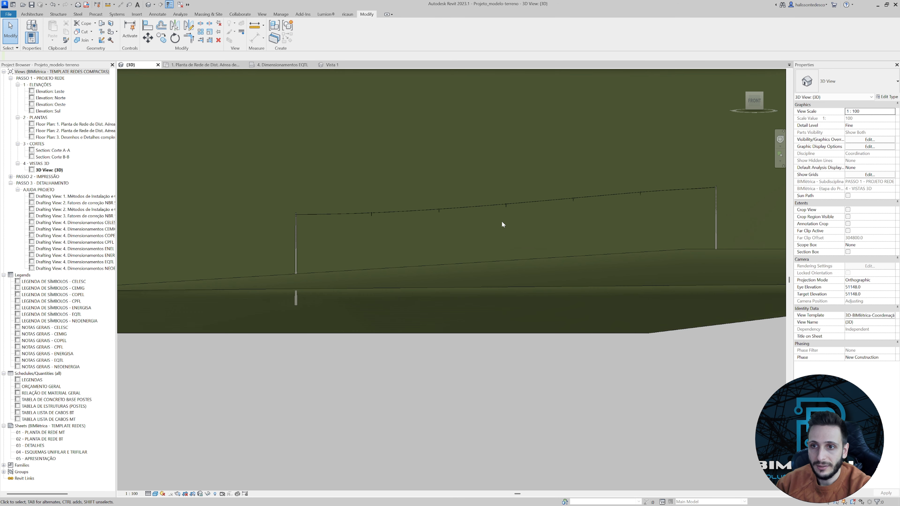
pyautogui.scroll(3, 543, 220)
pyautogui.scroll(3, 595, 203)
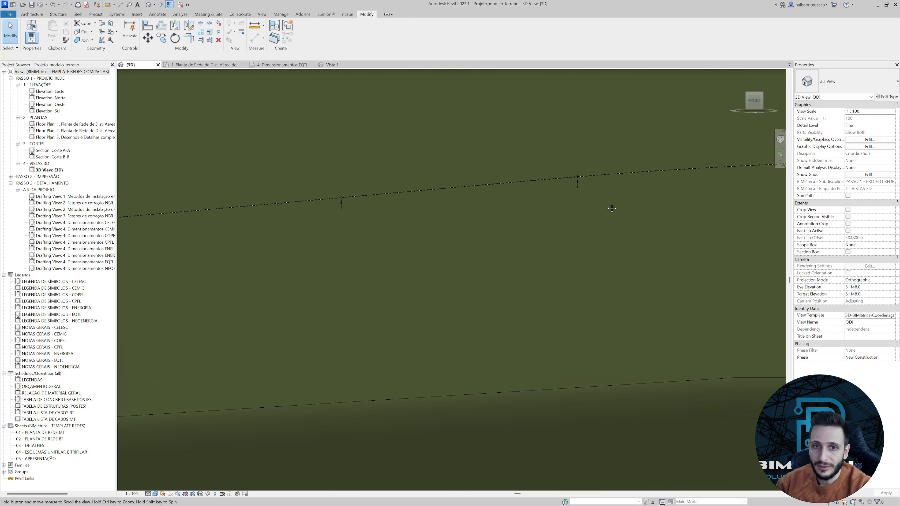
pyautogui.scroll(-3, 776, 202)
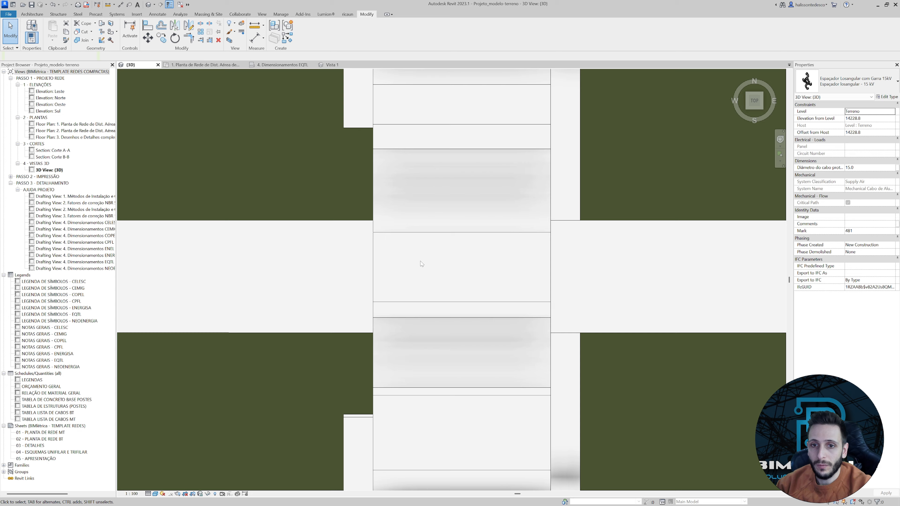
pyautogui.scroll(-7, 420, 261)
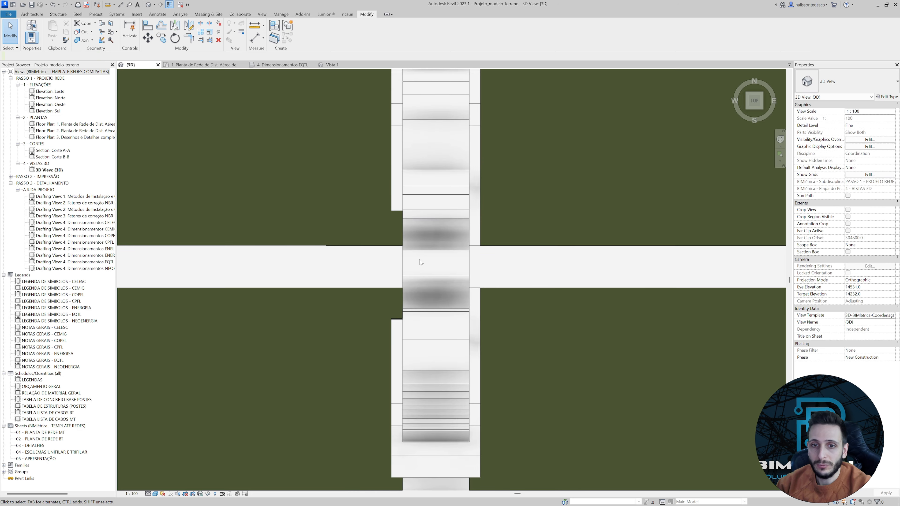
# In top view, draw a 1.Cabo coberto XLPE 50 mm² # 13.8kV flex duct from the first spacer's central connector horizontally to just beyond the lower pole.
pyautogui.moveTo(366, 246); pyautogui.dragTo(471, 225, button='middle')
pyautogui.scroll(-3, 366, 235)
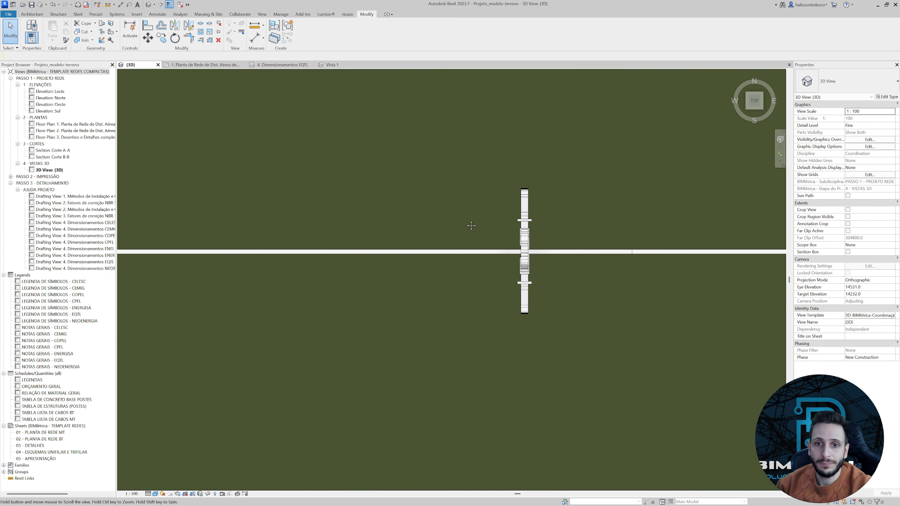
pyautogui.scroll(-5, 462, 228)
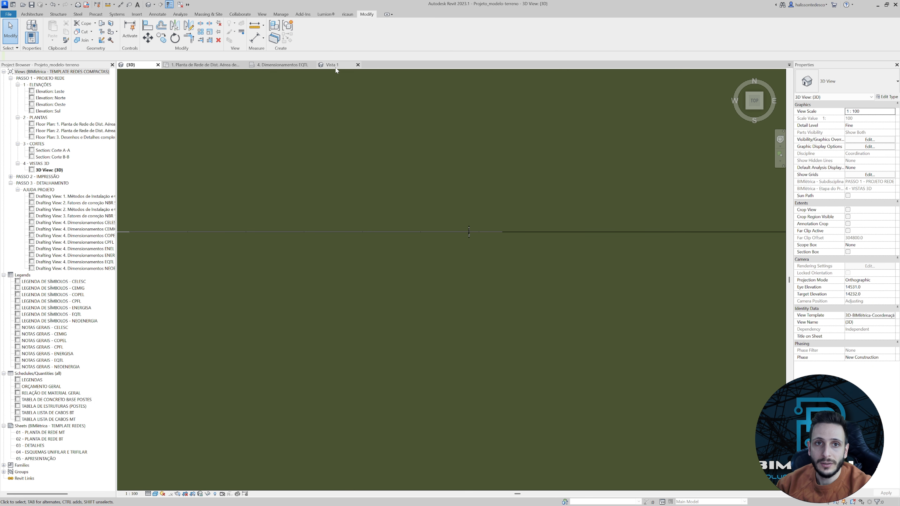
pyautogui.scroll(8, 461, 227)
pyautogui.click(489, 270)
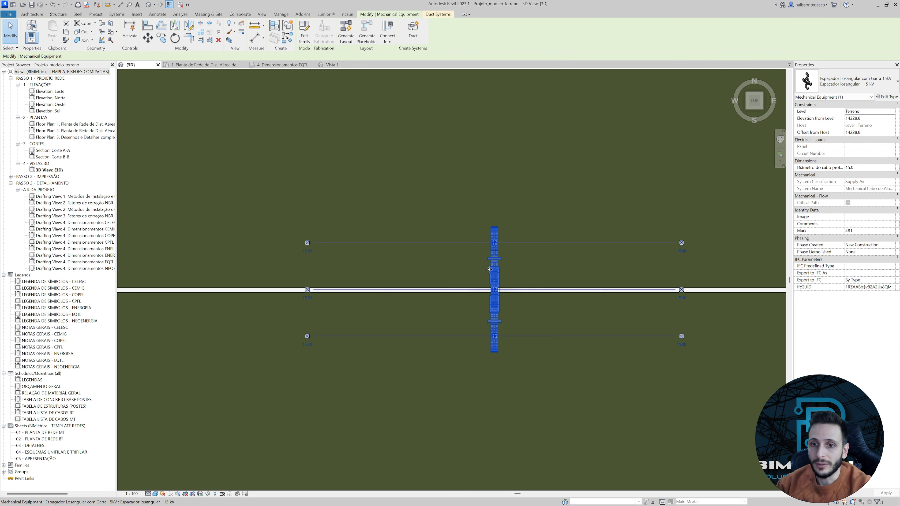
pyautogui.scroll(7, 489, 270)
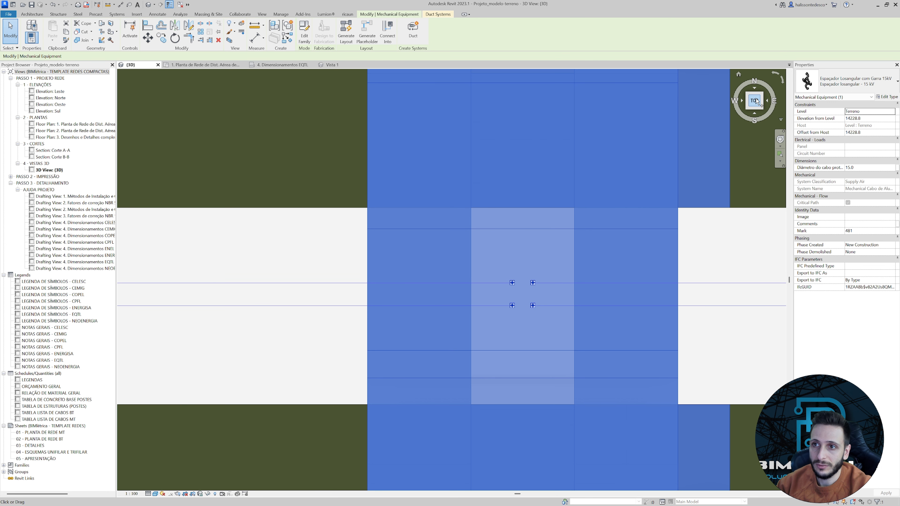
pyautogui.rightClick(513, 284)
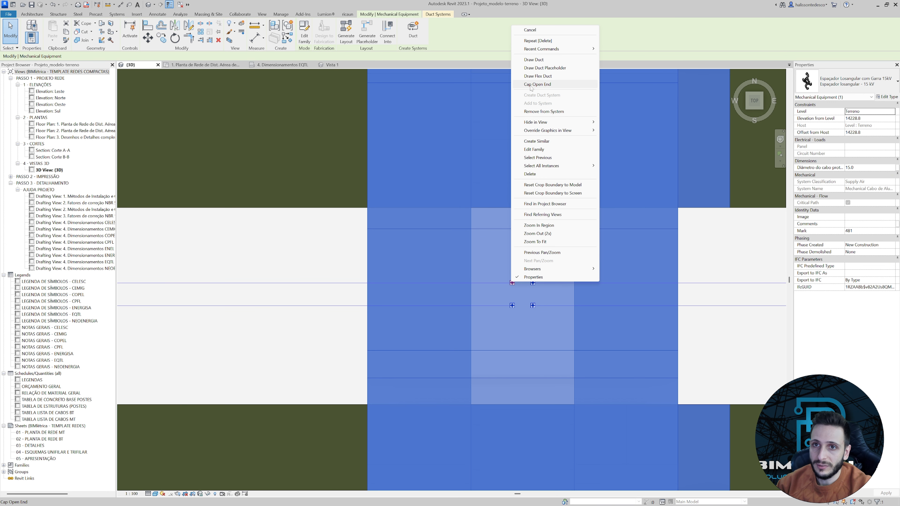
pyautogui.click(534, 75)
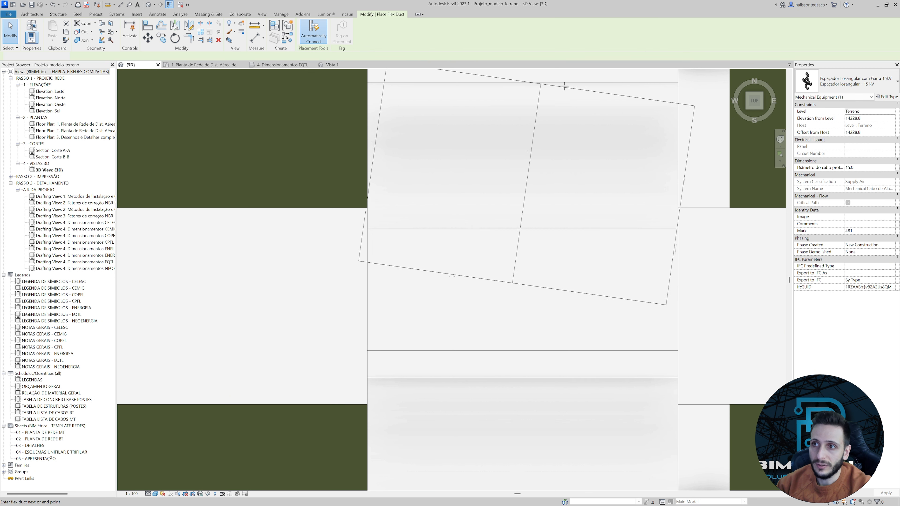
pyautogui.click(839, 83)
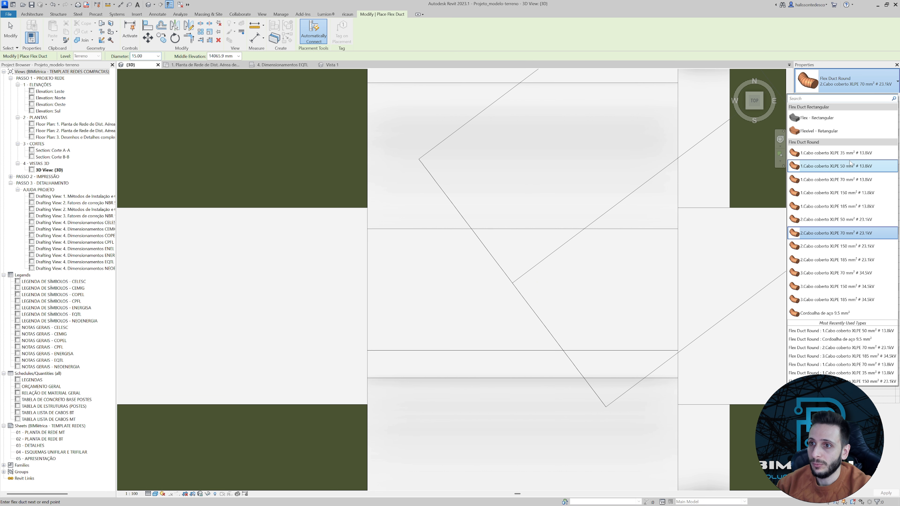
pyautogui.click(850, 169)
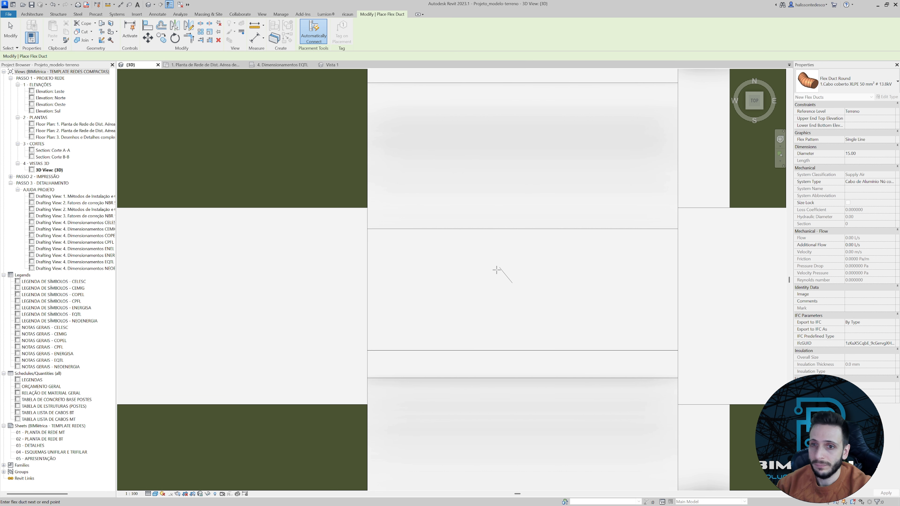
pyautogui.scroll(5, 457, 290)
pyautogui.scroll(-10, 457, 290)
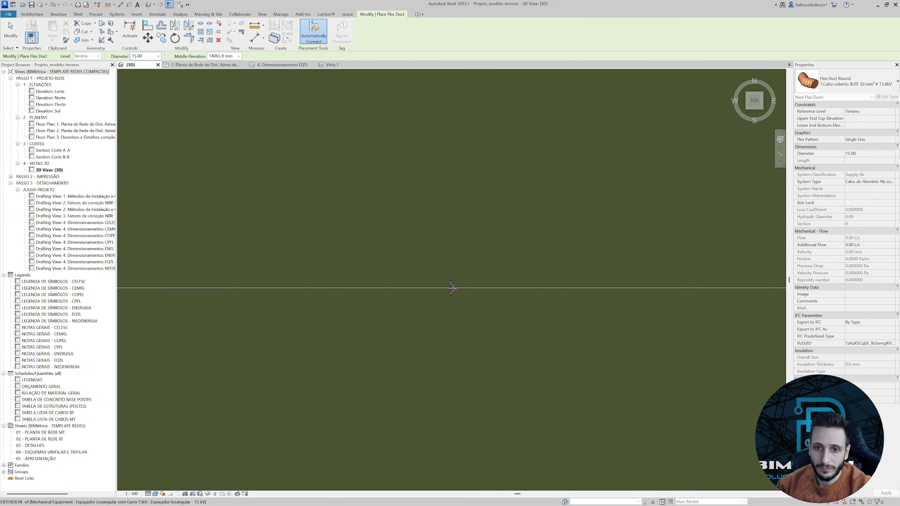
pyautogui.scroll(3, 383, 295)
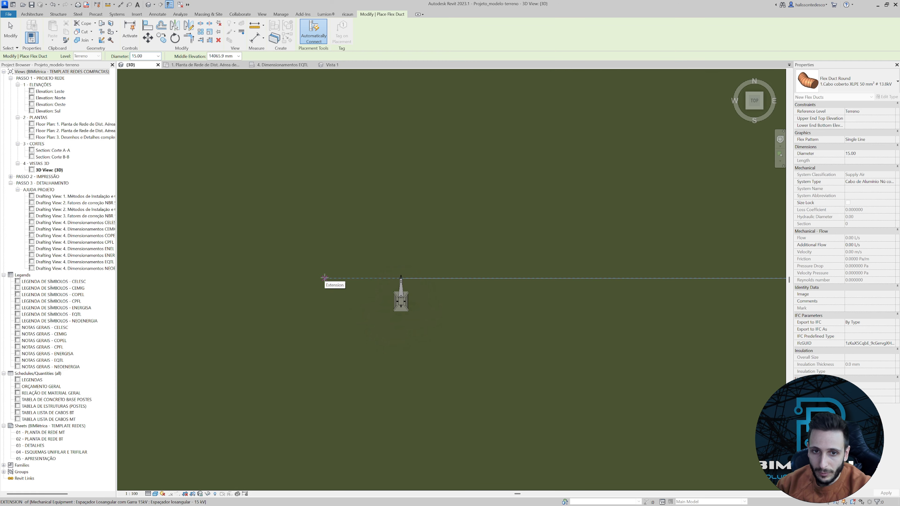
pyautogui.press('Escape')
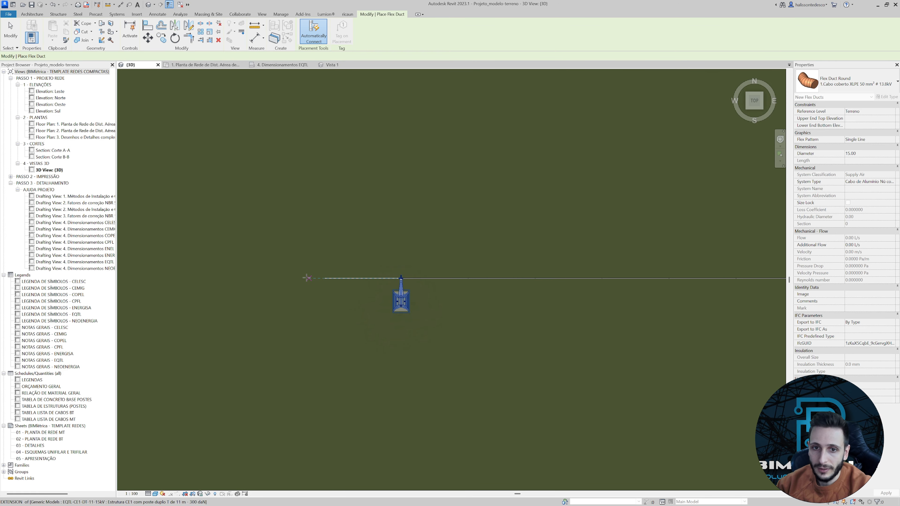
# Return to the front view and examine the new covered cable between the lower pole and the first spacer.
pyautogui.scroll(-4, 255, 235)
pyautogui.keyDown('shift'); pyautogui.moveTo(336, 268); pyautogui.dragTo(502, 165, button='middle'); pyautogui.keyUp('shift')
pyautogui.click(756, 103)
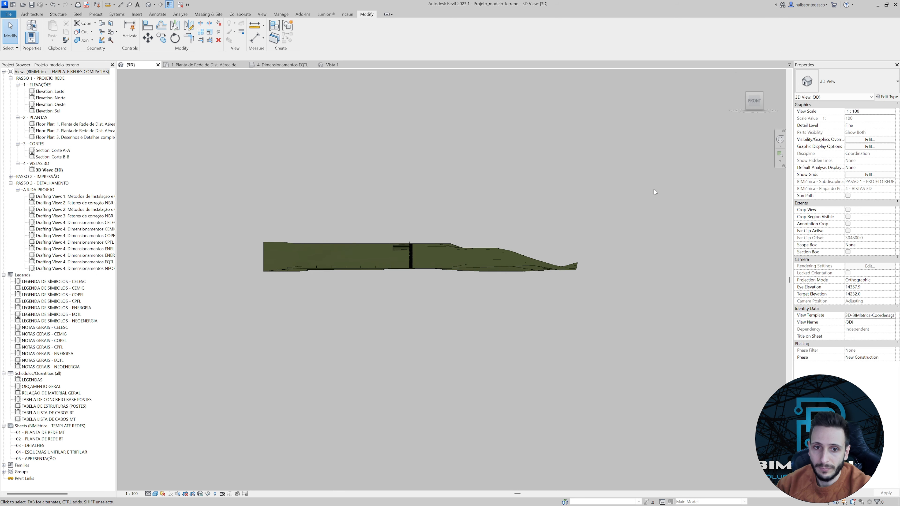
pyautogui.scroll(3, 315, 239)
pyautogui.scroll(4, 315, 239)
pyautogui.moveTo(320, 319); pyautogui.dragTo(296, 251, button='middle')
pyautogui.scroll(5, 284, 251)
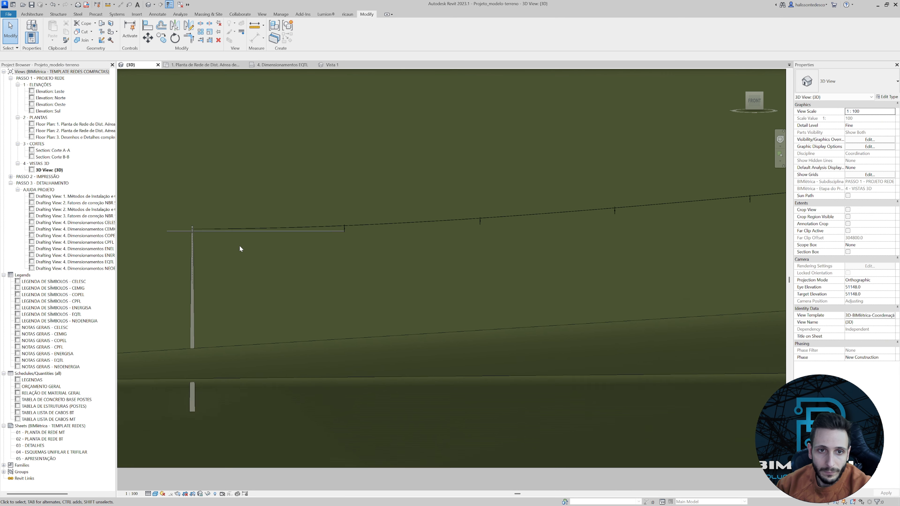
# Pull the central covered cable's free end in to just past the lower pole and lower it to follow the messenger cable's sag.
pyautogui.scroll(3, 238, 249)
pyautogui.moveTo(238, 249); pyautogui.dragTo(348, 265, button='middle')
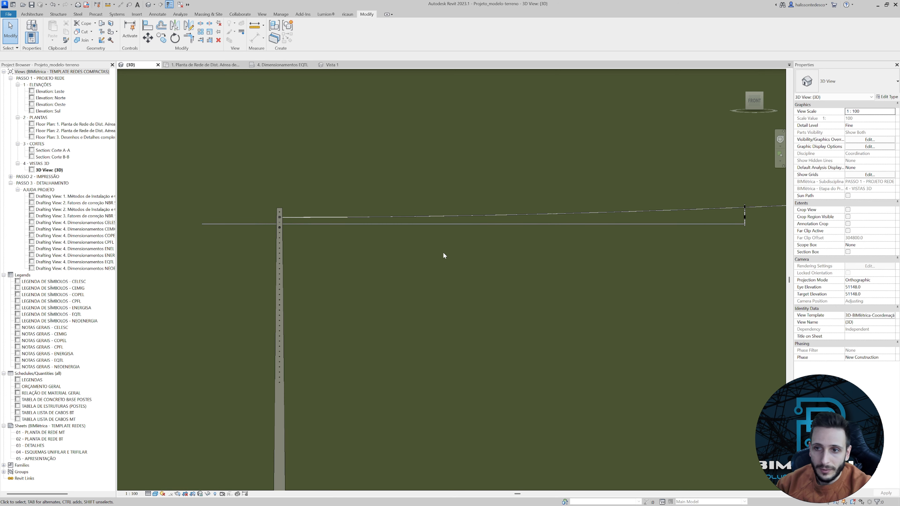
pyautogui.scroll(7, 723, 231)
pyautogui.scroll(-8, 723, 214)
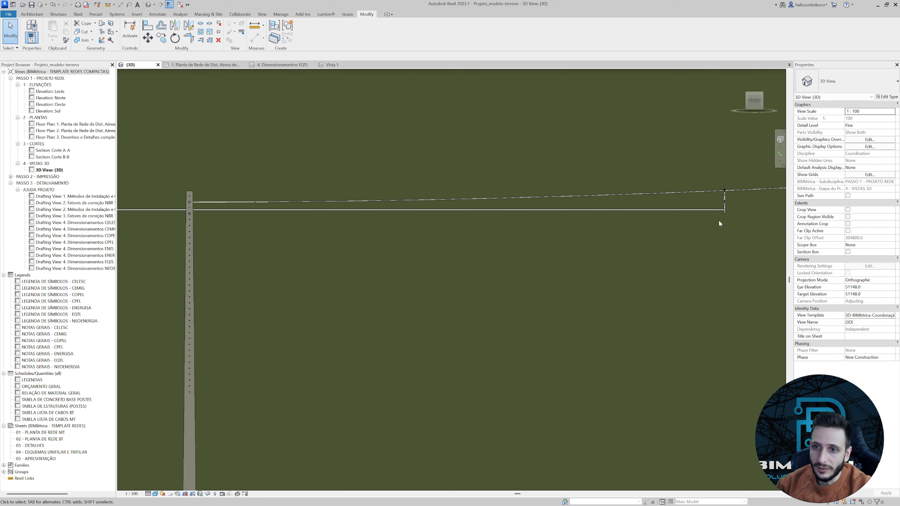
pyautogui.scroll(2, 373, 220)
pyautogui.click(368, 219)
pyautogui.scroll(2, 367, 220)
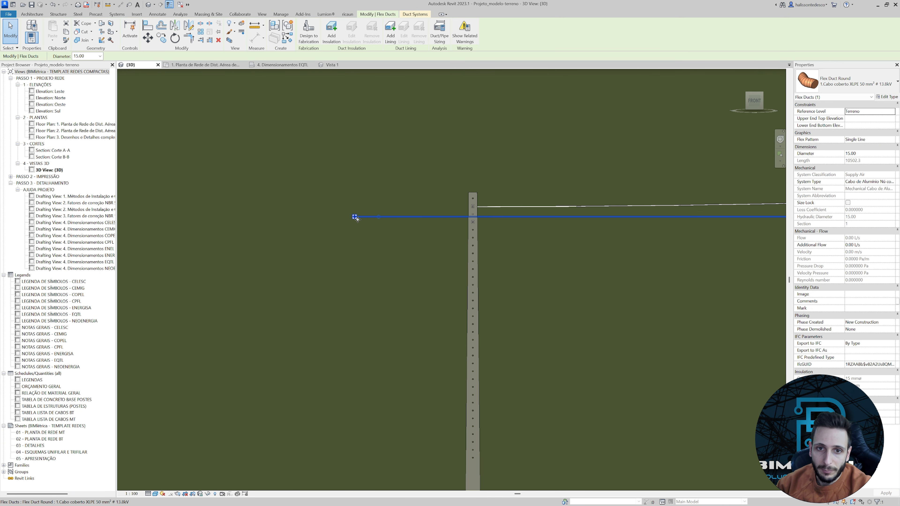
pyautogui.moveTo(426, 224); pyautogui.dragTo(427, 225)
pyautogui.scroll(-2, 427, 225)
pyautogui.moveTo(550, 252); pyautogui.dragTo(444, 255, button='middle')
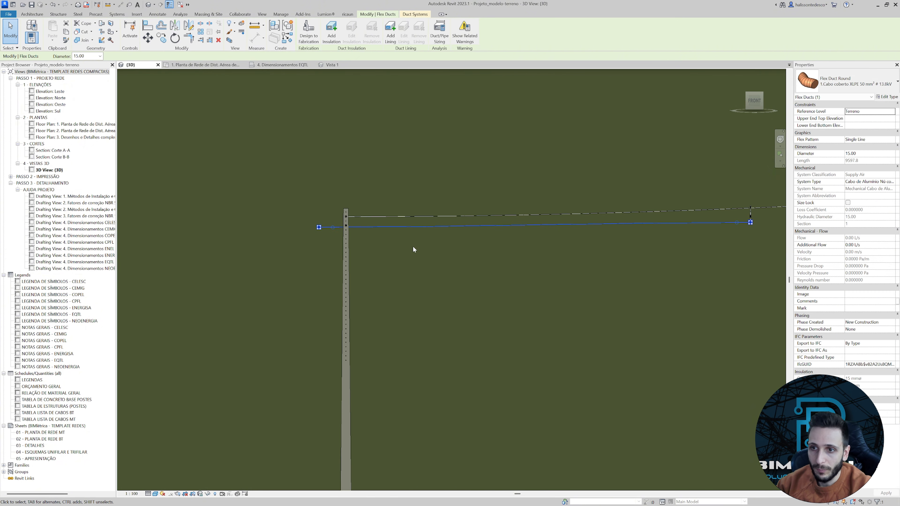
# Lower the central covered cable's free end slightly further below the messenger cable at the lower pole.
pyautogui.scroll(2, 319, 227)
pyautogui.moveTo(319, 226); pyautogui.dragTo(318, 231)
pyautogui.scroll(-3, 319, 231)
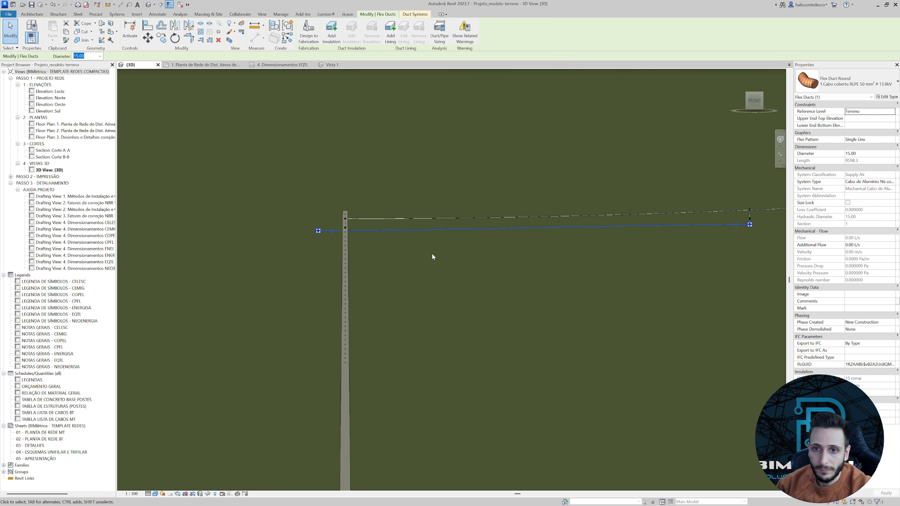
pyautogui.click(432, 253)
# Switch to the top view and locate the lower pole and the first spacer beside it.
pyautogui.moveTo(571, 255); pyautogui.dragTo(421, 258, button='middle')
pyautogui.keyDown('shift'); pyautogui.moveTo(569, 241); pyautogui.dragTo(616, 256, button='middle'); pyautogui.keyUp('shift')
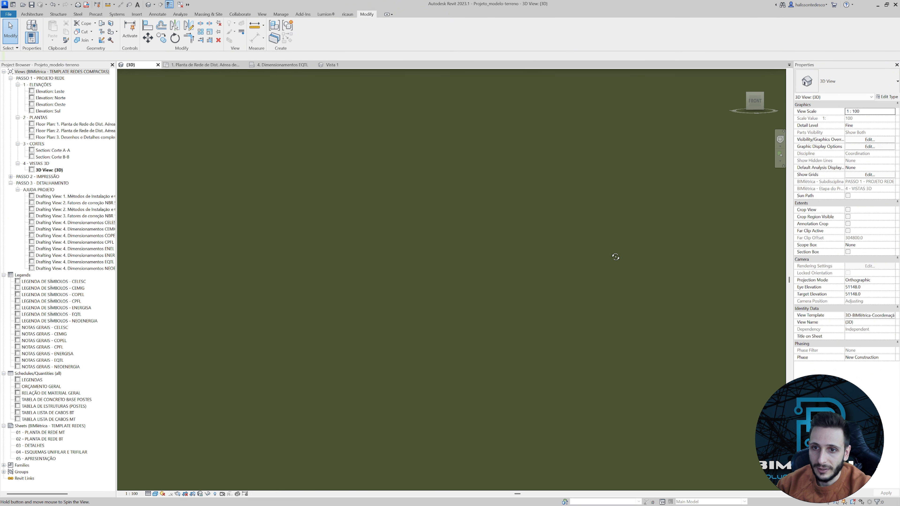
pyautogui.keyDown('shift'); pyautogui.moveTo(289, 198); pyautogui.dragTo(500, 271, button='middle'); pyautogui.keyUp('shift')
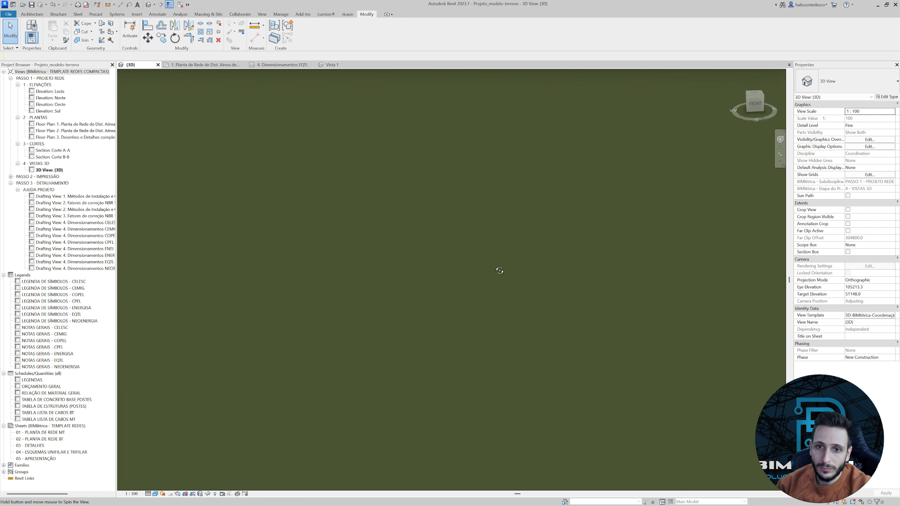
pyautogui.click(755, 93)
pyautogui.scroll(3, 396, 347)
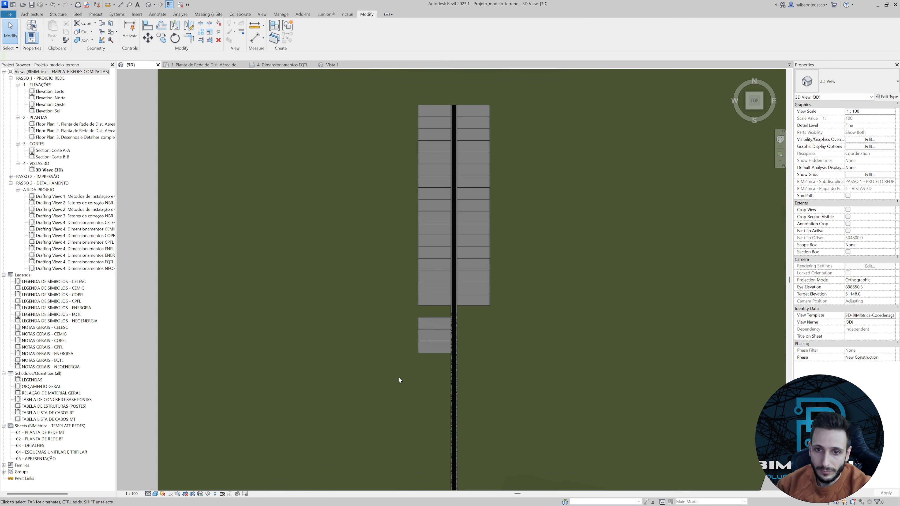
pyautogui.moveTo(398, 378); pyautogui.dragTo(505, 265, button='middle')
pyautogui.scroll(8, 436, 264)
pyautogui.scroll(4, 485, 255)
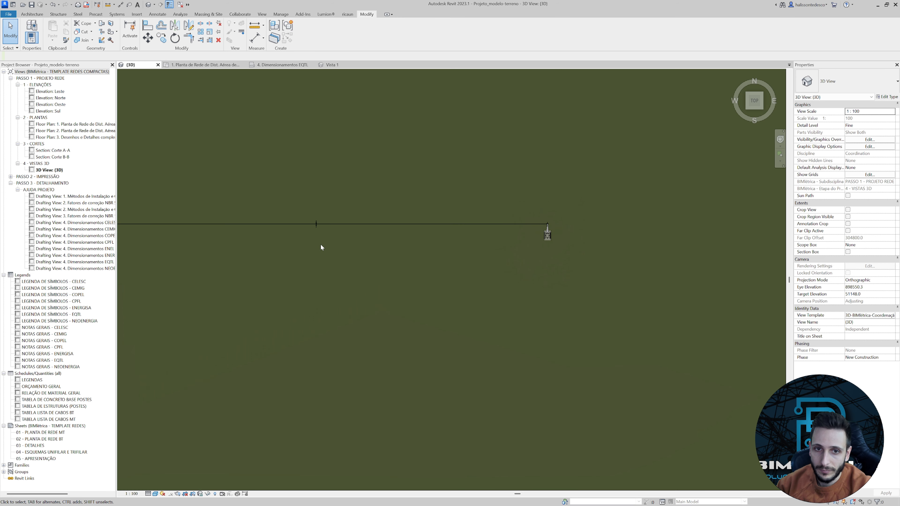
pyautogui.moveTo(226, 249); pyautogui.dragTo(655, 271, button='middle')
pyautogui.moveTo(191, 284); pyautogui.dragTo(629, 245, button='middle')
pyautogui.moveTo(157, 258); pyautogui.dragTo(653, 320, button='middle')
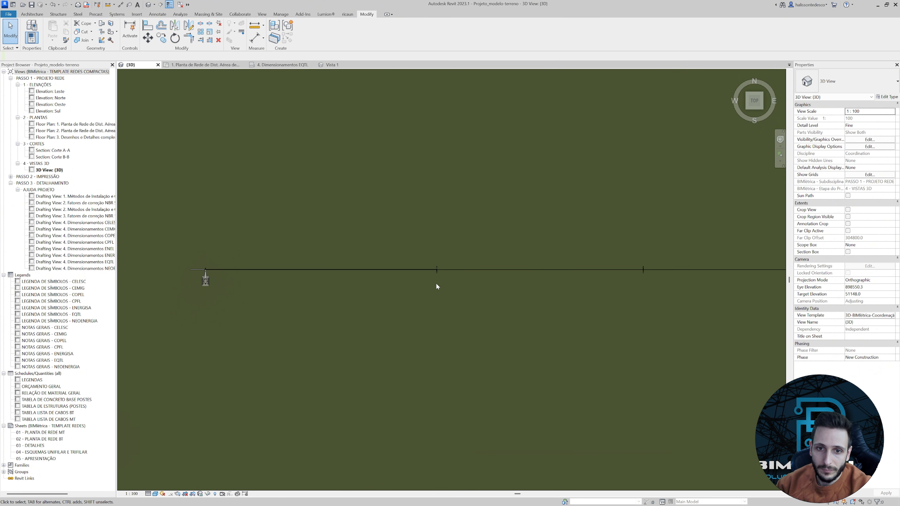
# Draw a 2.Cabo coberto XLPE 70 mm² # 23.1kV flex duct from the first spacer's north connector to level with the central cable's free end.
pyautogui.scroll(5, 434, 278)
pyautogui.click(457, 267)
pyautogui.scroll(6, 458, 262)
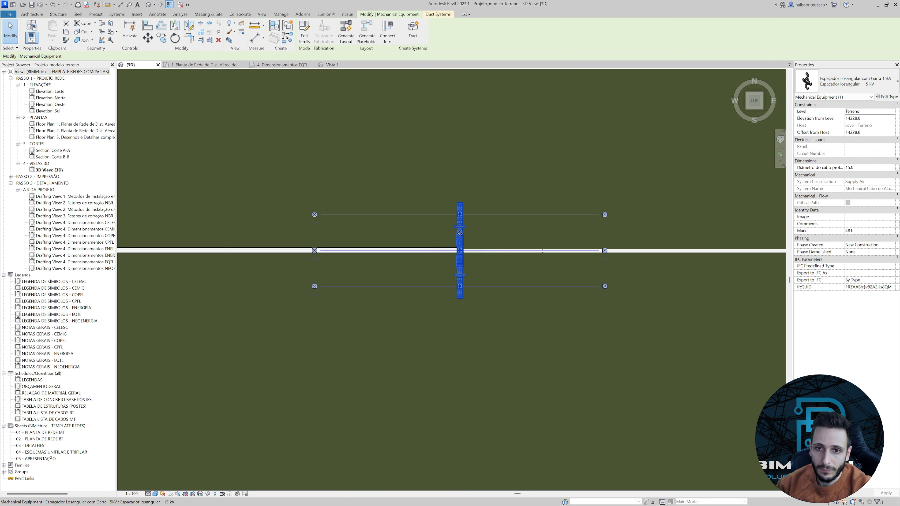
pyautogui.rightClick(467, 188)
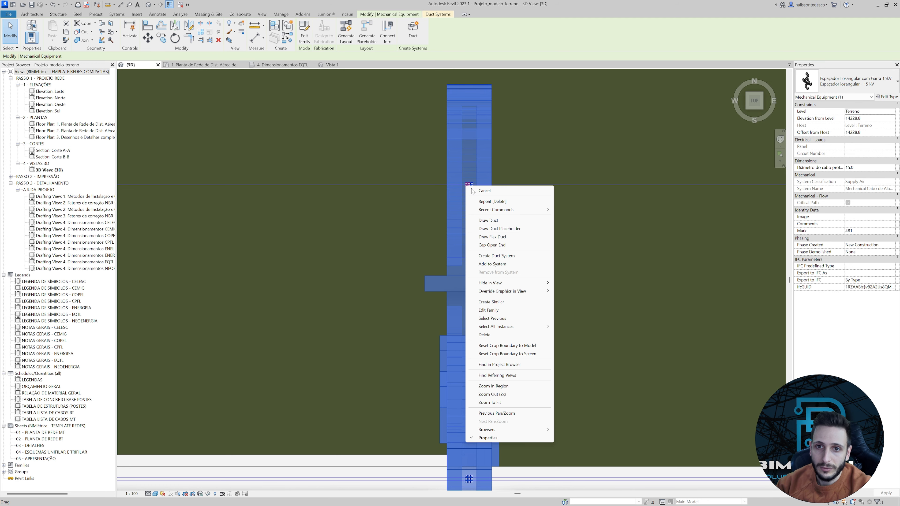
pyautogui.click(486, 237)
pyautogui.scroll(-10, 390, 220)
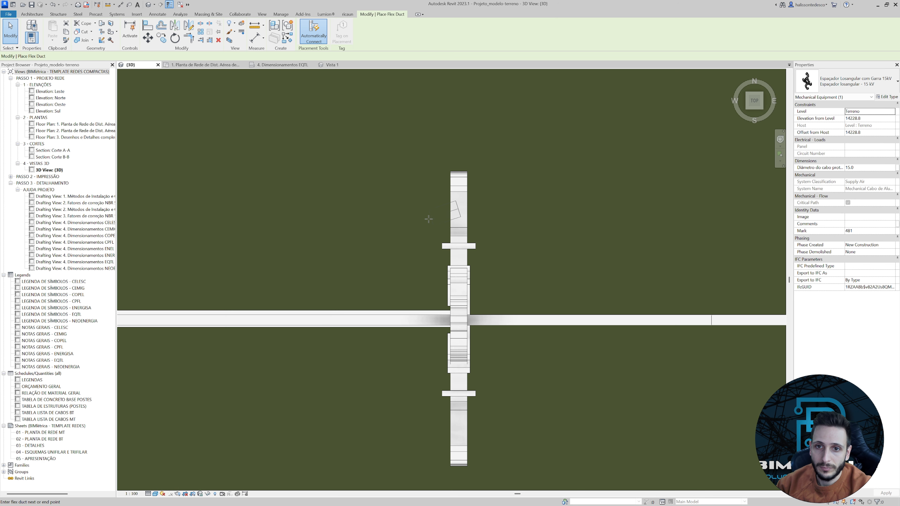
pyautogui.moveTo(351, 215); pyautogui.dragTo(692, 210, button='middle')
pyautogui.scroll(-2, 571, 201)
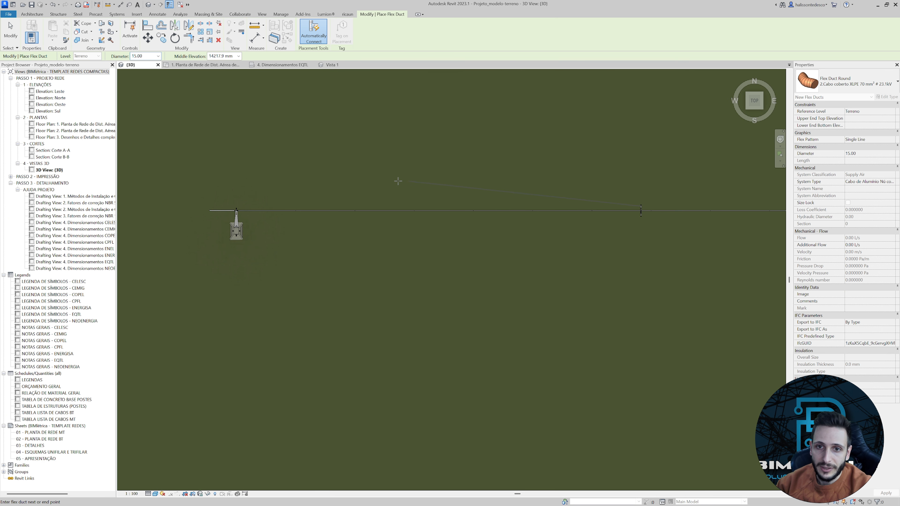
pyautogui.moveTo(301, 187); pyautogui.dragTo(459, 261, button='middle')
pyautogui.scroll(2, 377, 268)
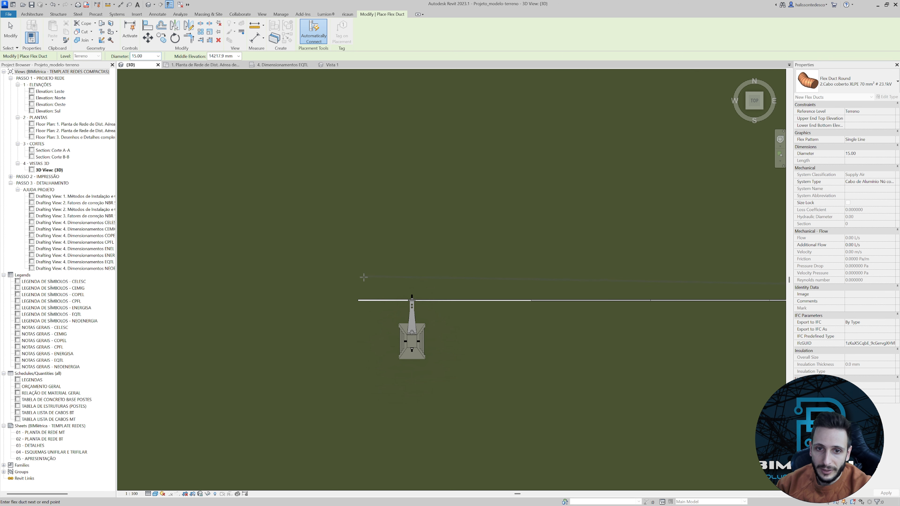
pyautogui.click(361, 291)
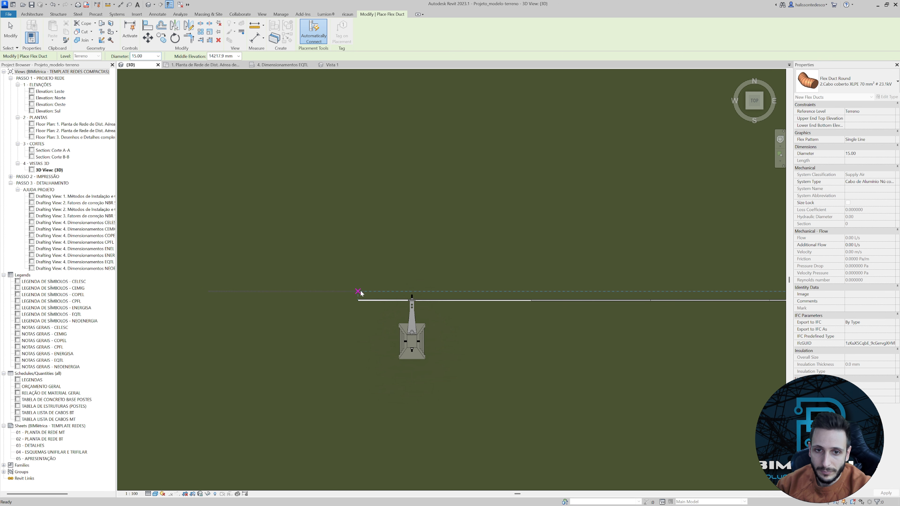
pyautogui.press('Escape')
# Draw a 2.Cabo coberto XLPE 70 mm² # 23.1kV flex duct from the first spacer's south connector to align with the other cables' ends beyond the pole.
pyautogui.scroll(-4, 363, 296)
pyautogui.scroll(1, 599, 320)
pyautogui.scroll(7, 599, 288)
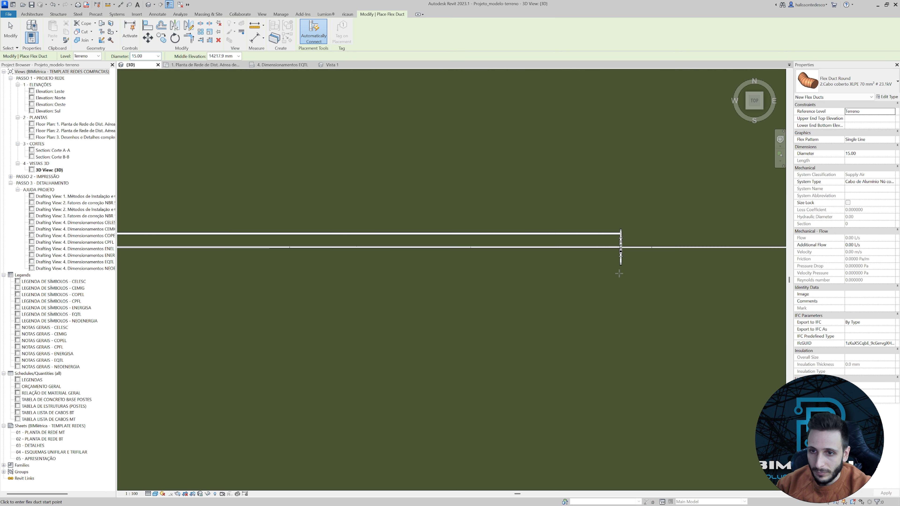
pyautogui.press('Escape')
pyautogui.click(623, 256)
pyautogui.scroll(2, 623, 257)
pyautogui.scroll(8, 619, 253)
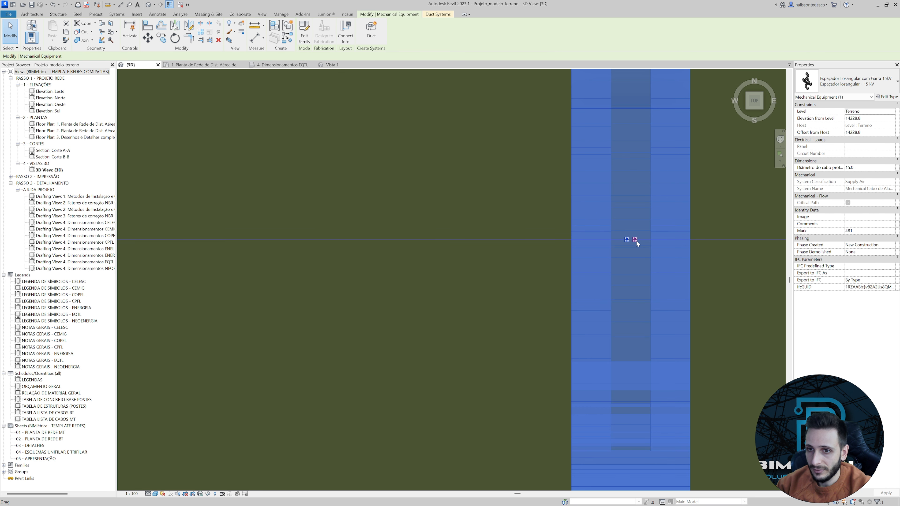
pyautogui.rightClick(626, 239)
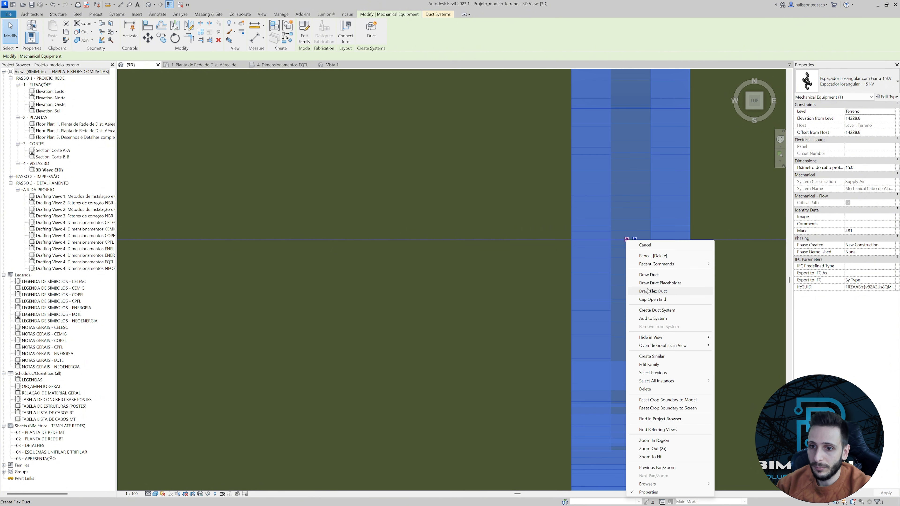
pyautogui.click(638, 290)
pyautogui.scroll(-10, 557, 282)
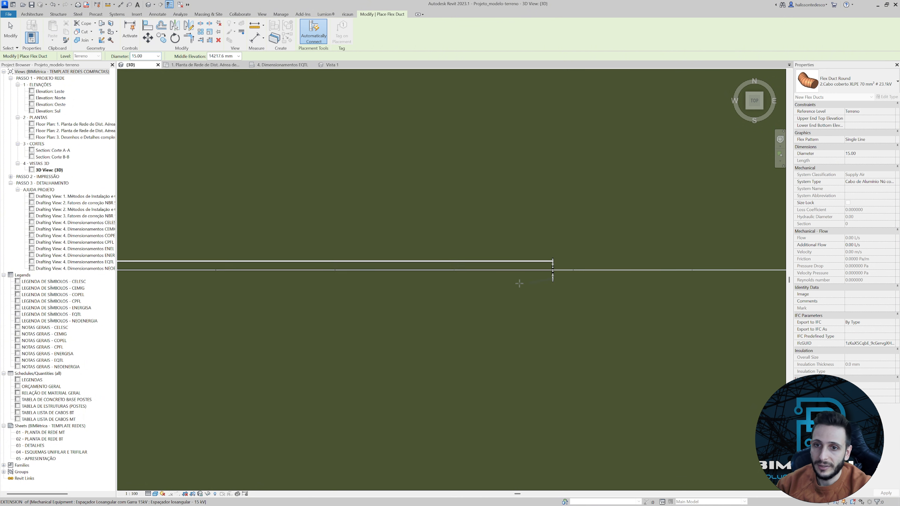
pyautogui.moveTo(187, 309); pyautogui.dragTo(408, 309, button='middle')
pyautogui.scroll(4, 386, 290)
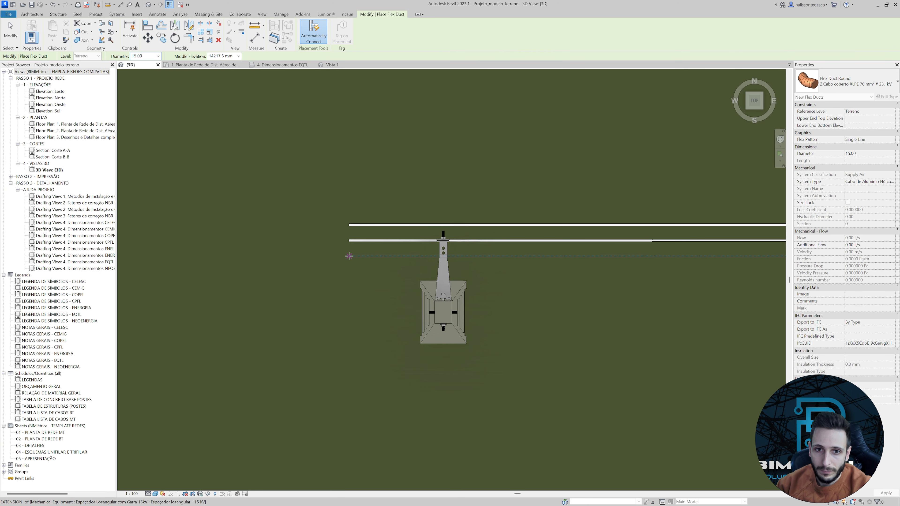
pyautogui.click(349, 256)
pyautogui.scroll(-2, 401, 268)
pyautogui.press('Escape')
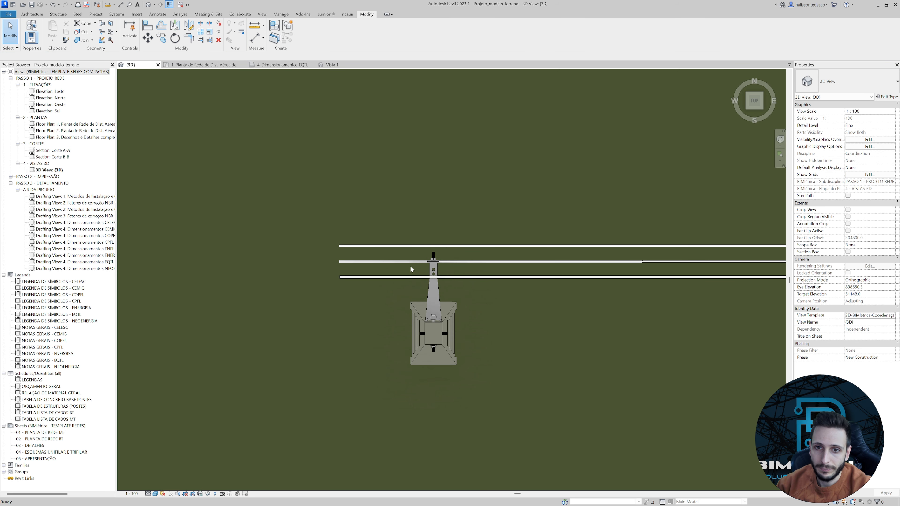
# In the front view, lower the free end of one outer covered cable to between the messenger and the central cable.
pyautogui.scroll(-3, 410, 265)
pyautogui.scroll(-3, 462, 295)
pyautogui.keyDown('shift'); pyautogui.moveTo(488, 305); pyautogui.dragTo(496, 204, button='middle'); pyautogui.keyUp('shift')
pyautogui.click(756, 110)
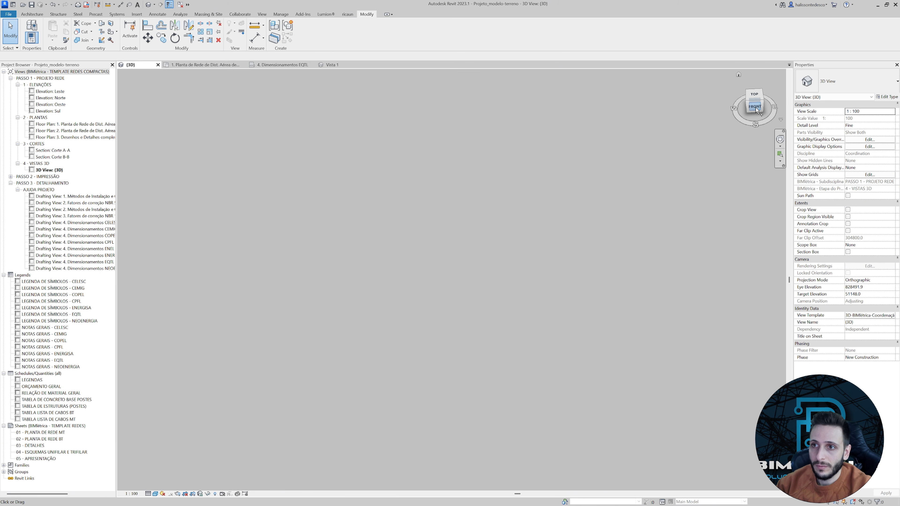
pyautogui.scroll(10, 299, 325)
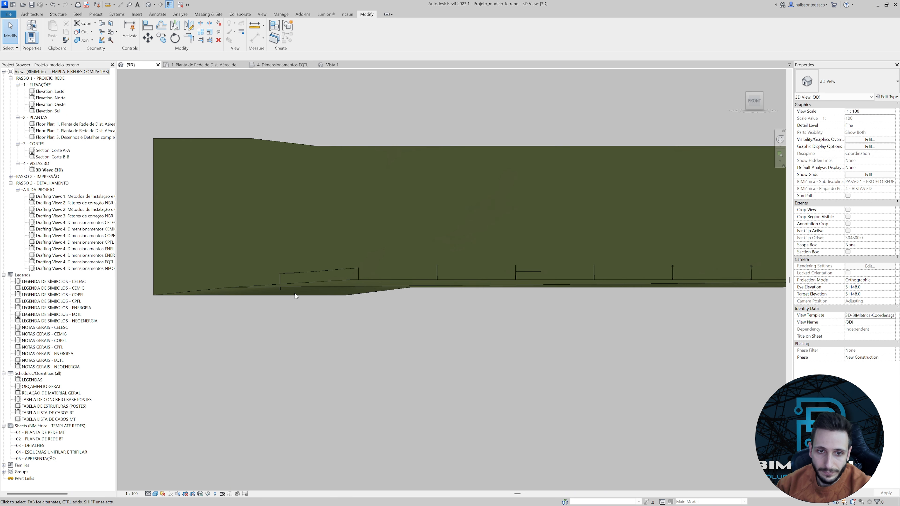
pyautogui.scroll(7, 338, 273)
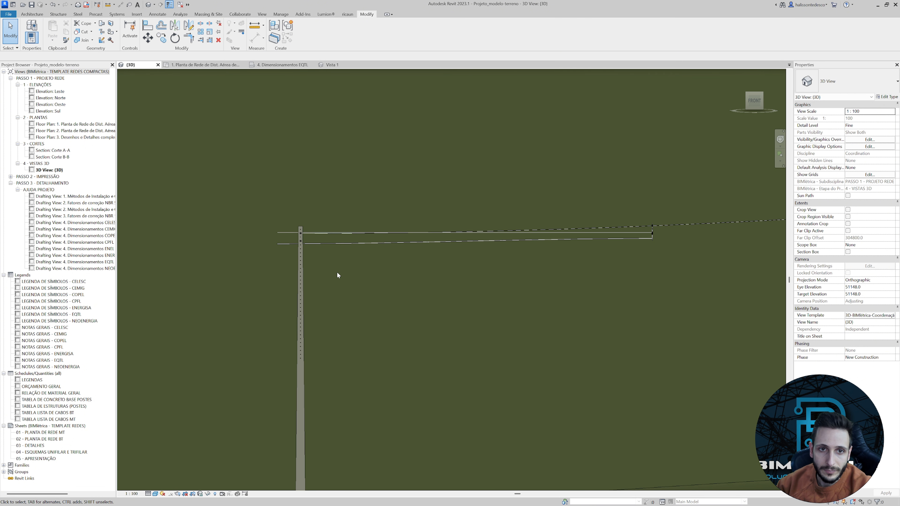
pyautogui.click(287, 211)
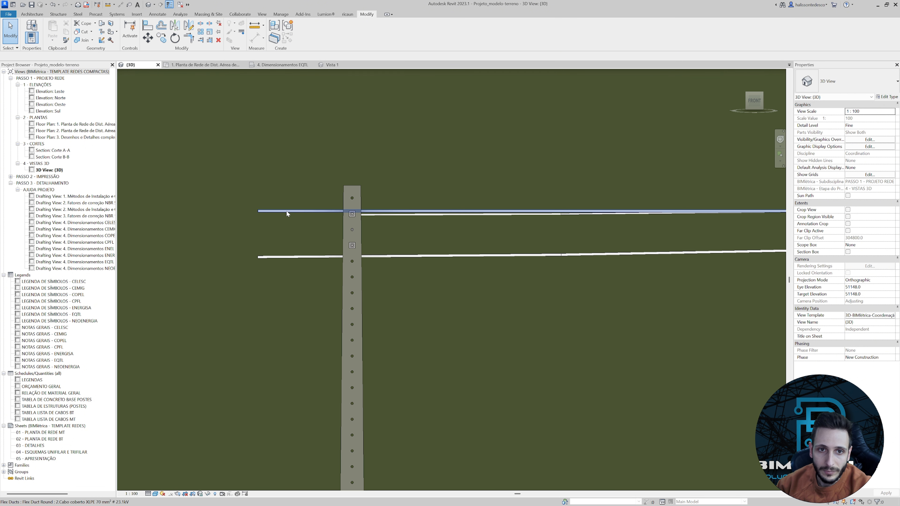
pyautogui.moveTo(258, 212); pyautogui.dragTo(260, 235)
# Lower the free end of the remaining horizontal outer cable to match the outer cable already sloped.
pyautogui.click(264, 212)
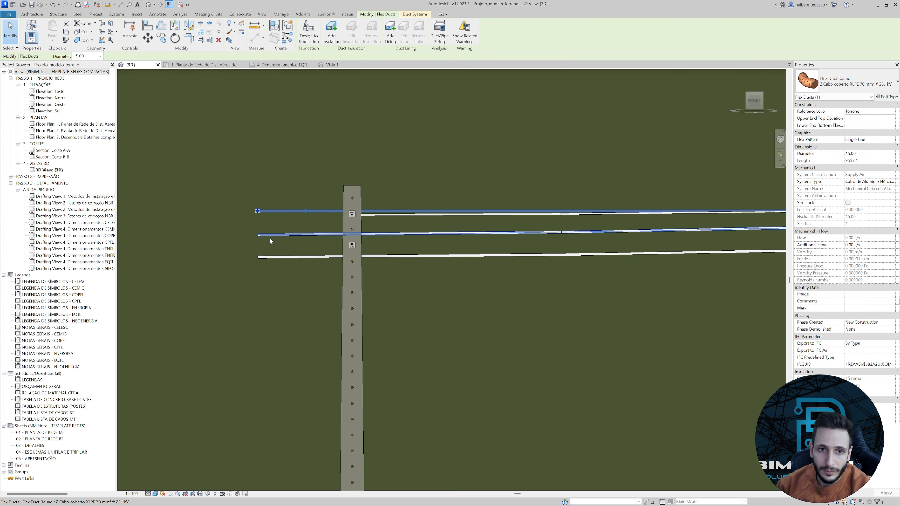
pyautogui.click(269, 235)
pyautogui.click(264, 213)
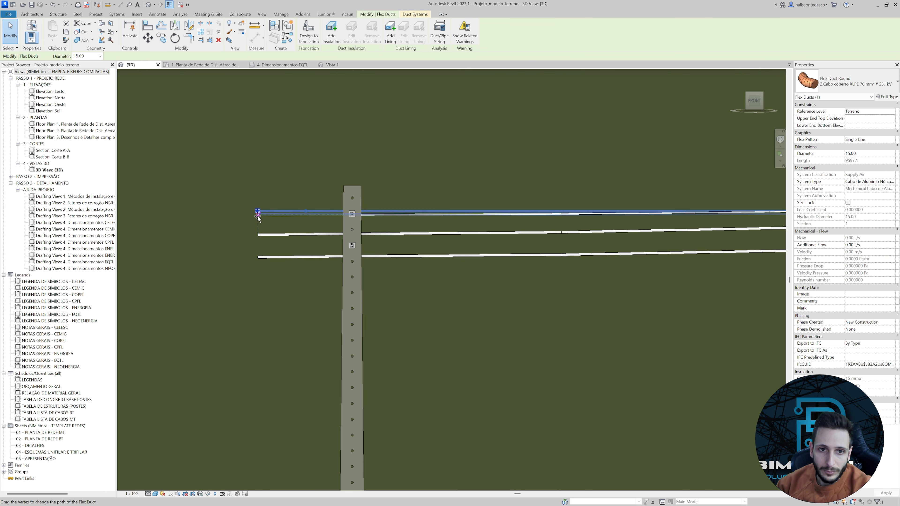
pyautogui.moveTo(258, 232); pyautogui.dragTo(261, 223)
# Fine-tune the outer cable's free end so it lines up with the other outer cable beyond the lower pole.
pyautogui.scroll(5, 251, 226)
pyautogui.click(287, 263)
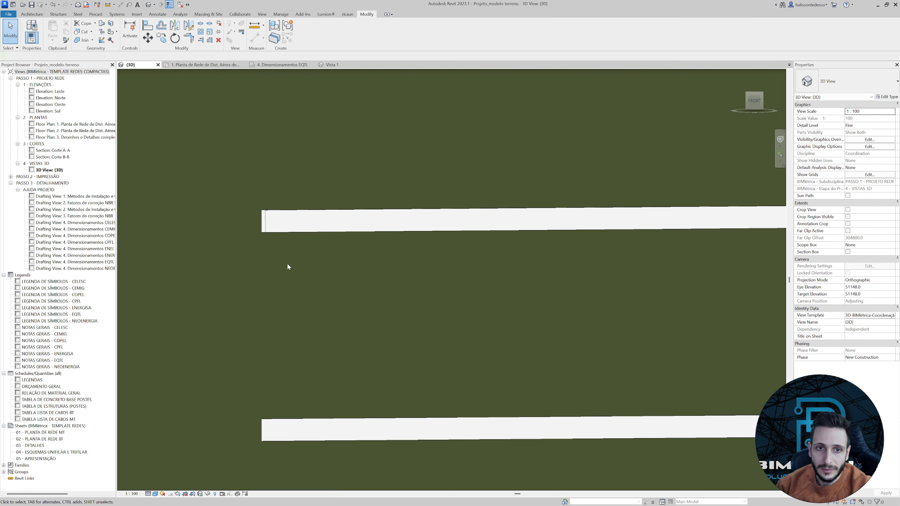
pyautogui.click(262, 223)
pyautogui.scroll(-3, 278, 236)
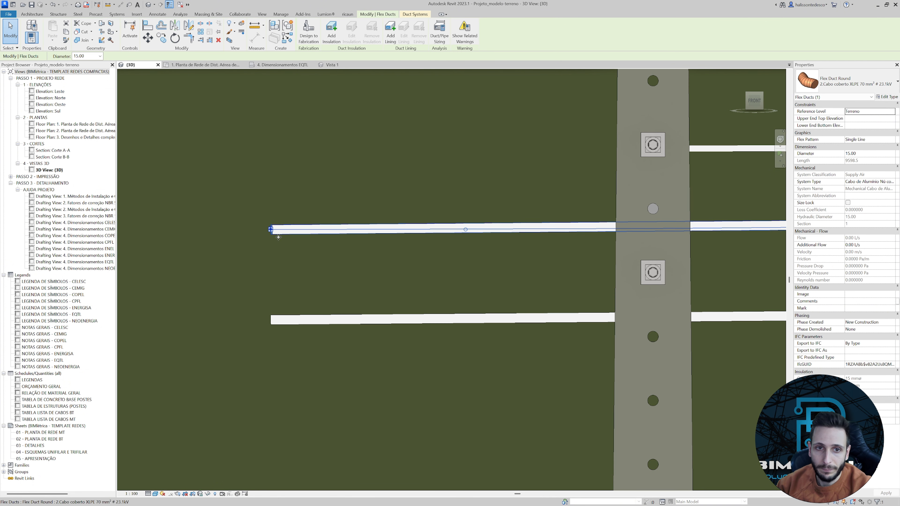
pyautogui.moveTo(280, 245); pyautogui.dragTo(264, 236, button='middle')
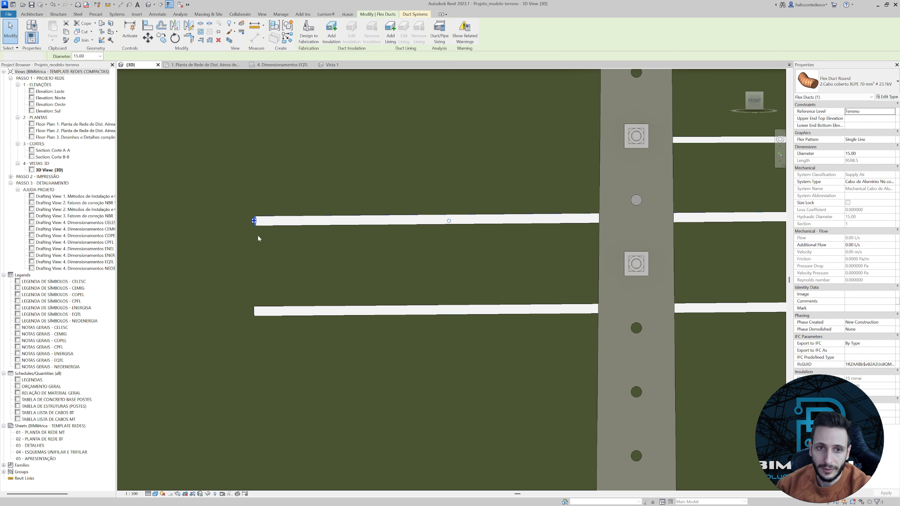
pyautogui.moveTo(255, 221); pyautogui.dragTo(254, 220)
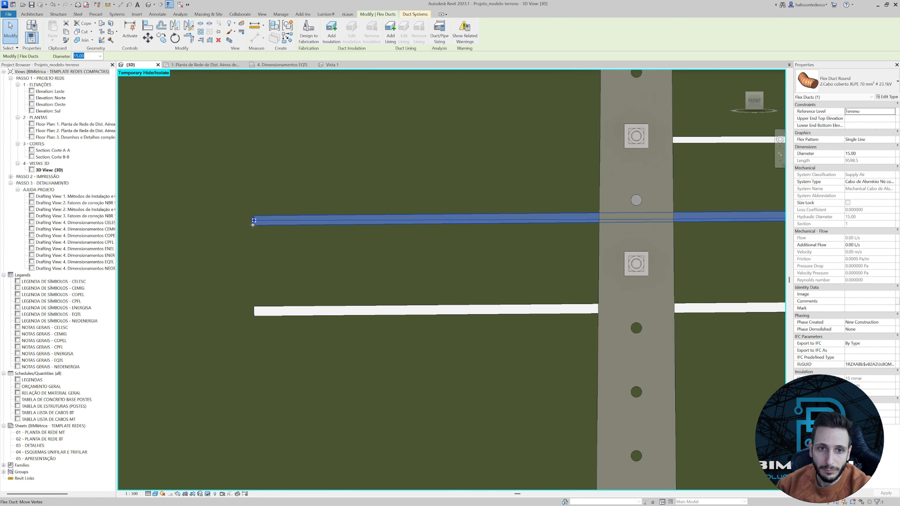
# Reset the temporary hide/isolate and examine the three covered cables between the lower pole and the first spacer.
pyautogui.click(212, 496)
pyautogui.click(234, 485)
pyautogui.scroll(-5, 281, 320)
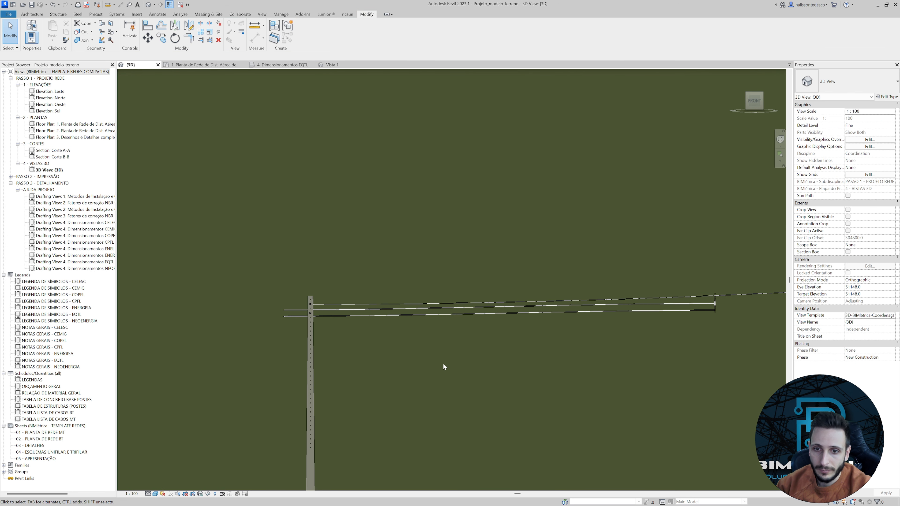
pyautogui.keyDown('shift'); pyautogui.moveTo(443, 365); pyautogui.dragTo(538, 384, button='middle'); pyautogui.keyUp('shift')
pyautogui.scroll(-5, 564, 342)
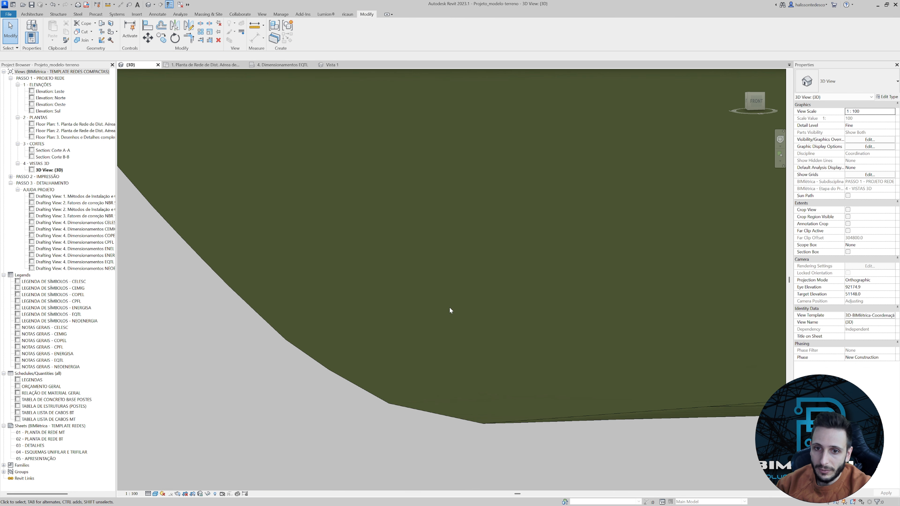
pyautogui.scroll(5, 558, 269)
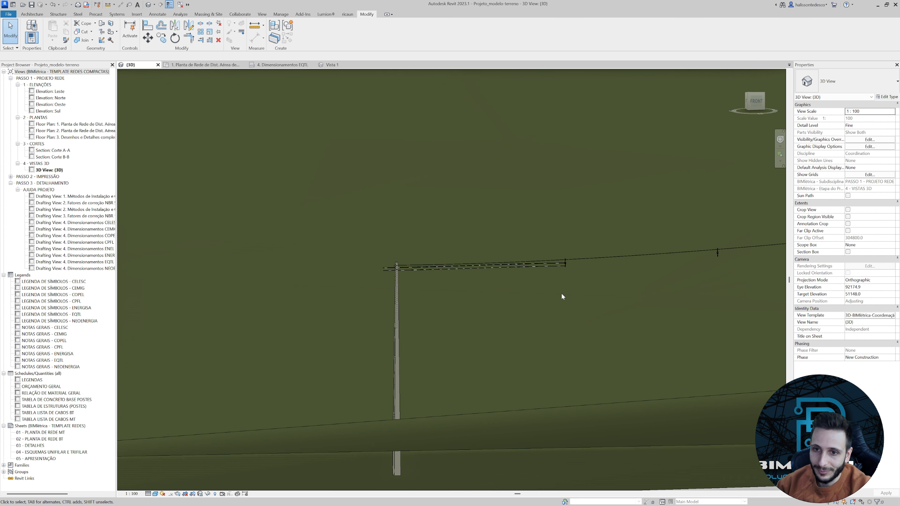
# Orient the 3D view to Top and locate the first lozenge spacer, where the three covered cables end.
pyautogui.keyDown('shift'); pyautogui.moveTo(577, 292); pyautogui.dragTo(480, 291, button='middle'); pyautogui.keyUp('shift')
pyautogui.scroll(8, 358, 267)
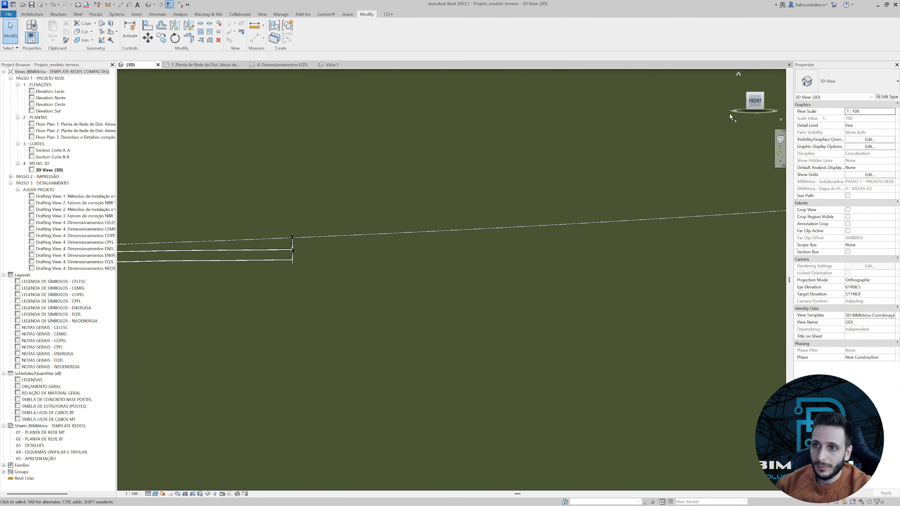
pyautogui.keyDown('shift'); pyautogui.moveTo(731, 117); pyautogui.dragTo(683, 187, button='middle'); pyautogui.keyUp('shift')
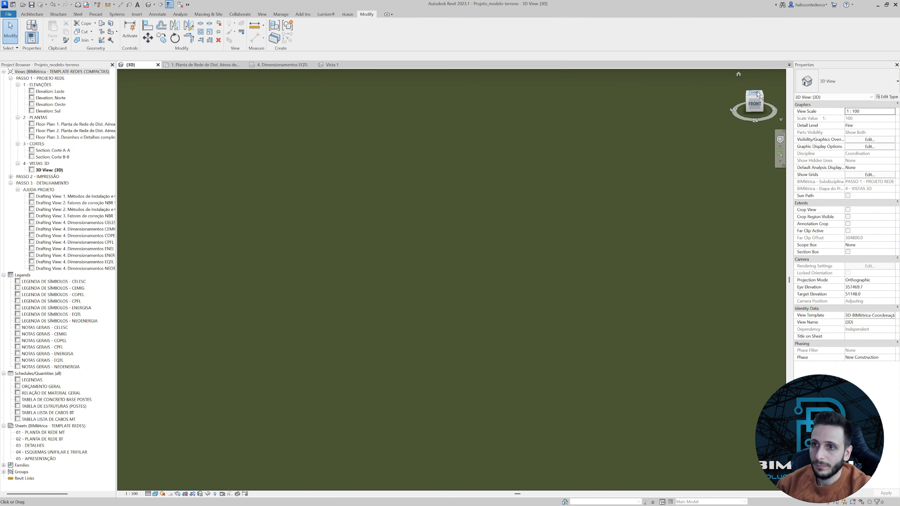
pyautogui.click(756, 93)
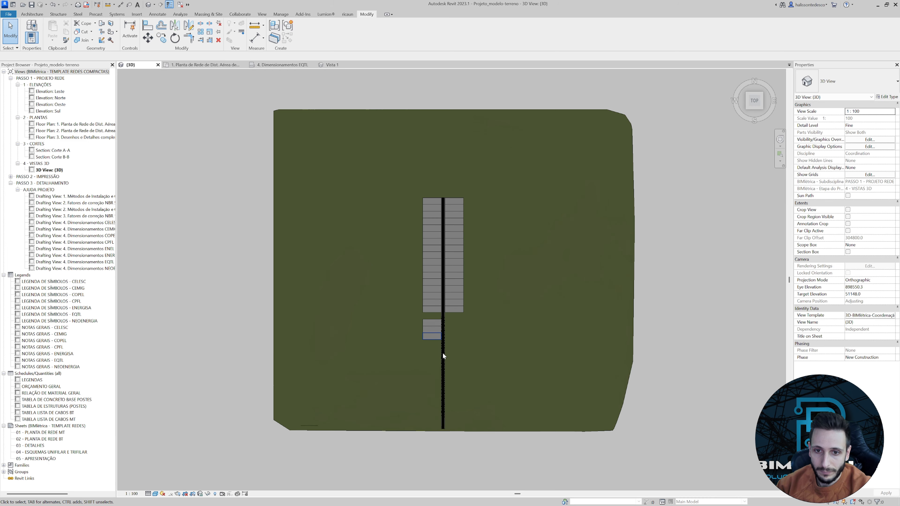
pyautogui.scroll(5, 440, 356)
pyautogui.moveTo(428, 394); pyautogui.dragTo(659, 201, button='middle')
pyautogui.scroll(8, 376, 318)
pyautogui.scroll(6, 441, 329)
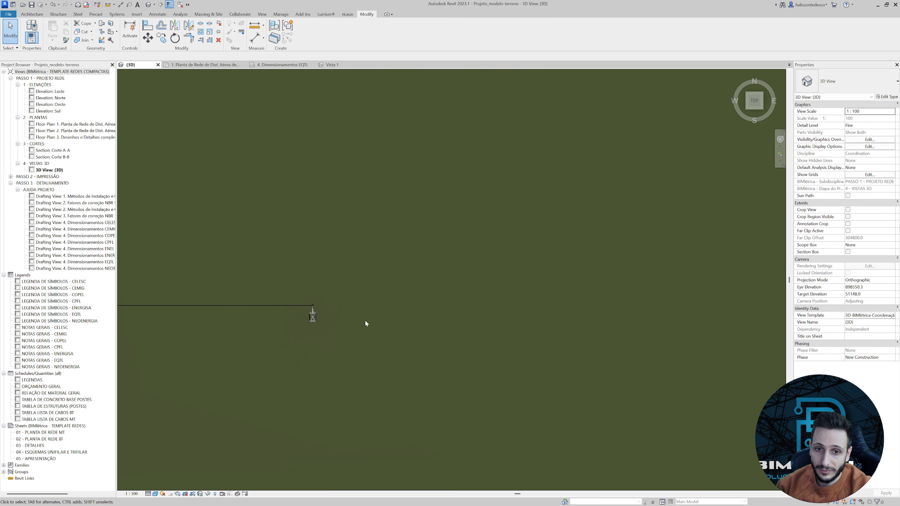
pyautogui.scroll(3, 365, 320)
pyautogui.scroll(4, 260, 295)
pyautogui.scroll(-8, 284, 292)
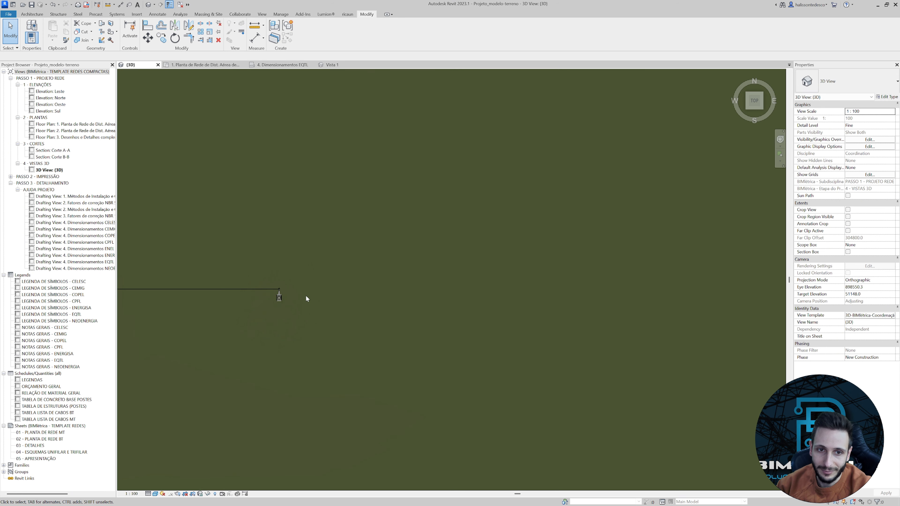
pyautogui.scroll(-6, 307, 297)
pyautogui.moveTo(274, 316); pyautogui.dragTo(654, 324, button='middle')
pyautogui.scroll(9, 351, 295)
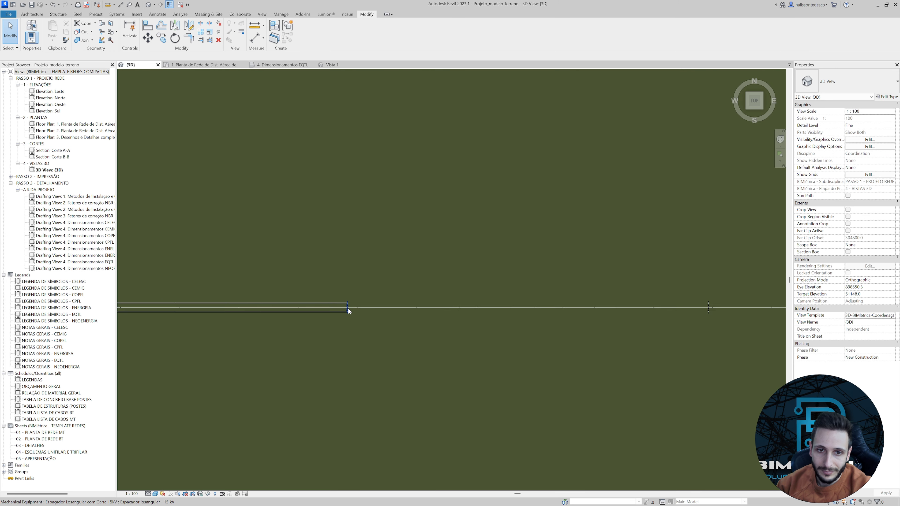
pyautogui.scroll(5, 348, 311)
# Draw a 70 mm² XLPE covered cable as flex duct from the first spacer's north outer connector to the matching connector on the next spacer.
pyautogui.click(345, 294)
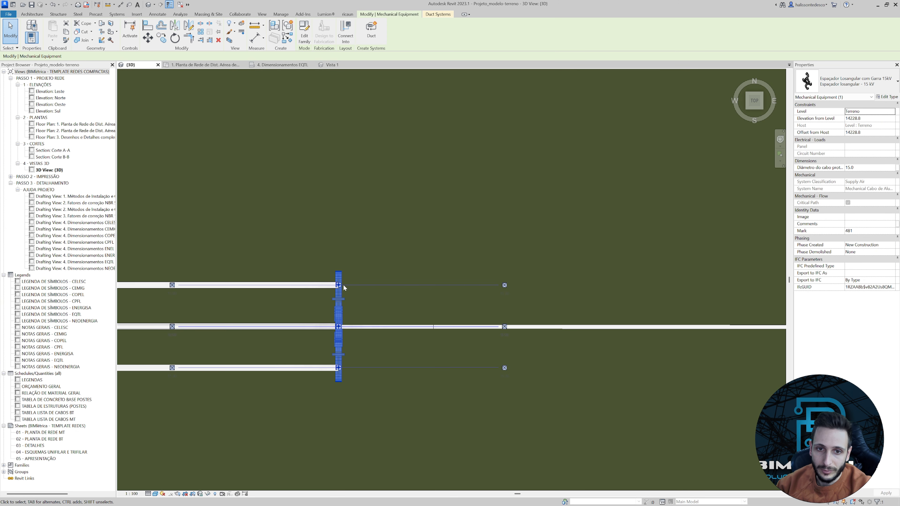
pyautogui.scroll(5, 343, 284)
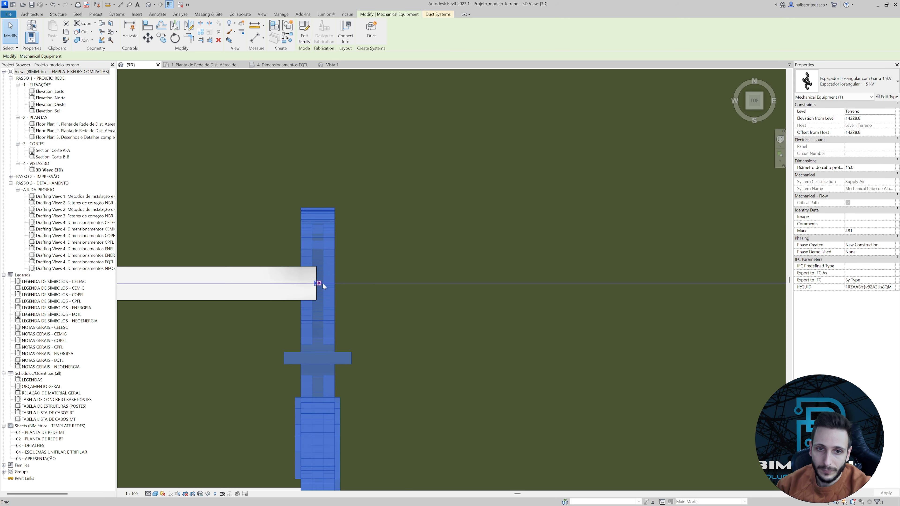
pyautogui.scroll(5, 322, 284)
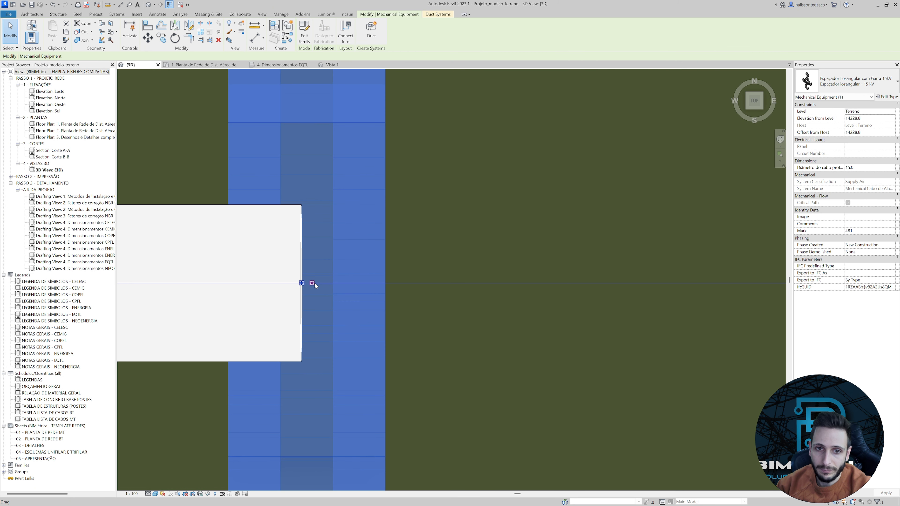
pyautogui.rightClick(314, 282)
pyautogui.click(359, 78)
pyautogui.scroll(-8, 447, 257)
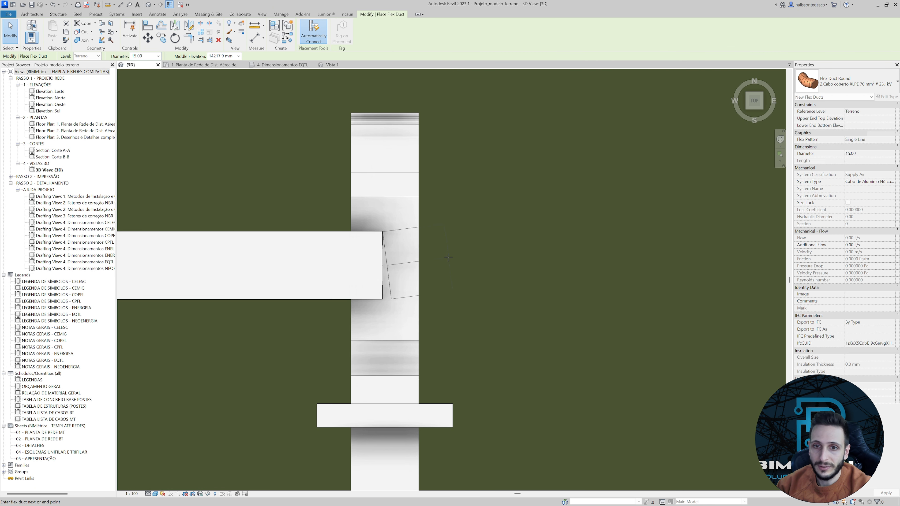
pyautogui.scroll(-3, 307, 260)
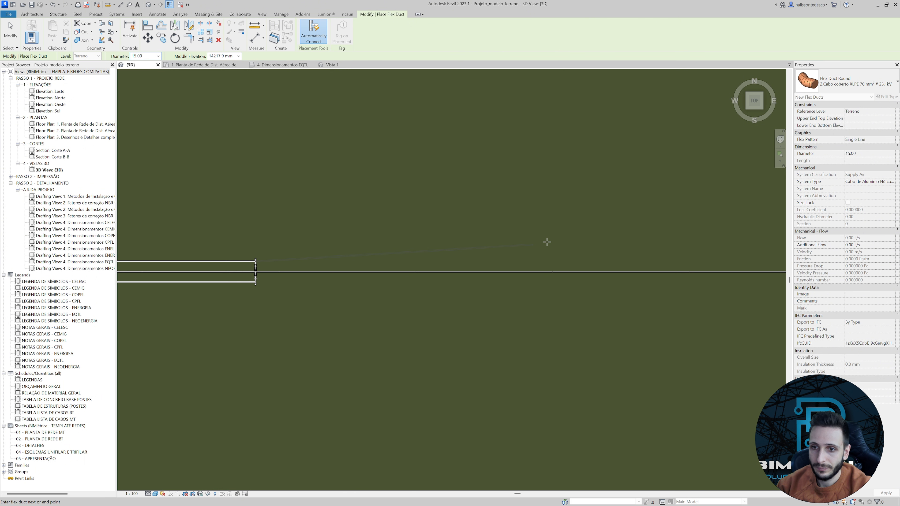
pyautogui.moveTo(656, 240); pyautogui.dragTo(343, 268, button='middle')
pyautogui.scroll(2, 499, 297)
pyautogui.scroll(6, 486, 285)
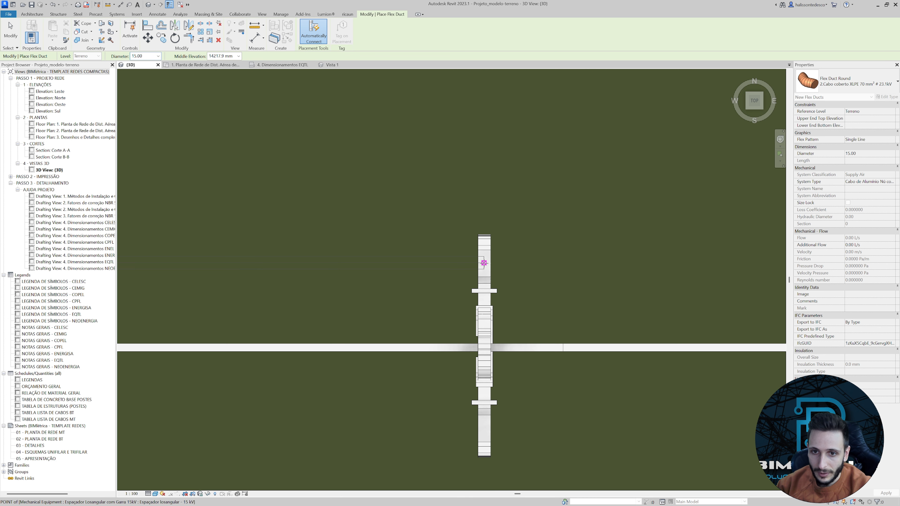
pyautogui.scroll(5, 485, 263)
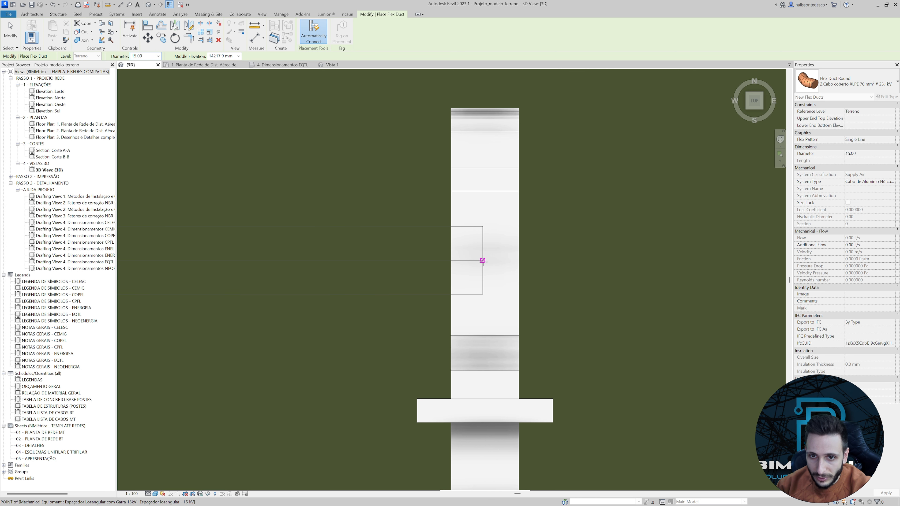
pyautogui.click(483, 261)
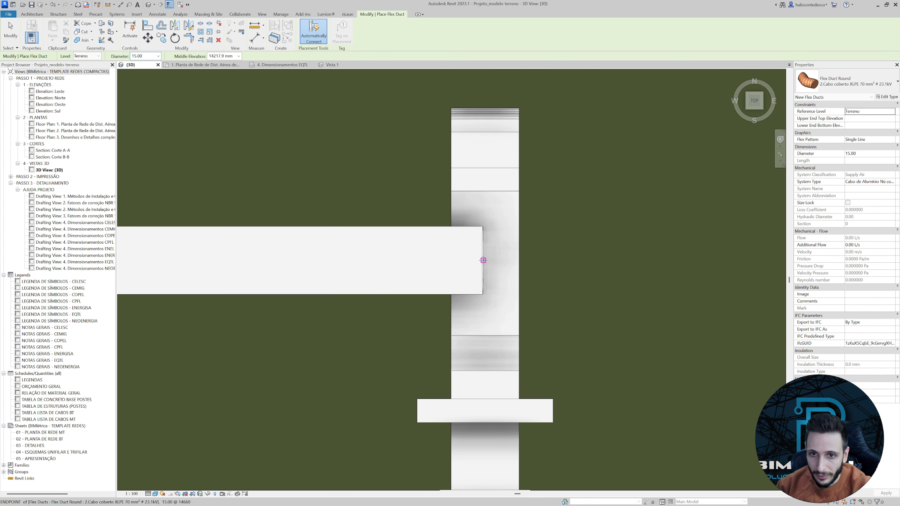
pyautogui.press('Escape')
pyautogui.press('Escape')
# Draw the central XLPE covered cable as flex duct from the first spacer's central connector to the next spacer.
pyautogui.scroll(-8, 473, 269)
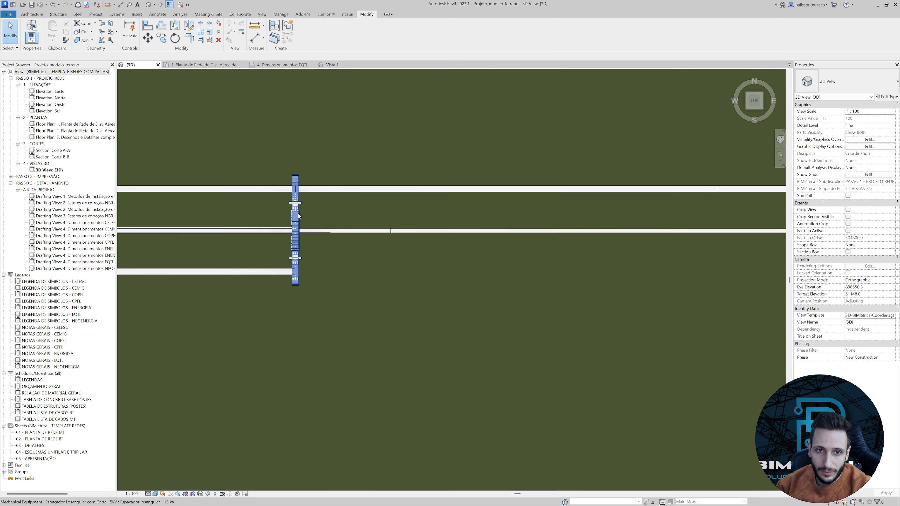
pyautogui.click(299, 216)
pyautogui.scroll(6, 298, 229)
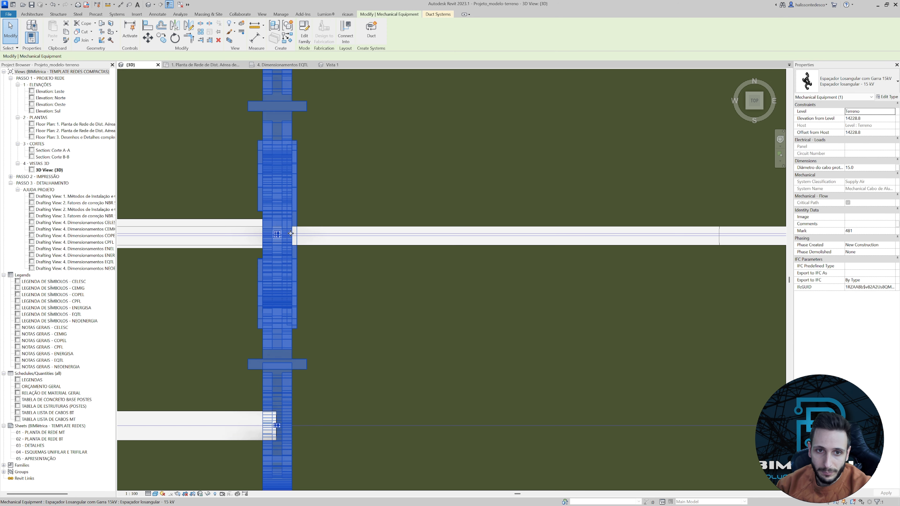
pyautogui.scroll(2, 277, 240)
pyautogui.rightClick(252, 227)
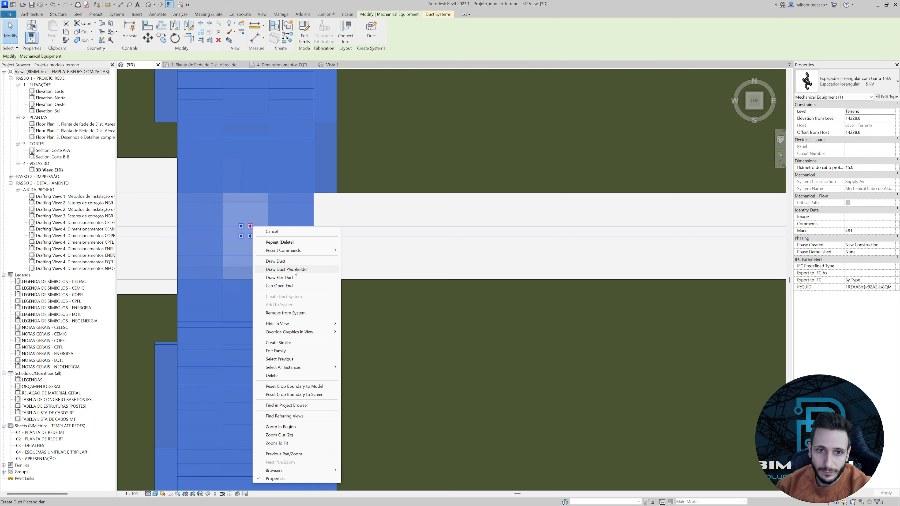
pyautogui.click(279, 278)
pyautogui.scroll(-6, 372, 267)
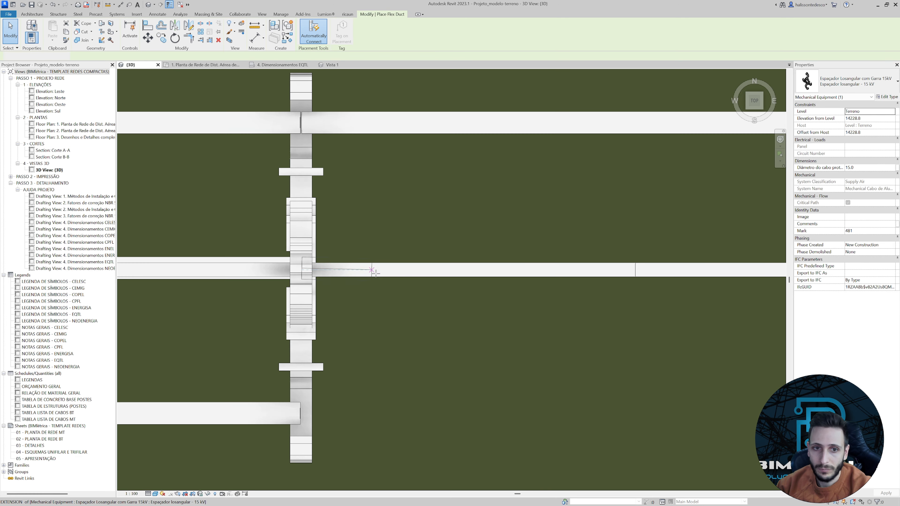
pyautogui.moveTo(616, 273); pyautogui.dragTo(313, 274, button='middle')
pyautogui.moveTo(755, 283); pyautogui.dragTo(331, 287, button='middle')
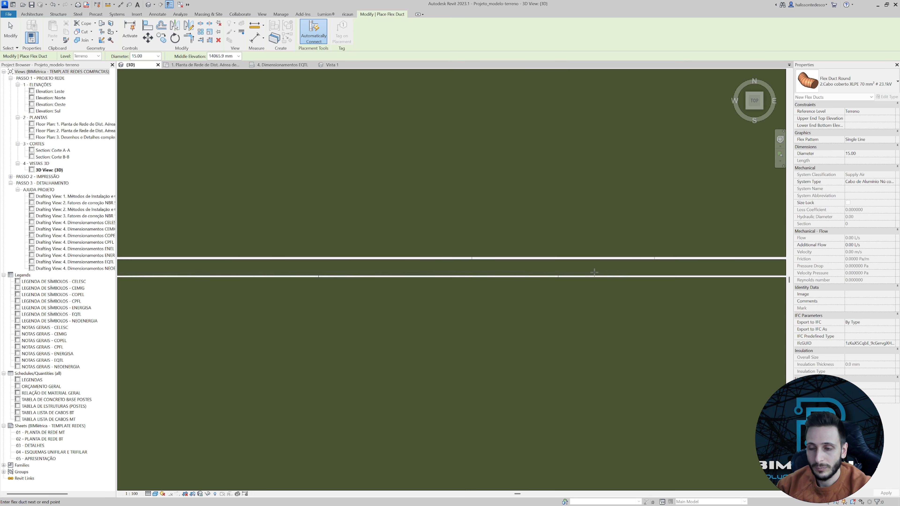
pyautogui.moveTo(595, 273); pyautogui.dragTo(418, 275, button='middle')
pyautogui.scroll(6, 503, 278)
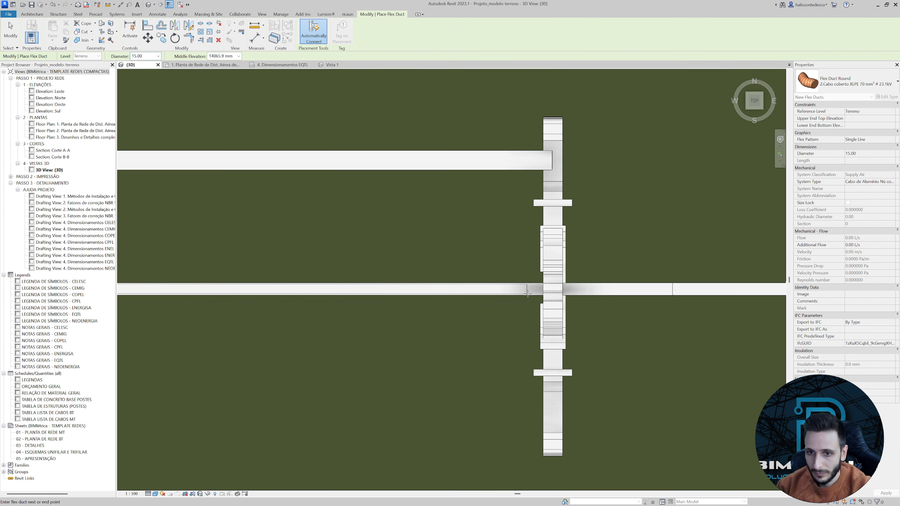
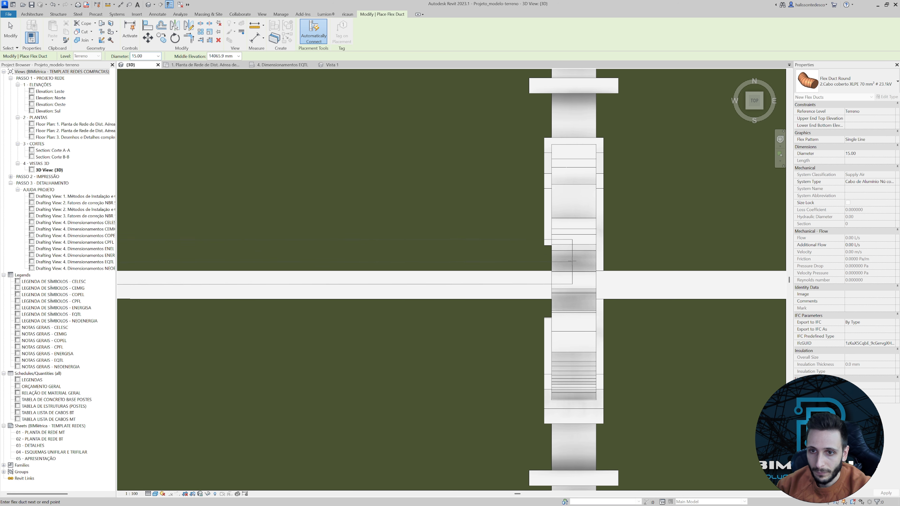
# End the central XLPE covered cable at the second spacer's central connector and close the flex duct command.
pyautogui.scroll(-4, 567, 250)
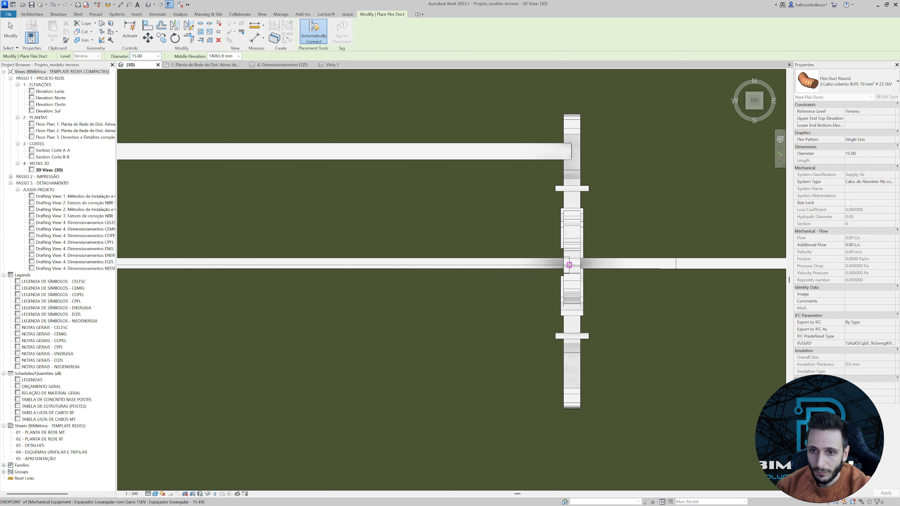
pyautogui.scroll(5, 569, 265)
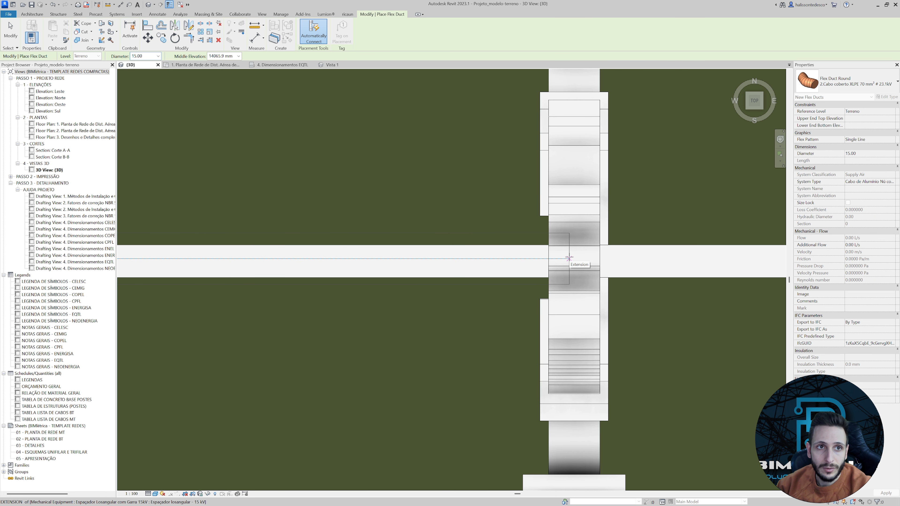
pyautogui.click(569, 259)
pyautogui.scroll(-8, 570, 258)
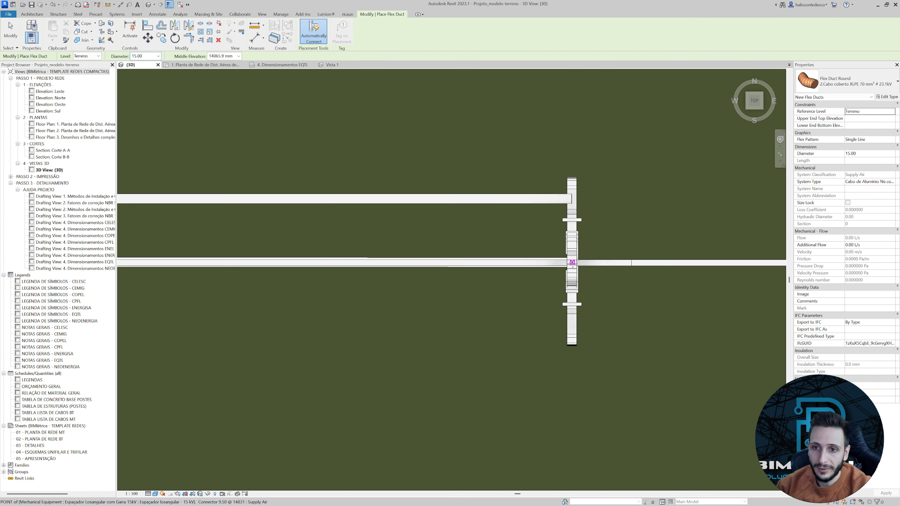
pyautogui.scroll(-1, 679, 316)
pyautogui.moveTo(461, 329); pyautogui.dragTo(730, 284, button='middle')
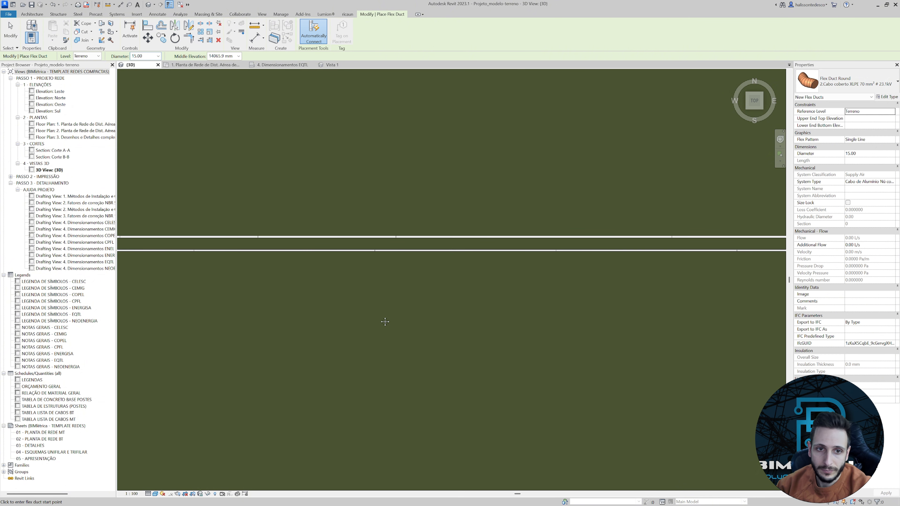
pyautogui.moveTo(384, 322); pyautogui.dragTo(701, 319, button='middle')
pyautogui.press('Escape')
# Draw the third 70 mm² XLPE covered cable as flex duct from the first spacer's south outer connector to the matching connector on the second spacer.
pyautogui.scroll(4, 375, 252)
pyautogui.click(374, 251)
pyautogui.scroll(5, 367, 261)
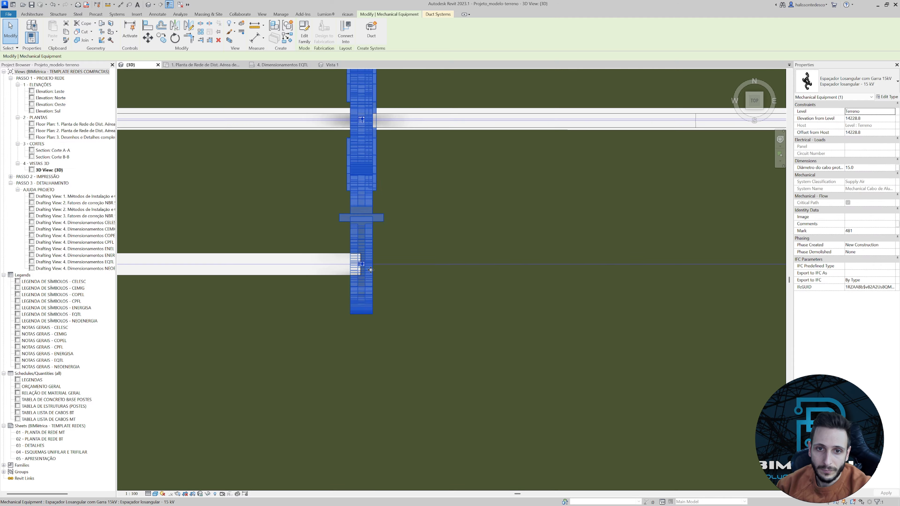
pyautogui.rightClick(365, 265)
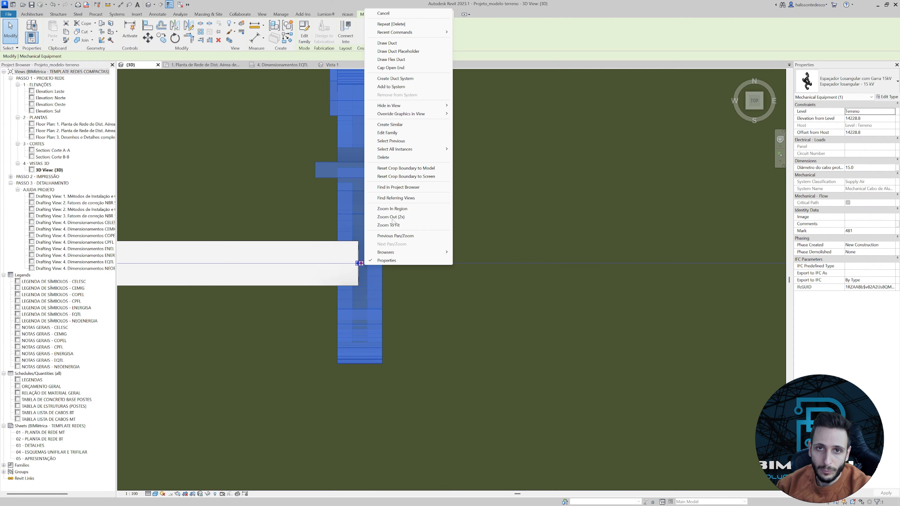
pyautogui.click(390, 60)
pyautogui.scroll(-10, 430, 254)
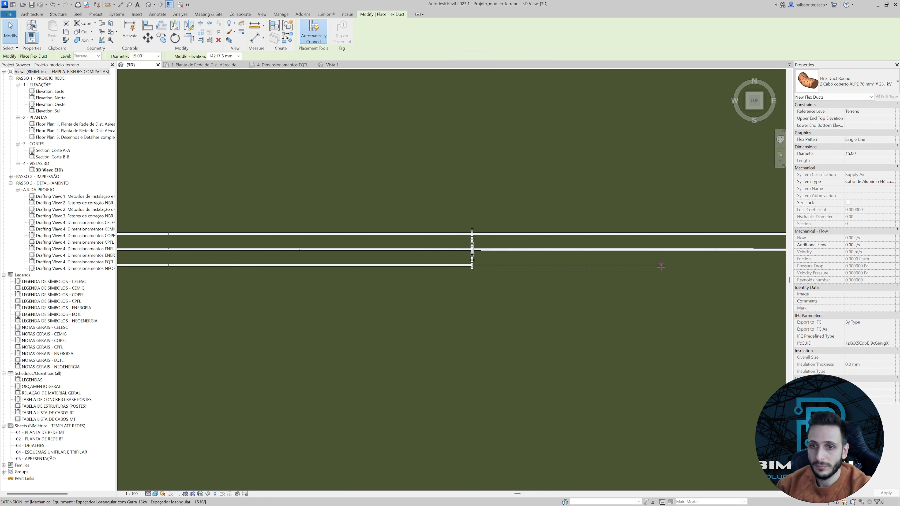
pyautogui.moveTo(661, 266); pyautogui.dragTo(286, 276, button='middle')
pyautogui.scroll(1, 379, 289)
pyautogui.scroll(6, 438, 262)
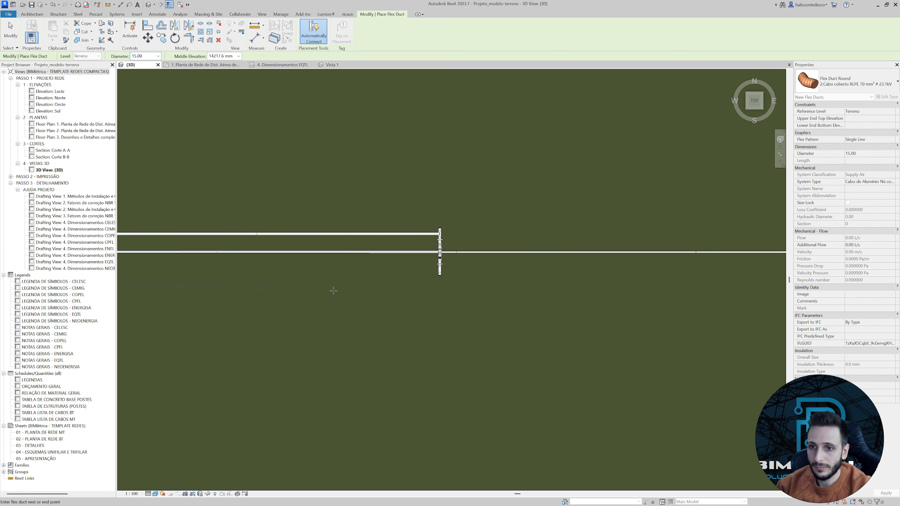
pyautogui.scroll(2, 446, 264)
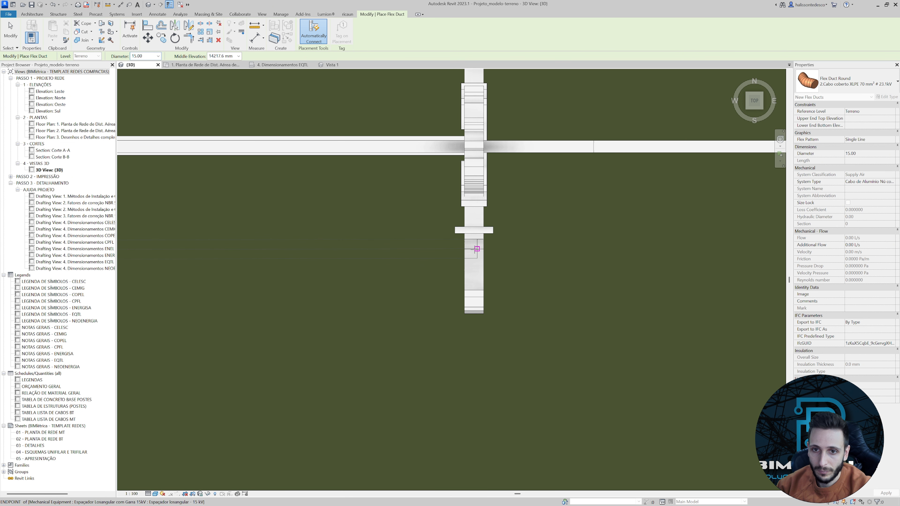
pyautogui.click(470, 249)
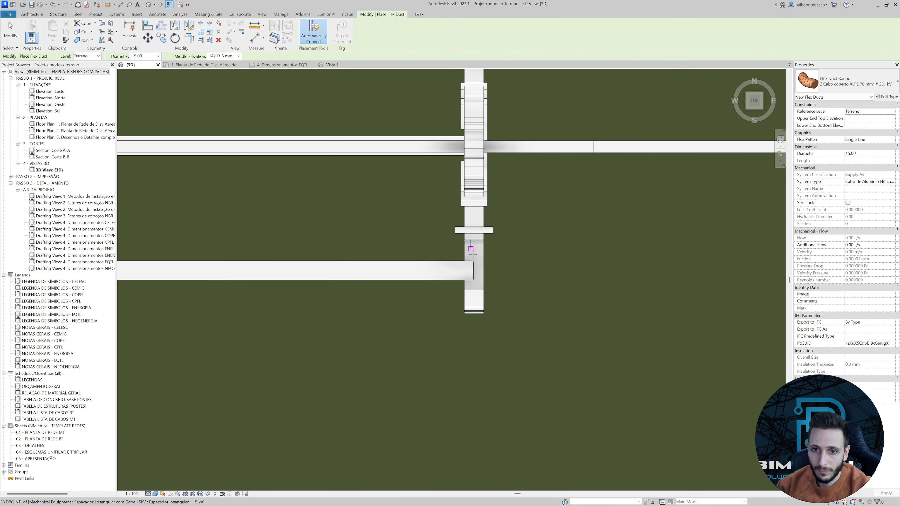
pyautogui.press('Escape')
pyautogui.press('Escape')
# Orient the 3D view to Front and attach the central cable's loose end to the second spacer's lowest connector.
pyautogui.keyDown('shift'); pyautogui.moveTo(477, 278); pyautogui.dragTo(748, 120, button='middle'); pyautogui.keyUp('shift')
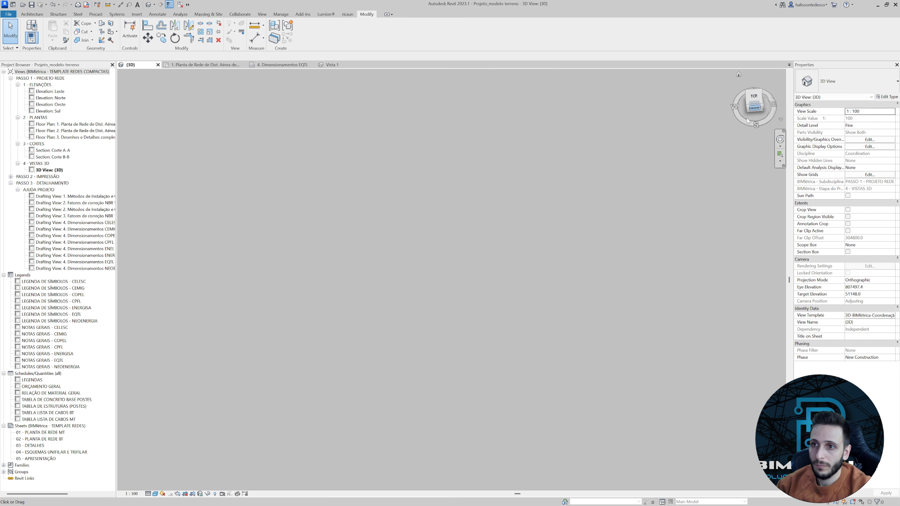
pyautogui.click(748, 120)
pyautogui.scroll(10, 339, 310)
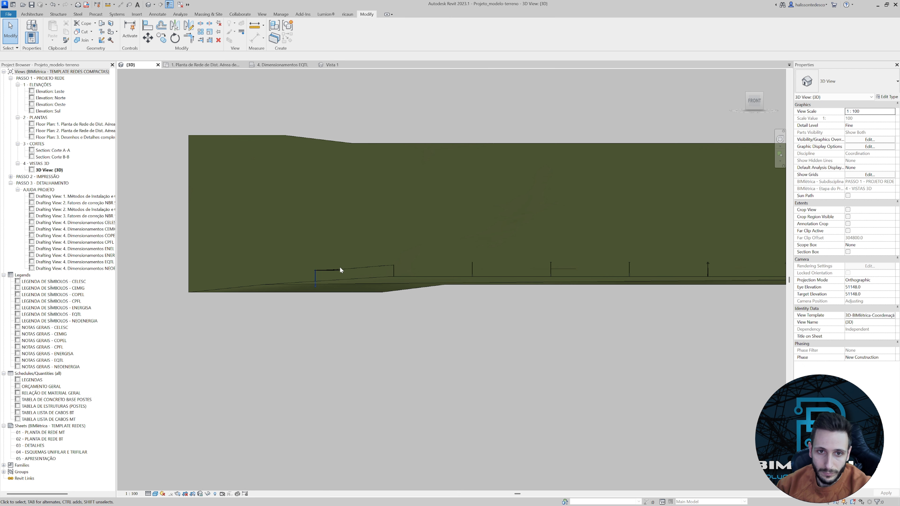
pyautogui.scroll(5, 423, 271)
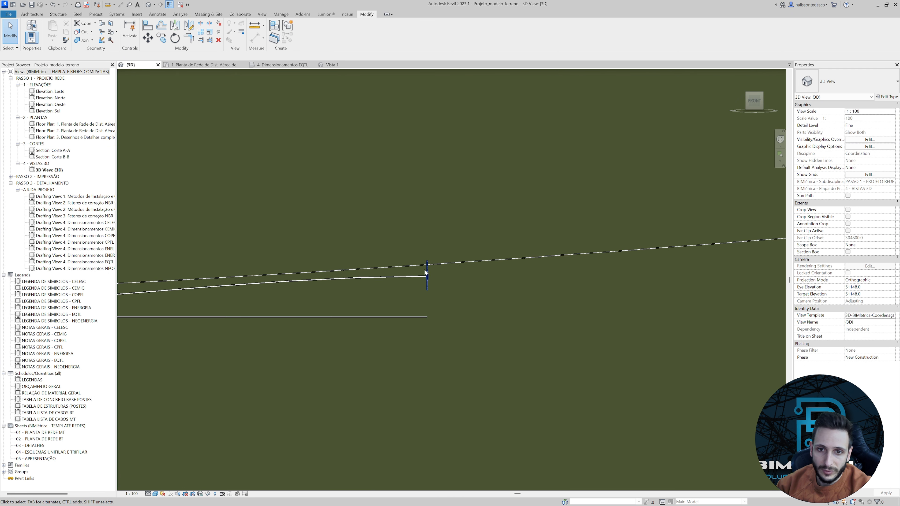
pyautogui.click(439, 415)
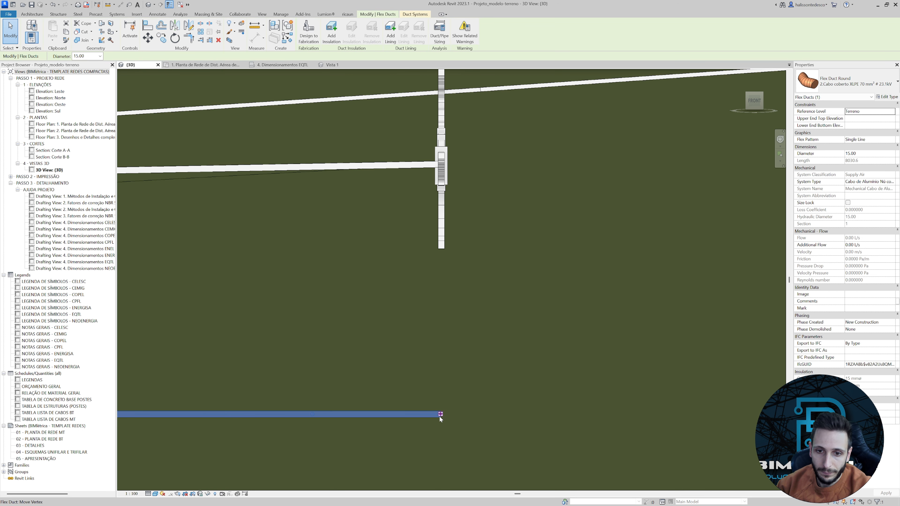
pyautogui.moveTo(431, 250); pyautogui.dragTo(440, 229)
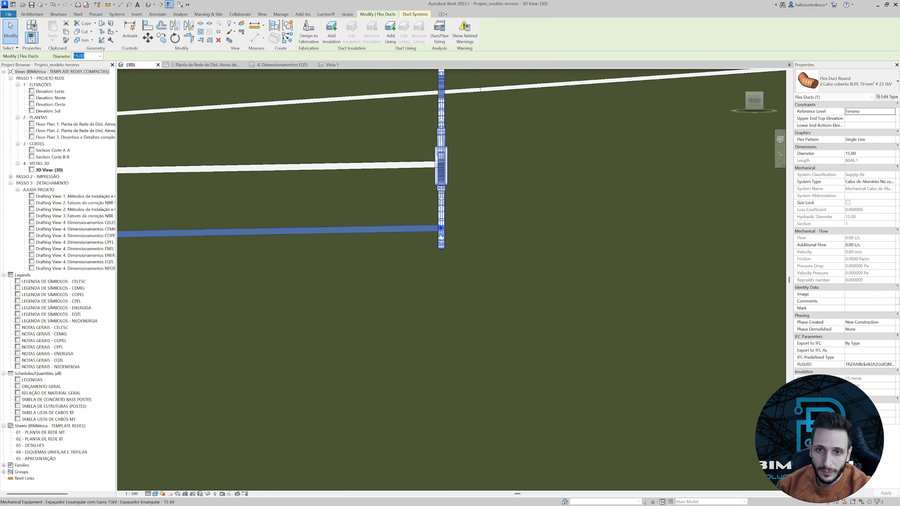
pyautogui.scroll(3, 441, 237)
pyautogui.click(396, 286)
# Adjust the lowest covered cable's tangent at the second spacer so its end follows the messenger cable's slope.
pyautogui.scroll(-5, 398, 287)
pyautogui.keyDown('shift'); pyautogui.moveTo(416, 301); pyautogui.dragTo(497, 300, button='middle'); pyautogui.keyUp('shift')
pyautogui.scroll(-2, 496, 300)
pyautogui.click(755, 103)
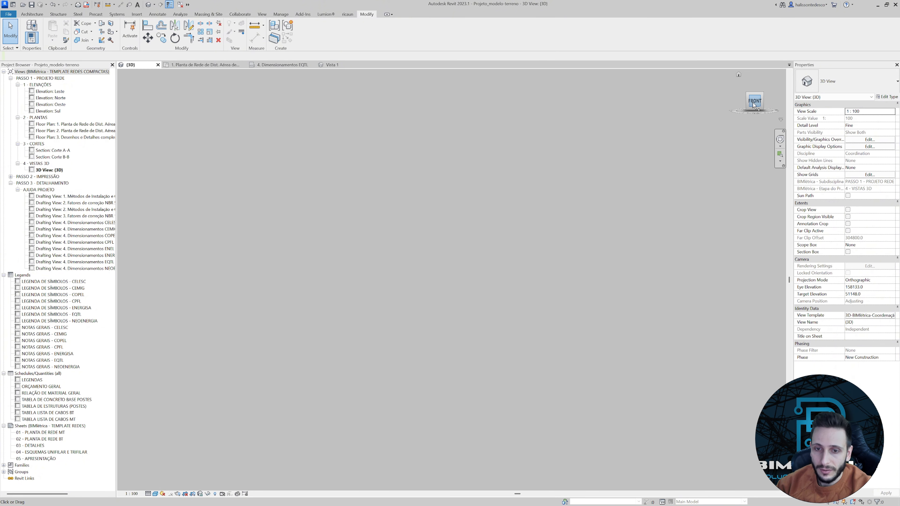
pyautogui.scroll(5, 319, 282)
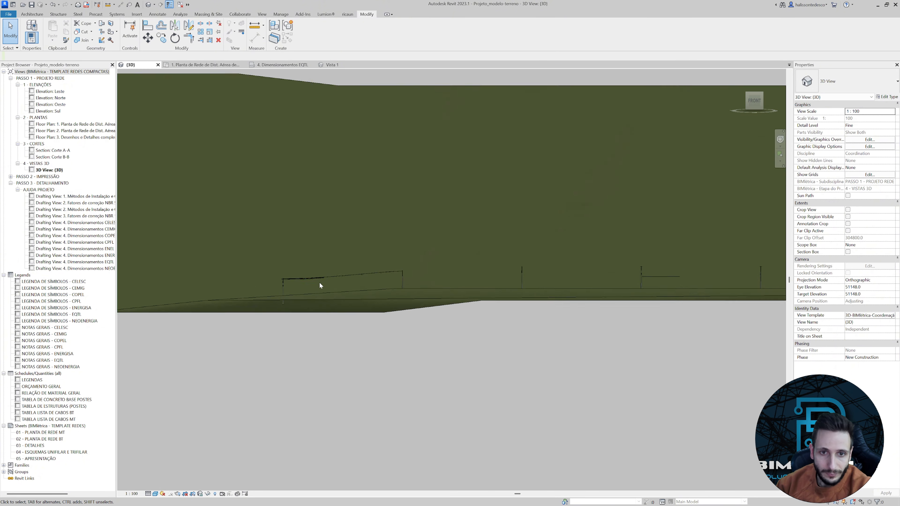
pyautogui.scroll(4, 319, 274)
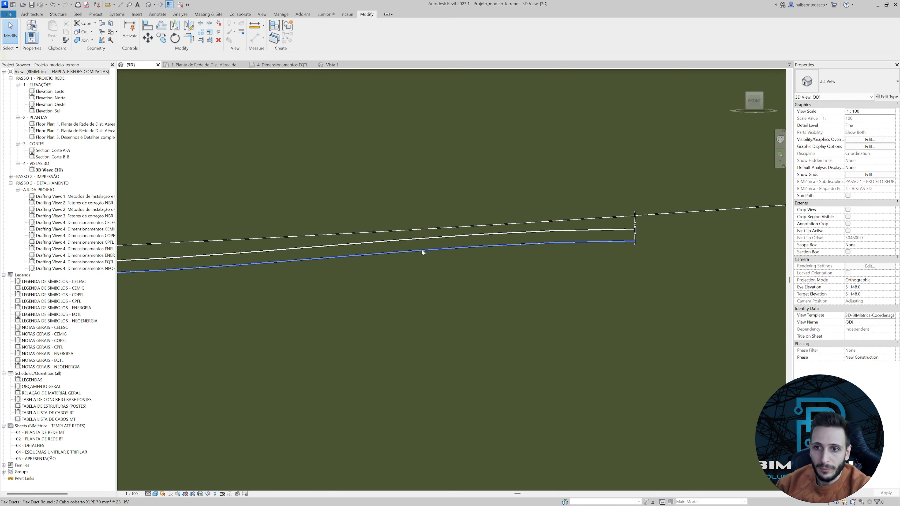
pyautogui.click(422, 250)
pyautogui.moveTo(612, 244); pyautogui.dragTo(487, 248)
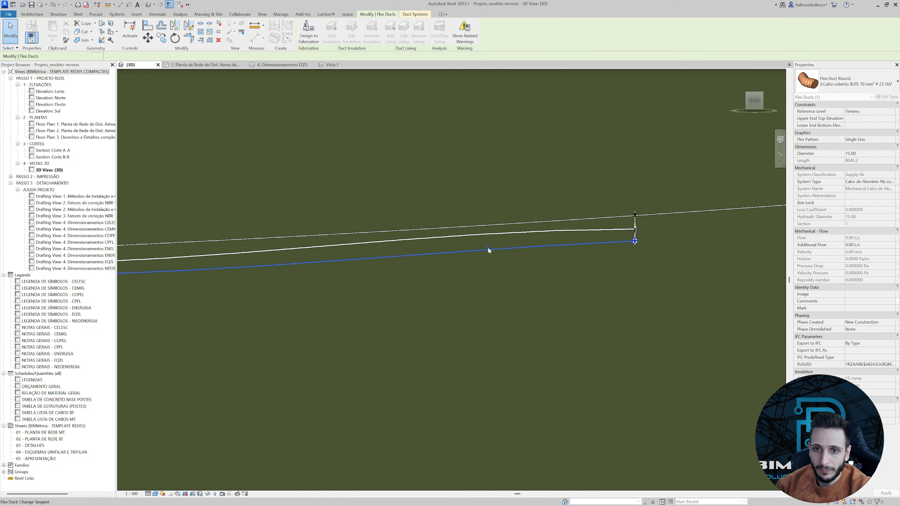
# Adjust the tangents of the two outer covered cables at the second spacer to match the messenger cable's slope.
pyautogui.click(494, 234)
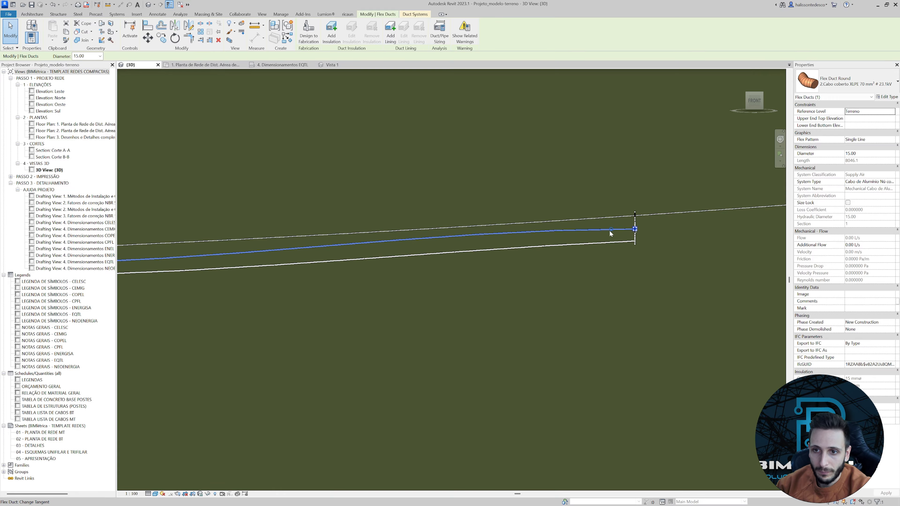
pyautogui.moveTo(609, 231); pyautogui.dragTo(549, 235)
pyautogui.scroll(2, 541, 232)
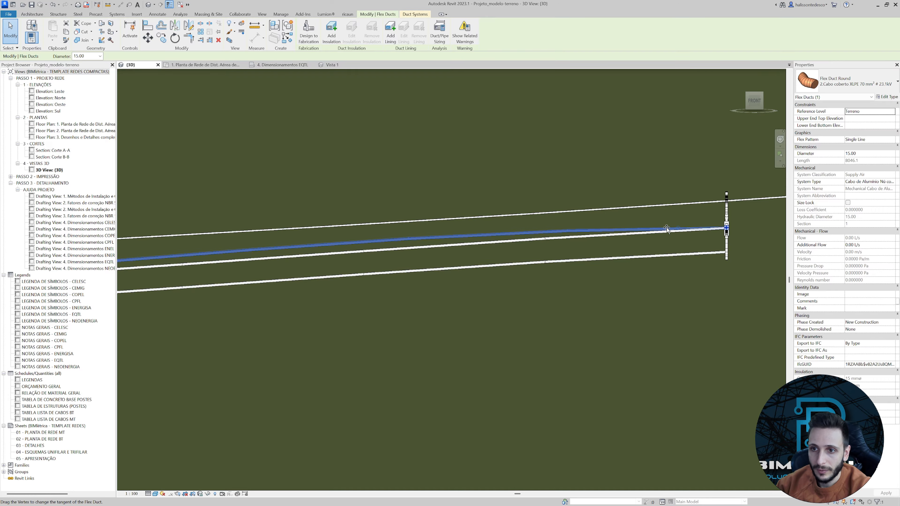
pyautogui.moveTo(666, 229); pyautogui.dragTo(588, 236)
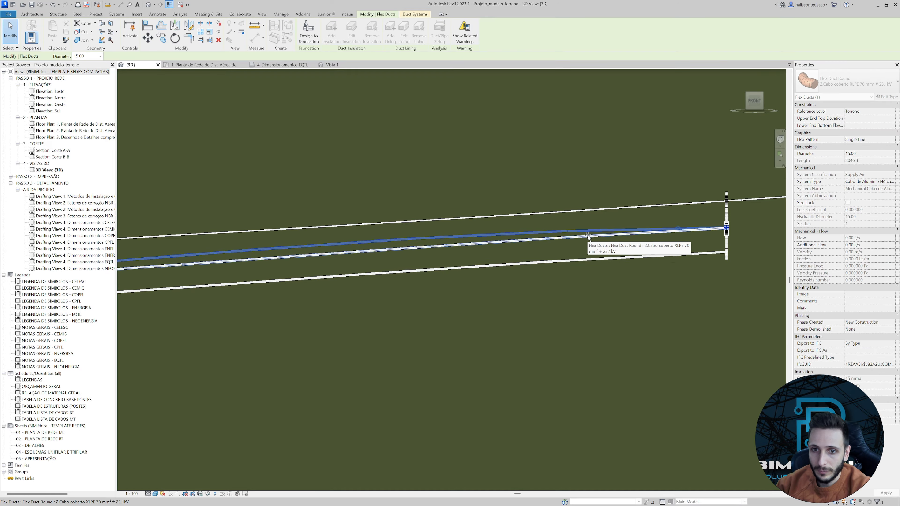
pyautogui.click(563, 278)
# Adjust the start tangents of the lowest and outer covered cables at the first spacer to follow the messenger cable.
pyautogui.scroll(-3, 562, 281)
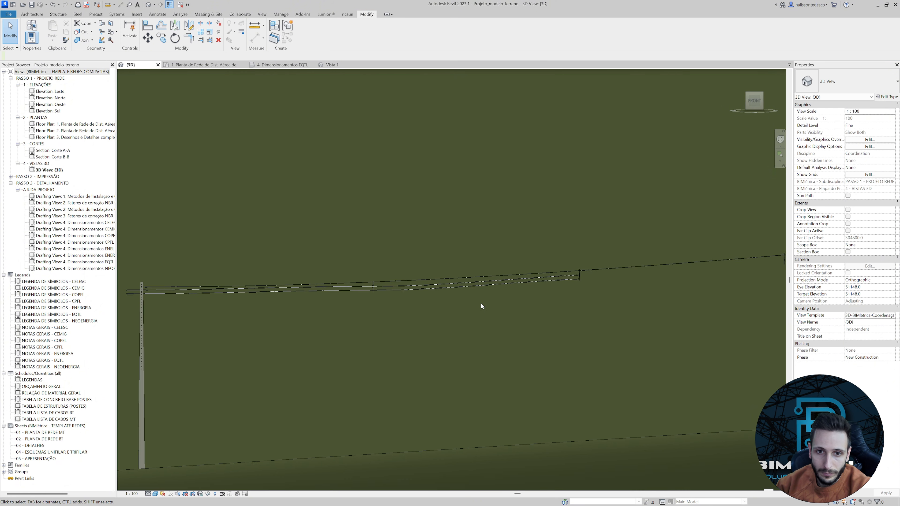
pyautogui.scroll(-2, 481, 303)
pyautogui.scroll(5, 442, 301)
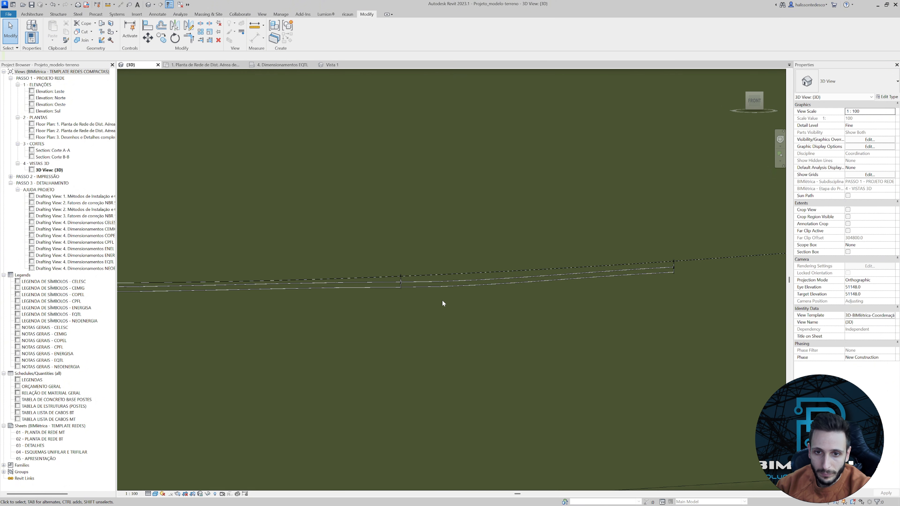
pyautogui.click(445, 283)
pyautogui.scroll(1, 408, 280)
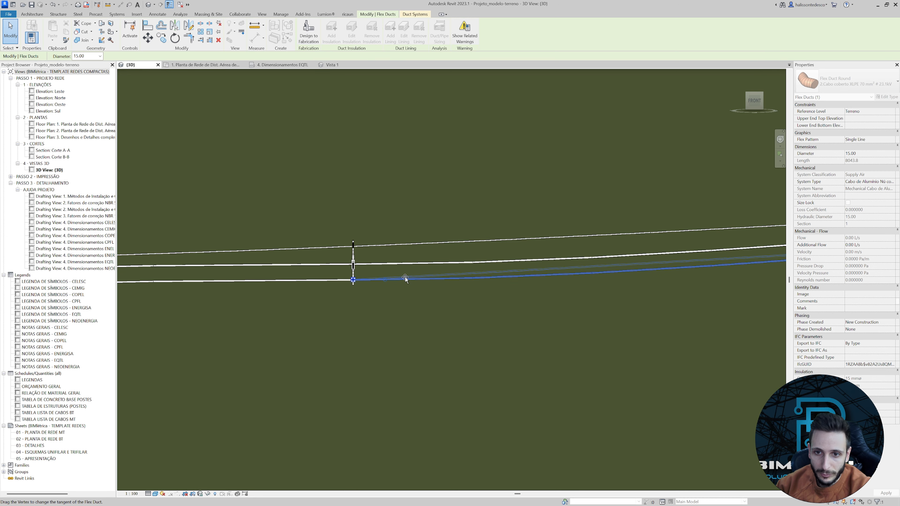
pyautogui.moveTo(405, 279); pyautogui.dragTo(394, 262)
pyautogui.click(437, 264)
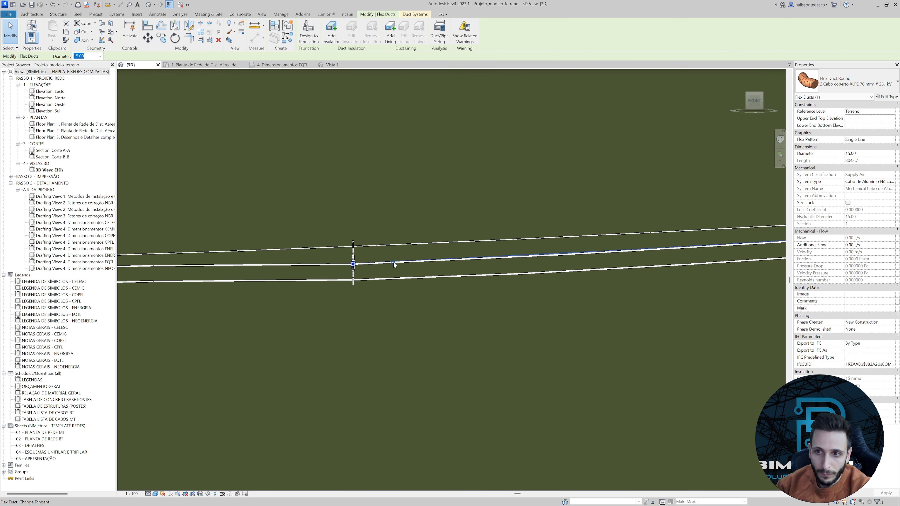
pyautogui.click(528, 312)
# Examine the finished covered cables and the remaining spacers along the span between the two poles in the Front view.
pyautogui.scroll(-3, 472, 305)
pyautogui.moveTo(484, 321); pyautogui.dragTo(441, 294, button='middle')
pyautogui.scroll(-3, 590, 267)
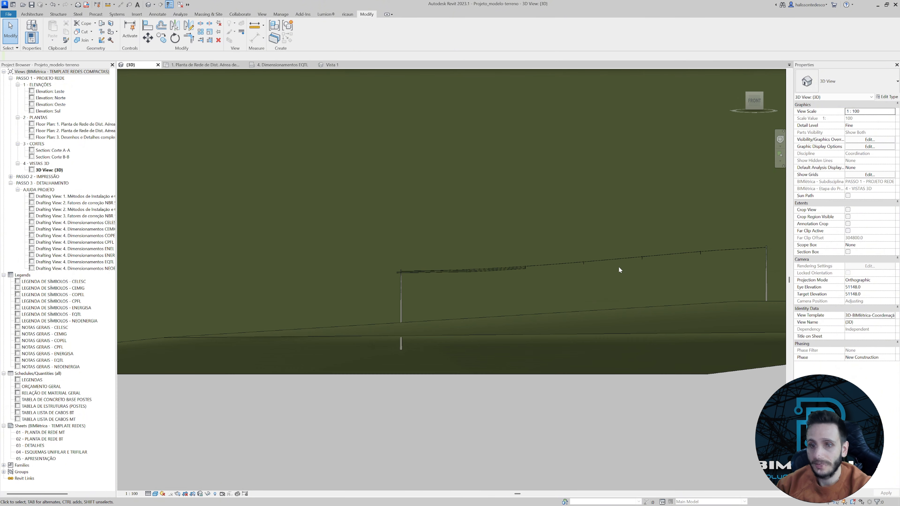
pyautogui.moveTo(618, 265); pyautogui.dragTo(543, 271, button='middle')
pyautogui.scroll(3, 485, 256)
pyautogui.moveTo(486, 255); pyautogui.dragTo(432, 289, button='middle')
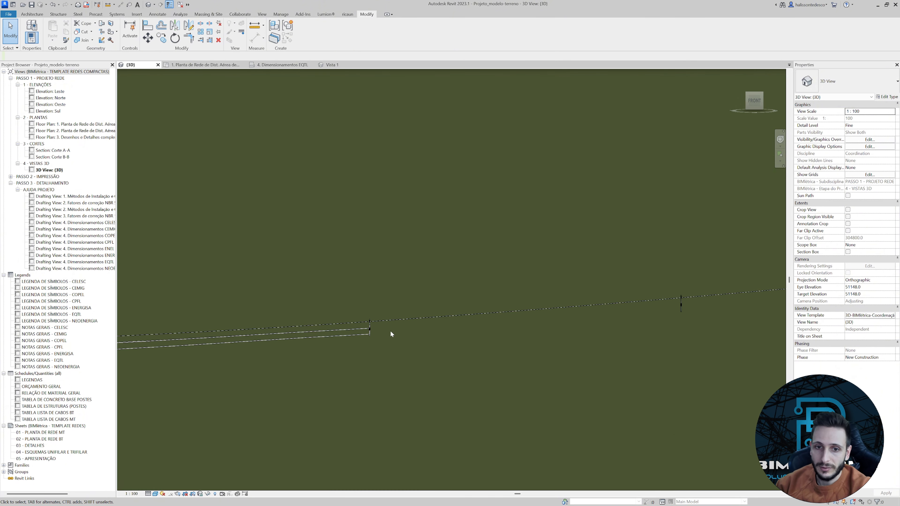
pyautogui.scroll(-3, 437, 315)
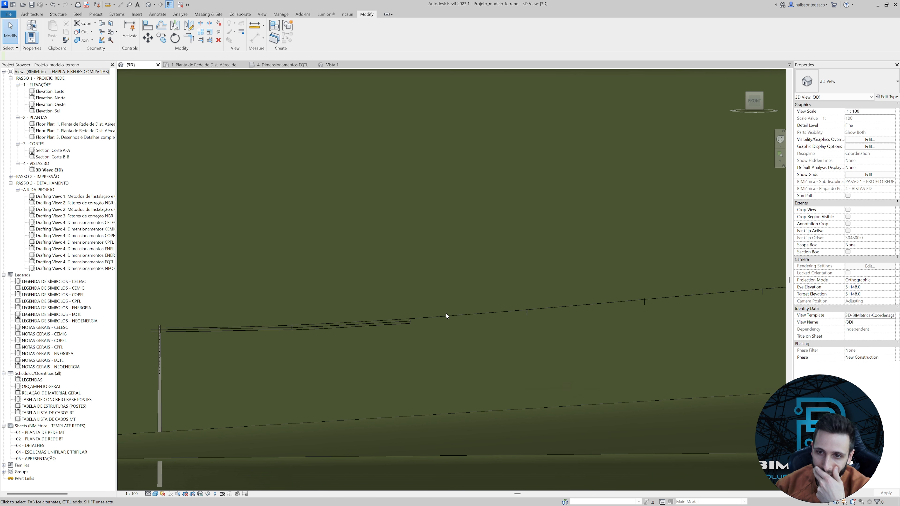
pyautogui.moveTo(446, 316); pyautogui.dragTo(427, 317, button='middle')
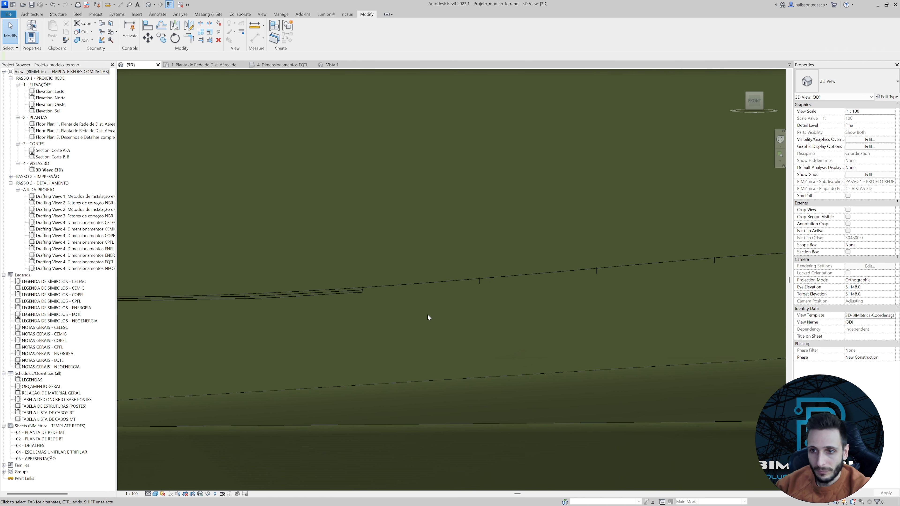
pyautogui.scroll(-1, 428, 317)
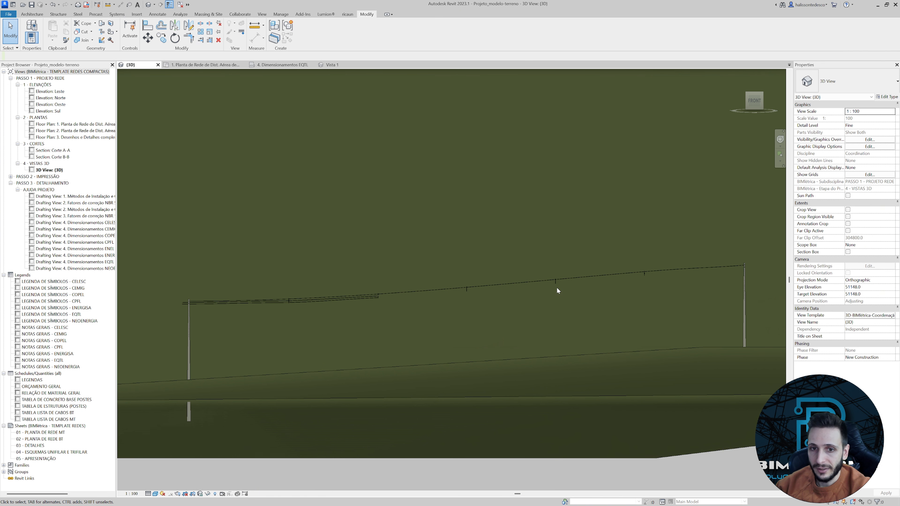
# Set the Material of the Espaçador losangular - 15 kV spacer type to BIMétrica-PVC cinza.
pyautogui.scroll(4, 479, 295)
pyautogui.scroll(4, 448, 271)
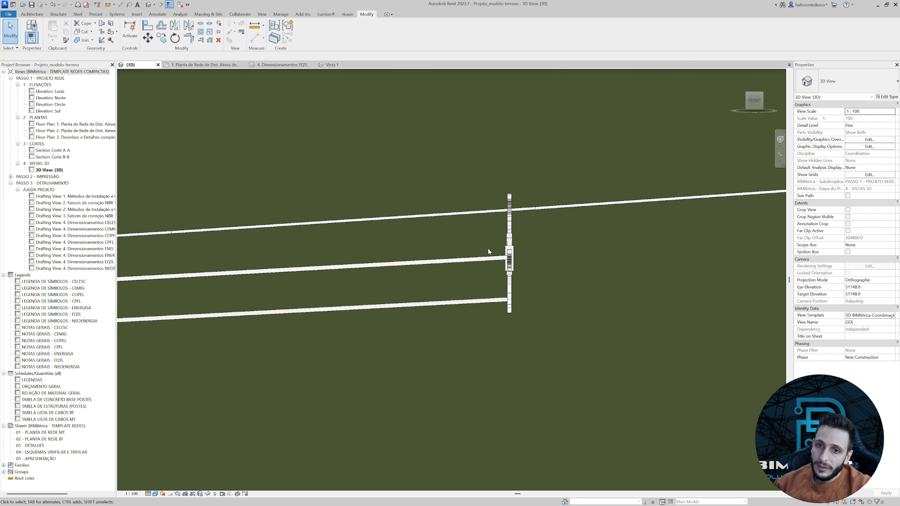
pyautogui.click(509, 258)
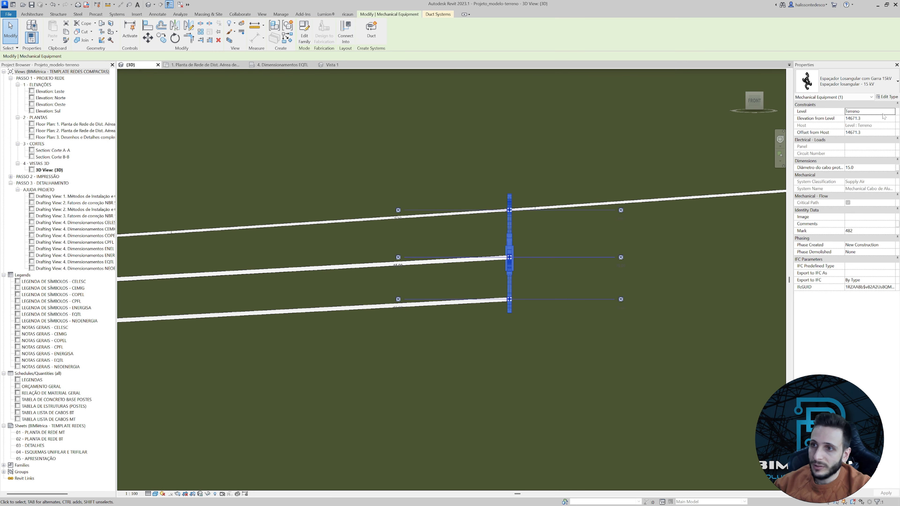
pyautogui.click(887, 97)
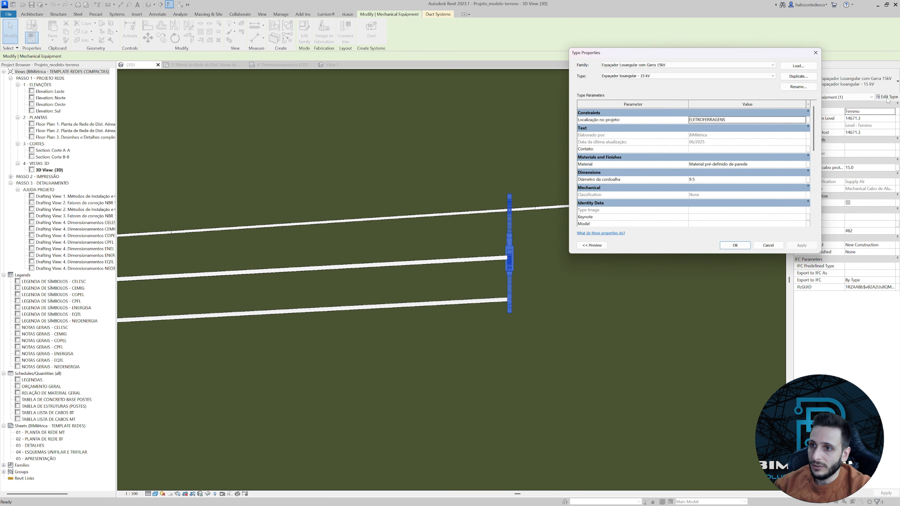
pyautogui.click(802, 165)
pyautogui.click(810, 164)
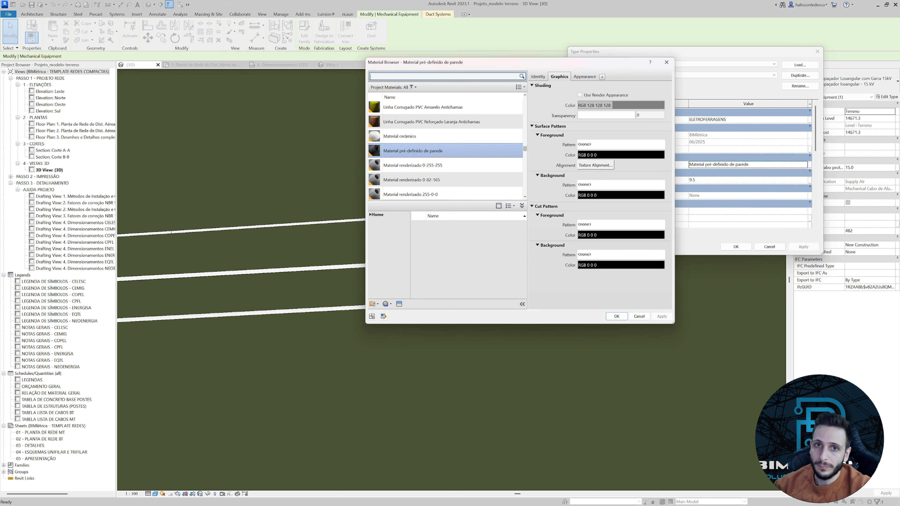
pyautogui.write('pvc')
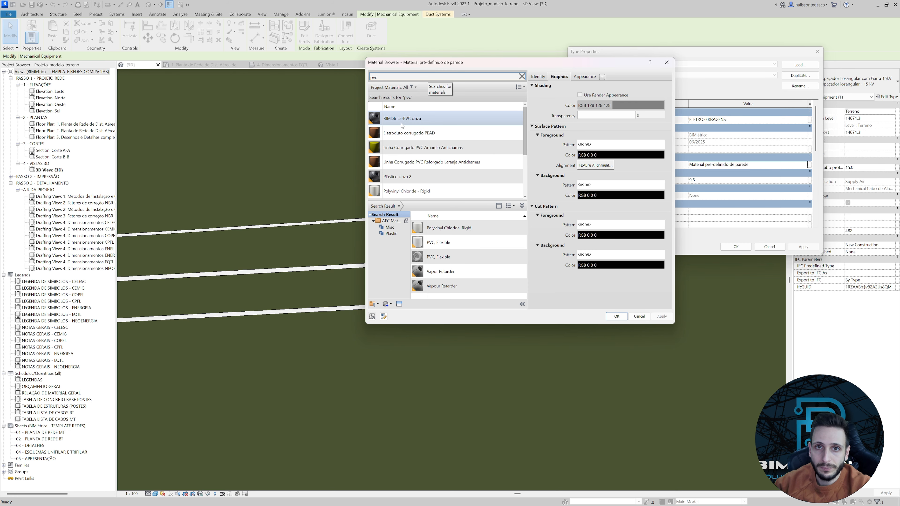
pyautogui.click(617, 317)
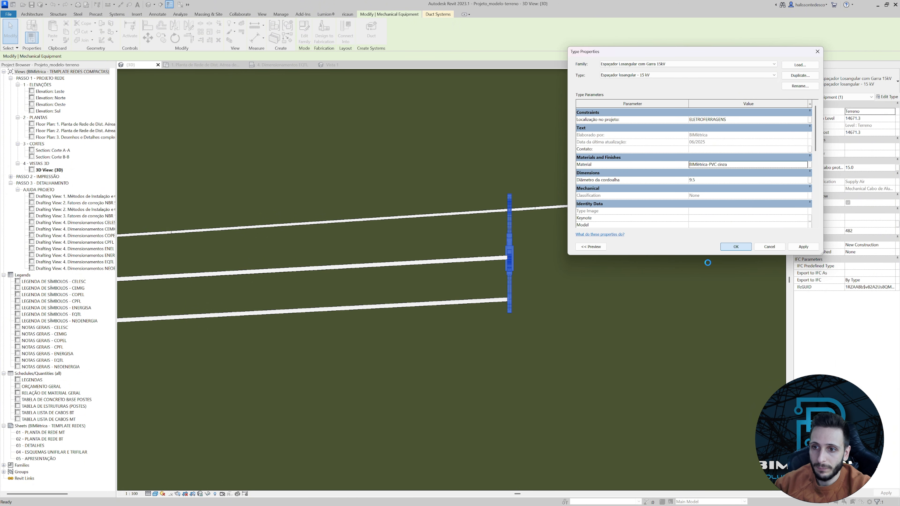
pyautogui.click(729, 249)
pyautogui.click(578, 275)
# Examine the covered cables' ends at the second spacer in the 3D view from the front and top, and in the MT network floor plan.
pyautogui.scroll(-9, 578, 275)
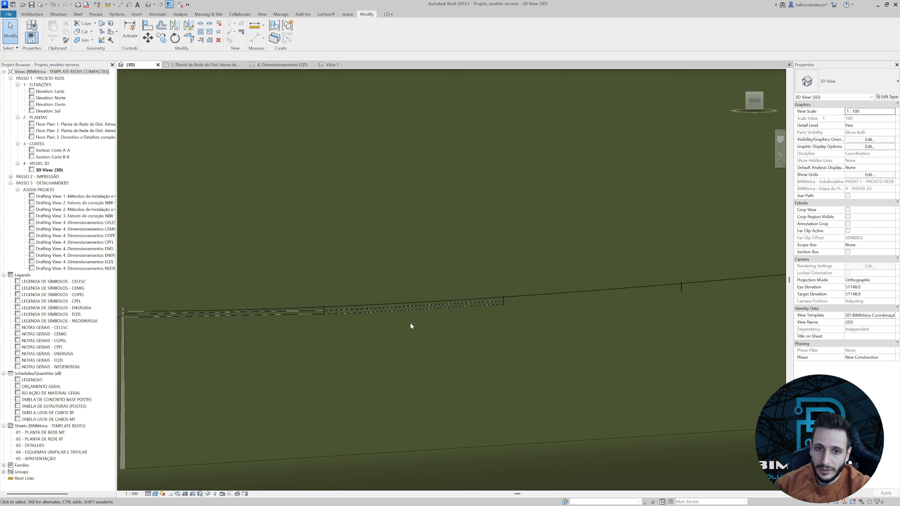
pyautogui.moveTo(326, 323); pyautogui.dragTo(431, 286, button='middle')
pyautogui.scroll(3, 430, 288)
pyautogui.scroll(-1, 482, 286)
pyautogui.moveTo(689, 276); pyautogui.dragTo(480, 316, button='middle')
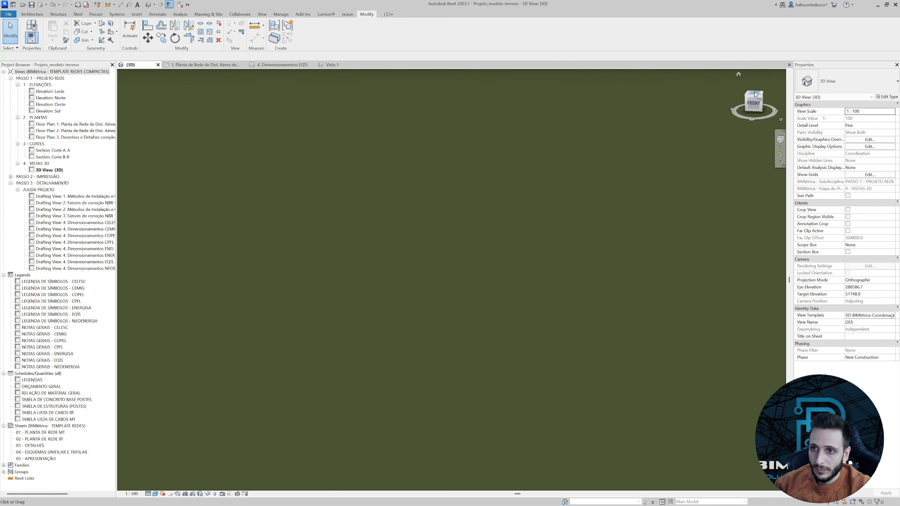
pyautogui.click(756, 94)
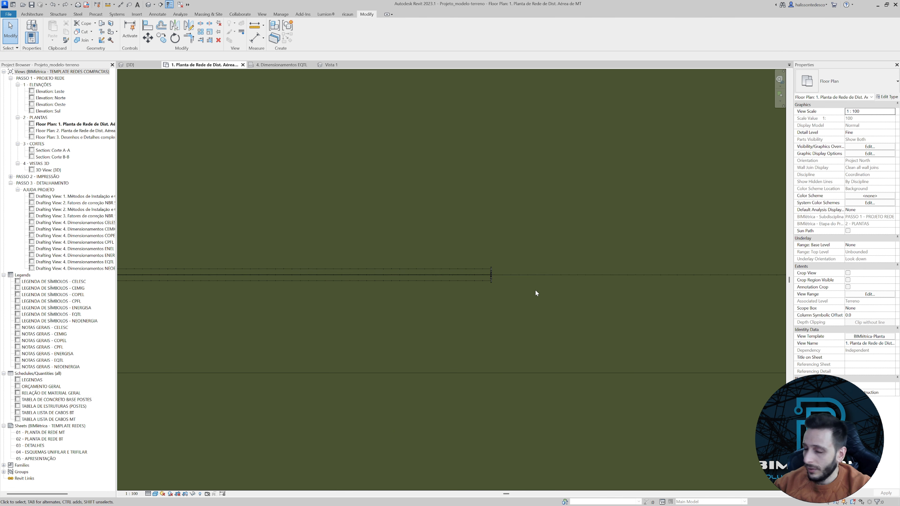
pyautogui.scroll(2, 511, 282)
pyautogui.scroll(-2, 454, 294)
pyautogui.moveTo(361, 339); pyautogui.dragTo(367, 335, button='middle')
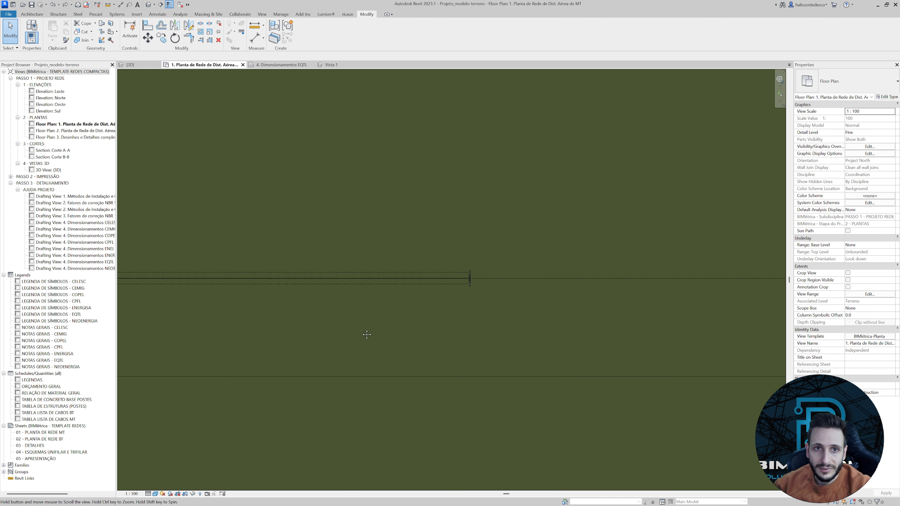
pyautogui.click(129, 64)
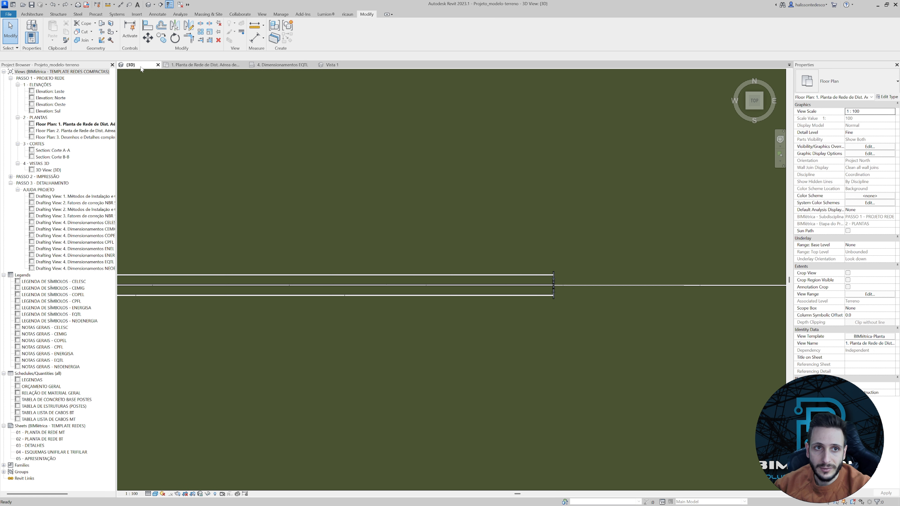
pyautogui.click(194, 65)
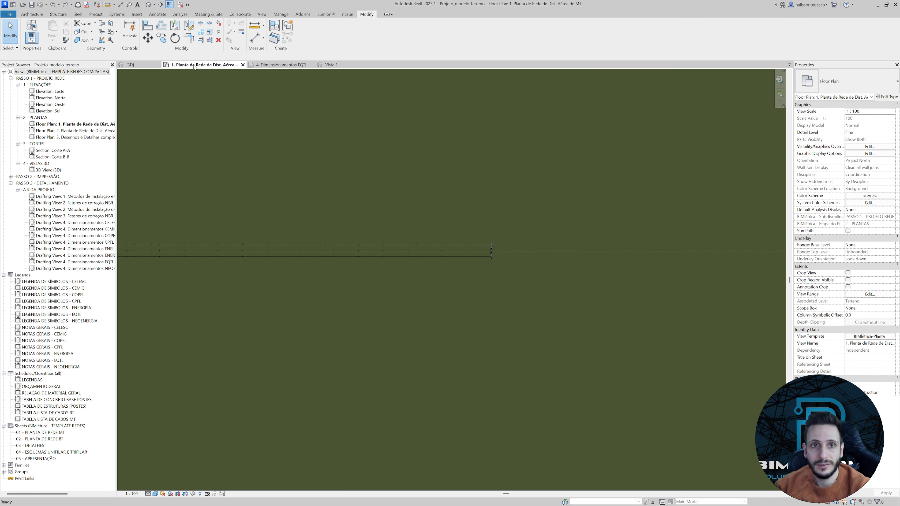
# Mirror copies of the two outer covered cables about the second spacer in the MT floor plan to span toward the third spacer.
pyautogui.scroll(-1, 240, 143)
pyautogui.moveTo(240, 144); pyautogui.dragTo(351, 137, button='middle')
pyautogui.scroll(4, 451, 192)
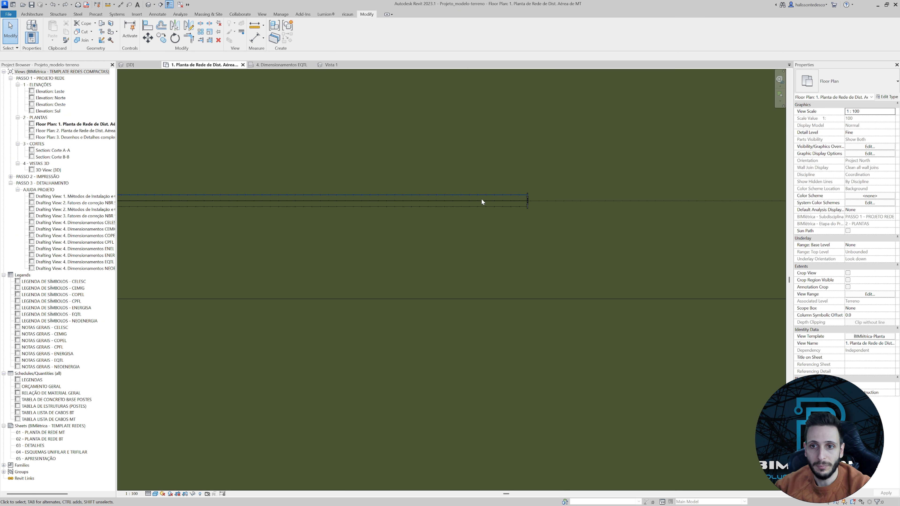
pyautogui.scroll(-2, 436, 220)
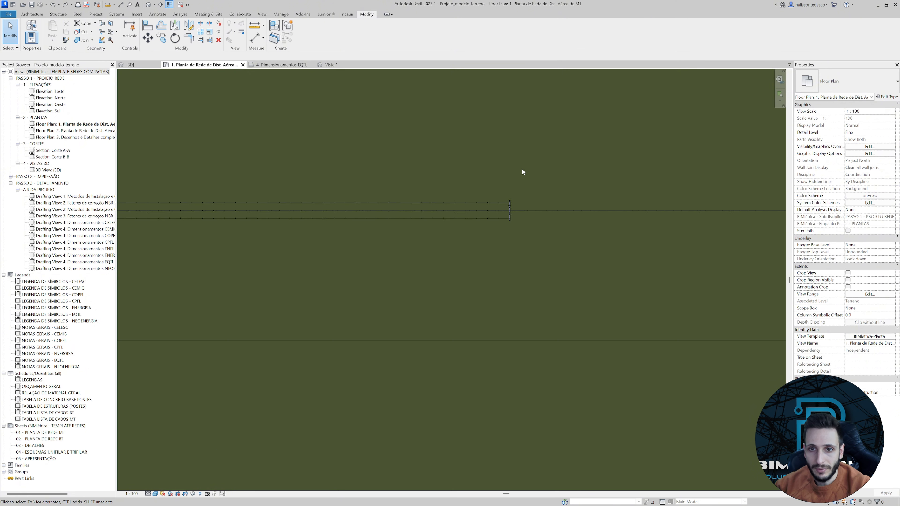
pyautogui.scroll(2, 507, 216)
pyautogui.scroll(-1, 482, 242)
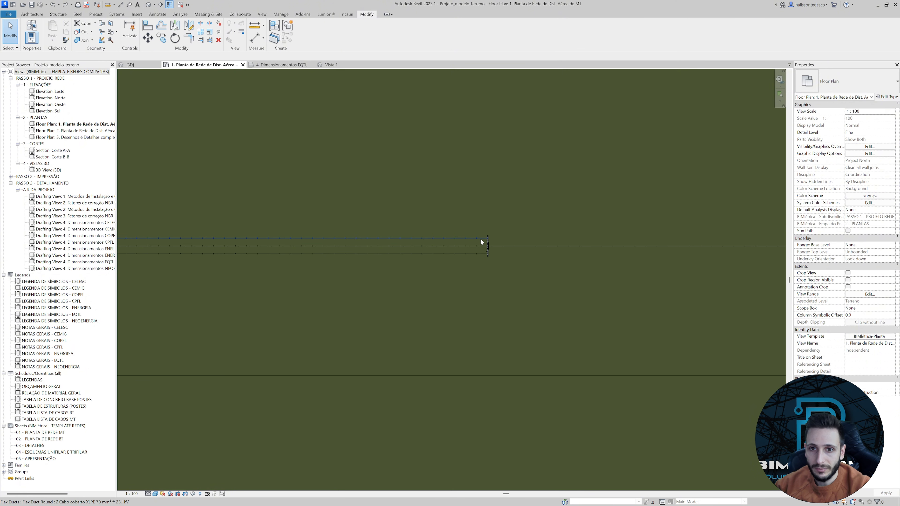
pyautogui.click(480, 238)
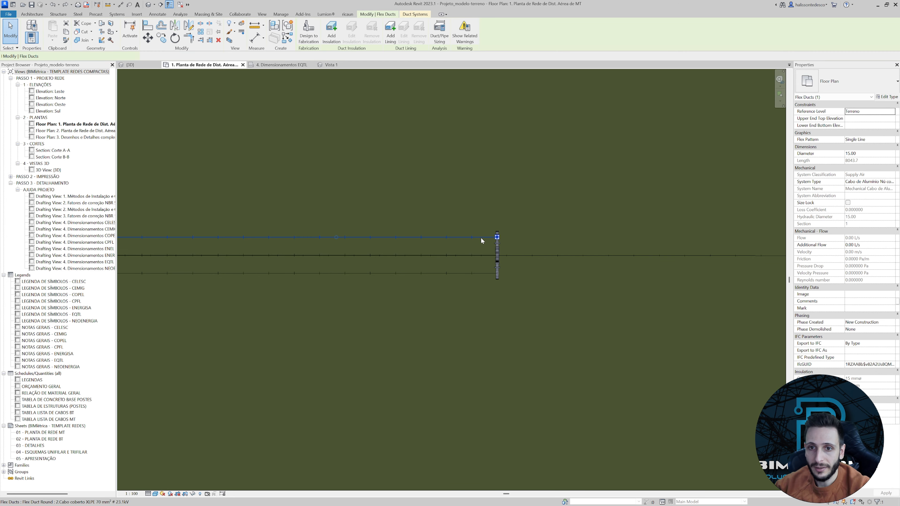
pyautogui.keyDown('ctrl'); pyautogui.click(475, 273); pyautogui.keyUp('ctrl')
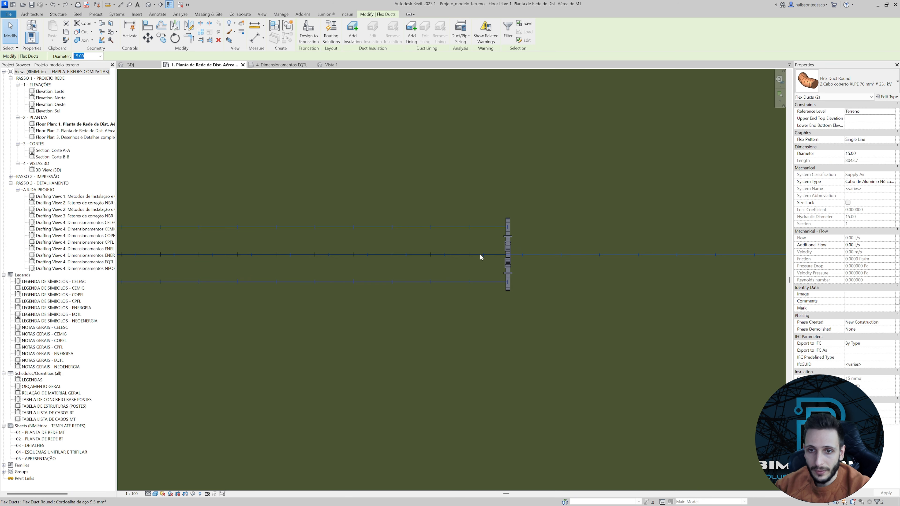
pyautogui.click(176, 25)
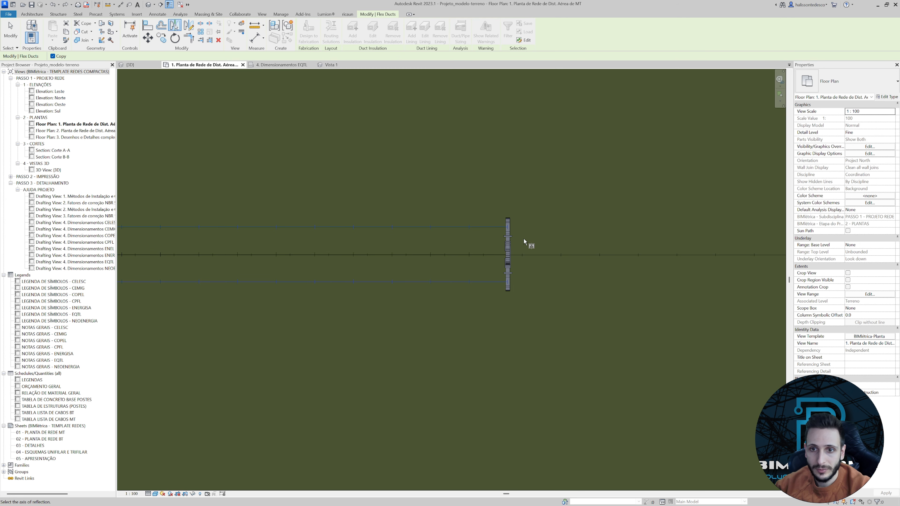
pyautogui.scroll(2, 503, 238)
pyautogui.click(495, 232)
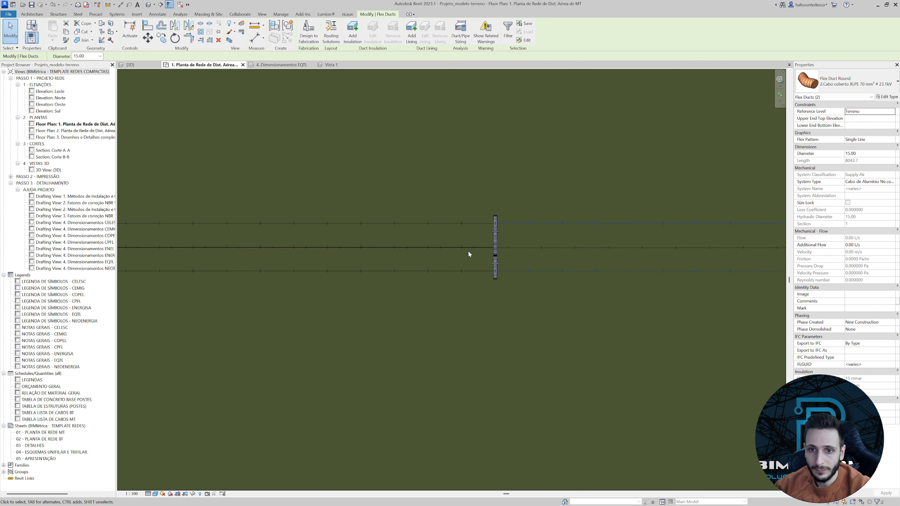
# Mirror a copy of the middle covered XLPE cable about the second spacer's axis in the floor plan.
pyautogui.scroll(2, 468, 251)
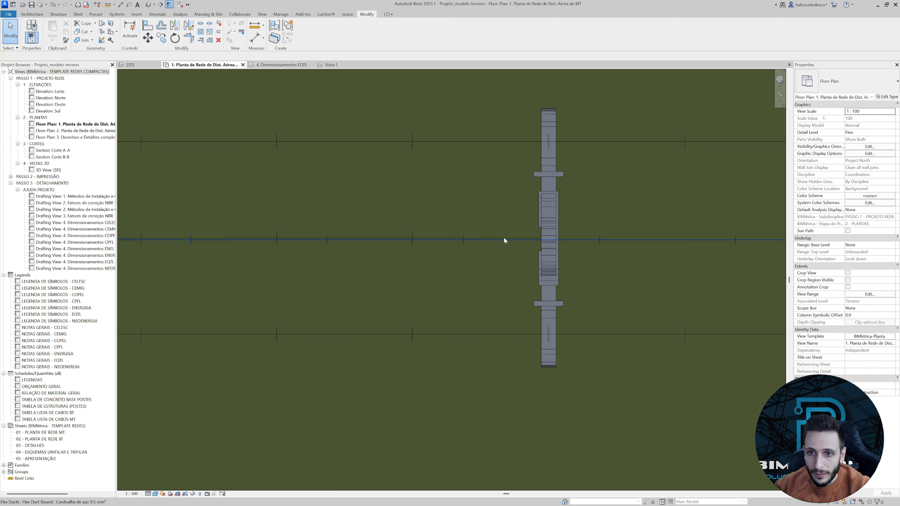
pyautogui.click(504, 238)
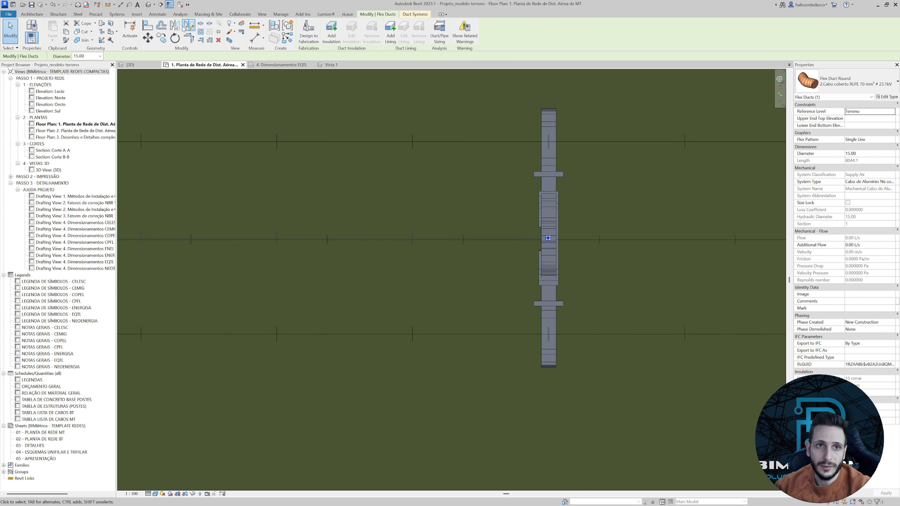
pyautogui.click(175, 25)
pyautogui.click(547, 206)
pyautogui.scroll(-11, 547, 206)
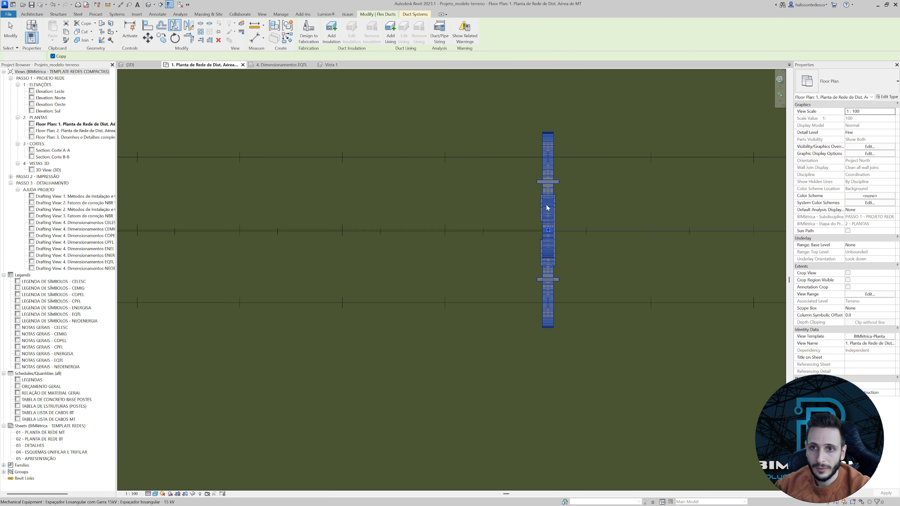
pyautogui.press('Escape')
# Attach the free ends of one outer and the lowest mirrored cable to the third spacer's connectors in the Front 3D view.
pyautogui.click(138, 65)
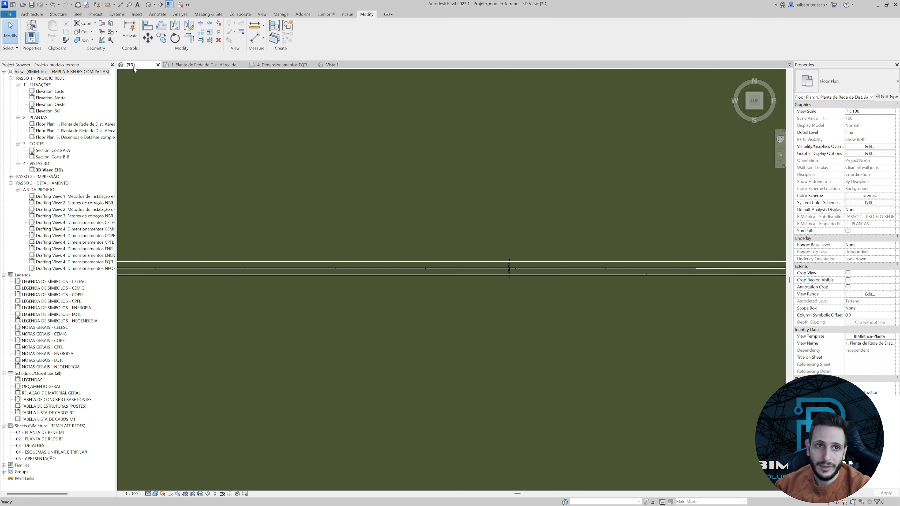
pyautogui.scroll(-4, 281, 181)
pyautogui.keyDown('shift'); pyautogui.moveTo(487, 277); pyautogui.dragTo(500, 309, button='middle'); pyautogui.keyUp('shift')
pyautogui.scroll(10, 329, 304)
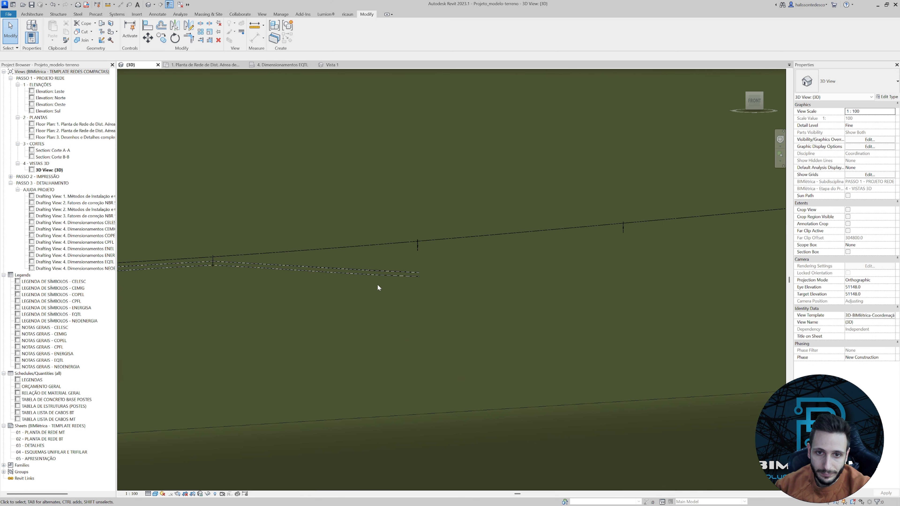
pyautogui.click(399, 269)
pyautogui.moveTo(400, 269); pyautogui.dragTo(542, 318, button='middle')
pyautogui.scroll(5, 536, 306)
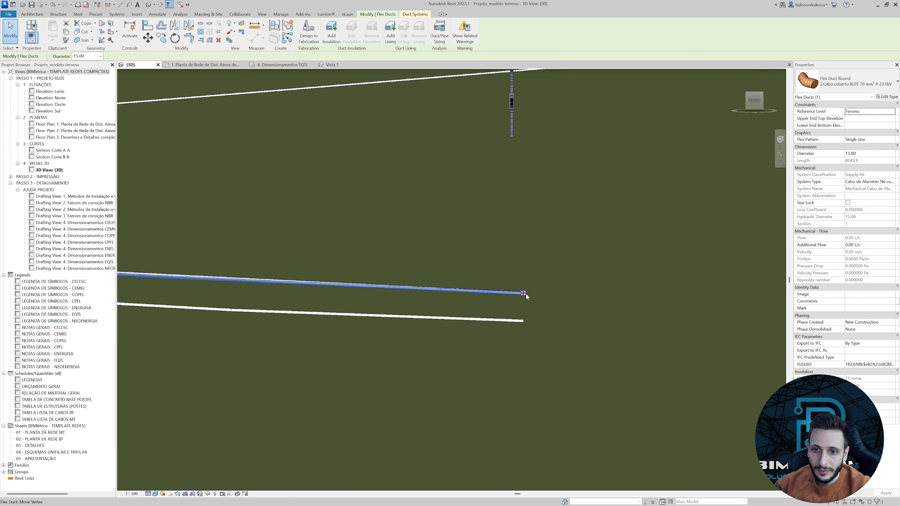
pyautogui.moveTo(506, 129); pyautogui.dragTo(512, 101)
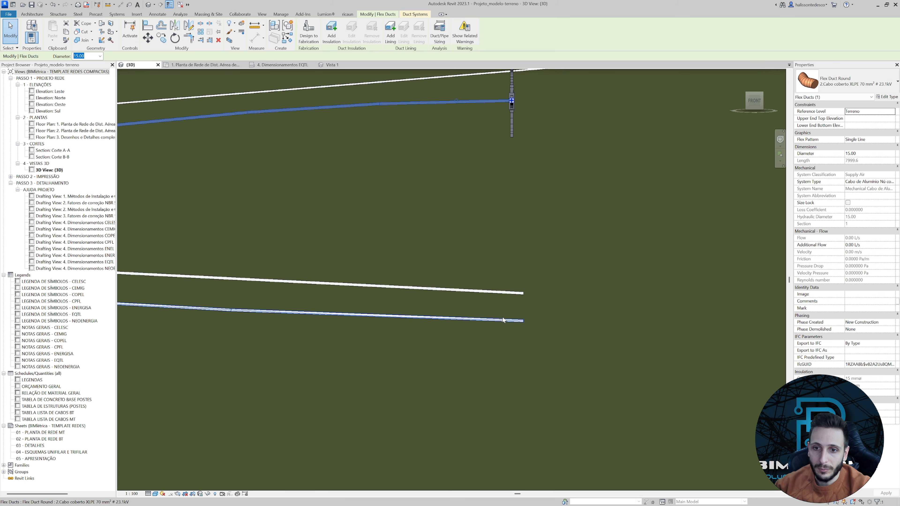
pyautogui.click(520, 320)
pyautogui.moveTo(501, 135)
pyautogui.mouseDown()
pyautogui.moveTo(509, 128)
pyautogui.moveTo(505, 135)
pyautogui.mouseUp()
# Temporarily hide the attached outer cable and connect the remaining outer cable's free end to the third spacer.
pyautogui.moveTo(505, 202); pyautogui.dragTo(531, 281, button='middle')
pyautogui.click(524, 183)
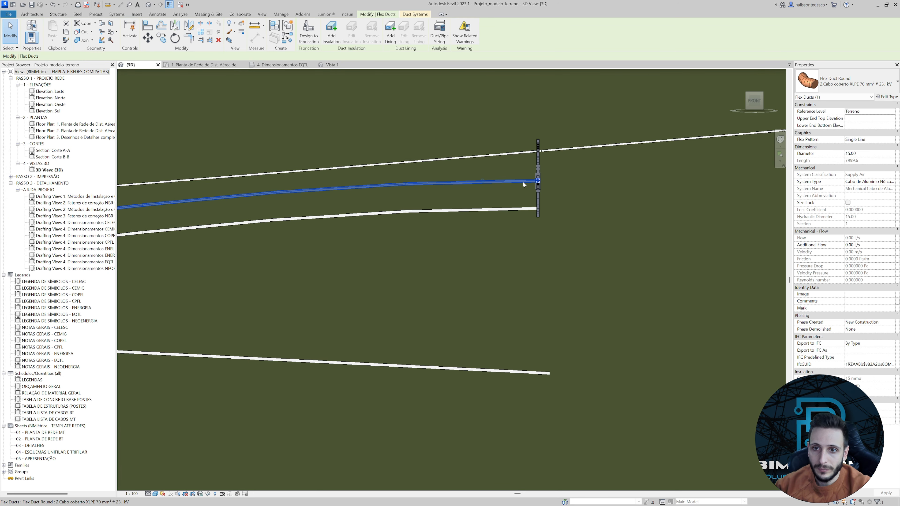
pyautogui.press('h')
pyautogui.press('h')
pyautogui.click(548, 373)
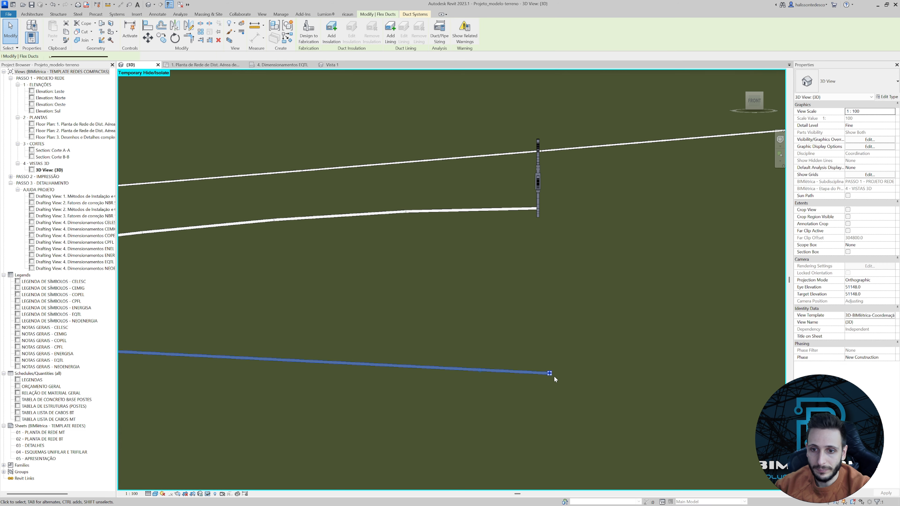
pyautogui.moveTo(538, 193); pyautogui.dragTo(535, 179)
pyautogui.click(512, 193)
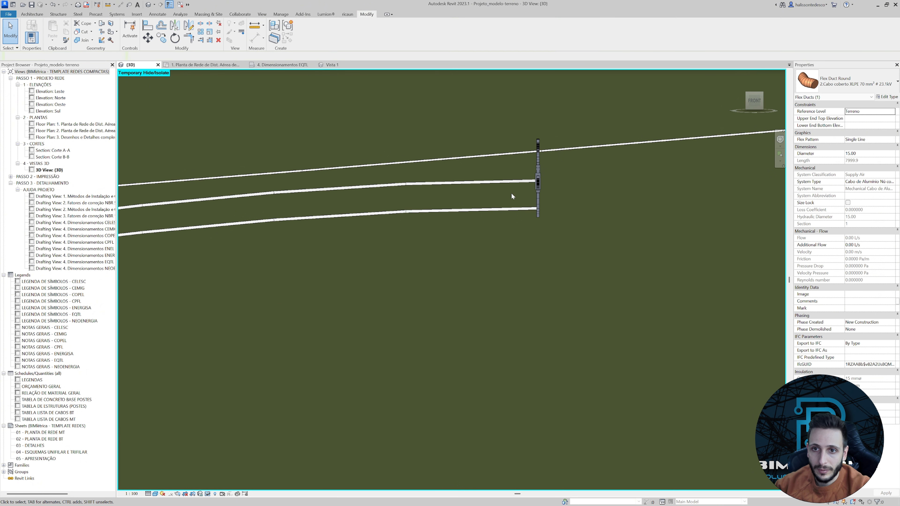
pyautogui.keyDown('shift'); pyautogui.moveTo(512, 193); pyautogui.dragTo(416, 381, button='middle'); pyautogui.keyUp('shift')
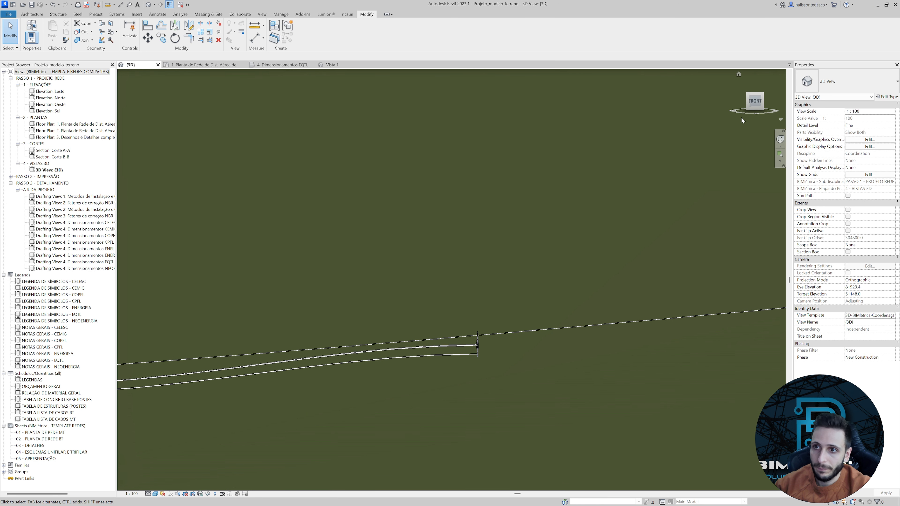
# Straighten the curves of the two outer covered cables where they leave the second spacer, adjusting their tangents in the Front 3D view.
pyautogui.click(756, 102)
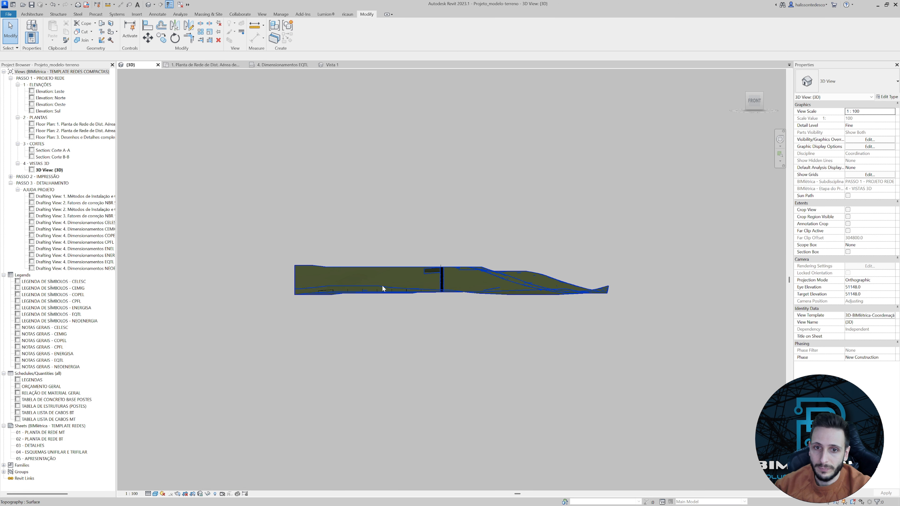
pyautogui.scroll(6, 339, 282)
pyautogui.scroll(5, 432, 265)
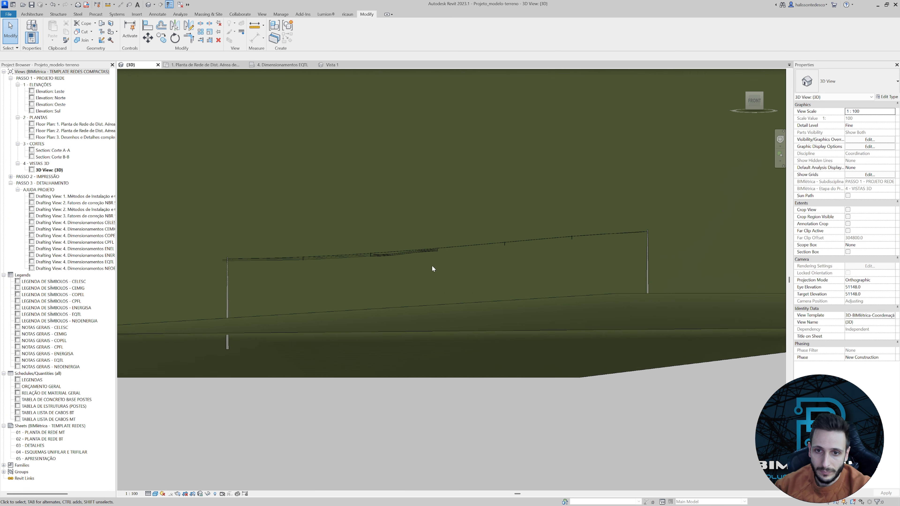
pyautogui.click(377, 251)
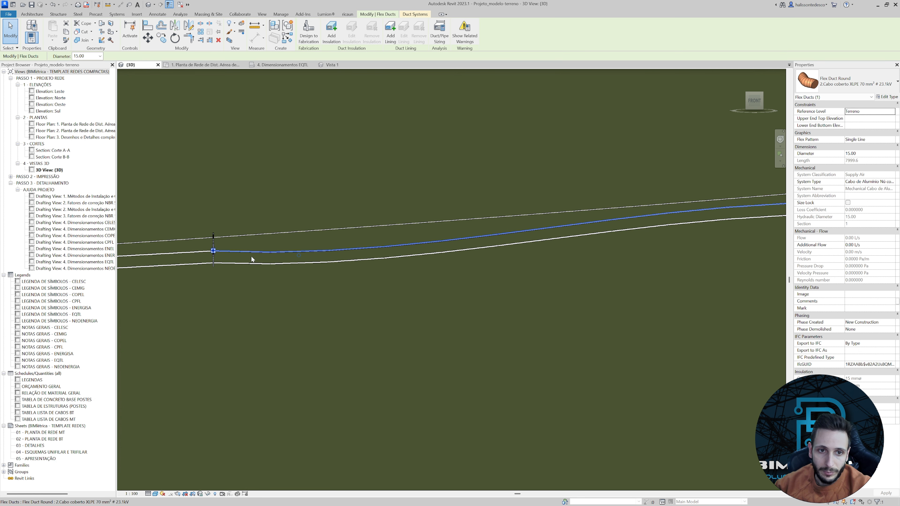
pyautogui.moveTo(298, 256); pyautogui.dragTo(301, 250)
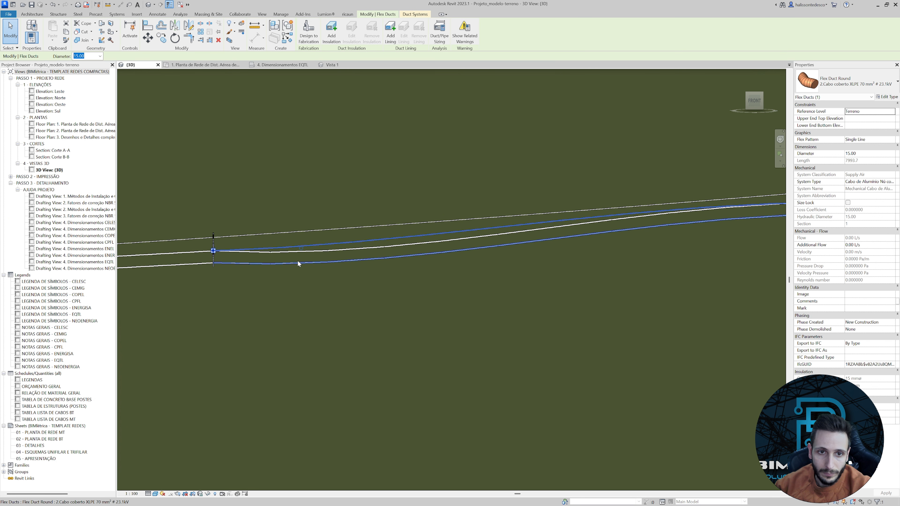
pyautogui.scroll(3, 299, 255)
pyautogui.moveTo(273, 258)
pyautogui.mouseDown()
pyautogui.moveTo(278, 245)
pyautogui.moveTo(272, 271)
pyautogui.mouseUp()
# Adjust the lowest cable's tangents at the second and third spacers so it runs parallel to the messenger cable.
pyautogui.click(271, 272)
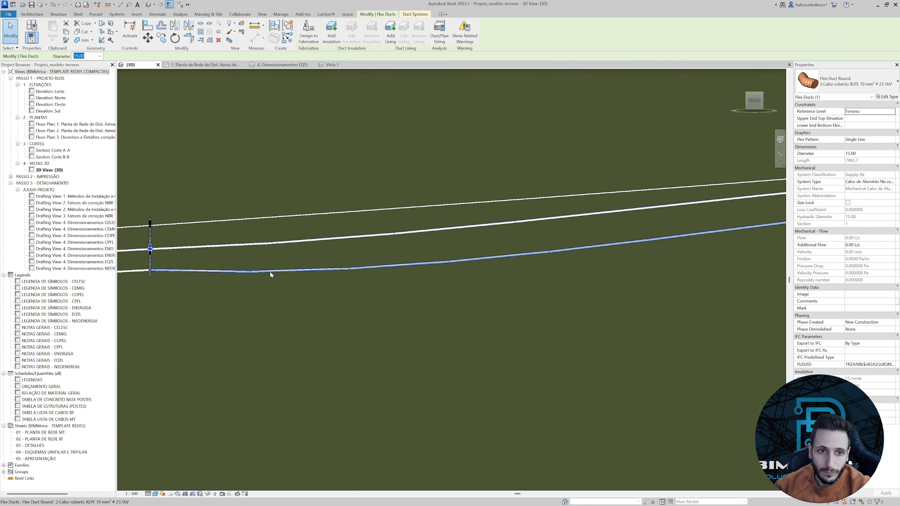
pyautogui.moveTo(405, 281); pyautogui.dragTo(405, 261)
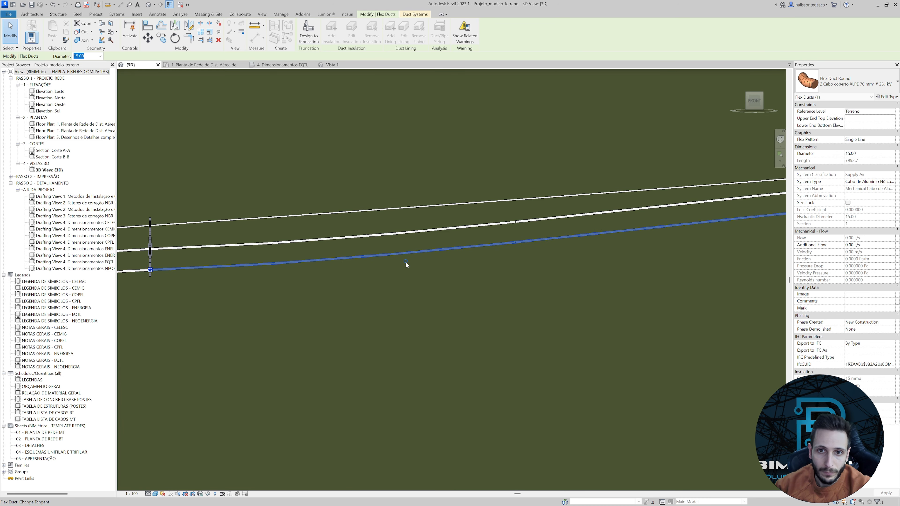
pyautogui.scroll(-2, 429, 265)
pyautogui.moveTo(631, 272); pyautogui.dragTo(414, 273, button='middle')
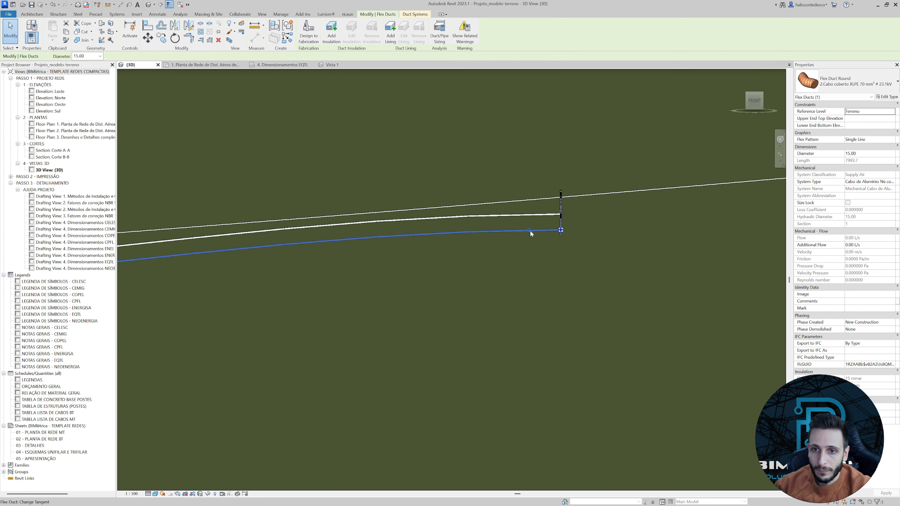
pyautogui.moveTo(531, 233); pyautogui.dragTo(421, 235)
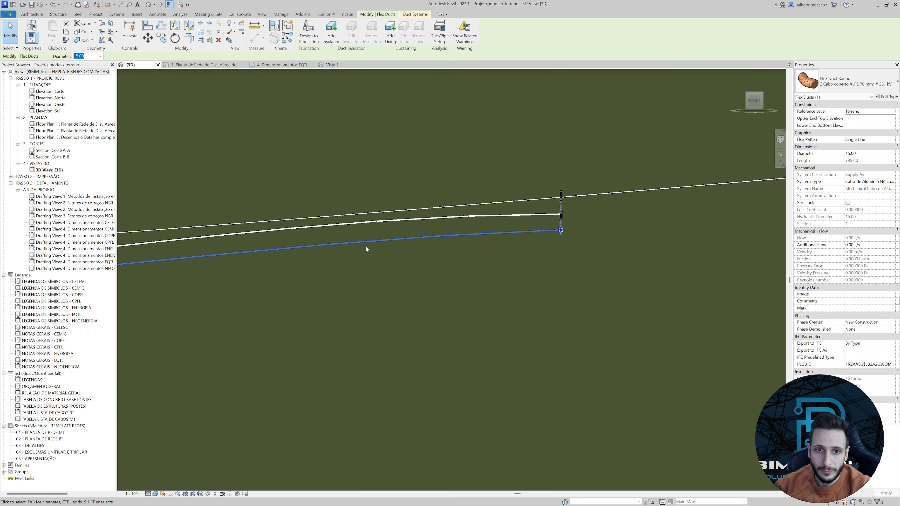
pyautogui.moveTo(375, 259); pyautogui.dragTo(540, 282, button='middle')
# Adjust the end tangents of the two outer covered cables at the third spacer to flatten their curves.
pyautogui.scroll(-2, 527, 246)
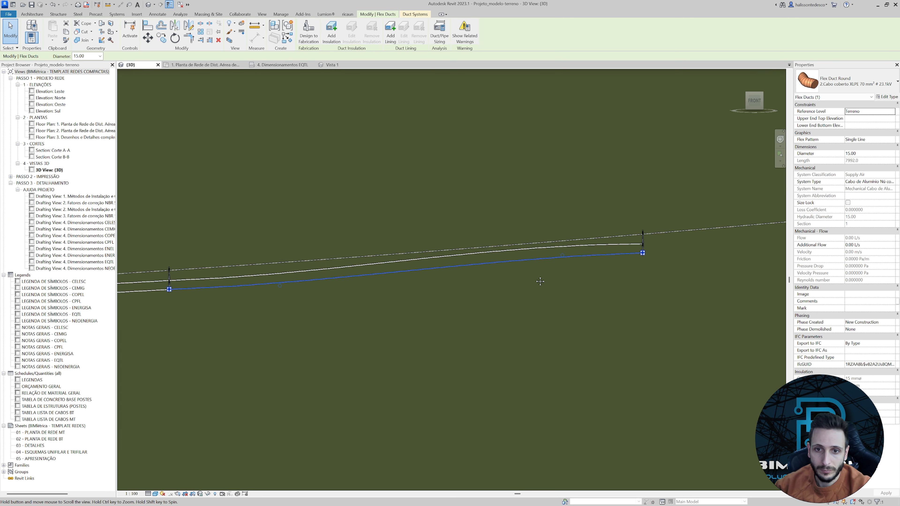
pyautogui.click(550, 248)
pyautogui.scroll(1, 550, 248)
pyautogui.moveTo(651, 245); pyautogui.dragTo(622, 246)
pyautogui.click(600, 245)
pyautogui.click(596, 271)
pyautogui.keyDown('shift'); pyautogui.moveTo(581, 284); pyautogui.dragTo(536, 241, button='middle'); pyautogui.keyUp('shift')
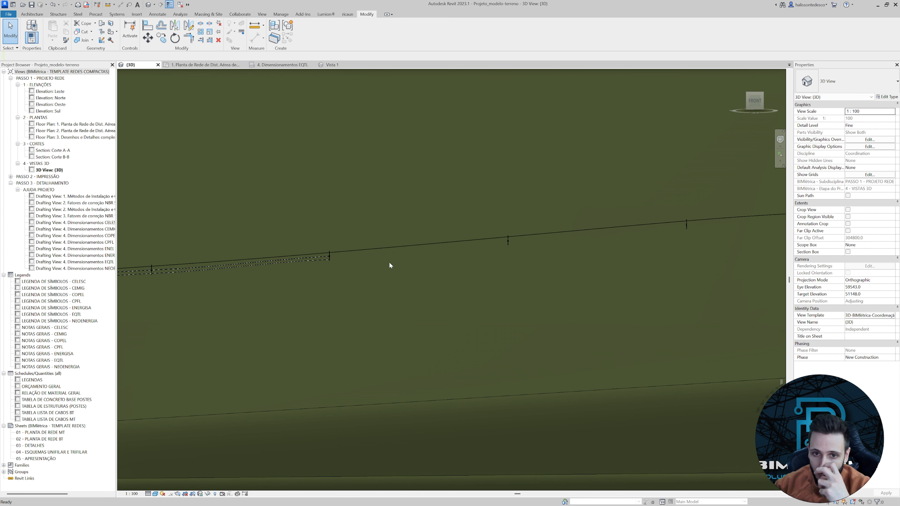
# Start a flex duct of covered XLPE 70 mm² cable, 15 mm diameter, from the third spacer's middle connector in the Top 3D view.
pyautogui.scroll(5, 341, 262)
pyautogui.scroll(-5, 609, 171)
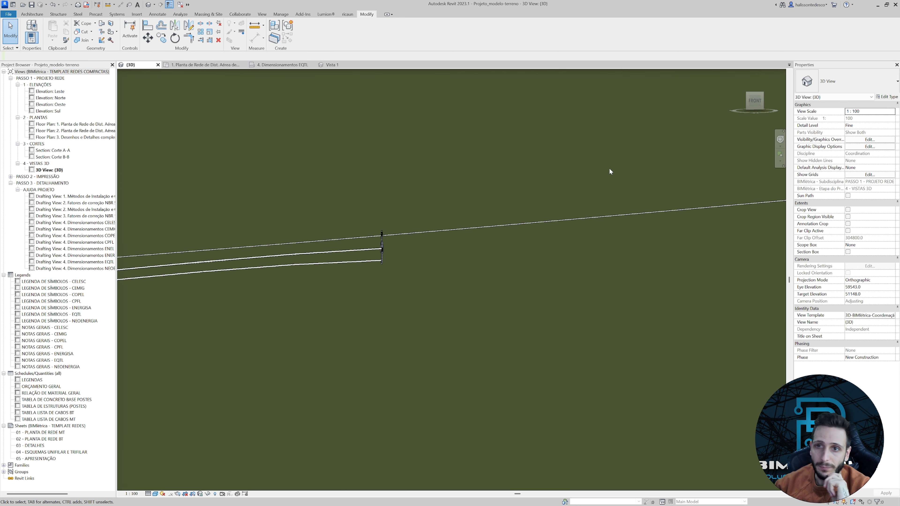
pyautogui.scroll(-5, 638, 185)
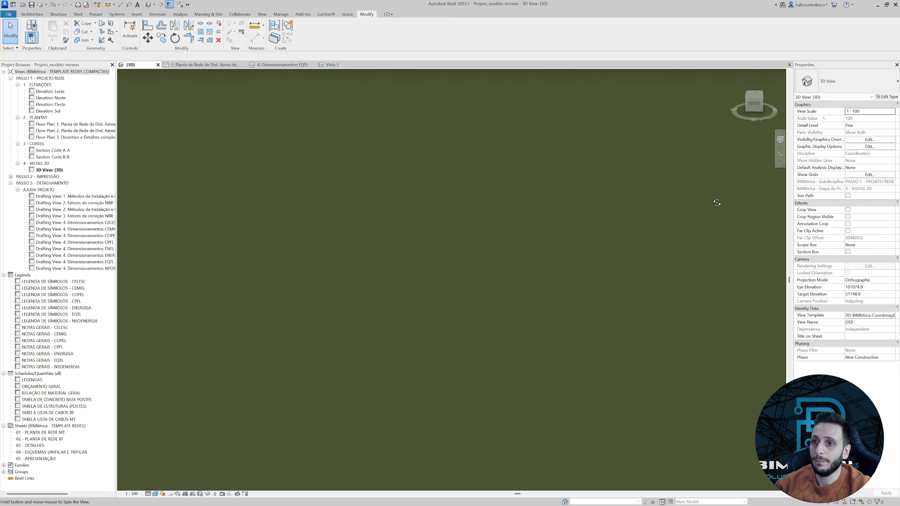
pyautogui.click(753, 94)
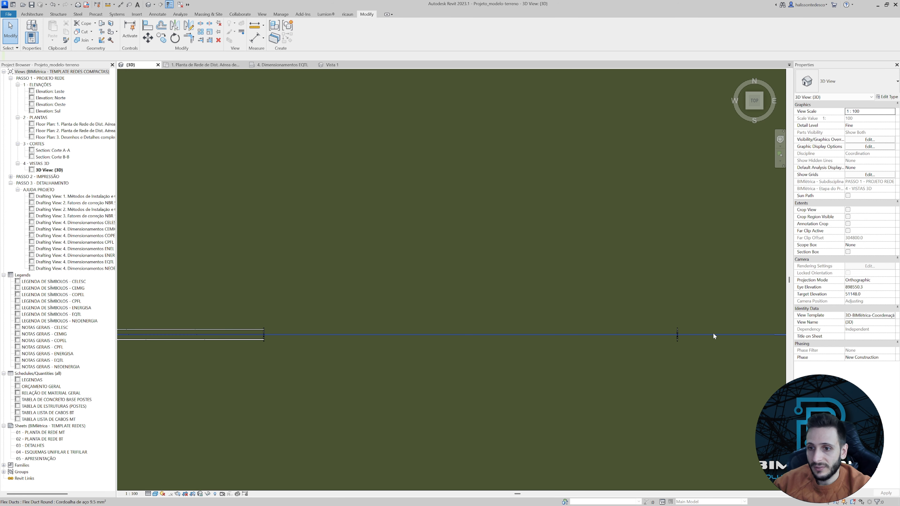
pyautogui.scroll(6, 408, 331)
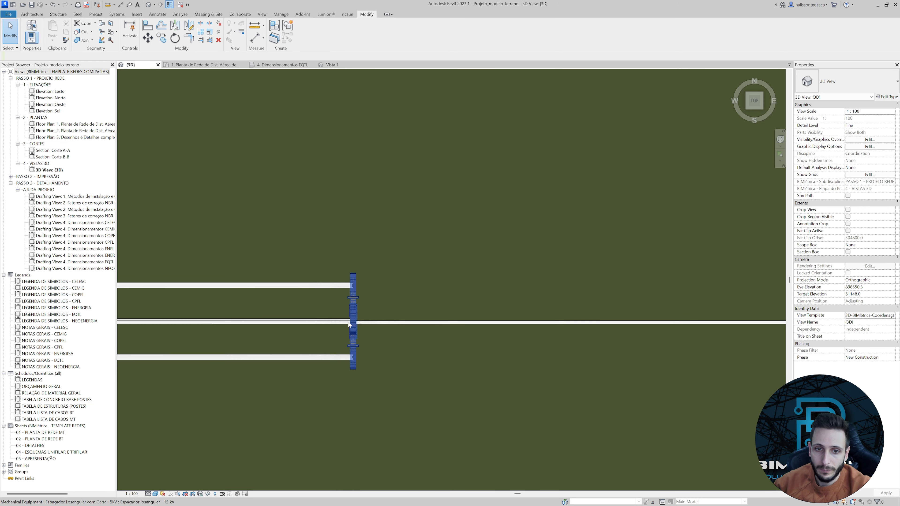
pyautogui.click(354, 316)
pyautogui.scroll(10, 354, 316)
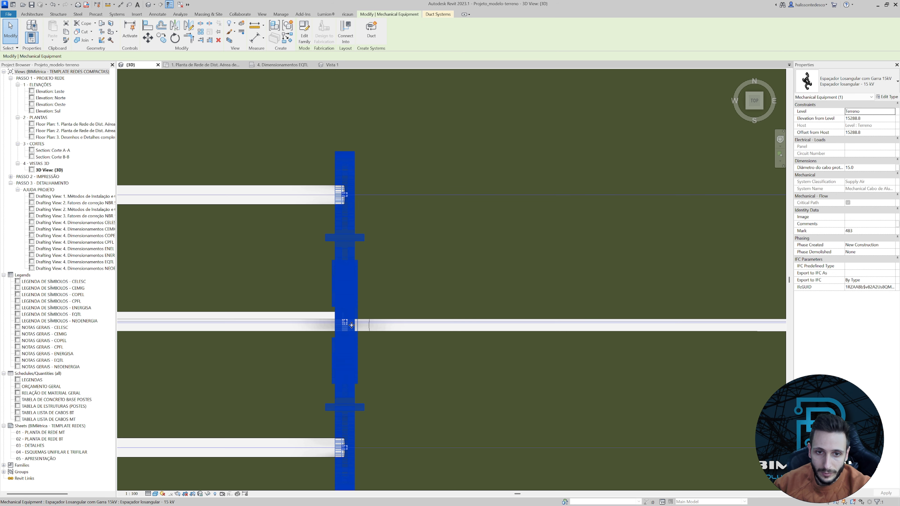
pyautogui.rightClick(322, 310)
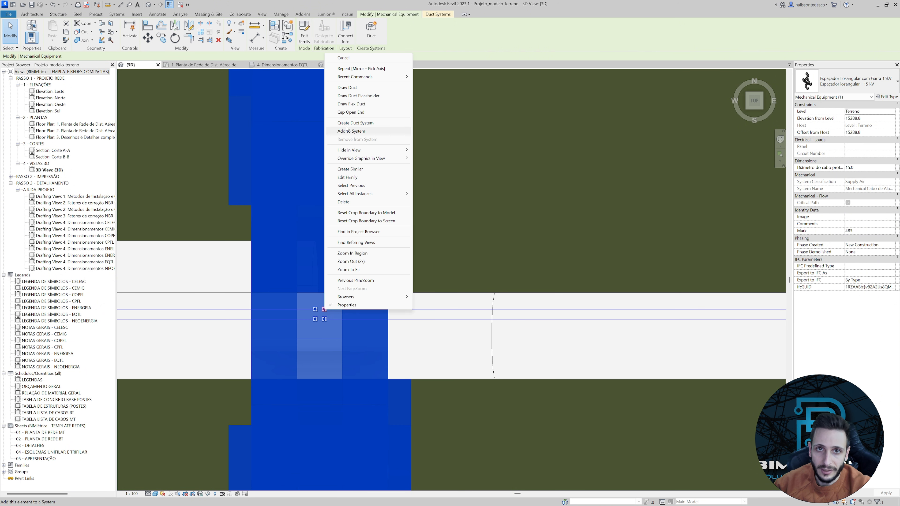
pyautogui.press('Escape')
pyautogui.scroll(-10, 497, 298)
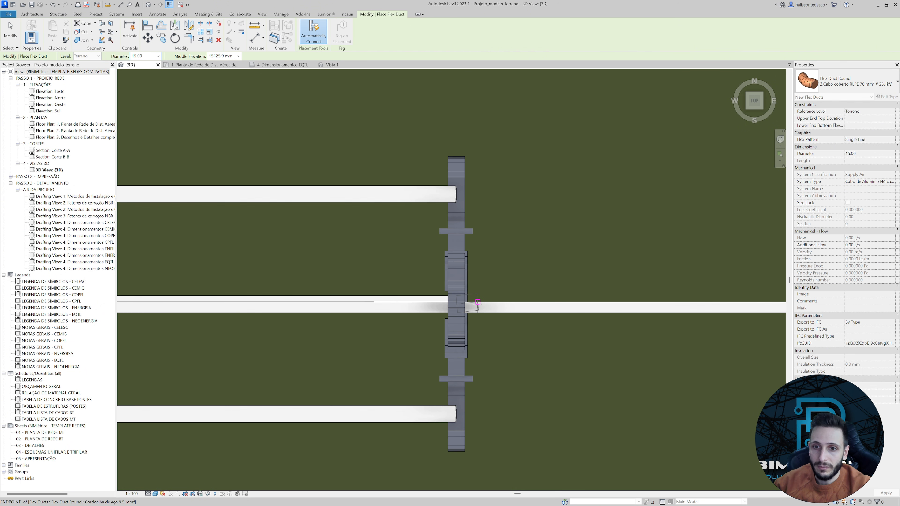
# Run the new covered cable straight along the messenger past the remaining spacers and end it just beyond the far pole's bracket.
pyautogui.moveTo(682, 314); pyautogui.dragTo(319, 313, button='middle')
pyautogui.scroll(-4, 374, 312)
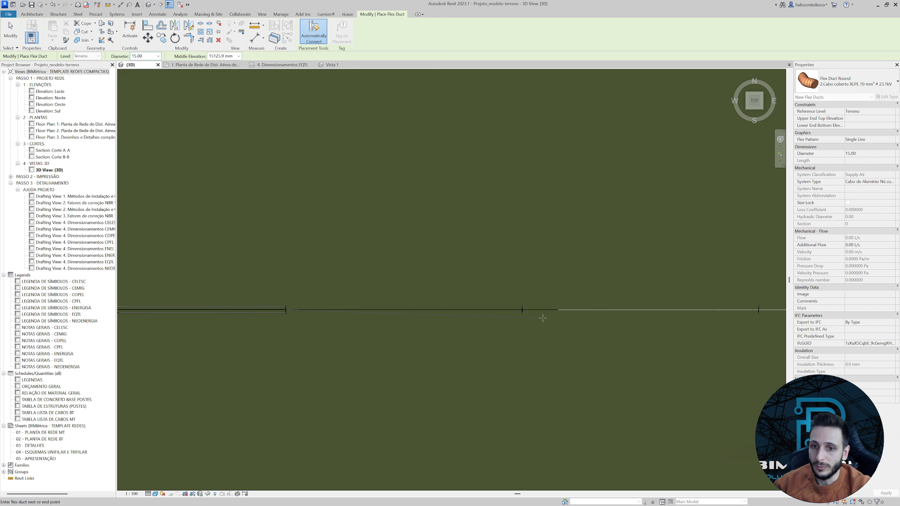
pyautogui.scroll(-4, 540, 314)
pyautogui.moveTo(660, 314); pyautogui.dragTo(412, 314, button='middle')
pyautogui.scroll(3, 462, 314)
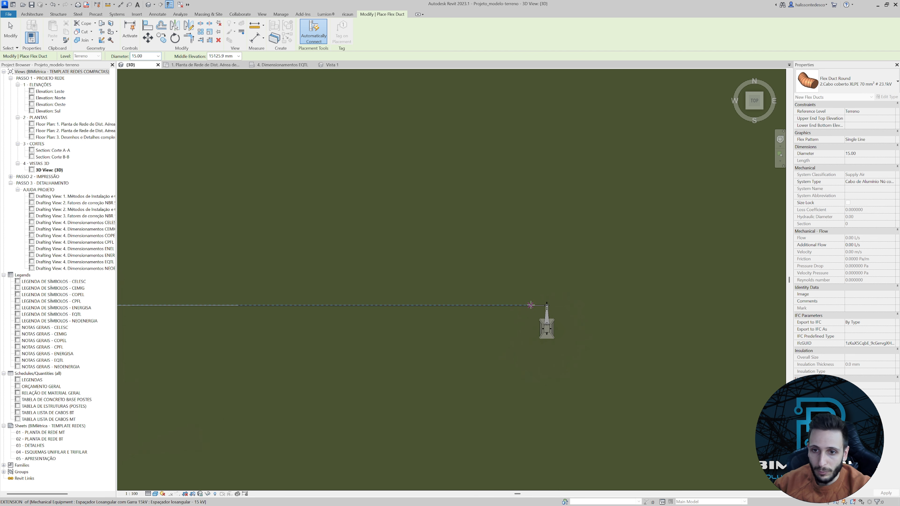
pyautogui.scroll(6, 546, 305)
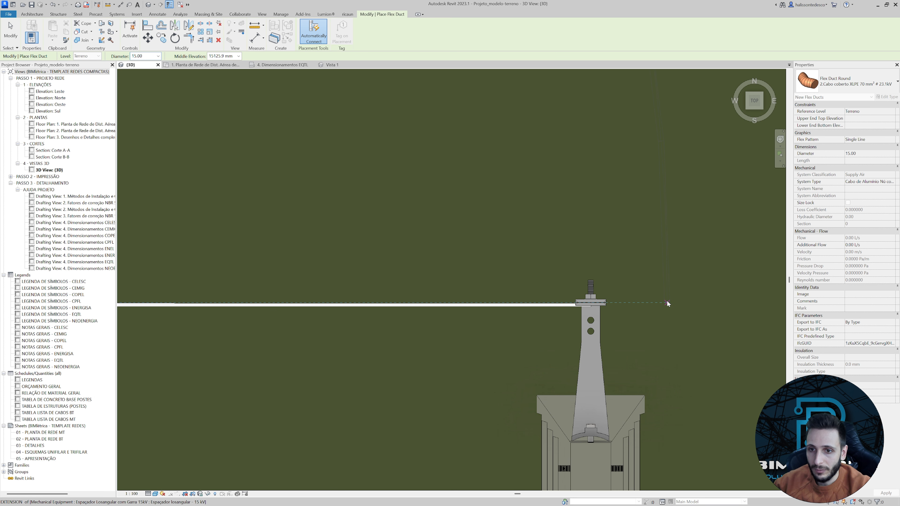
pyautogui.click(667, 300)
pyautogui.scroll(-4, 667, 301)
pyautogui.press('Escape')
pyautogui.press('Escape')
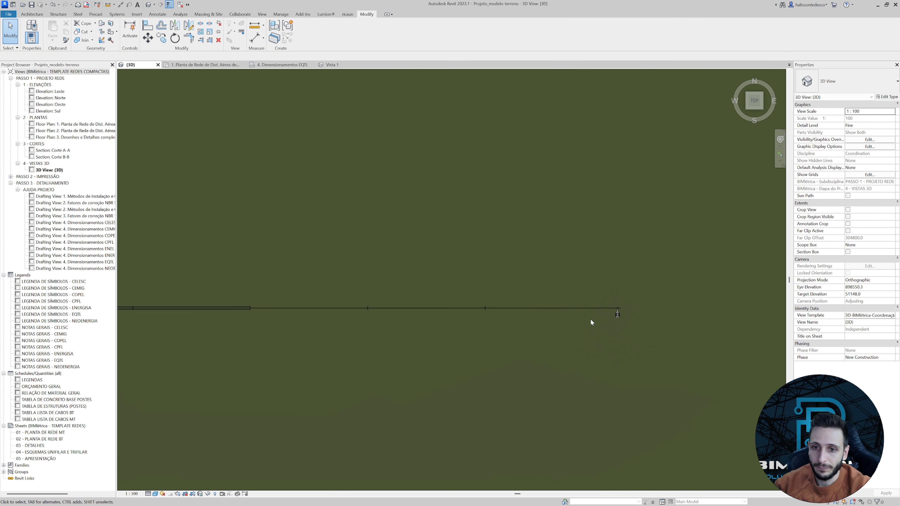
# Raise the new cable's free end in Front view to just below the messenger at the far pole and adjust its end tangent.
pyautogui.keyDown('shift'); pyautogui.moveTo(591, 320); pyautogui.dragTo(579, 293, button='middle'); pyautogui.keyUp('shift')
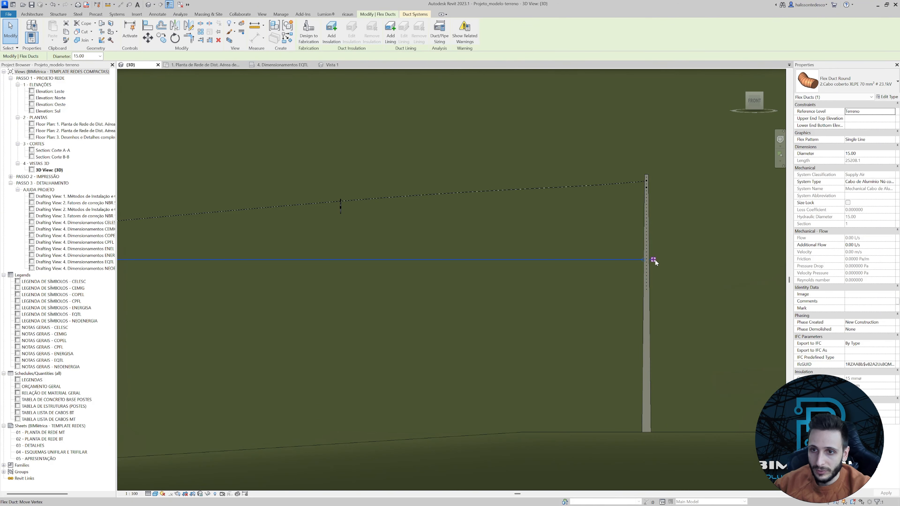
pyautogui.moveTo(654, 260); pyautogui.dragTo(658, 189)
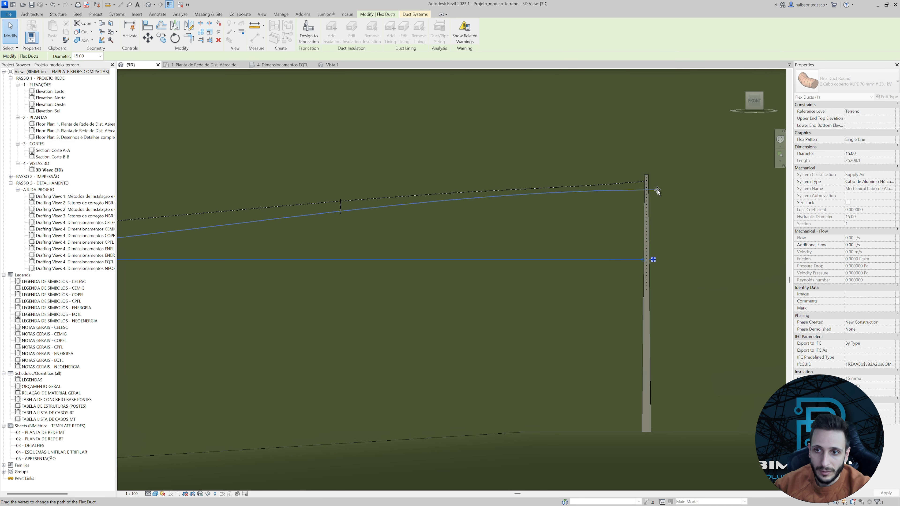
pyautogui.moveTo(657, 190); pyautogui.dragTo(604, 191)
pyautogui.scroll(3, 638, 194)
pyautogui.scroll(-3, 552, 191)
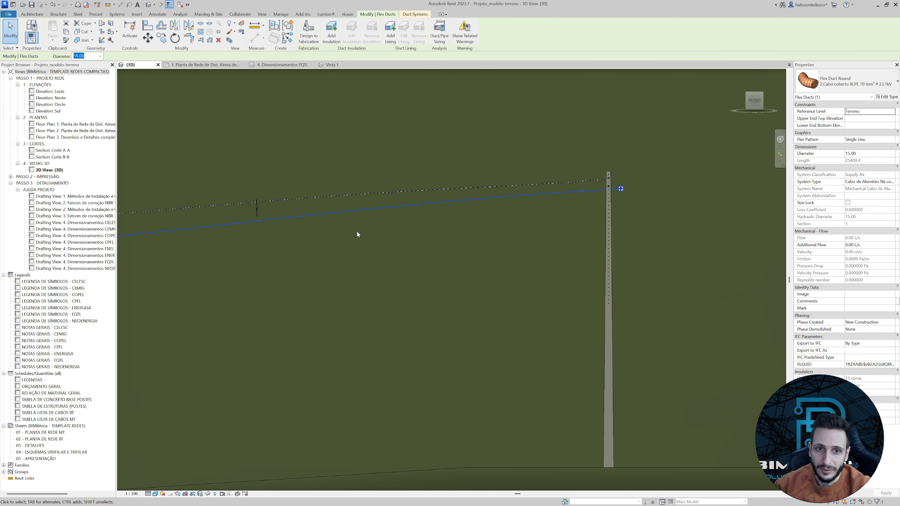
# Adjust the new cable's start tangent at the third spacer so it follows the messenger's slope.
pyautogui.moveTo(357, 234); pyautogui.dragTo(451, 231, button='middle')
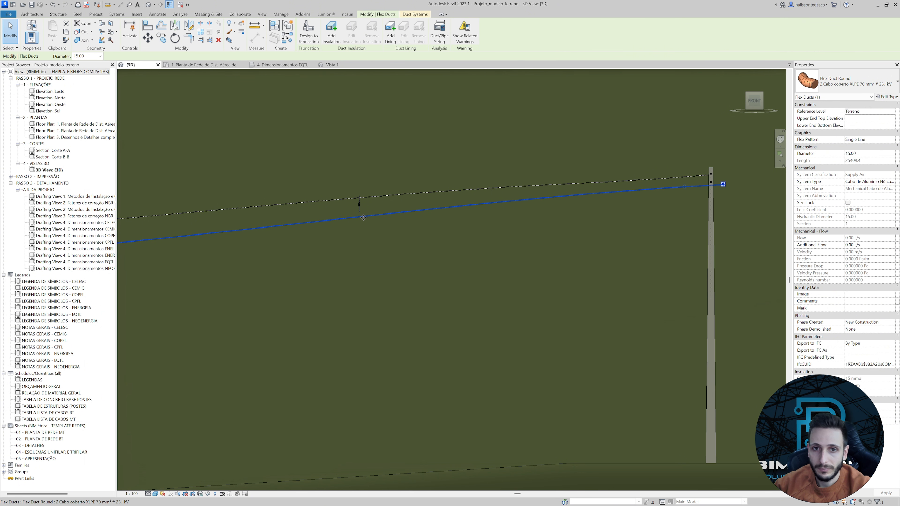
pyautogui.moveTo(342, 217); pyautogui.dragTo(440, 236, button='middle')
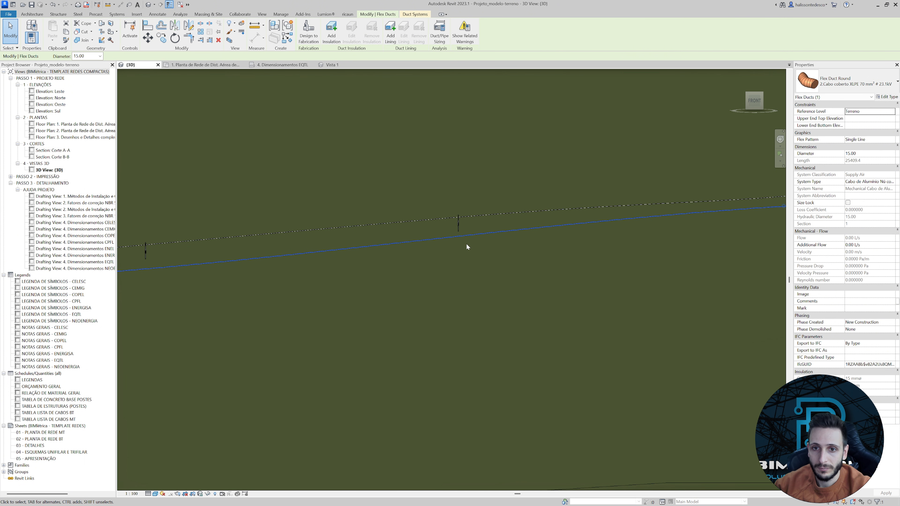
pyautogui.scroll(-2, 467, 247)
pyautogui.moveTo(331, 262); pyautogui.dragTo(471, 248, button='middle')
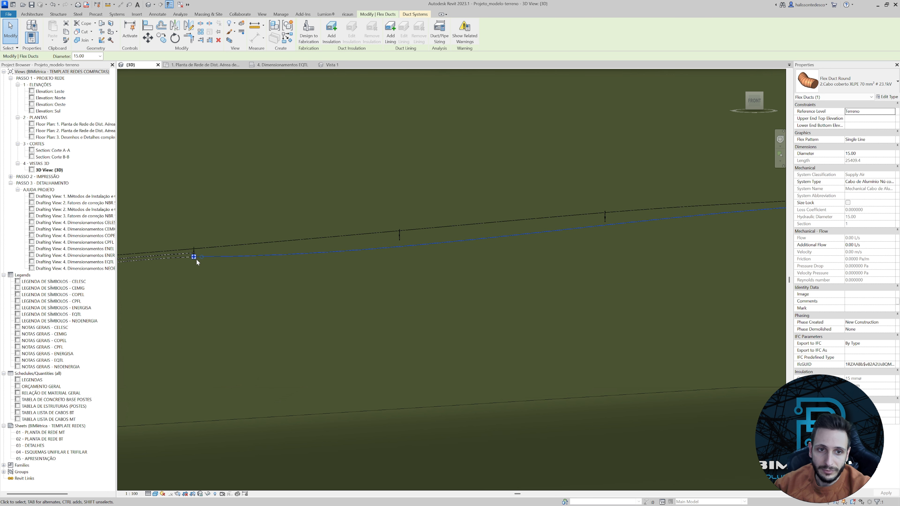
pyautogui.moveTo(202, 257); pyautogui.dragTo(216, 258)
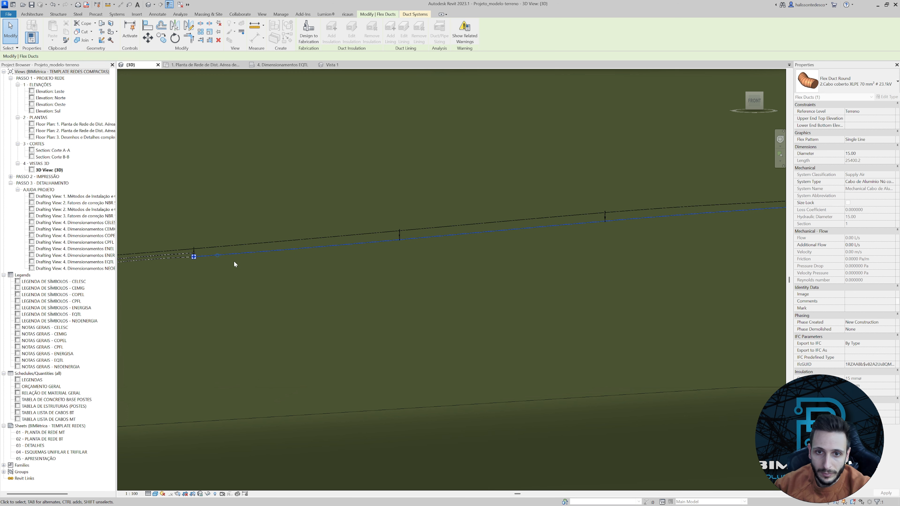
pyautogui.click(248, 264)
# Insert a vertex in the new cable at the fourth spacer and move it up onto the spacer's lowest connector.
pyautogui.scroll(3, 412, 248)
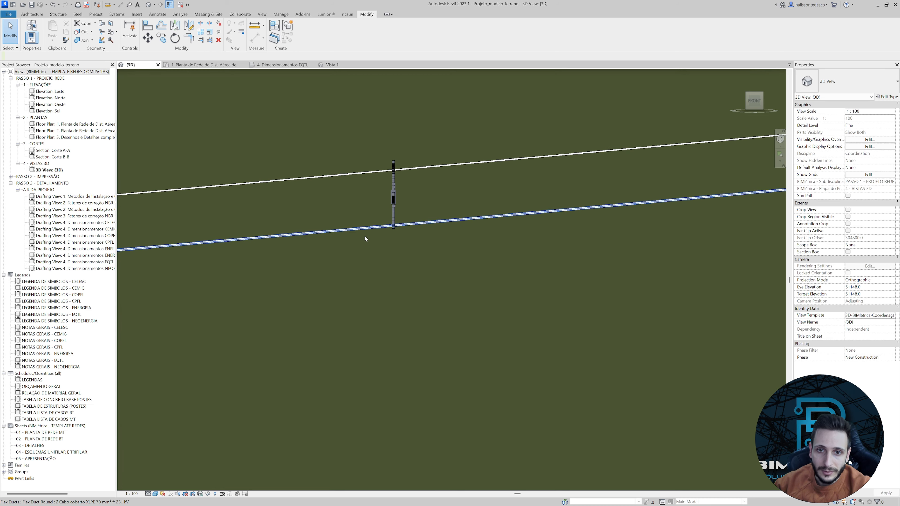
pyautogui.scroll(5, 379, 231)
pyautogui.click(393, 219)
pyautogui.scroll(2, 384, 224)
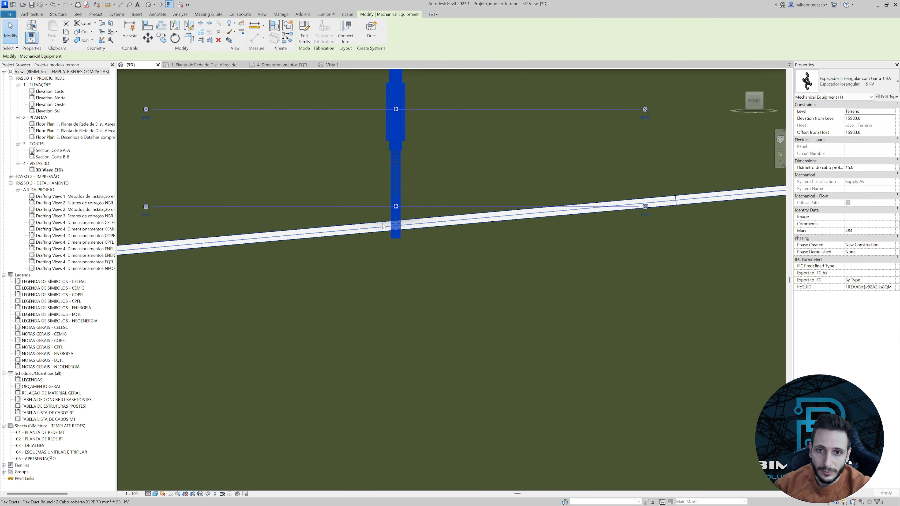
pyautogui.rightClick(381, 223)
pyautogui.click(404, 257)
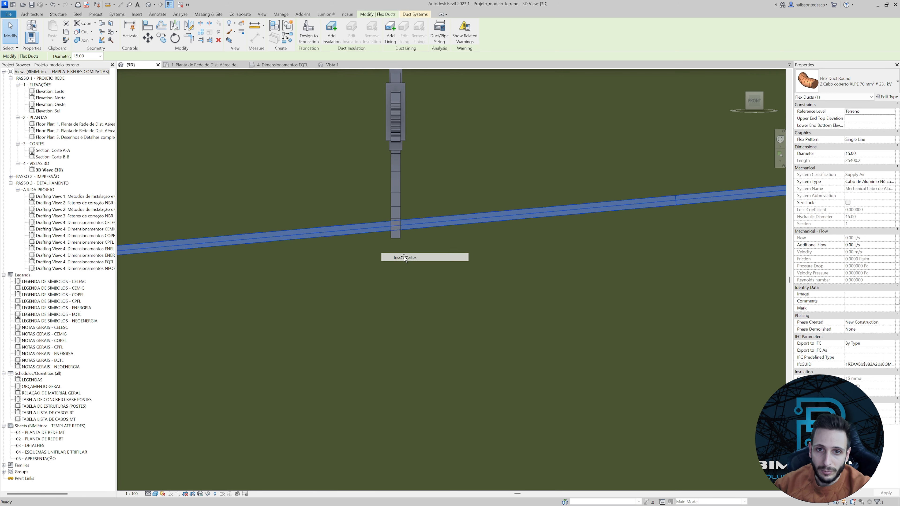
pyautogui.moveTo(395, 226); pyautogui.dragTo(395, 207)
pyautogui.click(392, 220)
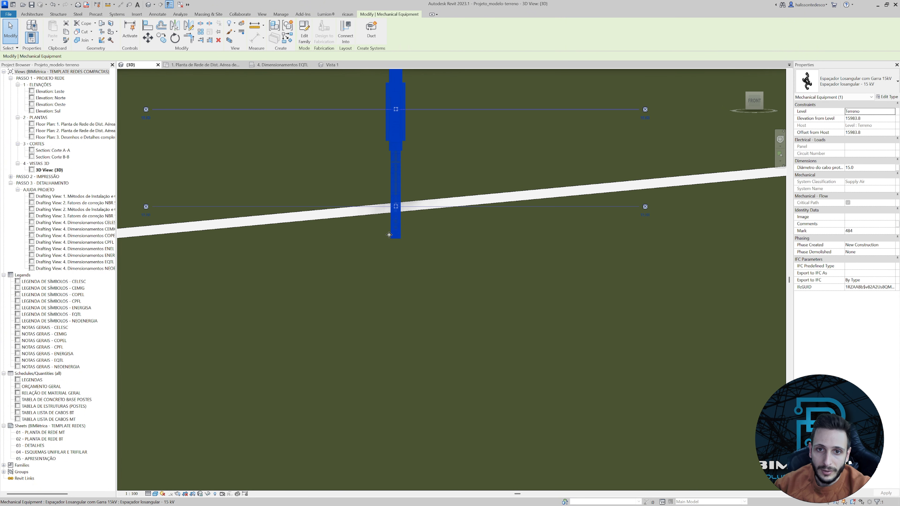
# Insert a vertex in the new cable at the fifth spacer and align it with that spacer's lowest connector.
pyautogui.scroll(-4, 397, 231)
pyautogui.moveTo(403, 243); pyautogui.dragTo(391, 280, button='middle')
pyautogui.scroll(5, 393, 215)
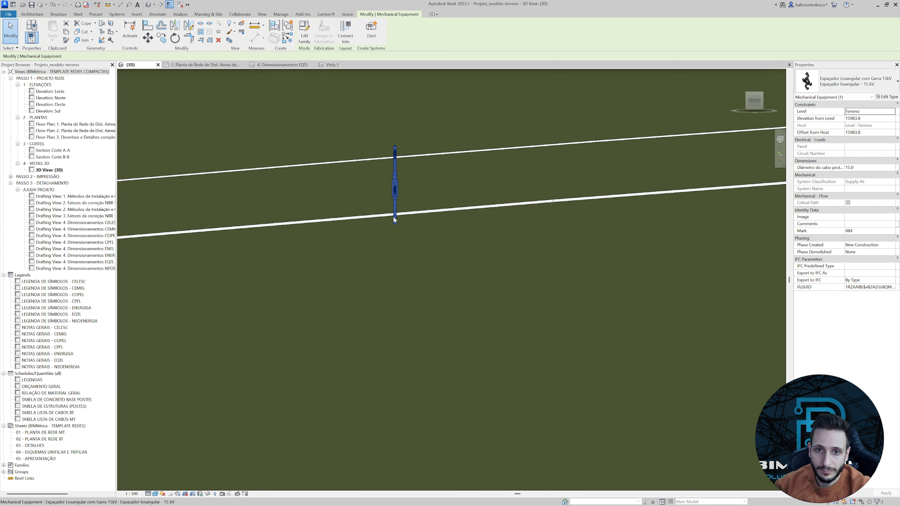
pyautogui.click(384, 214)
pyautogui.scroll(4, 390, 216)
pyautogui.scroll(2, 390, 216)
pyautogui.click(407, 187)
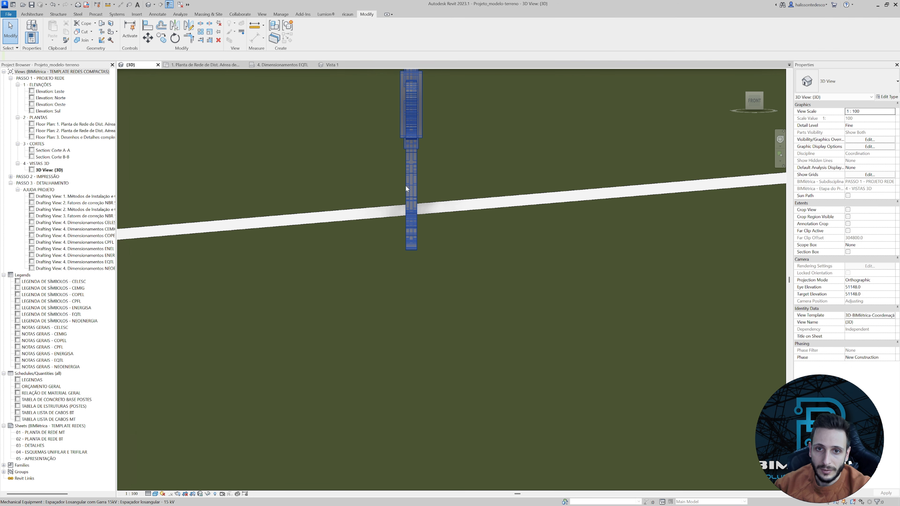
pyautogui.click(396, 206)
pyautogui.rightClick(396, 205)
pyautogui.click(421, 241)
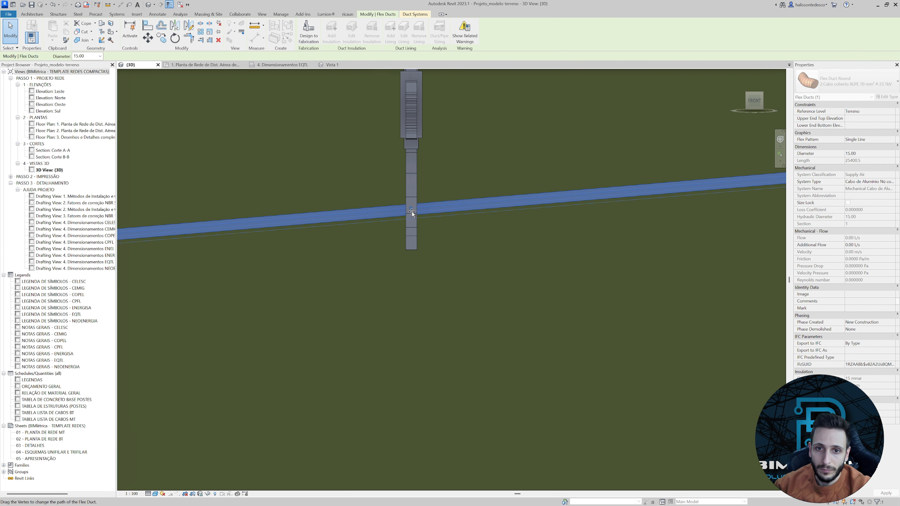
pyautogui.click(389, 234)
pyautogui.click(408, 233)
pyautogui.scroll(-8, 407, 233)
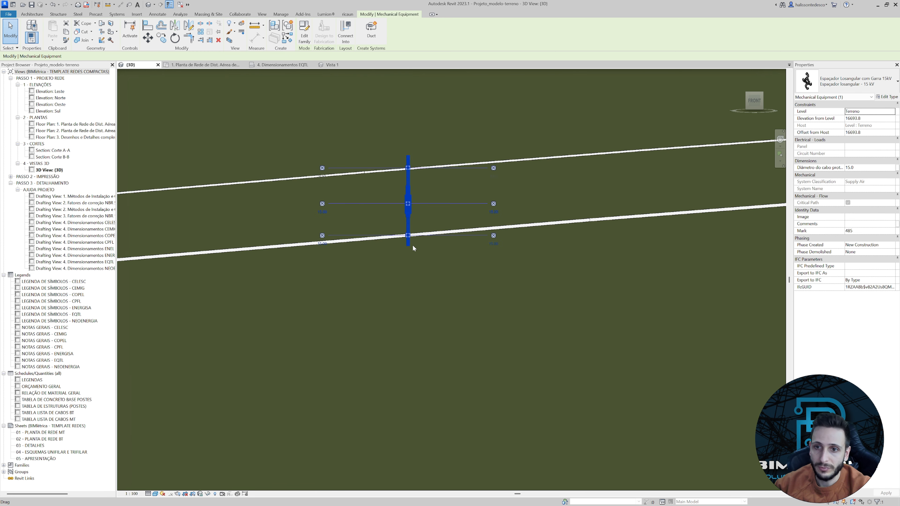
# Look along the span to the far pole and set the 3D view to Top.
pyautogui.click(524, 280)
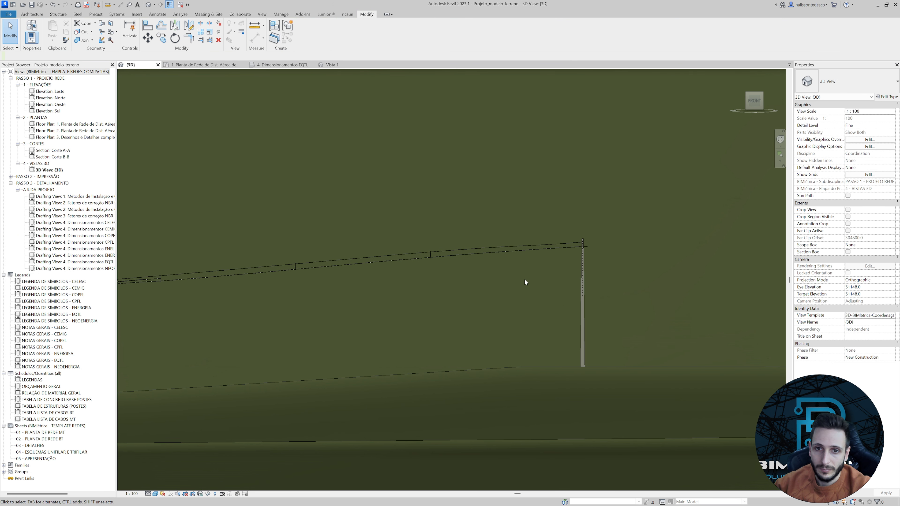
pyautogui.scroll(-3, 525, 279)
pyautogui.keyDown('shift'); pyautogui.moveTo(513, 291); pyautogui.dragTo(534, 292, button='middle'); pyautogui.keyUp('shift')
pyautogui.keyDown('shift'); pyautogui.moveTo(218, 216); pyautogui.dragTo(550, 328, button='middle'); pyautogui.keyUp('shift')
pyautogui.scroll(4, 550, 325)
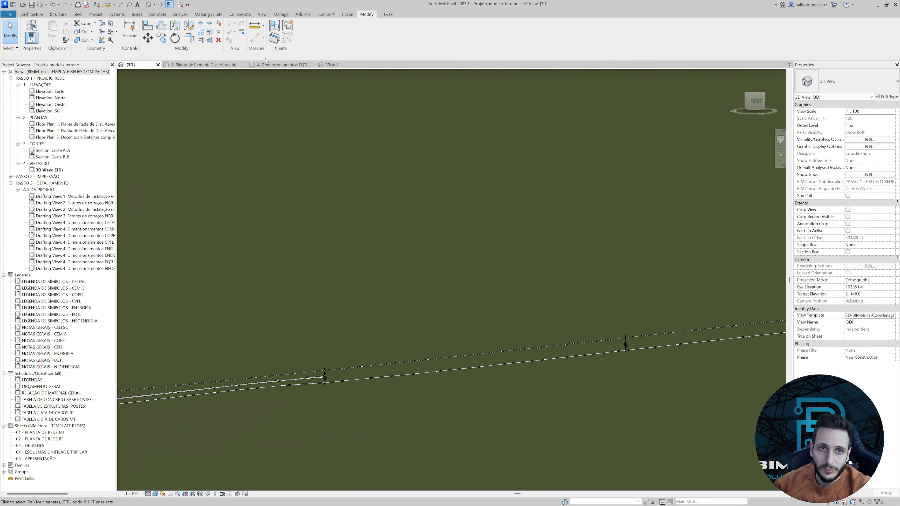
pyautogui.scroll(-1, 731, 150)
pyautogui.keyDown('shift'); pyautogui.moveTo(731, 150); pyautogui.dragTo(731, 188, button='middle'); pyautogui.keyUp('shift')
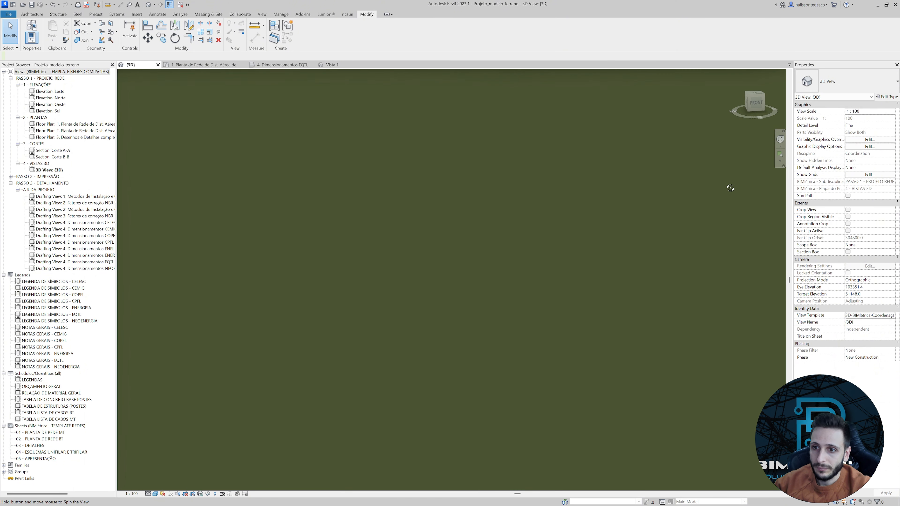
pyautogui.click(756, 96)
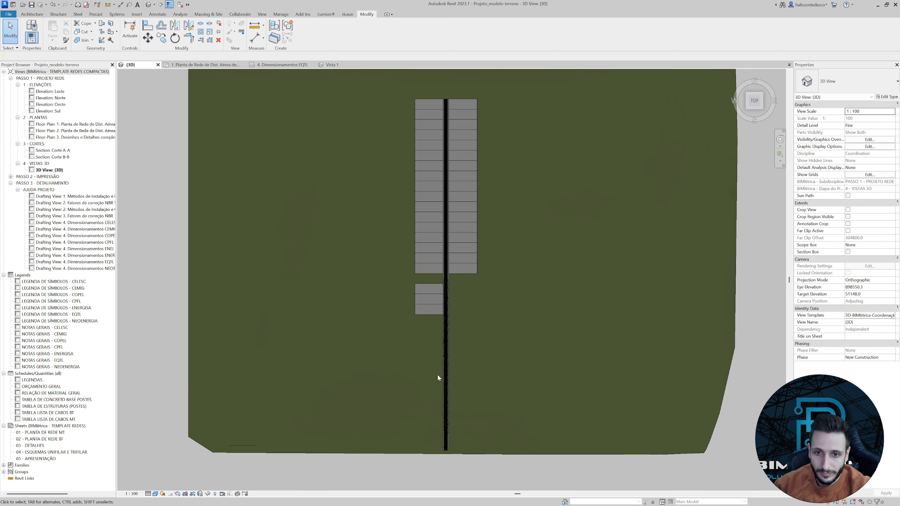
# Draw a 15 mm XLPE covered flex duct from the third spacer's north connector straight to just past the far pole.
pyautogui.scroll(8, 338, 383)
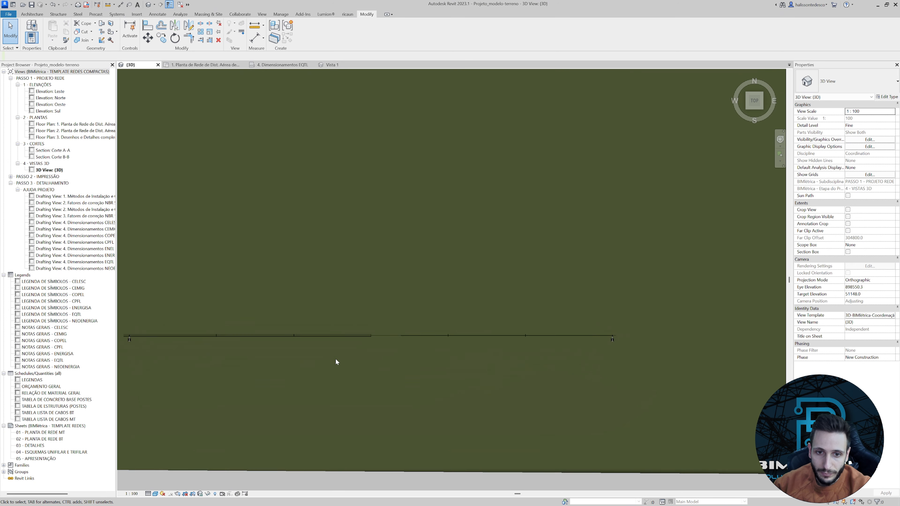
pyautogui.scroll(4, 333, 310)
pyautogui.click(307, 310)
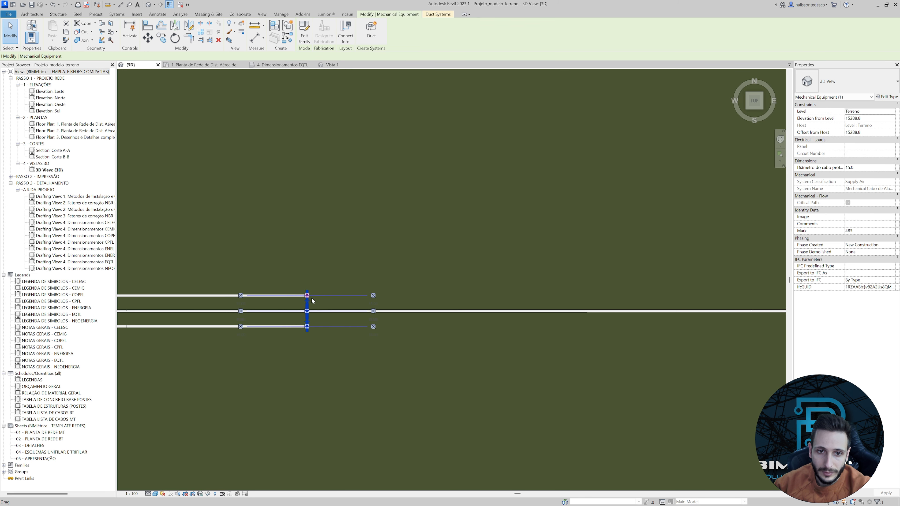
pyautogui.scroll(2, 302, 295)
pyautogui.scroll(2, 301, 294)
pyautogui.scroll(3, 296, 287)
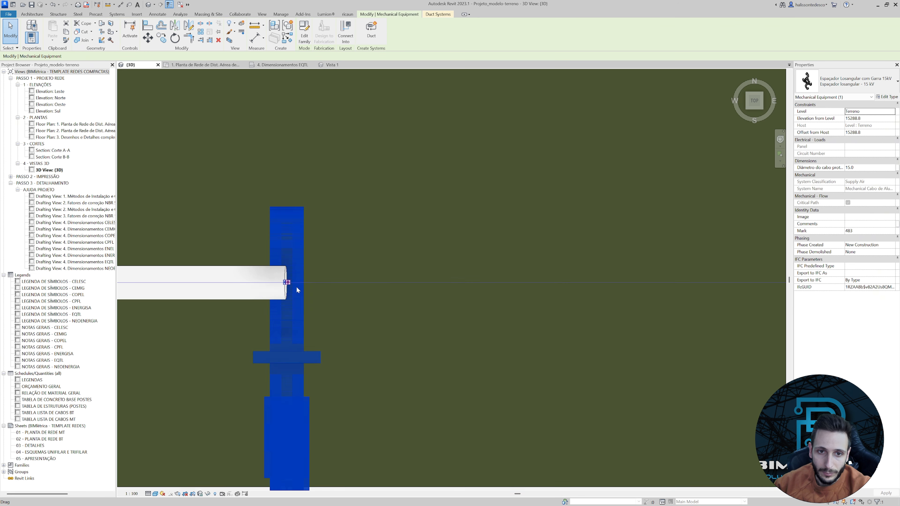
pyautogui.rightClick(284, 280)
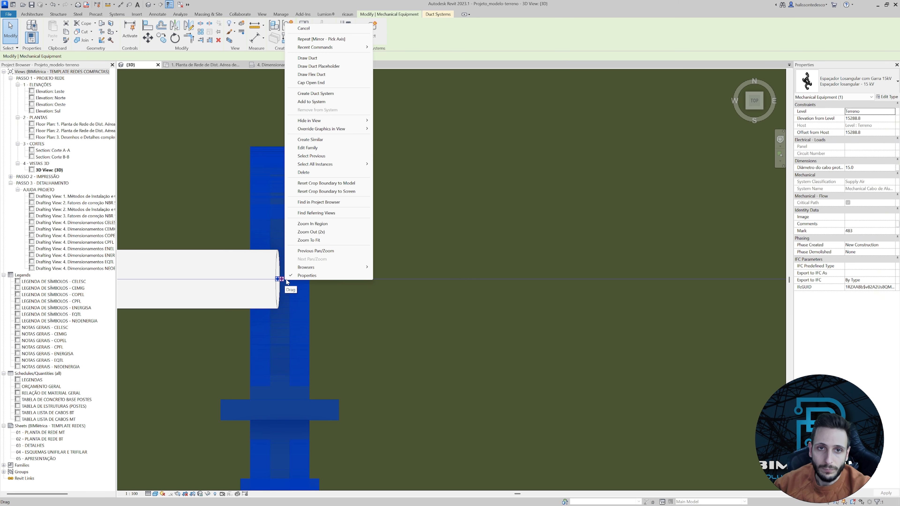
pyautogui.click(335, 75)
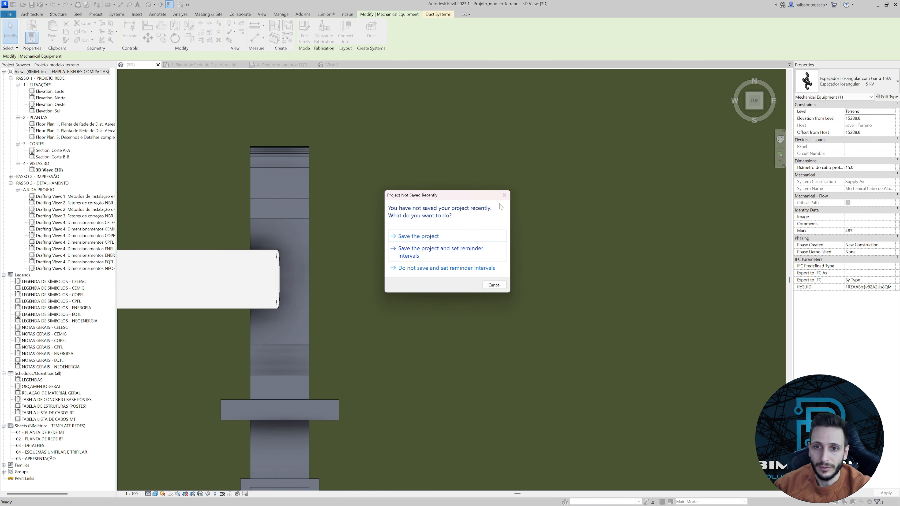
pyautogui.click(505, 195)
pyautogui.scroll(-6, 408, 281)
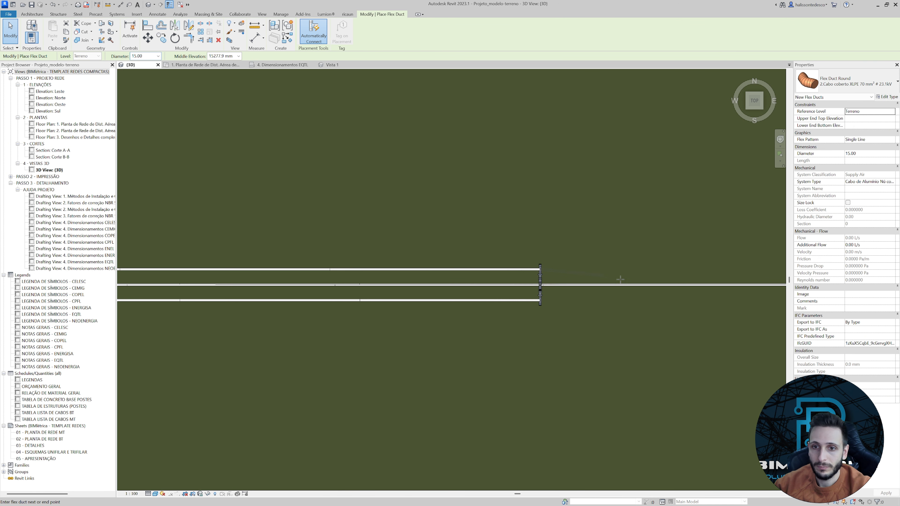
pyautogui.scroll(2, 329, 276)
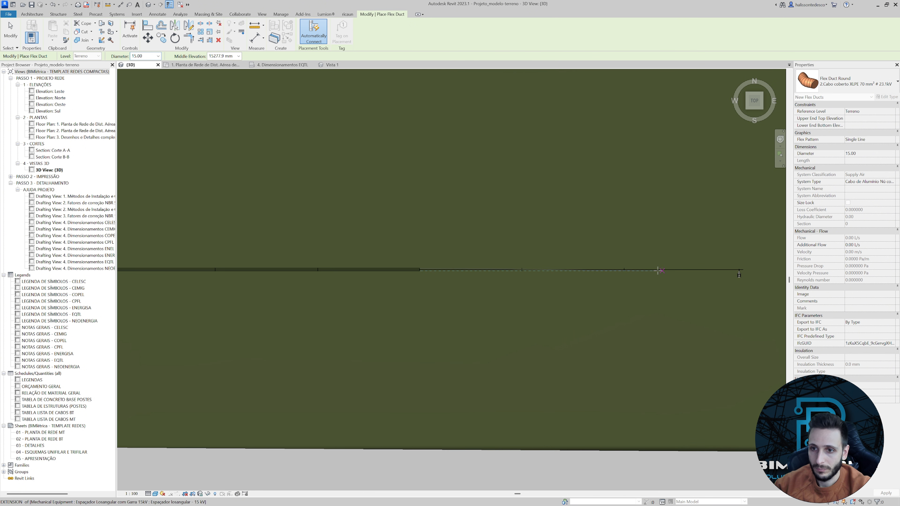
pyautogui.scroll(4, 489, 271)
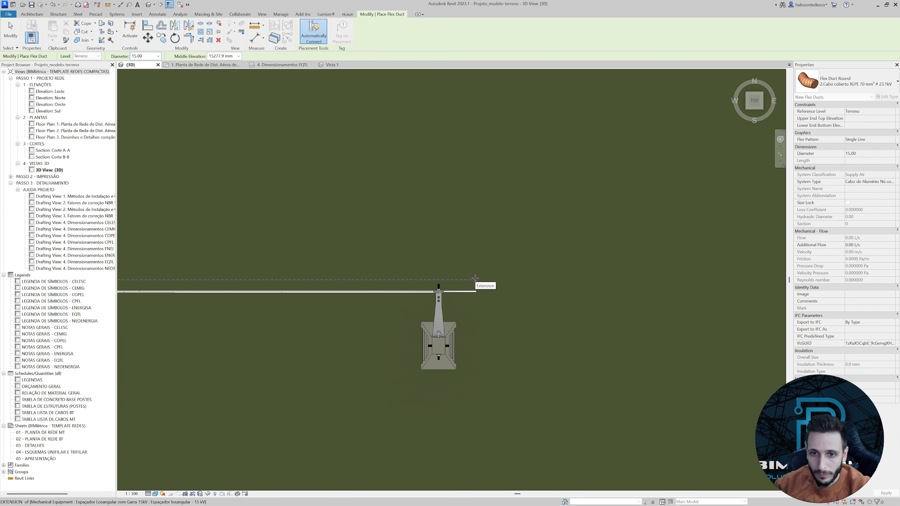
pyautogui.click(475, 279)
pyautogui.press('Escape')
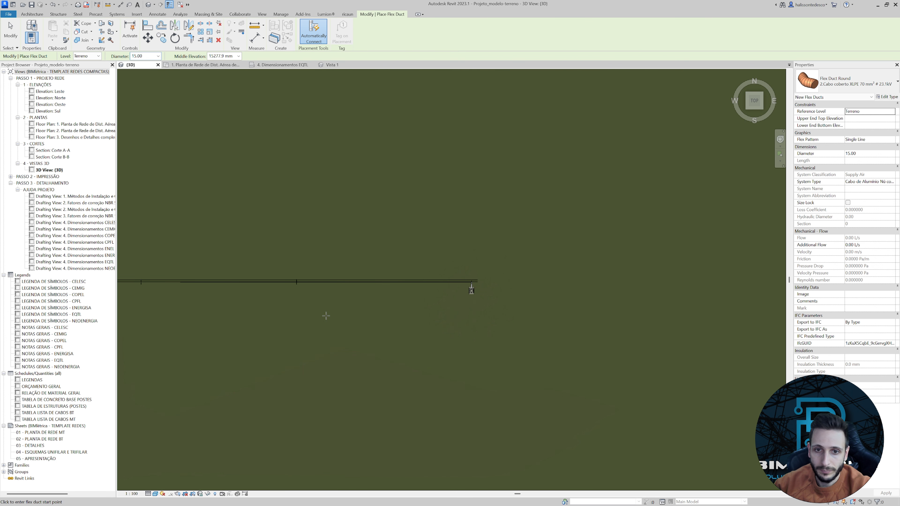
# Draw a second 15 mm XLPE covered flex duct from the third spacer's south connector straight to just past the far pole.
pyautogui.scroll(3, 304, 281)
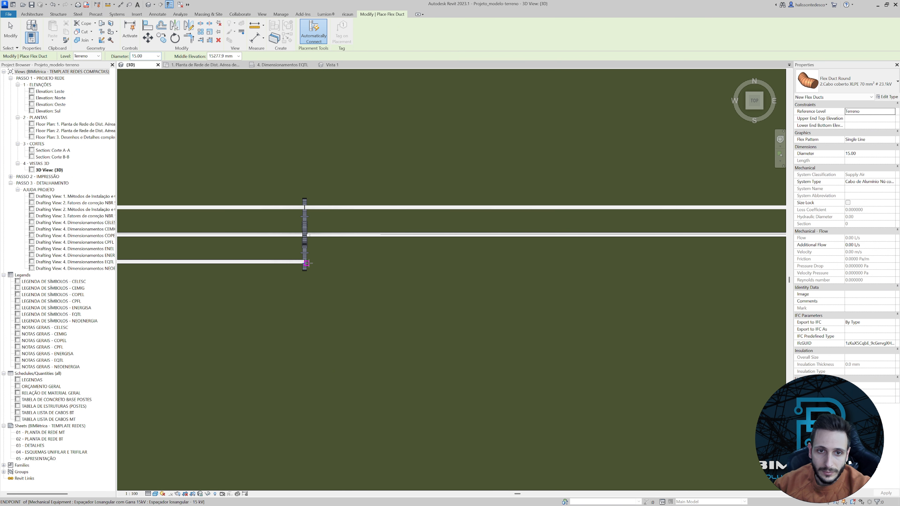
pyautogui.press('Escape')
pyautogui.click(306, 261)
pyautogui.scroll(5, 303, 256)
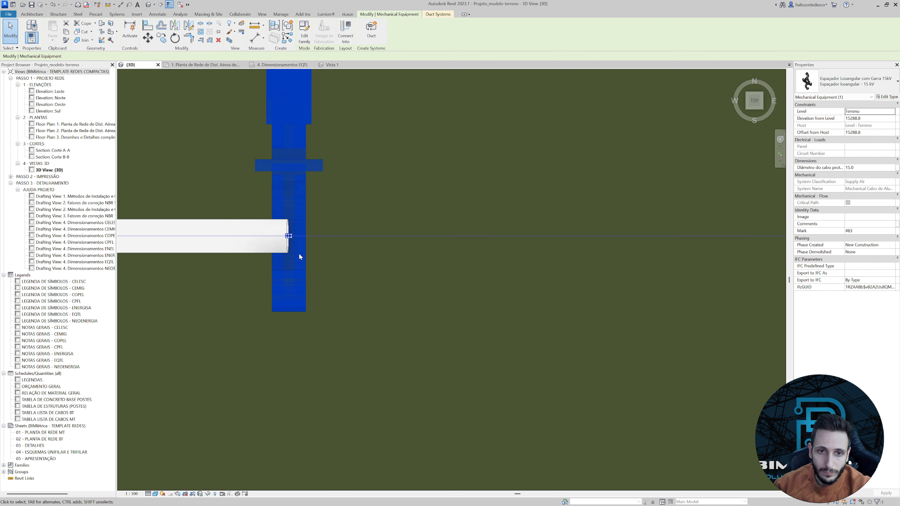
pyautogui.rightClick(292, 235)
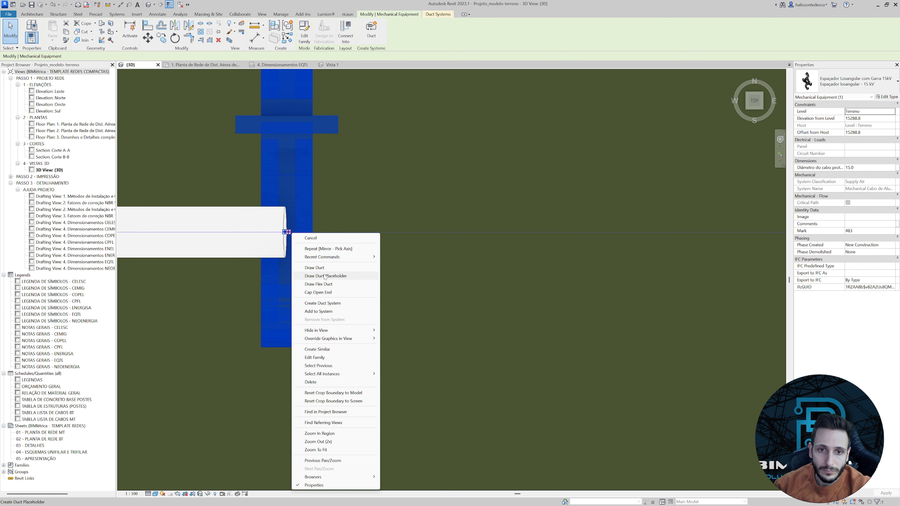
pyautogui.click(354, 284)
pyautogui.scroll(-8, 392, 283)
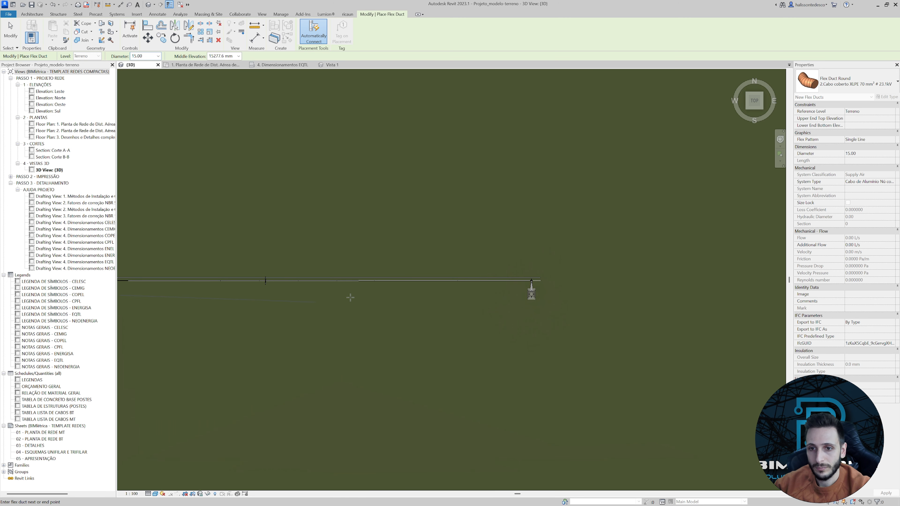
pyautogui.scroll(5, 527, 294)
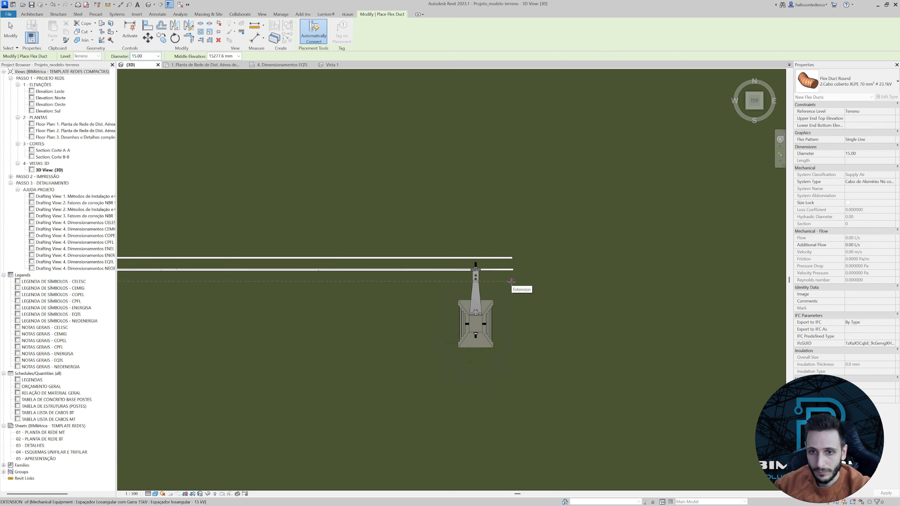
pyautogui.click(514, 281)
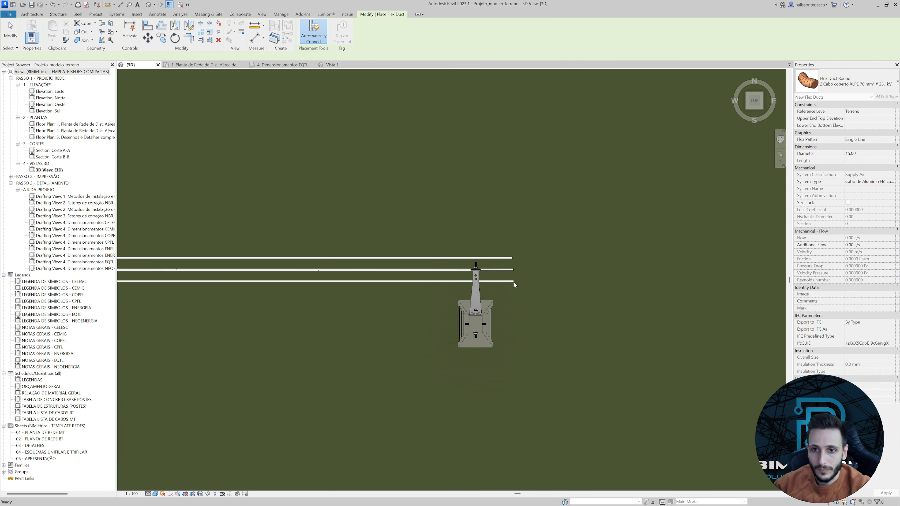
pyautogui.press('Escape')
pyautogui.press('Escape')
# In Front view, raise the free end of one new side cable to just below the messenger at the far pole.
pyautogui.scroll(-2, 497, 277)
pyautogui.scroll(-3, 410, 234)
pyautogui.keyDown('shift'); pyautogui.moveTo(395, 250); pyautogui.dragTo(520, 176, button='middle'); pyautogui.keyUp('shift')
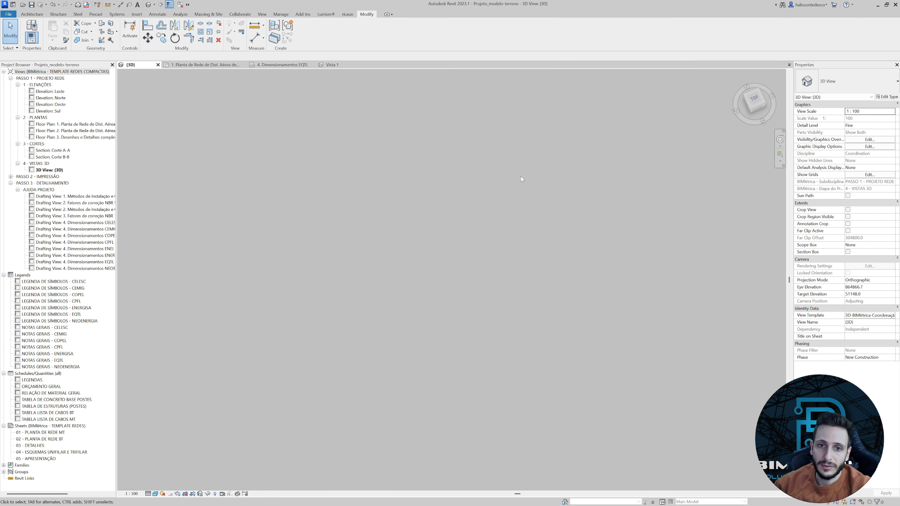
pyautogui.click(756, 111)
pyautogui.scroll(6, 260, 290)
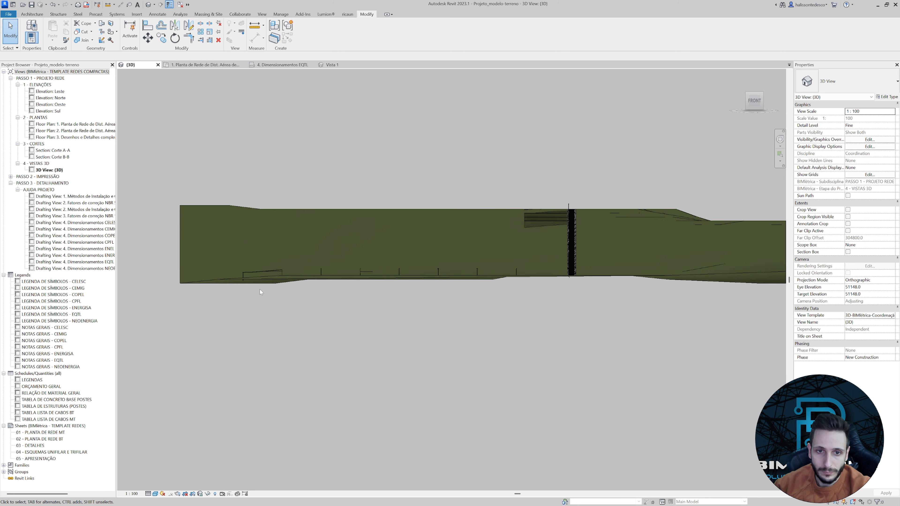
pyautogui.scroll(4, 437, 239)
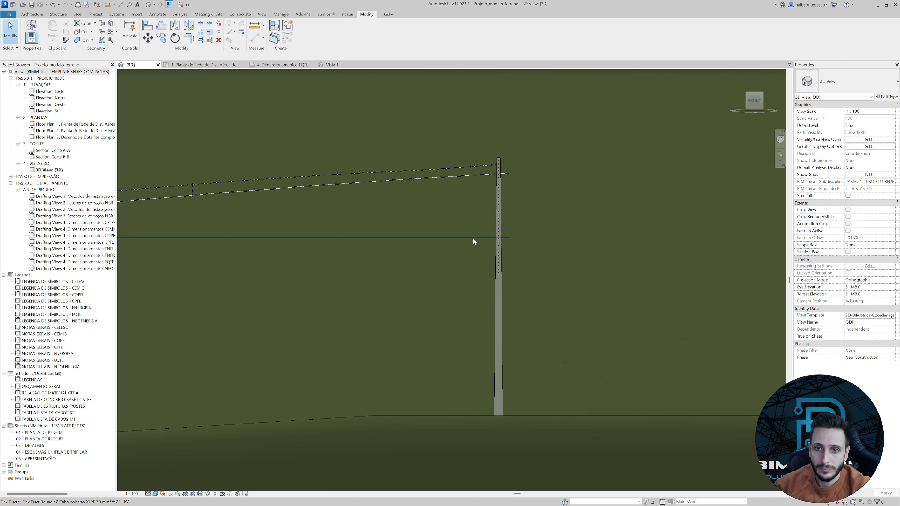
pyautogui.moveTo(490, 187); pyautogui.dragTo(482, 305, button='middle')
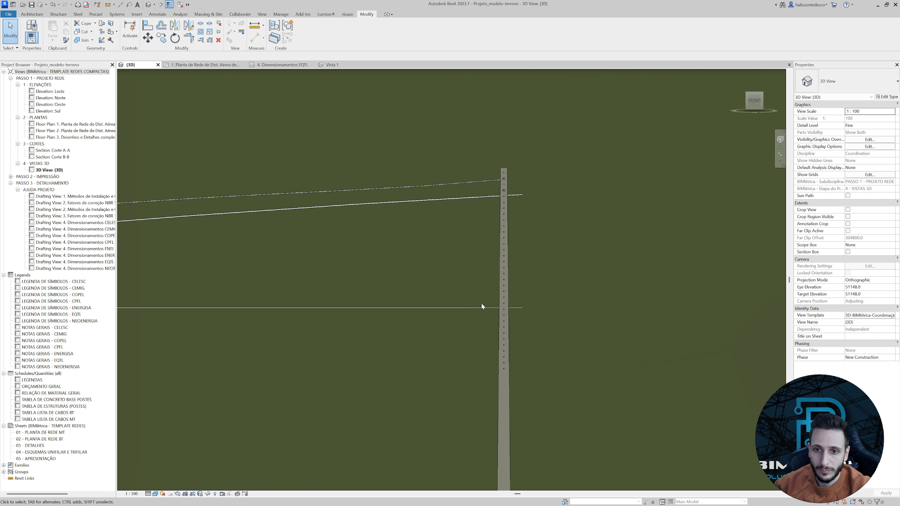
pyautogui.click(510, 308)
pyautogui.moveTo(524, 310); pyautogui.dragTo(523, 188)
pyautogui.moveTo(524, 187); pyautogui.dragTo(522, 185)
# Raise the other side cable's free end to between the messenger and the lowest cable at the far pole.
pyautogui.click(519, 308)
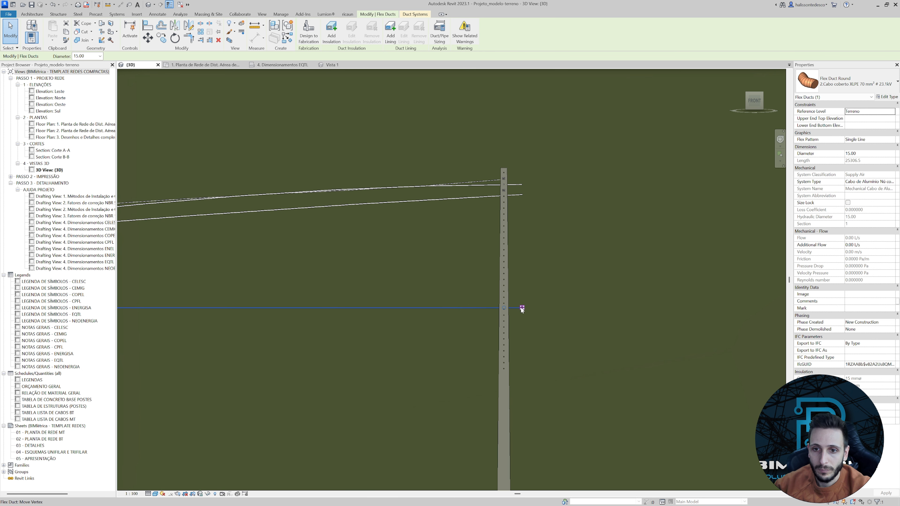
pyautogui.moveTo(523, 308); pyautogui.dragTo(523, 189)
pyautogui.scroll(6, 520, 191)
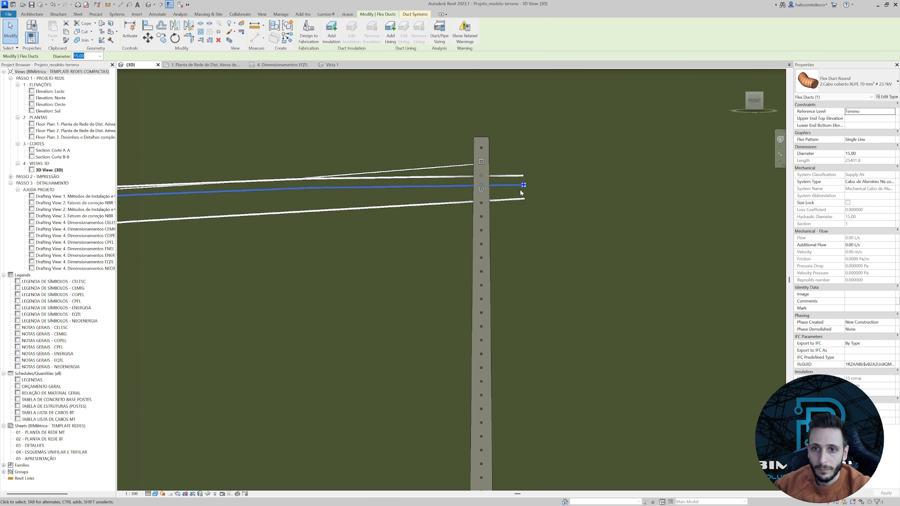
# With the higher side cable temporarily hidden, raise the other side cable's free end to the same height and restore the hidden cable.
pyautogui.click(518, 153)
pyautogui.press('h')
pyautogui.press('h')
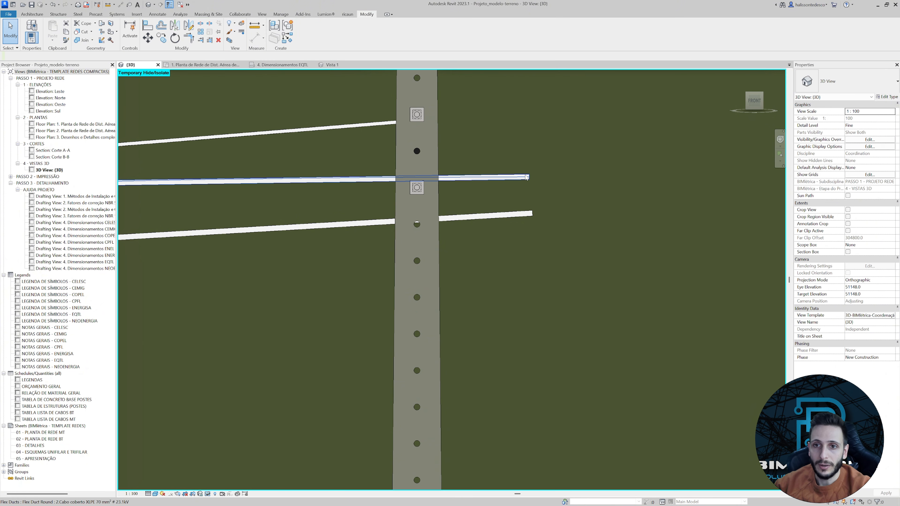
pyautogui.click(529, 178)
pyautogui.moveTo(529, 177); pyautogui.dragTo(528, 156)
pyautogui.click(207, 494)
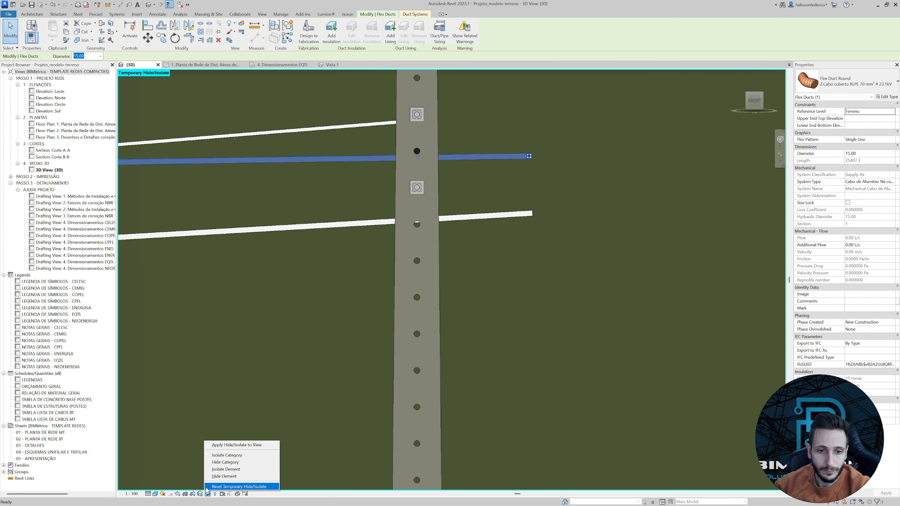
pyautogui.click(234, 486)
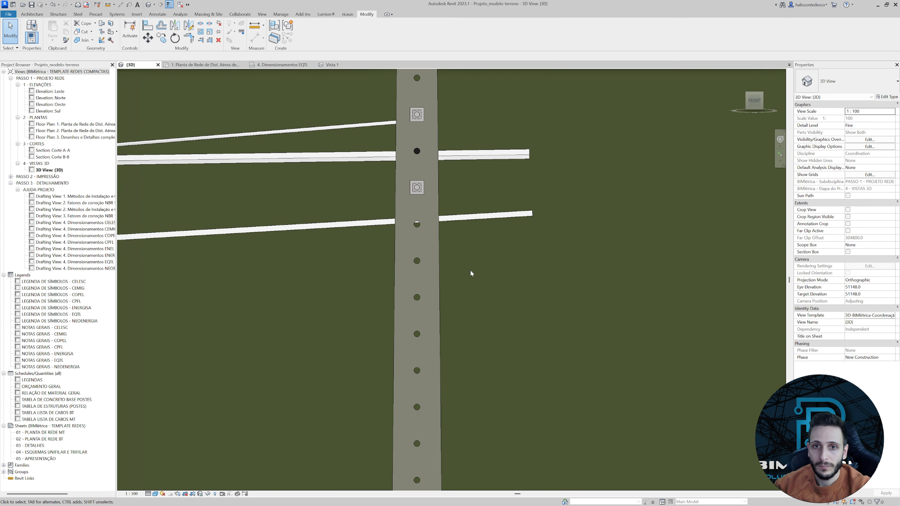
# Adjust the end tangents of both side cables at the far pole so they slope down along the messenger.
pyautogui.keyDown('shift'); pyautogui.moveTo(470, 269); pyautogui.dragTo(424, 294, button='middle'); pyautogui.keyUp('shift')
pyautogui.click(474, 259)
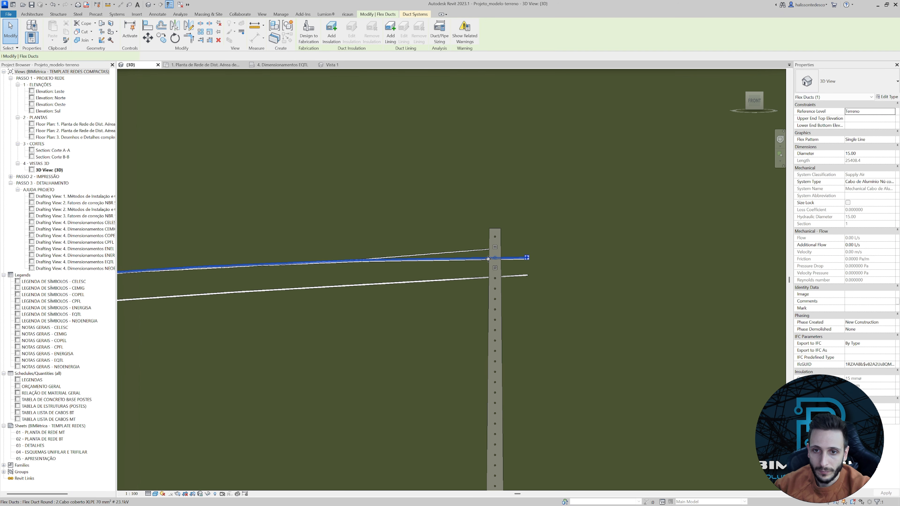
pyautogui.moveTo(495, 259)
pyautogui.mouseDown()
pyautogui.moveTo(465, 264)
pyautogui.moveTo(490, 259)
pyautogui.moveTo(483, 263)
pyautogui.mouseUp()
pyautogui.click(454, 260)
pyautogui.scroll(-3, 483, 263)
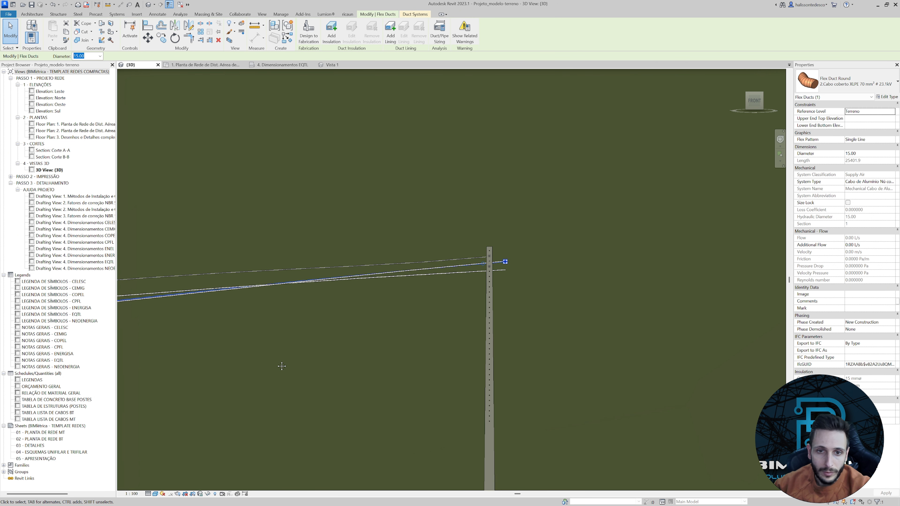
# In Front view, adjust the side cable's tangent at its starting spacer so it runs parallel to the messenger.
pyautogui.moveTo(281, 364); pyautogui.dragTo(570, 289, button='middle')
pyautogui.scroll(-2, 569, 288)
pyautogui.moveTo(384, 323); pyautogui.dragTo(451, 325, button='middle')
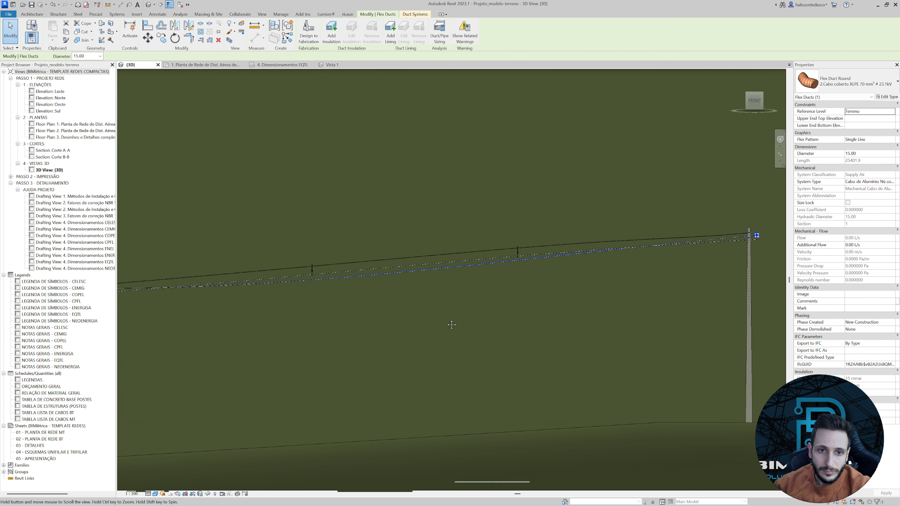
pyautogui.click(754, 101)
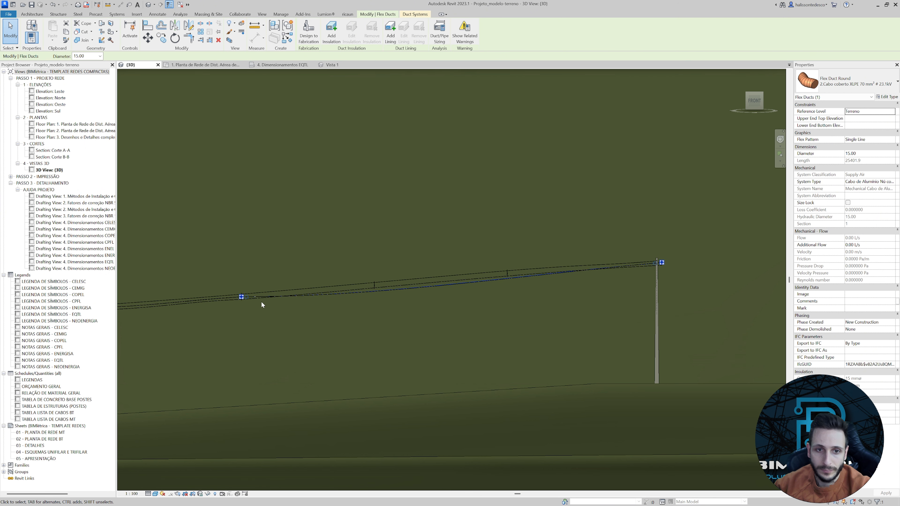
pyautogui.scroll(5, 240, 294)
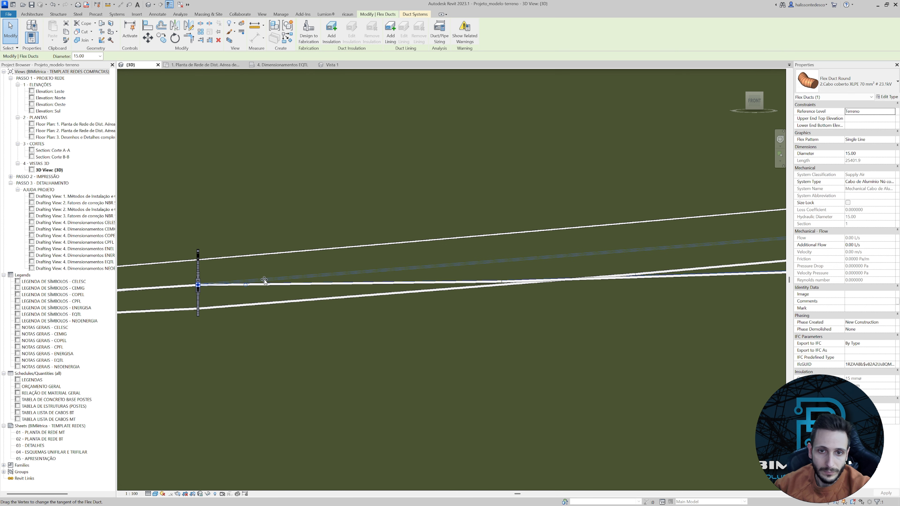
pyautogui.moveTo(265, 281)
pyautogui.mouseDown()
pyautogui.moveTo(280, 283)
pyautogui.moveTo(253, 285)
pyautogui.moveTo(277, 287)
pyautogui.mouseUp()
pyautogui.scroll(-3, 285, 290)
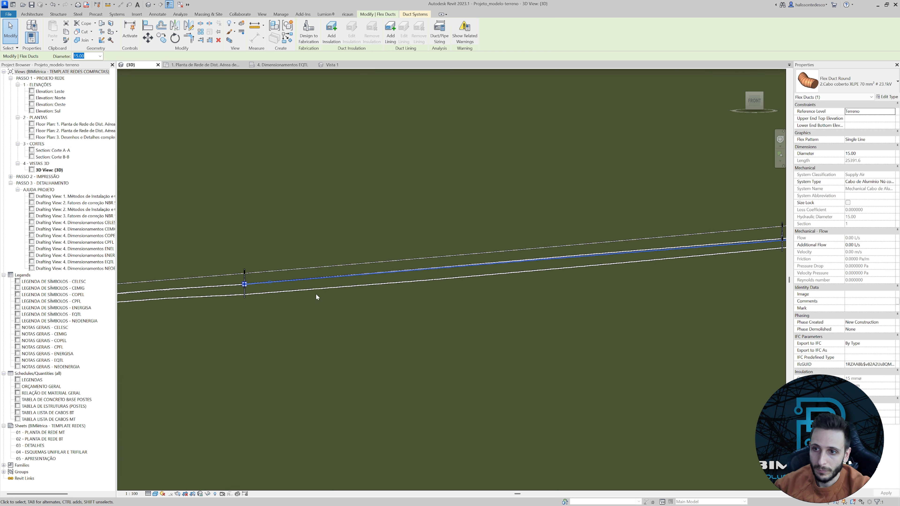
pyautogui.scroll(5, 265, 292)
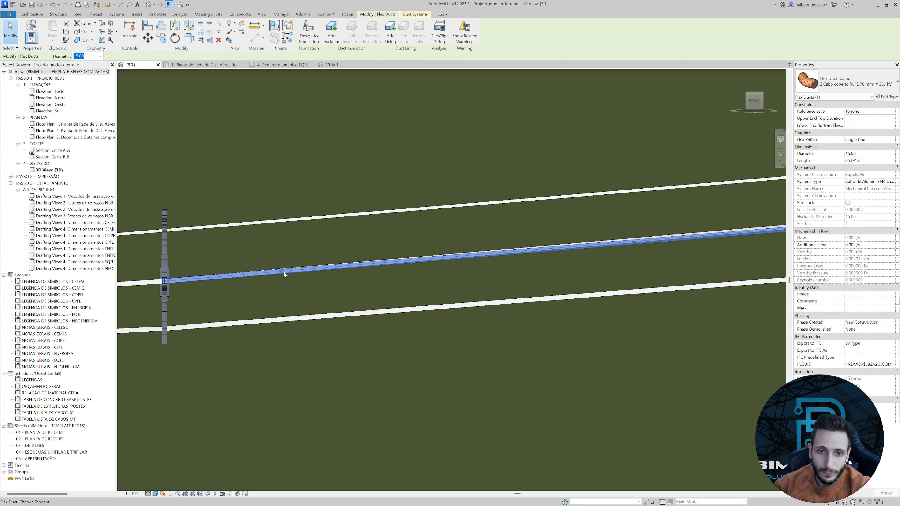
pyautogui.moveTo(284, 271); pyautogui.dragTo(284, 269)
# Insert a vertex in one side cable at the next spacer and raise it to the spacer's side clamp.
pyautogui.scroll(-3, 286, 275)
pyautogui.scroll(-3, 285, 276)
pyautogui.moveTo(672, 240); pyautogui.dragTo(515, 279, button='middle')
pyautogui.scroll(8, 517, 279)
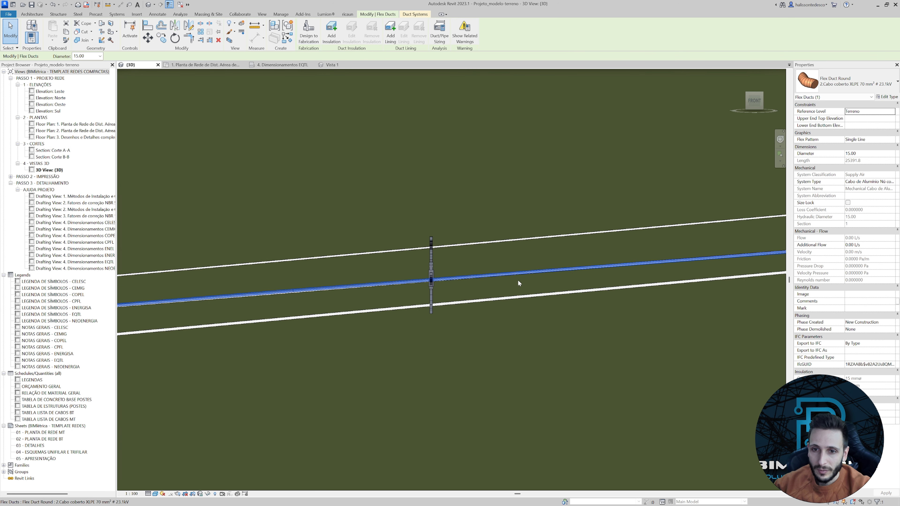
pyautogui.click(381, 241)
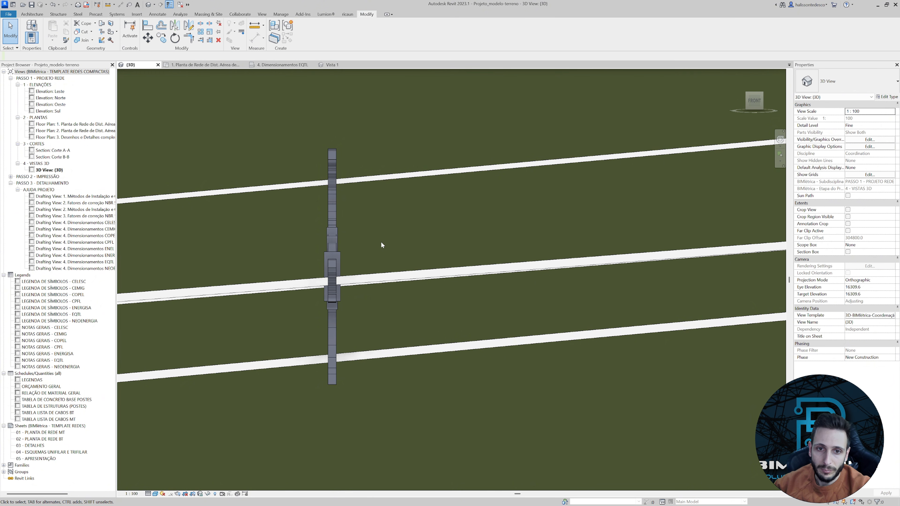
pyautogui.click(336, 256)
pyautogui.scroll(5, 343, 271)
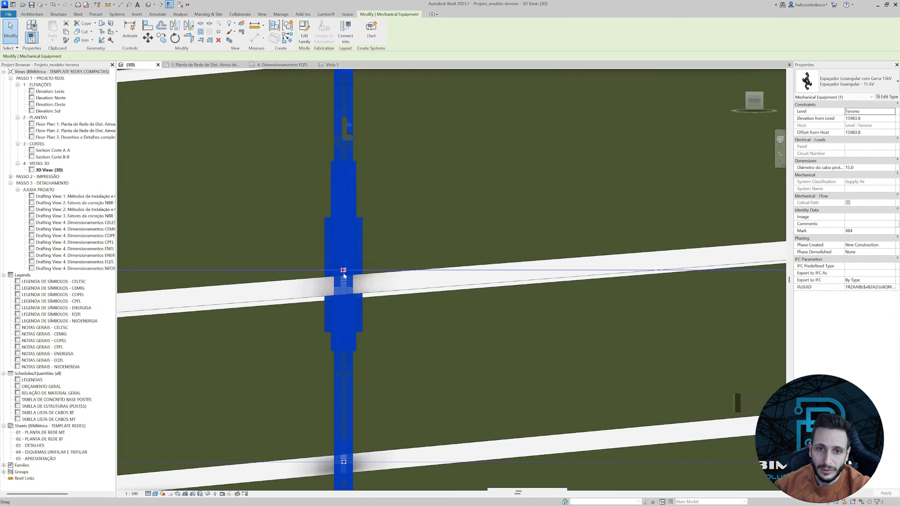
pyautogui.click(320, 282)
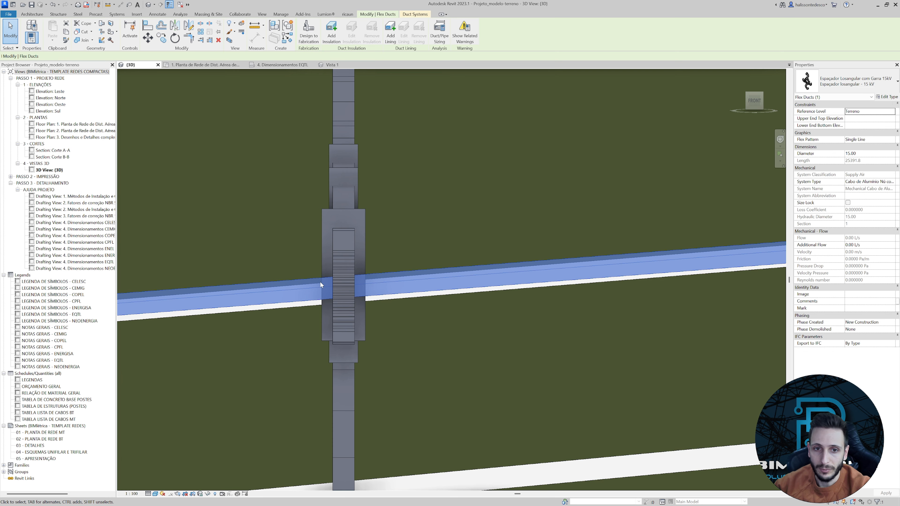
pyautogui.rightClick(315, 285)
pyautogui.click(338, 319)
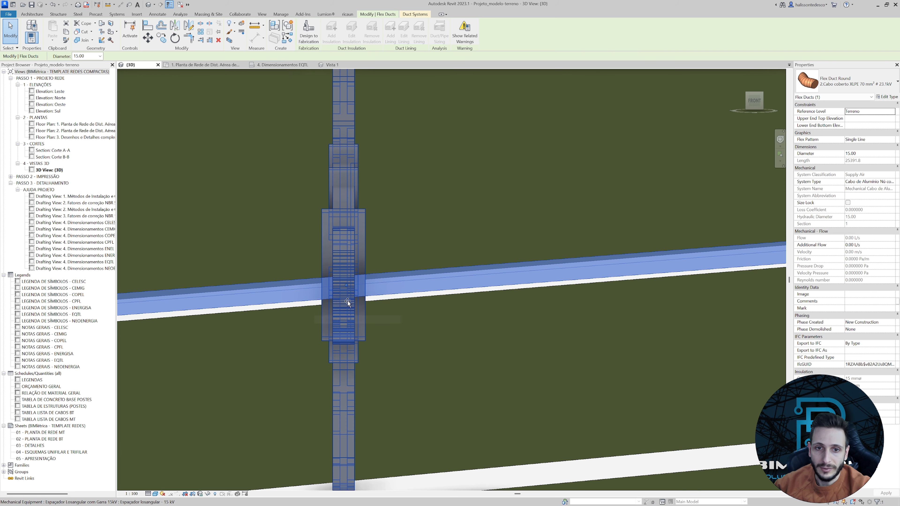
pyautogui.press('Escape')
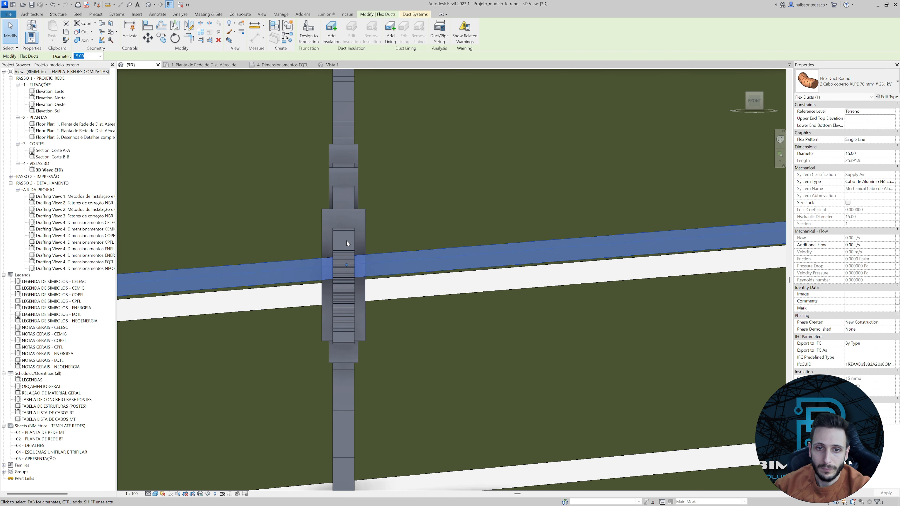
pyautogui.press('Escape')
# Insert a vertex in the other side cable at the same spacer and raise it to the side clamp's height.
pyautogui.click(347, 241)
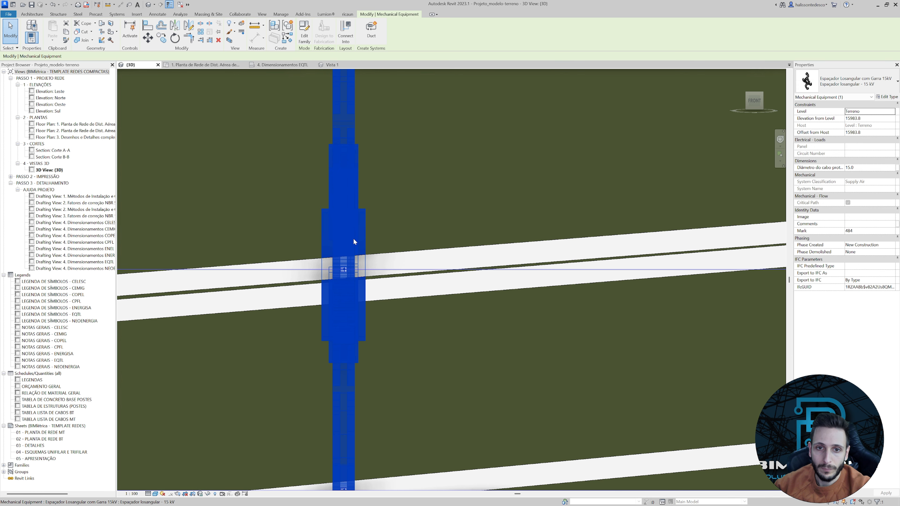
pyautogui.click(311, 303)
pyautogui.rightClick(312, 307)
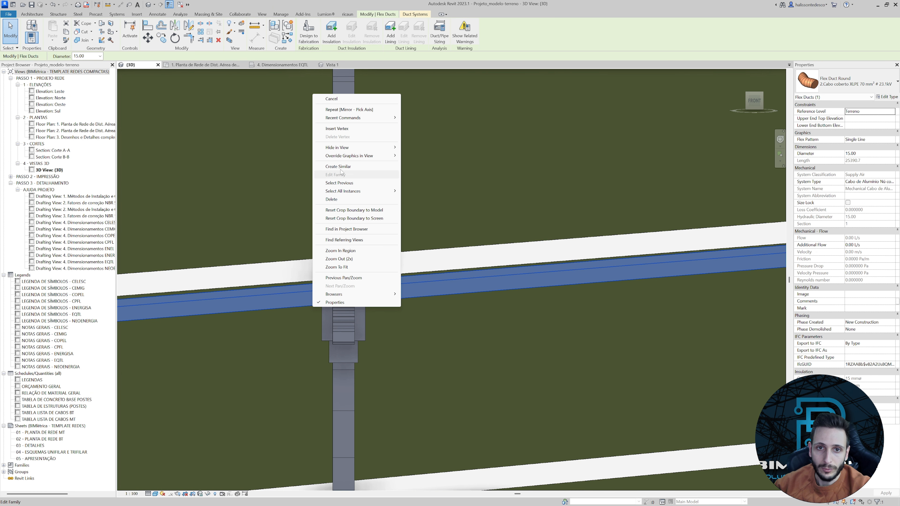
pyautogui.click(342, 130)
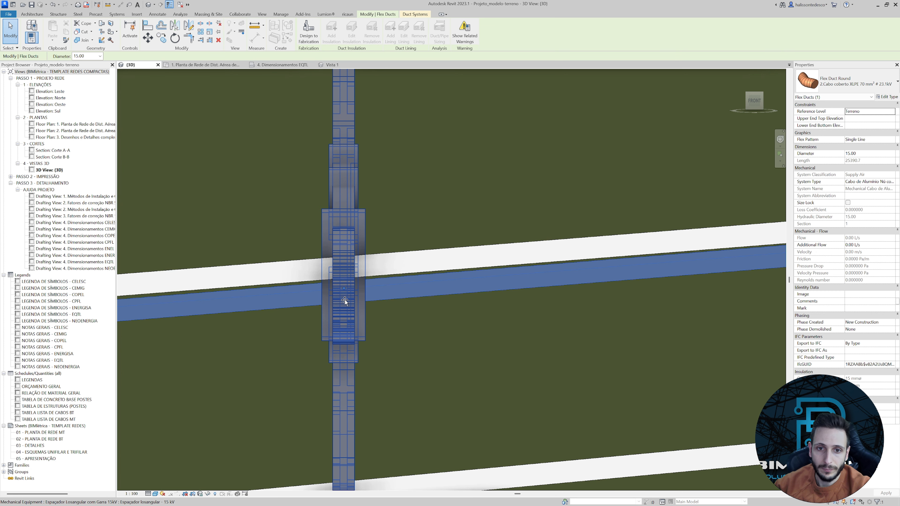
pyautogui.click(345, 294)
pyautogui.moveTo(344, 288); pyautogui.dragTo(343, 264)
# At the following spacer toward the far pole, insert a vertex in one side cable and align it with the side clamp's connector.
pyautogui.scroll(-3, 352, 289)
pyautogui.scroll(-6, 378, 294)
pyautogui.moveTo(663, 312); pyautogui.dragTo(354, 311, button='middle')
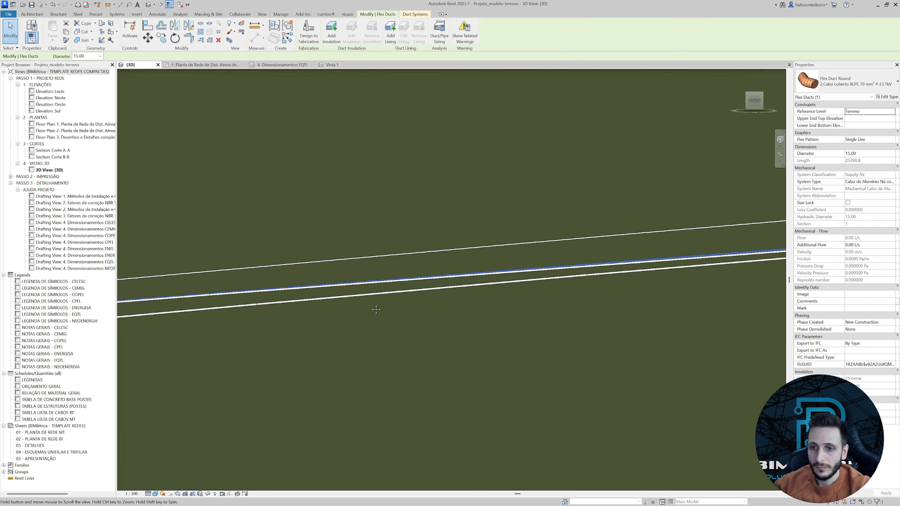
pyautogui.scroll(-2, 392, 309)
pyautogui.moveTo(583, 295); pyautogui.dragTo(465, 296, button='middle')
pyautogui.scroll(5, 461, 289)
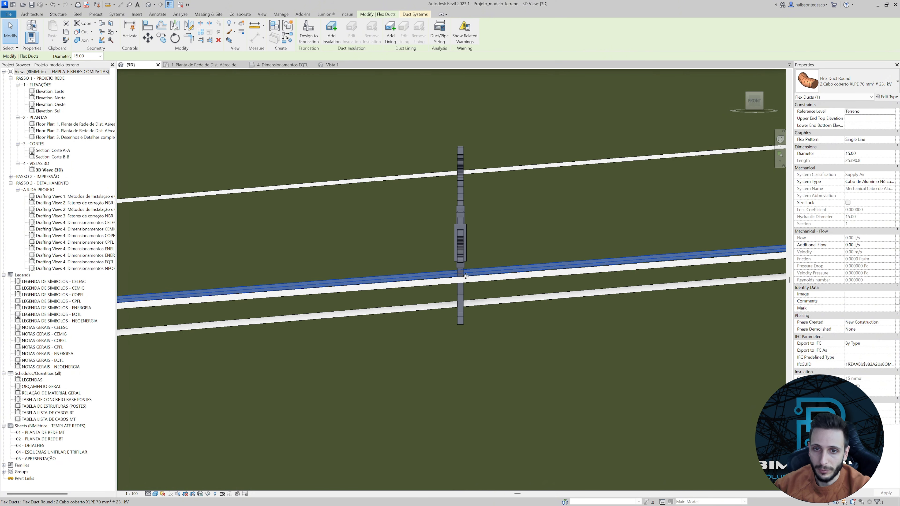
pyautogui.rightClick(473, 275)
pyautogui.click(497, 307)
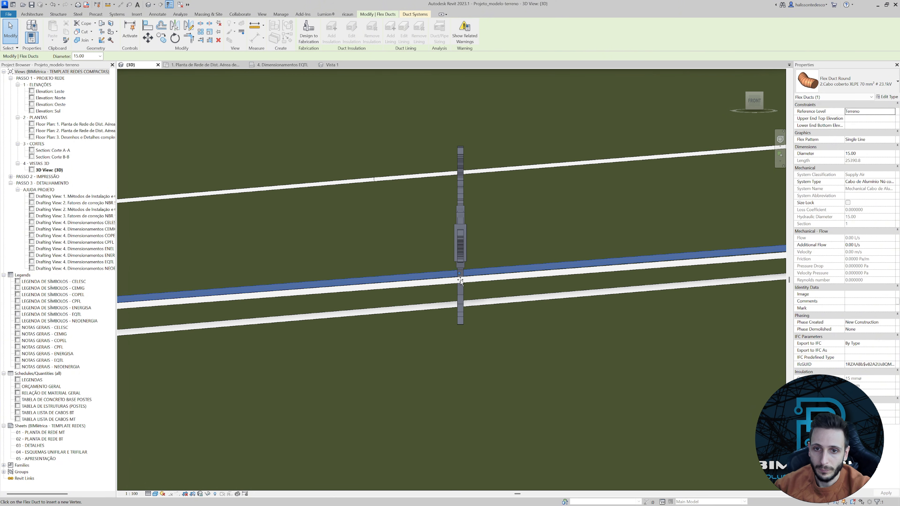
pyautogui.scroll(2, 460, 280)
pyautogui.press('Escape')
pyautogui.click(460, 228)
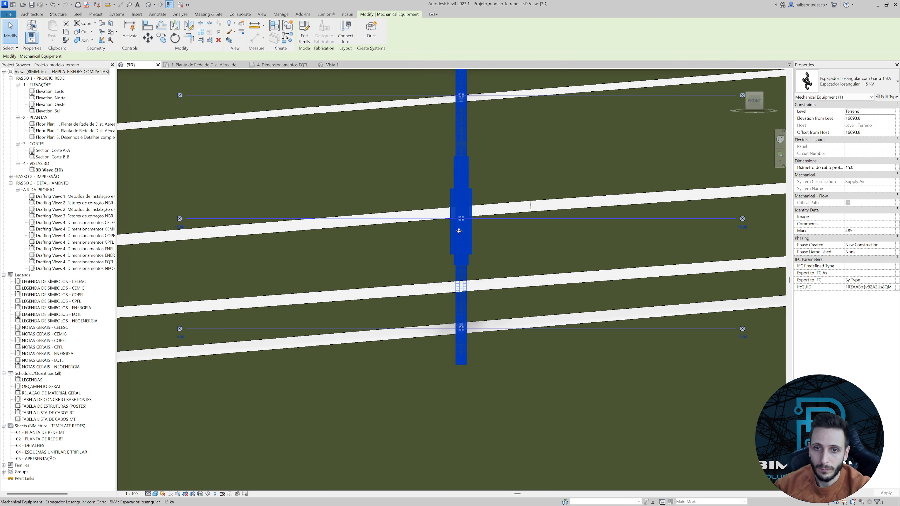
pyautogui.click(443, 211)
pyautogui.moveTo(461, 212); pyautogui.dragTo(460, 220)
# Insert a vertex in the remaining low side cable at this last spacer and raise it to the side clamp.
pyautogui.click(460, 248)
pyautogui.click(447, 293)
pyautogui.rightClick(458, 291)
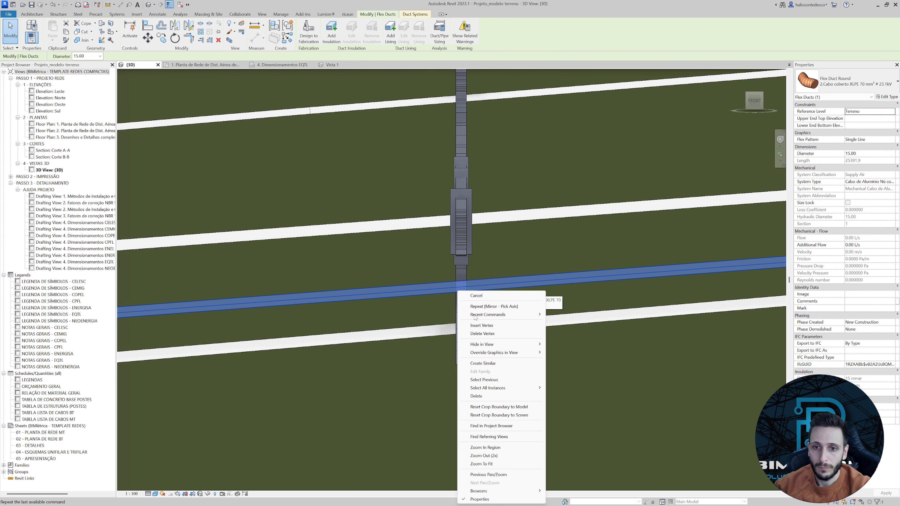
pyautogui.click(481, 326)
pyautogui.click(461, 288)
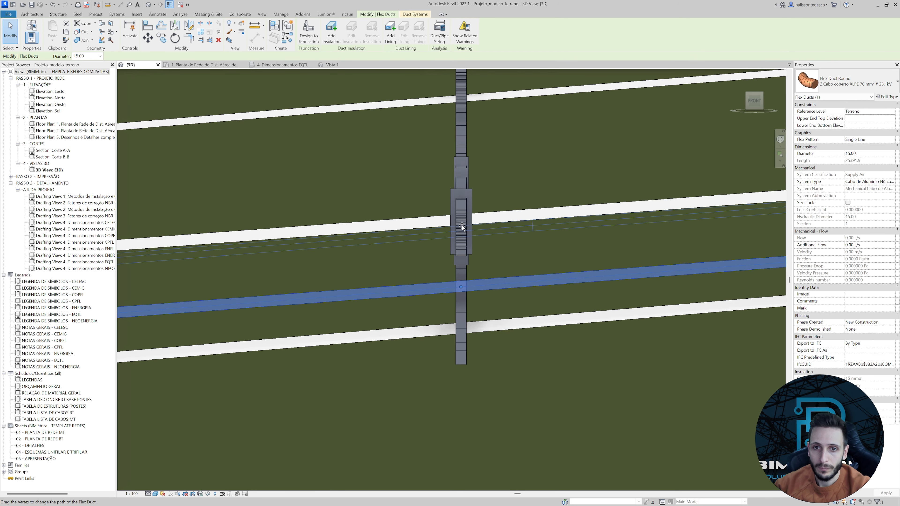
pyautogui.moveTo(462, 226); pyautogui.dragTo(462, 220)
# Examine in 3D how the three cables and the messenger pass through the spacers along the span.
pyautogui.scroll(-7, 463, 231)
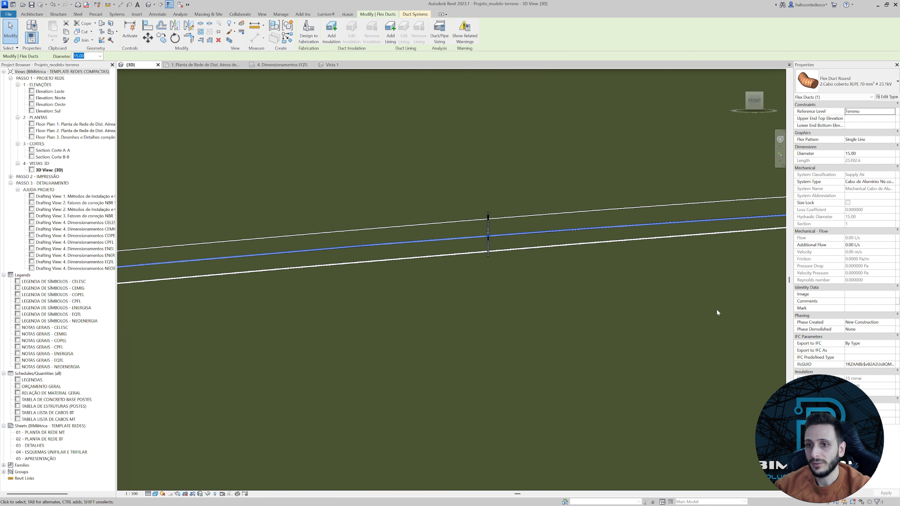
pyautogui.moveTo(717, 309); pyautogui.dragTo(408, 327, button='middle')
pyautogui.scroll(-3, 408, 327)
pyautogui.scroll(-3, 565, 311)
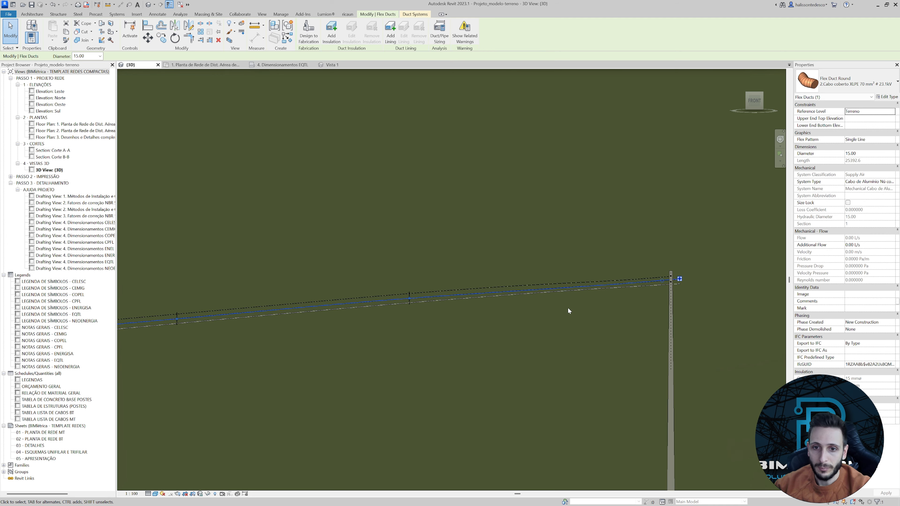
pyautogui.click(624, 278)
pyautogui.keyDown('shift'); pyautogui.moveTo(623, 279); pyautogui.dragTo(473, 393, button='middle'); pyautogui.keyUp('shift')
pyautogui.scroll(3, 417, 363)
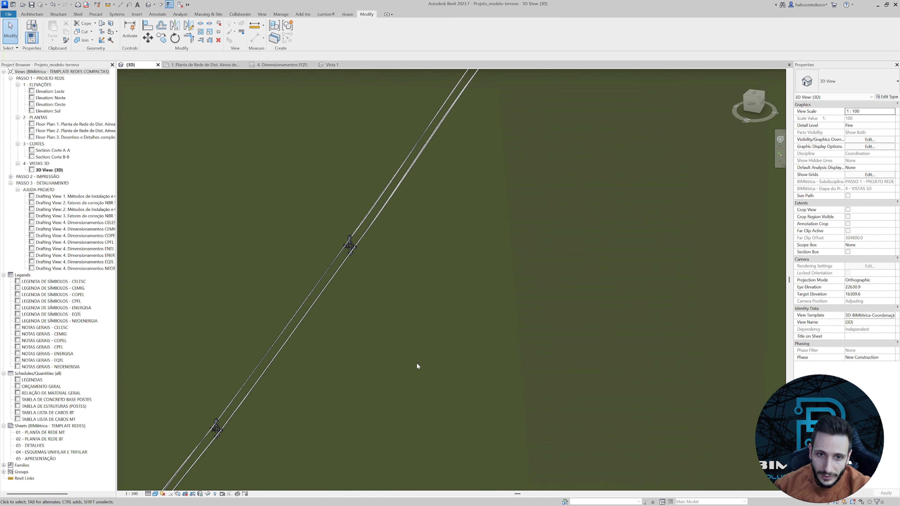
pyautogui.scroll(4, 380, 235)
pyautogui.moveTo(376, 258); pyautogui.dragTo(381, 344, button='middle')
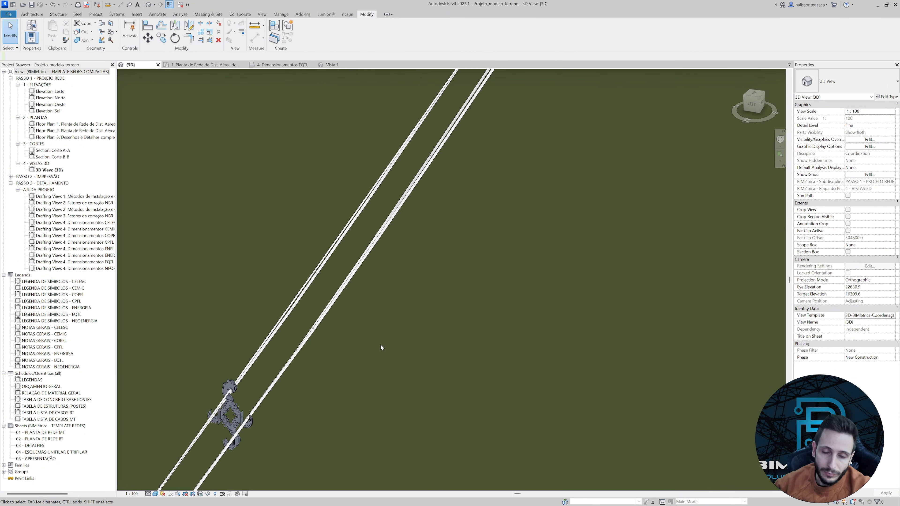
pyautogui.moveTo(439, 250); pyautogui.dragTo(431, 357, button='middle')
pyautogui.scroll(-2, 463, 343)
pyautogui.scroll(4, 516, 265)
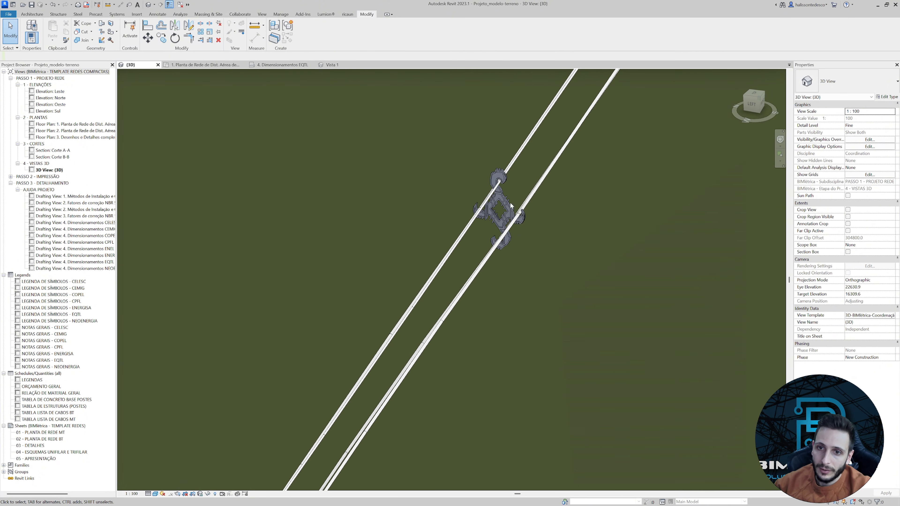
pyautogui.scroll(2, 532, 260)
pyautogui.scroll(-2, 542, 271)
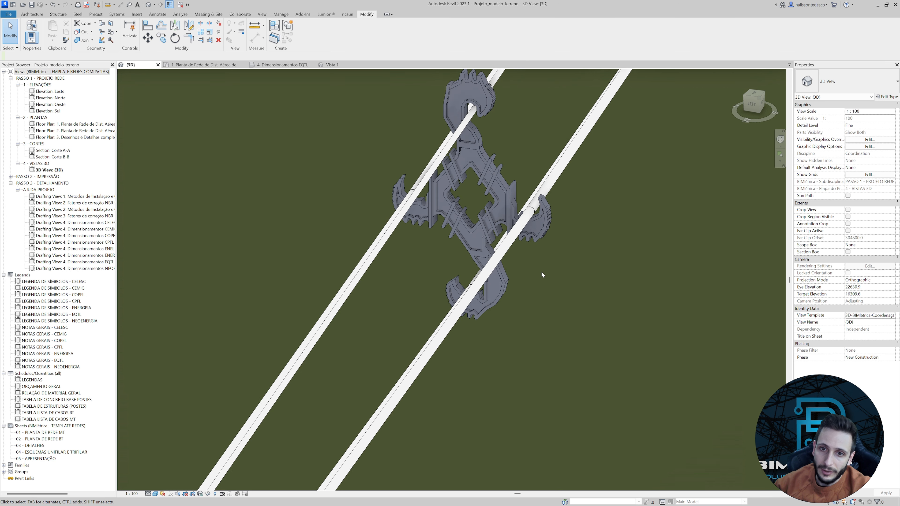
pyautogui.keyDown('shift'); pyautogui.moveTo(506, 306); pyautogui.dragTo(662, 479, button='middle'); pyautogui.keyUp('shift')
pyautogui.scroll(-4, 549, 338)
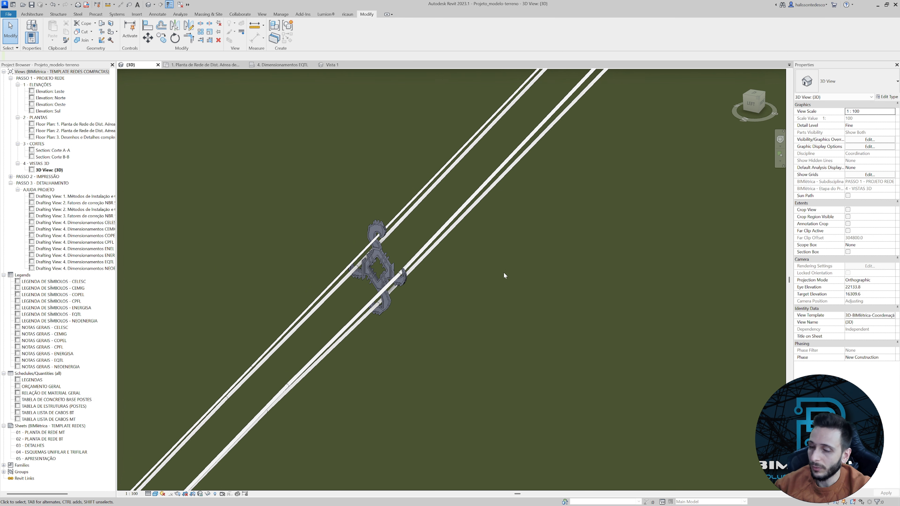
pyautogui.moveTo(552, 254); pyautogui.dragTo(442, 448, button='middle')
pyautogui.scroll(-6, 461, 396)
pyautogui.scroll(3, 564, 218)
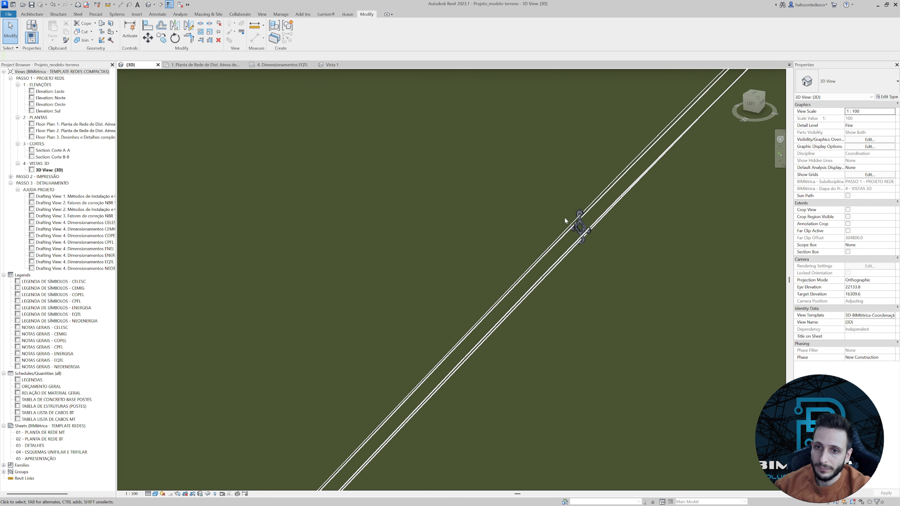
pyautogui.scroll(2, 602, 230)
pyautogui.scroll(2, 603, 249)
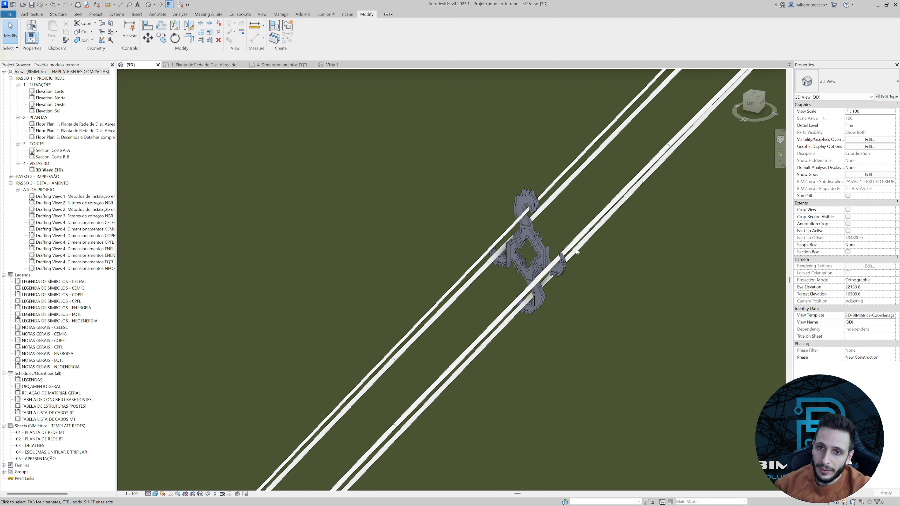
pyautogui.scroll(-5, 597, 281)
pyautogui.scroll(-3, 625, 285)
# Review the cables at the far pole and the whole span between the two poles on the terrain.
pyautogui.moveTo(621, 295); pyautogui.dragTo(533, 330, button='middle')
pyautogui.scroll(2, 647, 239)
pyautogui.keyDown('shift'); pyautogui.moveTo(647, 239); pyautogui.dragTo(614, 195, button='middle'); pyautogui.keyUp('shift')
pyautogui.moveTo(569, 290); pyautogui.dragTo(510, 211, button='middle')
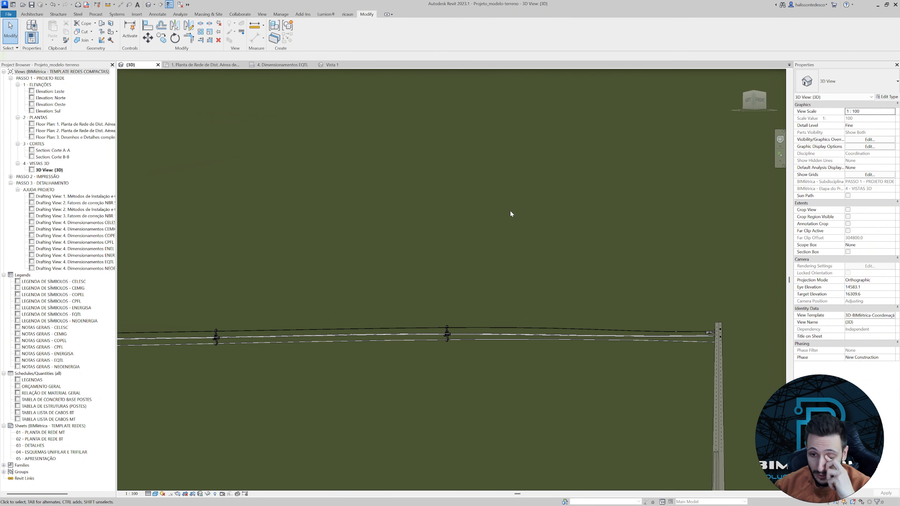
pyautogui.moveTo(522, 244); pyautogui.dragTo(532, 188, button='middle')
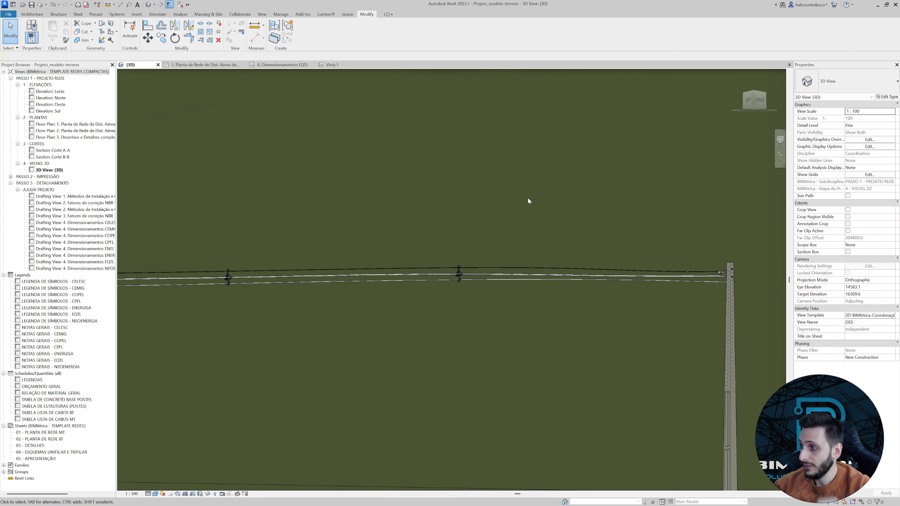
pyautogui.keyDown('shift'); pyautogui.moveTo(540, 239); pyautogui.dragTo(446, 403, button='middle'); pyautogui.keyUp('shift')
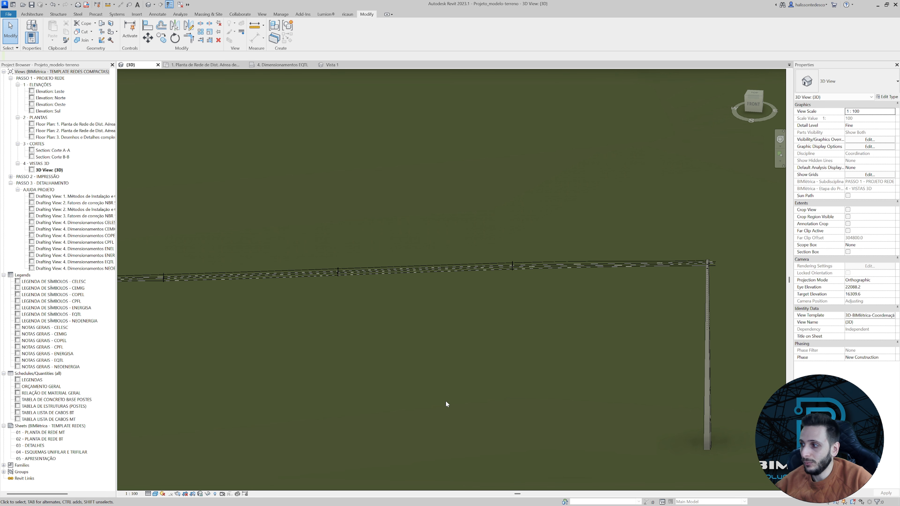
pyautogui.scroll(-5, 446, 402)
pyautogui.moveTo(394, 422); pyautogui.dragTo(446, 386, button='middle')
pyautogui.scroll(2, 528, 383)
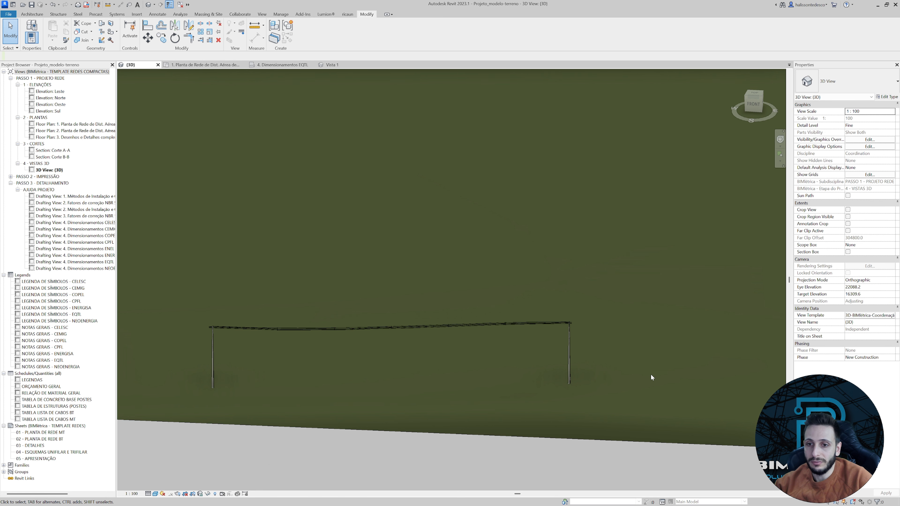
pyautogui.scroll(2, 645, 375)
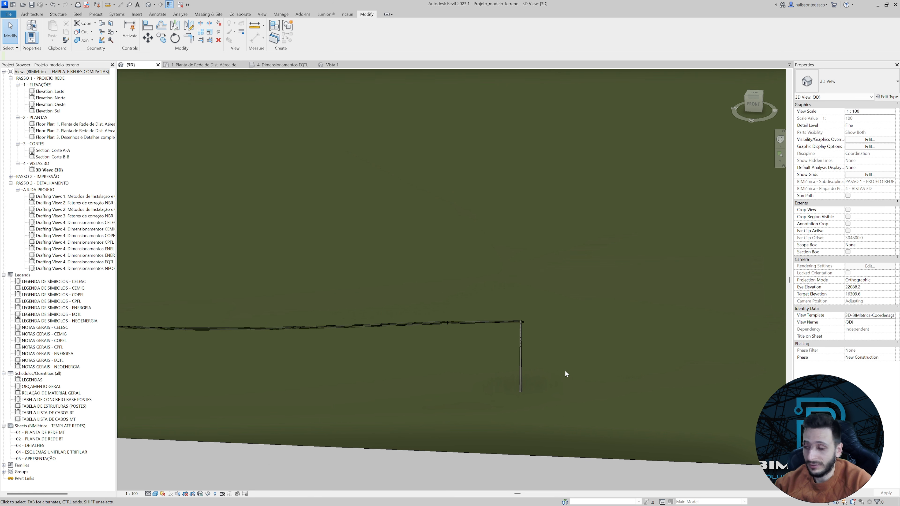
pyautogui.scroll(-2, 564, 370)
pyautogui.moveTo(564, 370); pyautogui.dragTo(499, 362, button='middle')
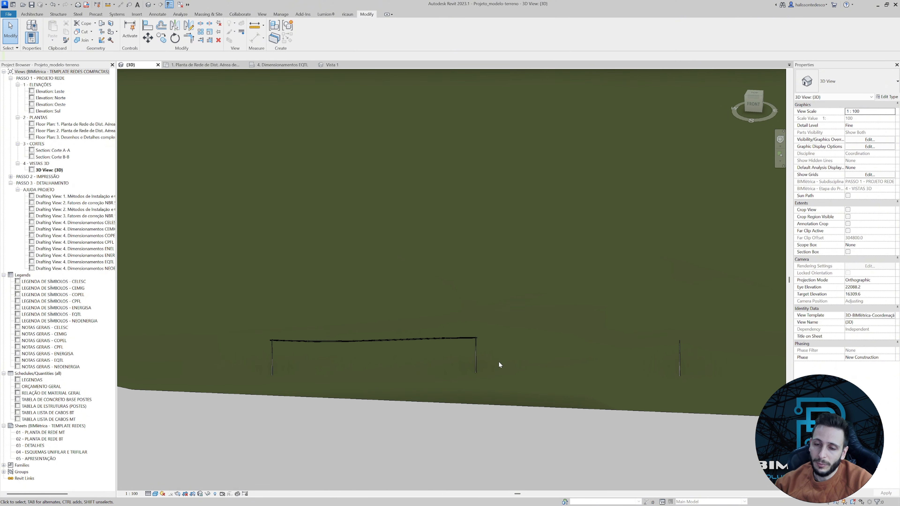
# Examine in 3D the bracket, spacer and clamp connectors of the CE1A structure on the next pole.
pyautogui.click(475, 362)
pyautogui.scroll(3, 655, 360)
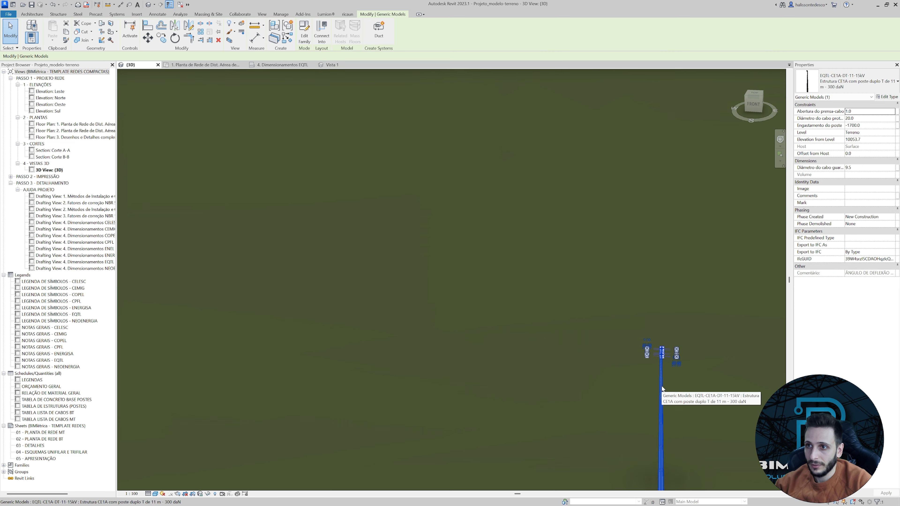
pyautogui.scroll(2, 669, 364)
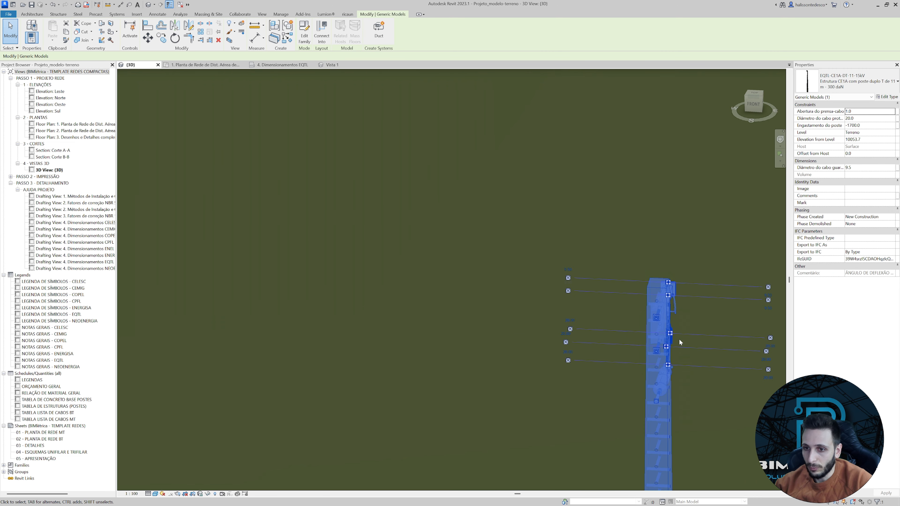
pyautogui.keyDown('shift'); pyautogui.moveTo(680, 342); pyautogui.dragTo(689, 363, button='middle'); pyautogui.keyUp('shift')
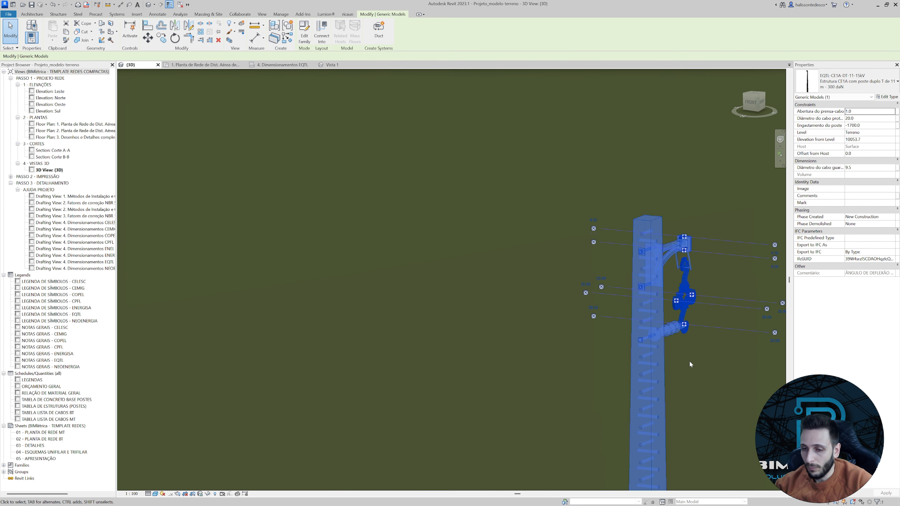
pyautogui.click(689, 362)
pyautogui.click(677, 308)
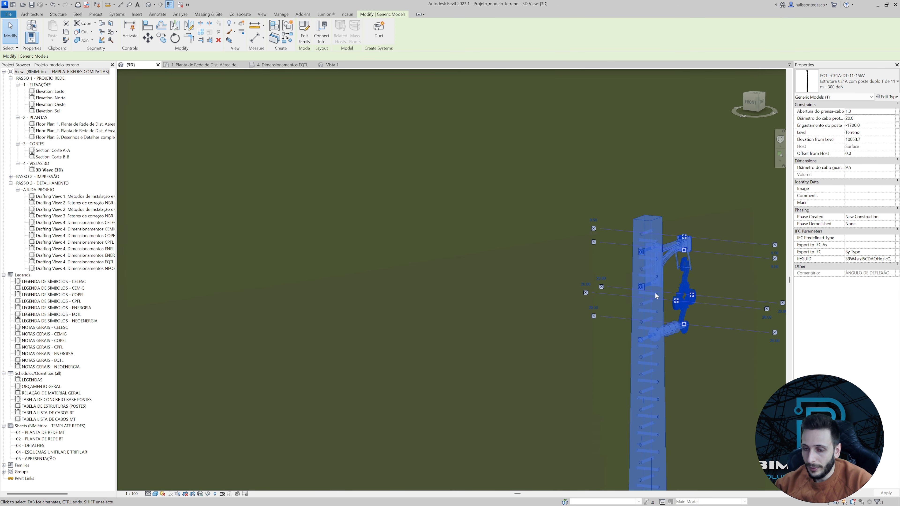
pyautogui.scroll(-6, 655, 293)
pyautogui.keyDown('shift'); pyautogui.moveTo(527, 357); pyautogui.dragTo(609, 445, button='middle'); pyautogui.keyUp('shift')
# In top view, stretch the end of the central covered XLPE 70 mm² cable past the far pole toward the next one.
pyautogui.click(760, 101)
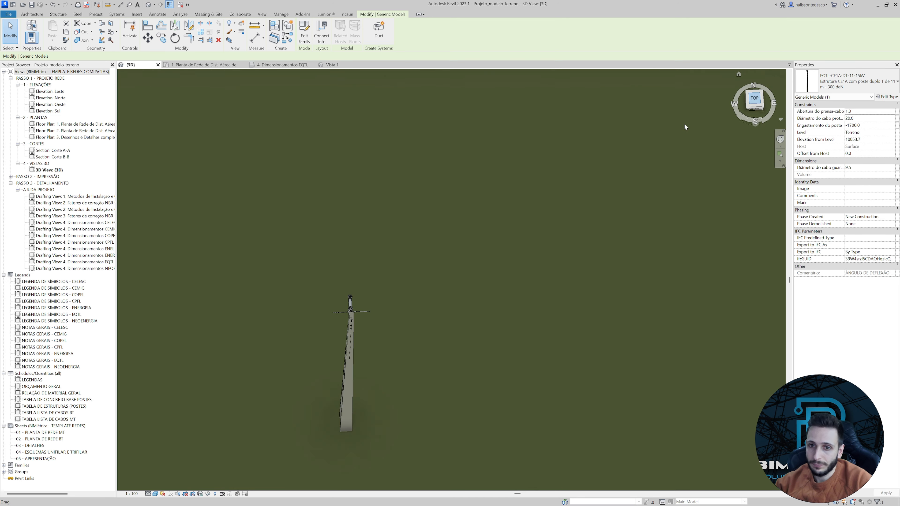
pyautogui.scroll(-9, 463, 276)
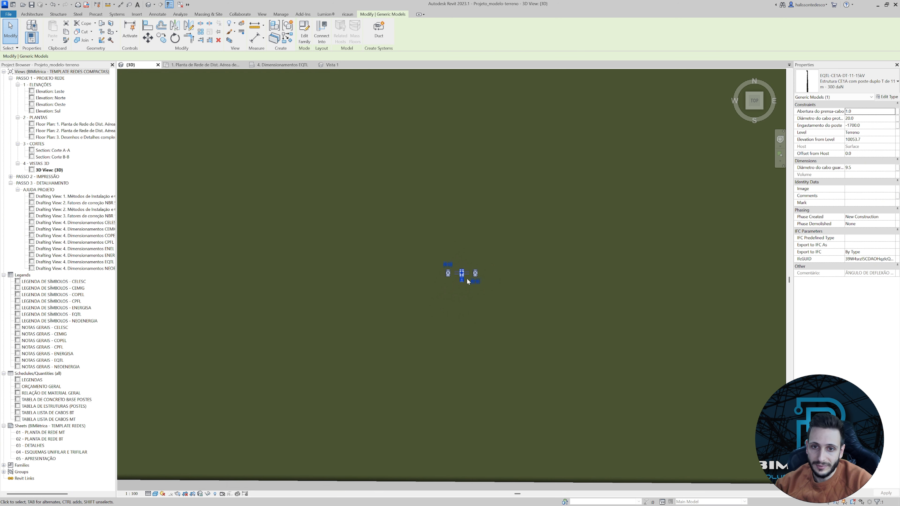
pyautogui.moveTo(245, 290); pyautogui.dragTo(415, 315, button='middle')
pyautogui.scroll(3, 319, 312)
pyautogui.scroll(5, 337, 292)
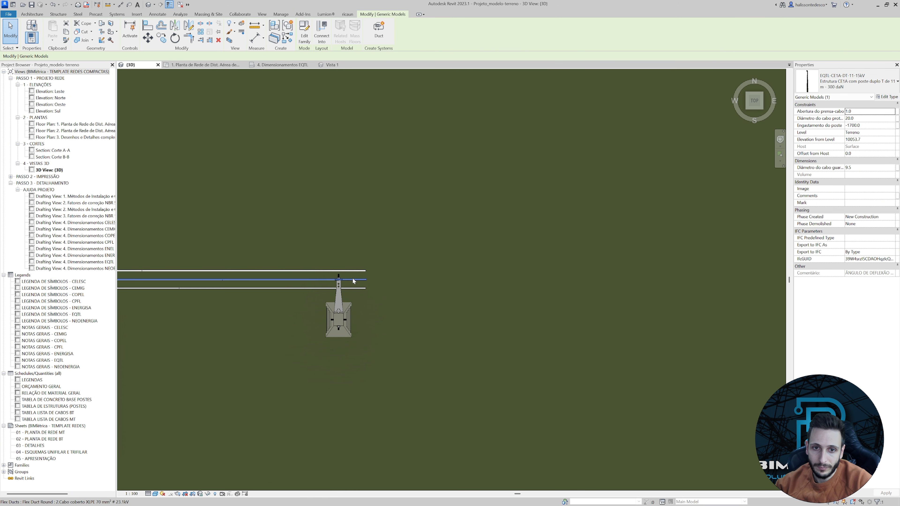
pyautogui.click(366, 281)
pyautogui.moveTo(439, 283); pyautogui.dragTo(337, 299, button='middle')
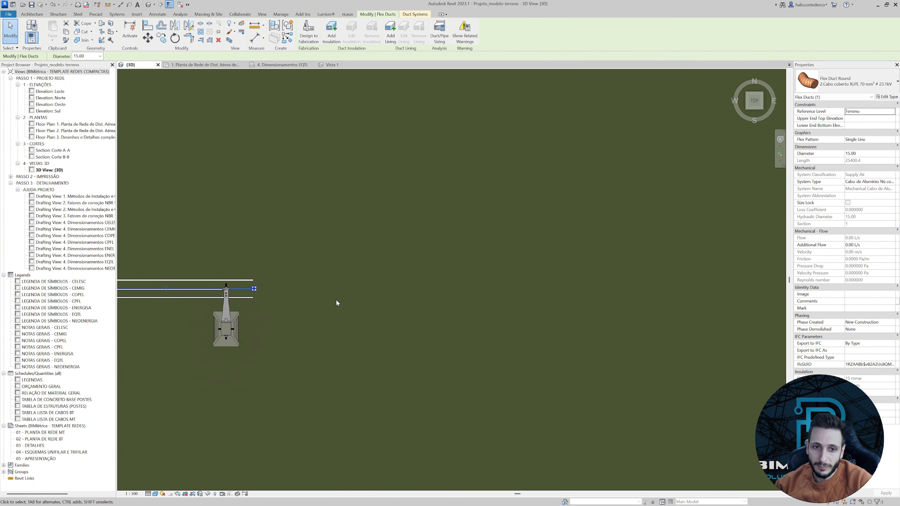
pyautogui.moveTo(254, 290); pyautogui.dragTo(740, 290)
# Insert a vertex in the extended central cable where it crosses the pole's clamp.
pyautogui.scroll(-5, 302, 324)
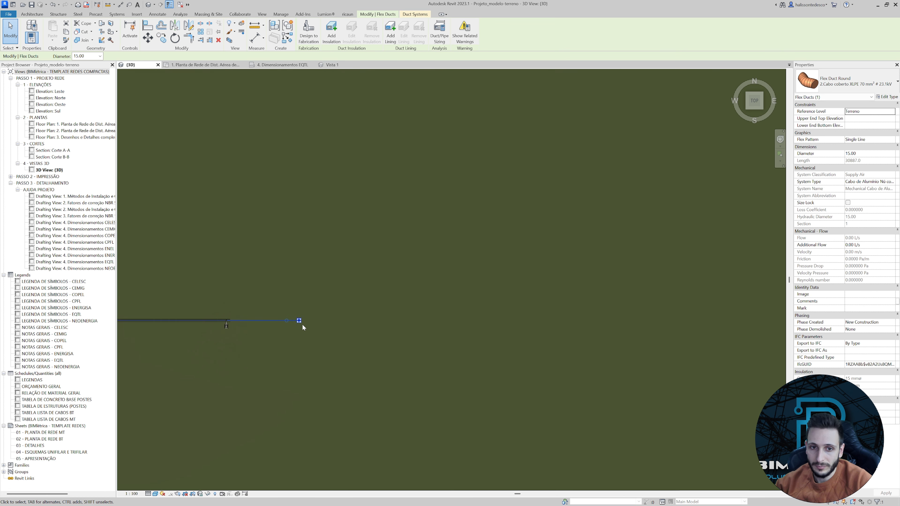
pyautogui.scroll(8, 277, 325)
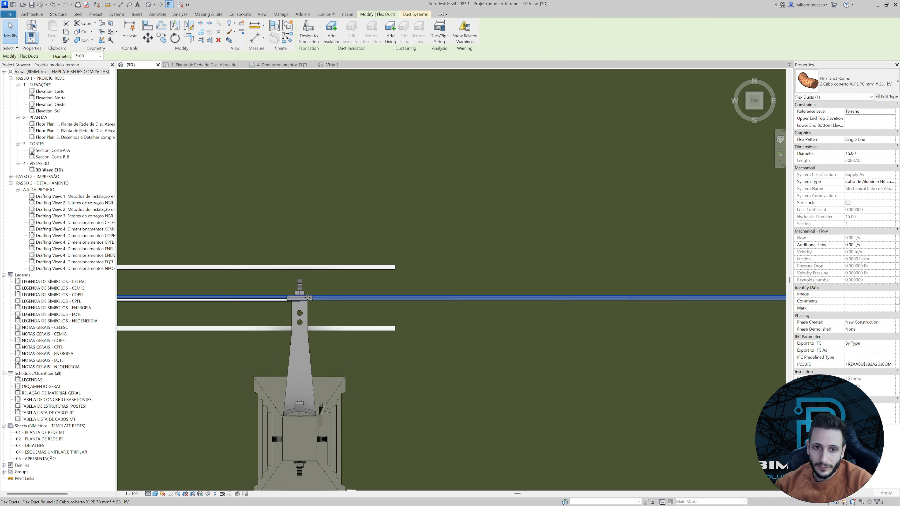
pyautogui.rightClick(320, 299)
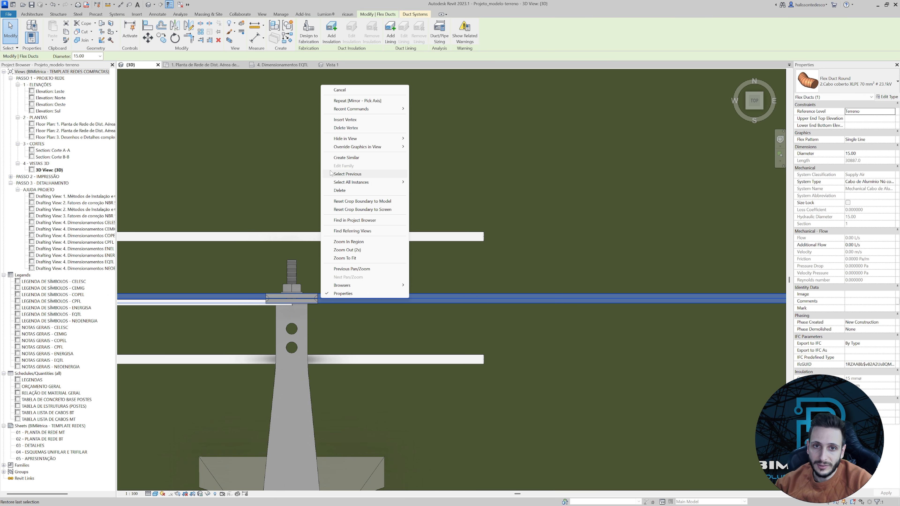
pyautogui.click(346, 120)
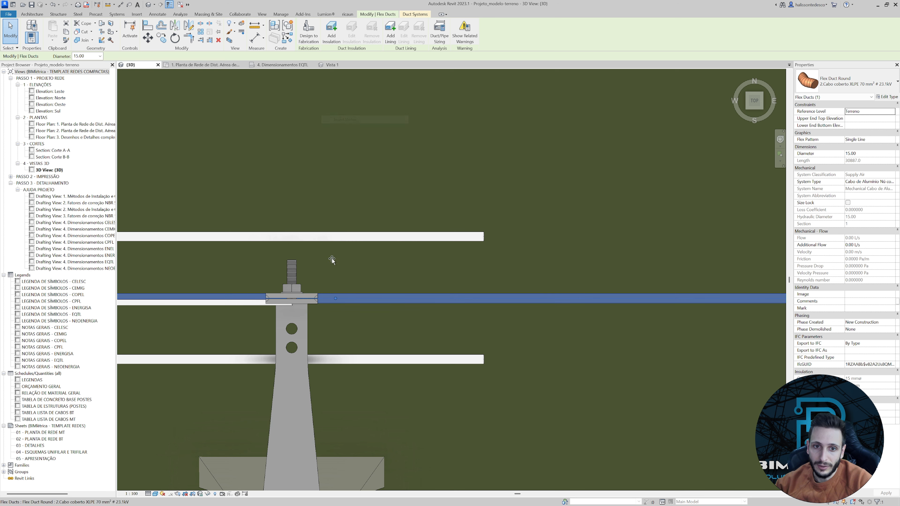
pyautogui.click(298, 286)
# Extend the central cable's free end across the next span to the hardware of the following pole.
pyautogui.scroll(-8, 328, 306)
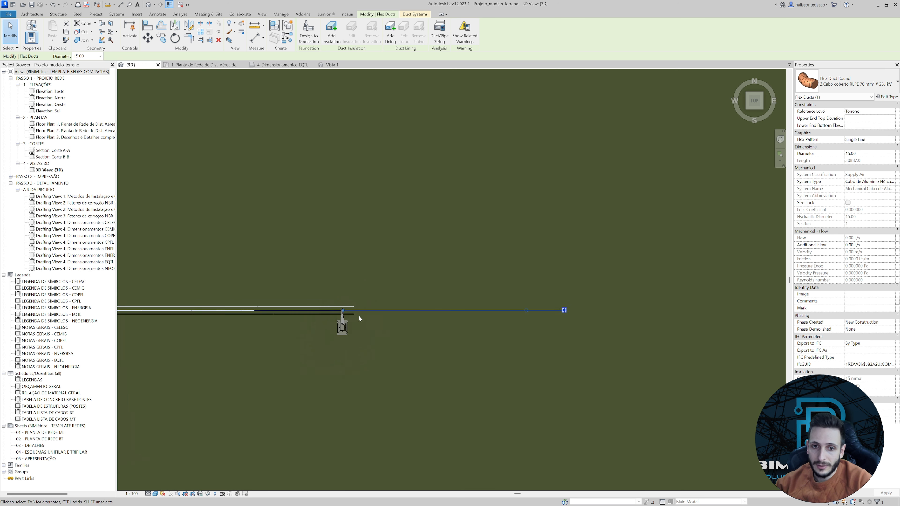
pyautogui.scroll(-2, 358, 316)
pyautogui.moveTo(516, 323); pyautogui.dragTo(251, 321, button='middle')
pyautogui.scroll(-6, 297, 318)
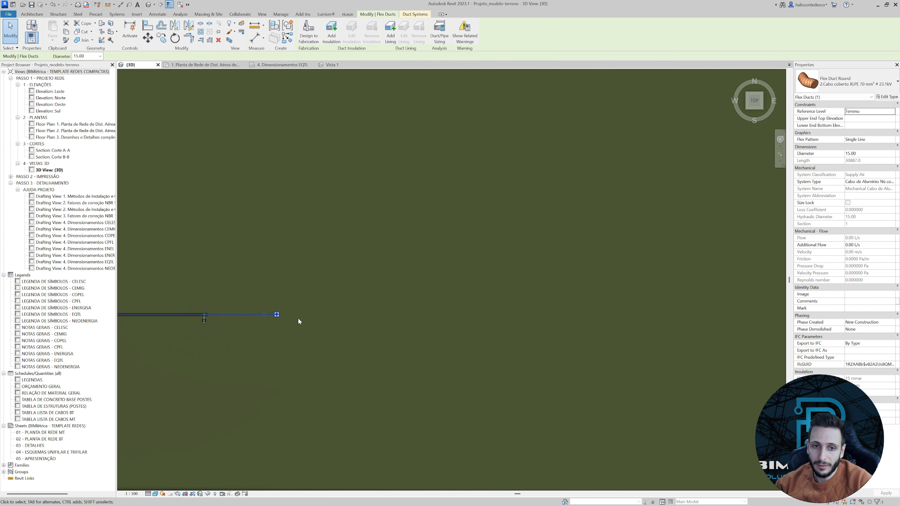
pyautogui.moveTo(351, 321); pyautogui.dragTo(322, 322, button='middle')
pyautogui.scroll(3, 276, 324)
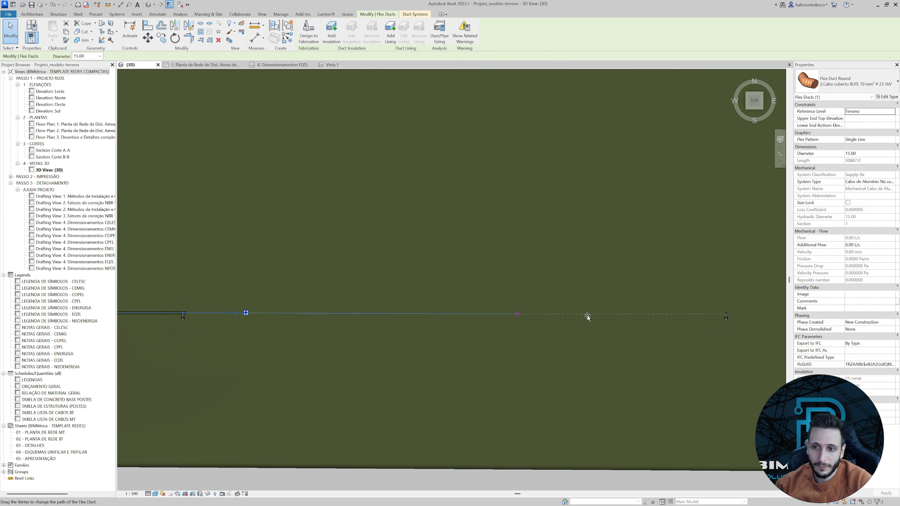
pyautogui.moveTo(588, 316); pyautogui.dragTo(713, 315)
pyautogui.scroll(3, 639, 329)
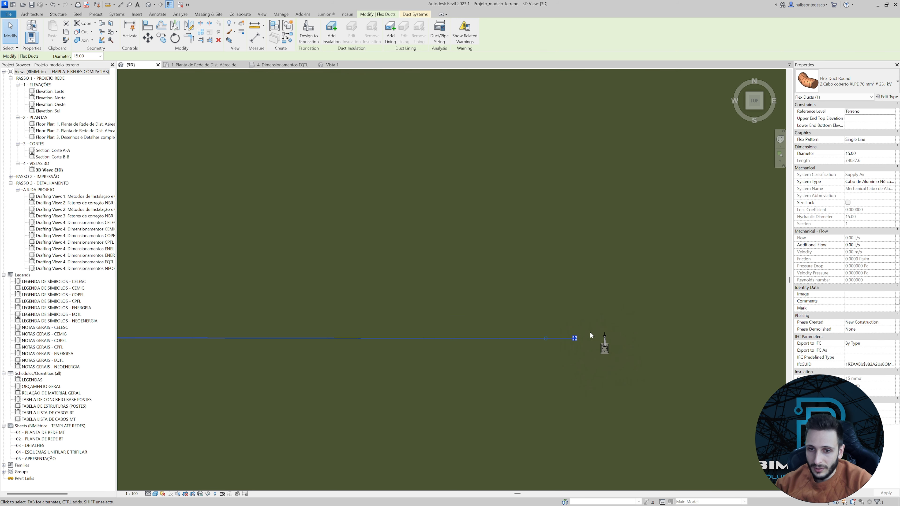
pyautogui.scroll(5, 581, 337)
pyautogui.moveTo(546, 350); pyautogui.dragTo(686, 355)
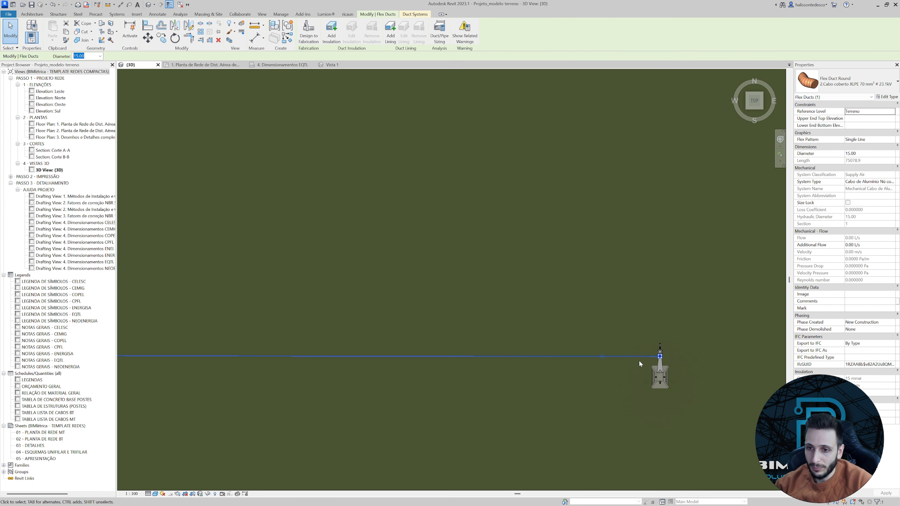
# In front view, raise the cable end from partway up the next pole to the hardware near its top.
pyautogui.keyDown('shift'); pyautogui.moveTo(639, 360); pyautogui.dragTo(646, 305, button='middle'); pyautogui.keyUp('shift')
pyautogui.click(616, 178)
pyautogui.moveTo(616, 179); pyautogui.dragTo(682, 417, button='middle')
pyautogui.scroll(-5, 620, 214)
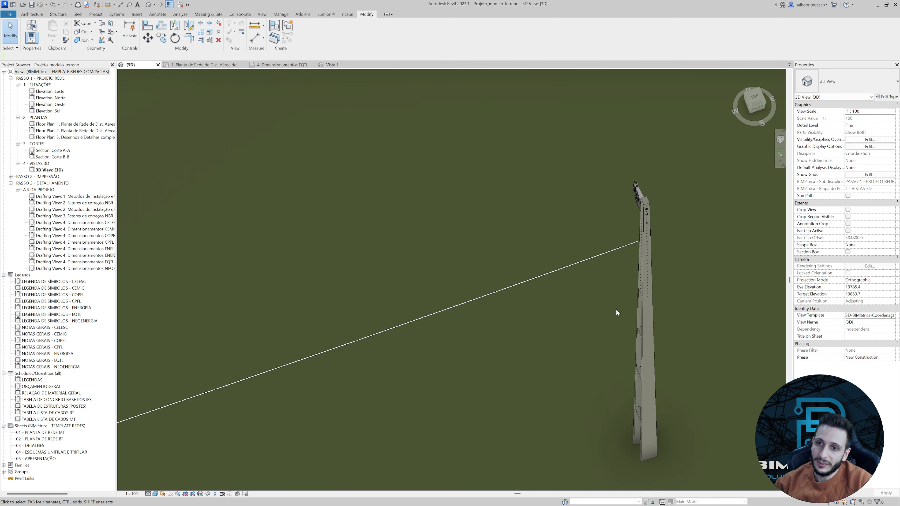
pyautogui.scroll(5, 641, 241)
pyautogui.moveTo(641, 241); pyautogui.dragTo(648, 332, button='middle')
pyautogui.click(649, 335)
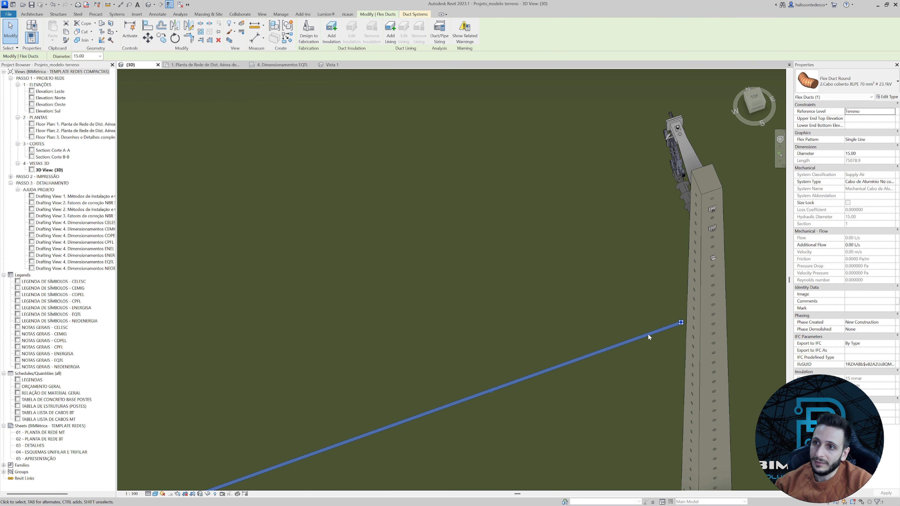
pyautogui.click(755, 111)
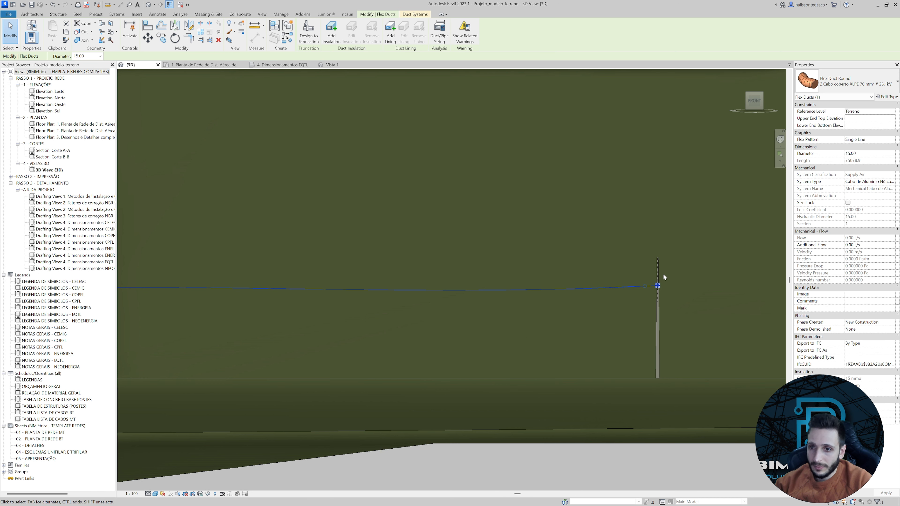
pyautogui.scroll(5, 659, 282)
pyautogui.moveTo(650, 301); pyautogui.dragTo(650, 192)
pyautogui.click(617, 224)
# Examine in 3D how the cable end meets the pole hardware and how the cable runs along the new span.
pyautogui.scroll(-2, 616, 226)
pyautogui.keyDown('shift'); pyautogui.moveTo(618, 226); pyautogui.dragTo(601, 253, button='middle'); pyautogui.keyUp('shift')
pyautogui.scroll(5, 571, 244)
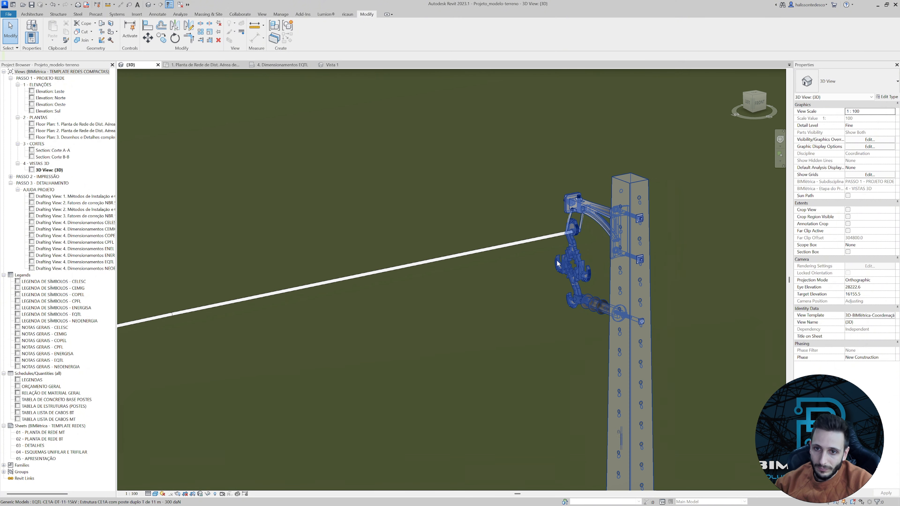
pyautogui.scroll(4, 558, 263)
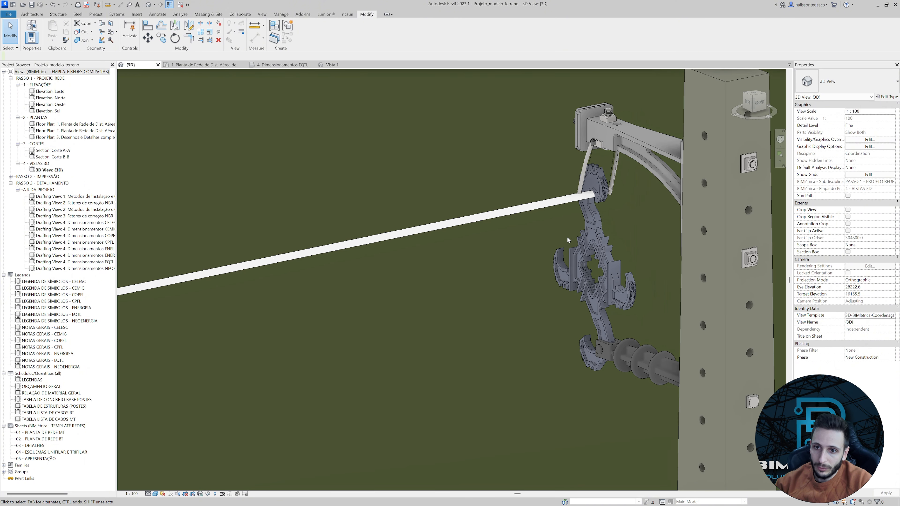
pyautogui.scroll(-10, 567, 237)
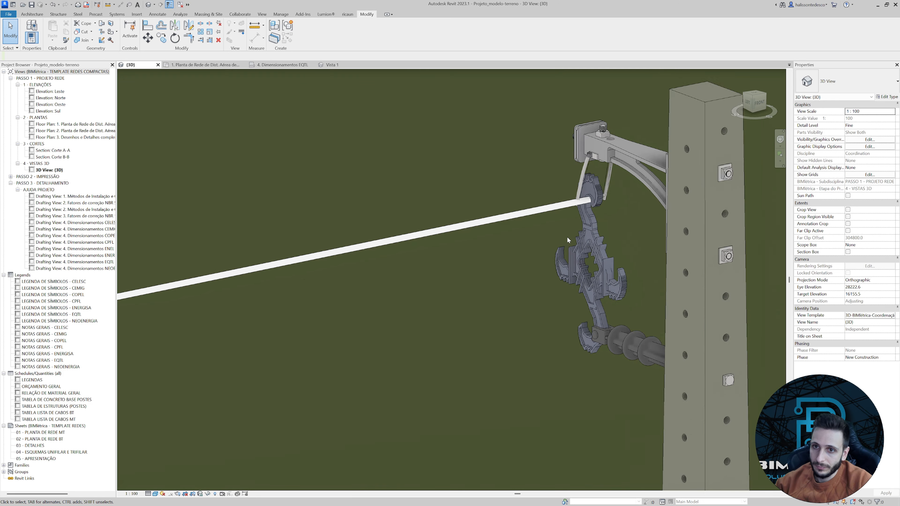
pyautogui.moveTo(418, 292); pyautogui.dragTo(574, 229, button='middle')
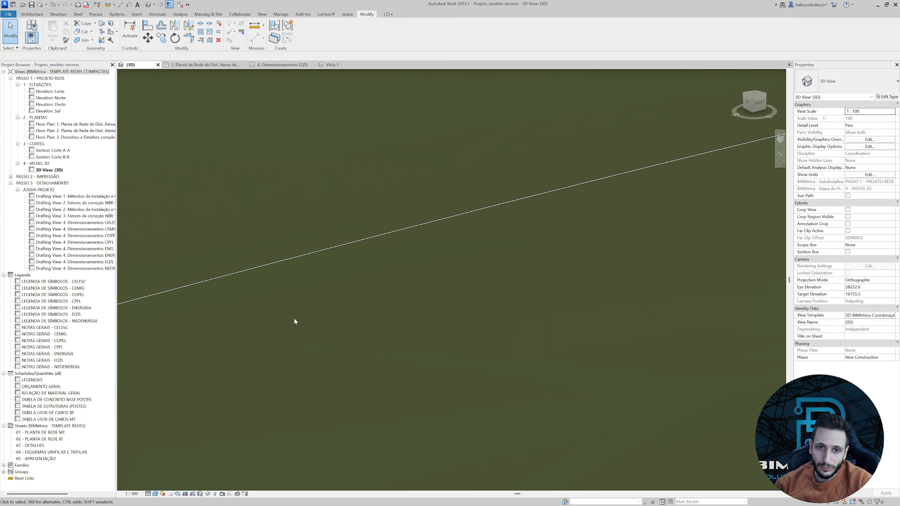
pyautogui.moveTo(295, 321); pyautogui.dragTo(496, 277, button='middle')
pyautogui.moveTo(340, 294); pyautogui.dragTo(588, 211, button='middle')
pyautogui.scroll(-5, 587, 214)
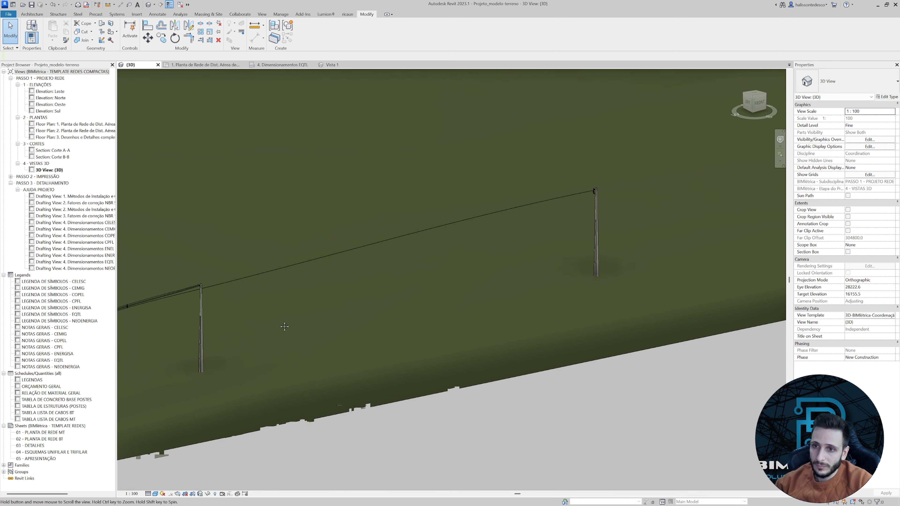
# Lower the central cable's end onto the bottom clamp connector of the pole's spacer.
pyautogui.scroll(6, 479, 223)
pyautogui.click(473, 215)
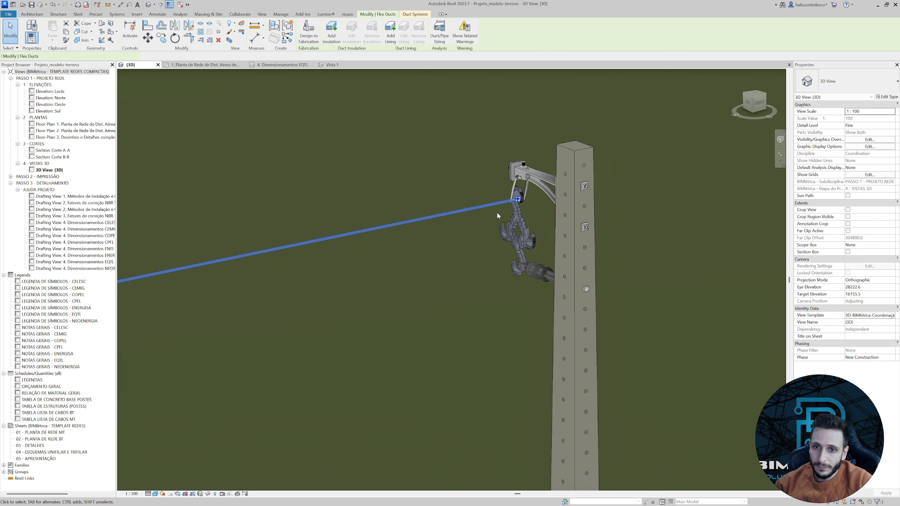
pyautogui.scroll(5, 498, 213)
pyautogui.moveTo(521, 298); pyautogui.dragTo(522, 298)
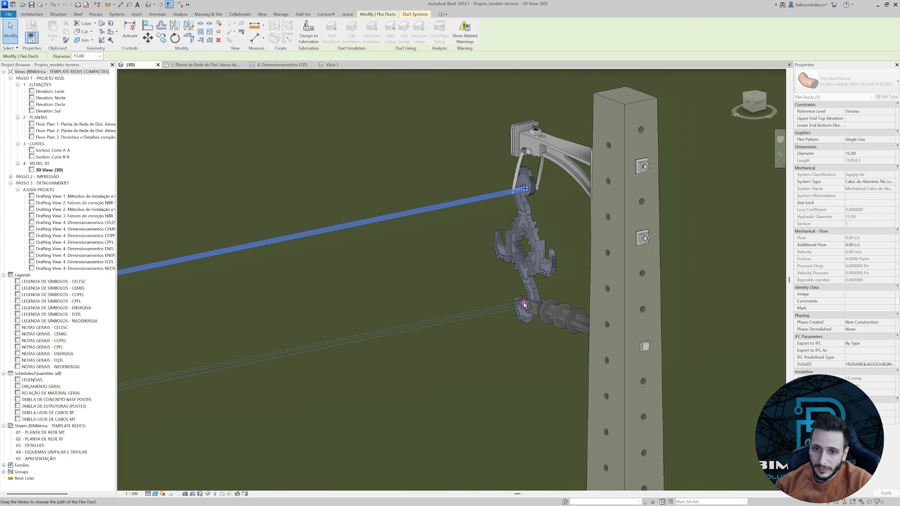
pyautogui.click(489, 335)
# In front view, copy the 15 kV Espaçador losangular spacer along the span toward the pole.
pyautogui.scroll(-5, 593, 211)
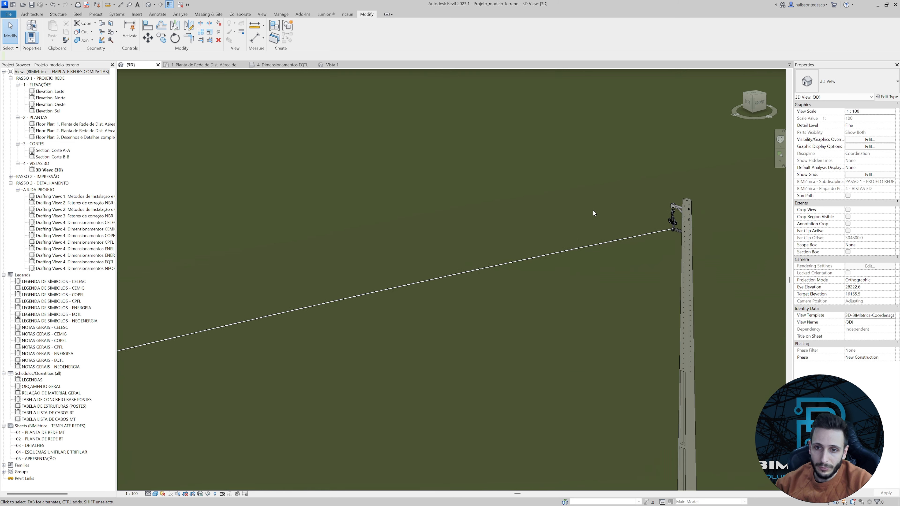
pyautogui.keyDown('shift'); pyautogui.moveTo(590, 215); pyautogui.dragTo(447, 262, button='middle'); pyautogui.keyUp('shift')
pyautogui.scroll(5, 396, 253)
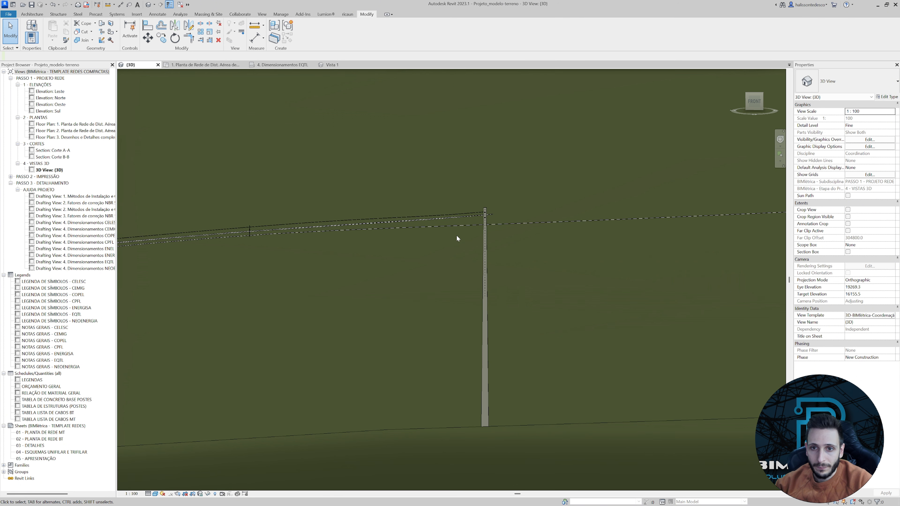
pyautogui.scroll(5, 467, 215)
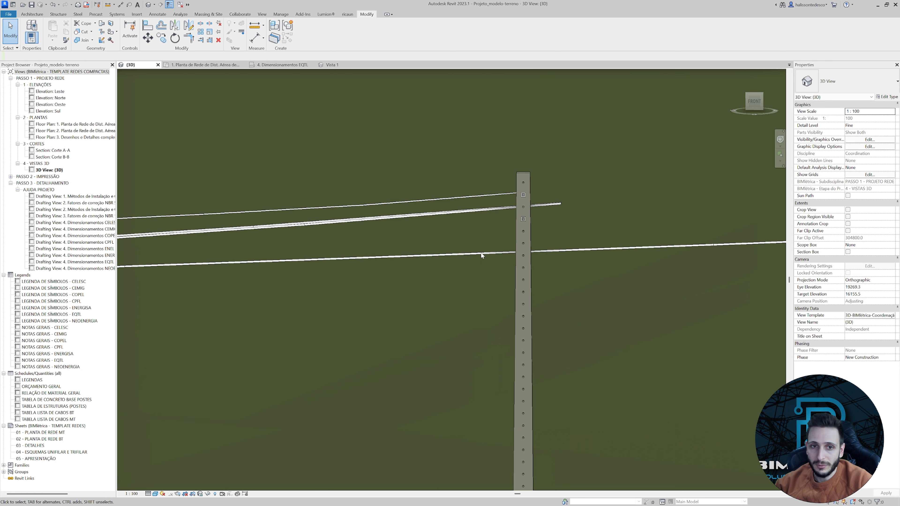
pyautogui.scroll(-2, 482, 255)
pyautogui.moveTo(440, 257); pyautogui.dragTo(496, 248, button='middle')
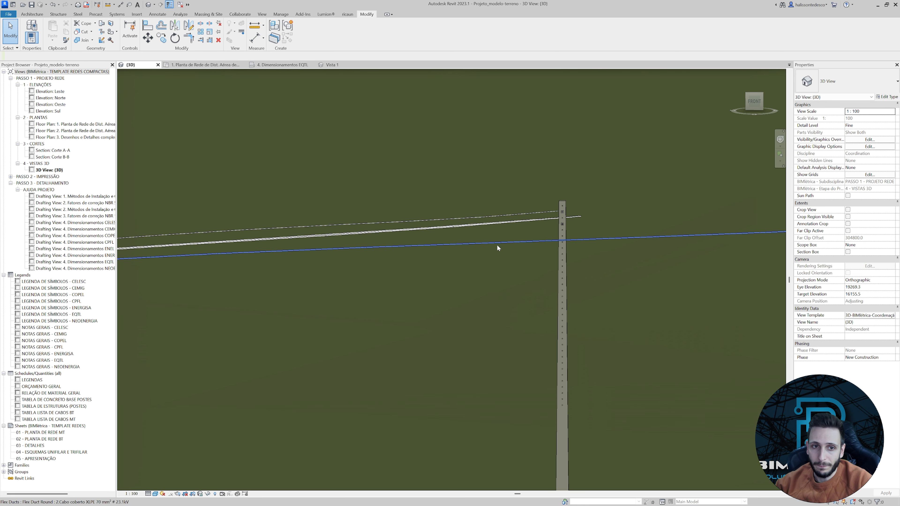
pyautogui.click(754, 104)
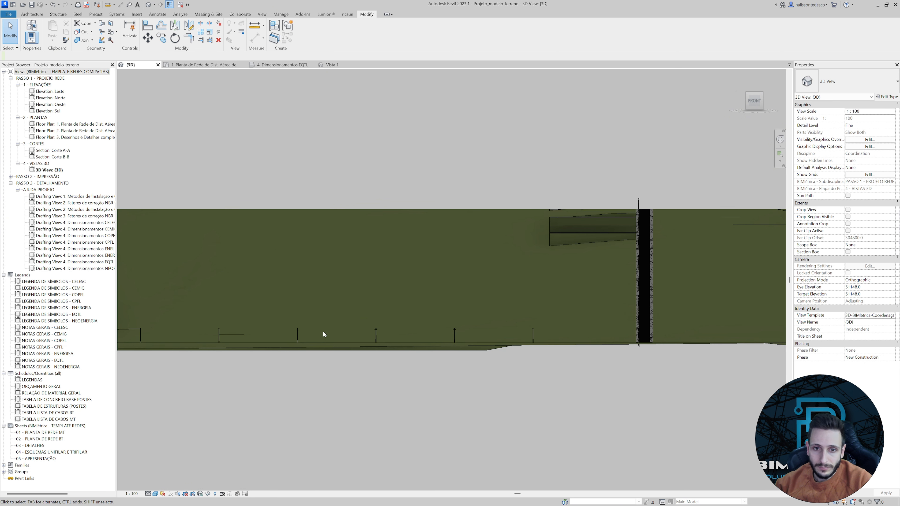
pyautogui.scroll(6, 307, 278)
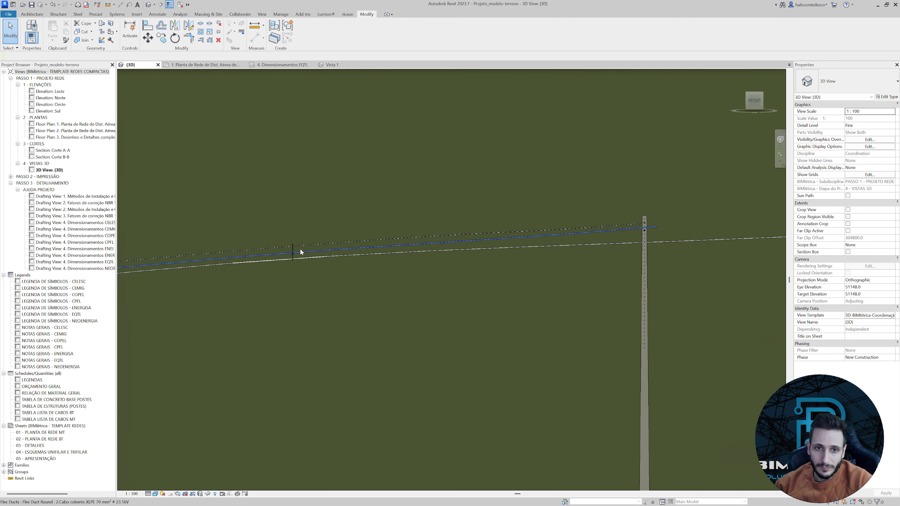
pyautogui.scroll(2, 299, 252)
pyautogui.click(291, 257)
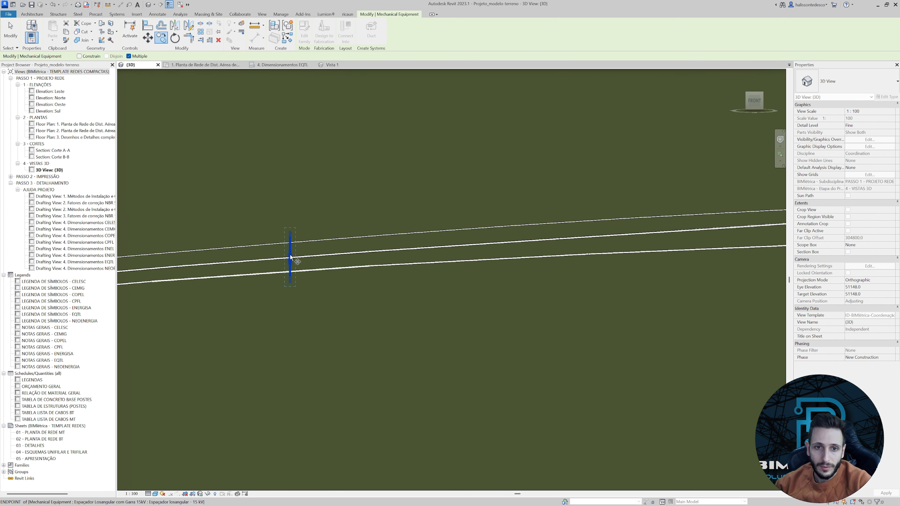
pyautogui.scroll(2, 290, 255)
pyautogui.click(291, 257)
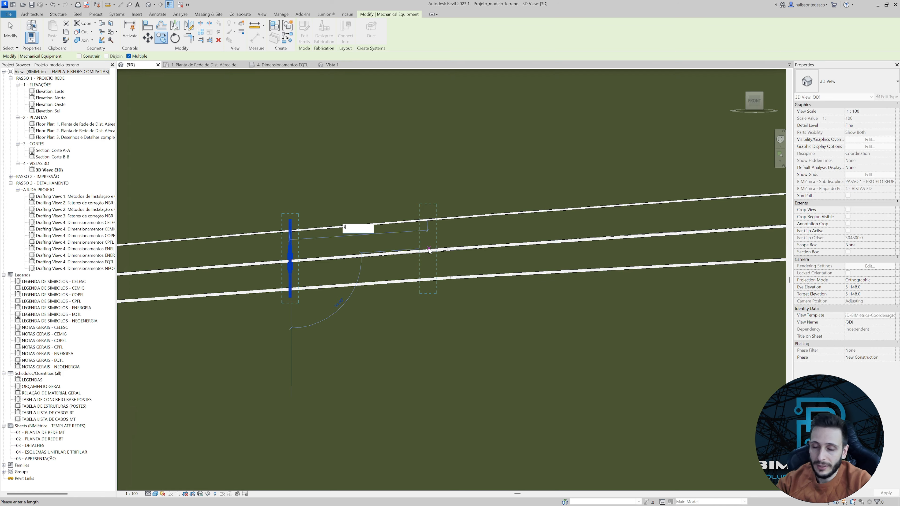
pyautogui.press('Return')
pyautogui.scroll(-8, 439, 242)
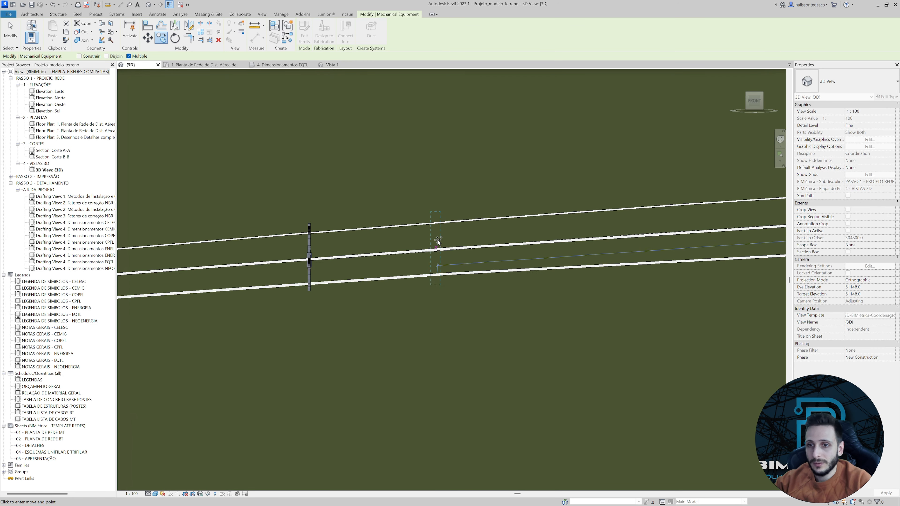
pyautogui.scroll(3, 564, 252)
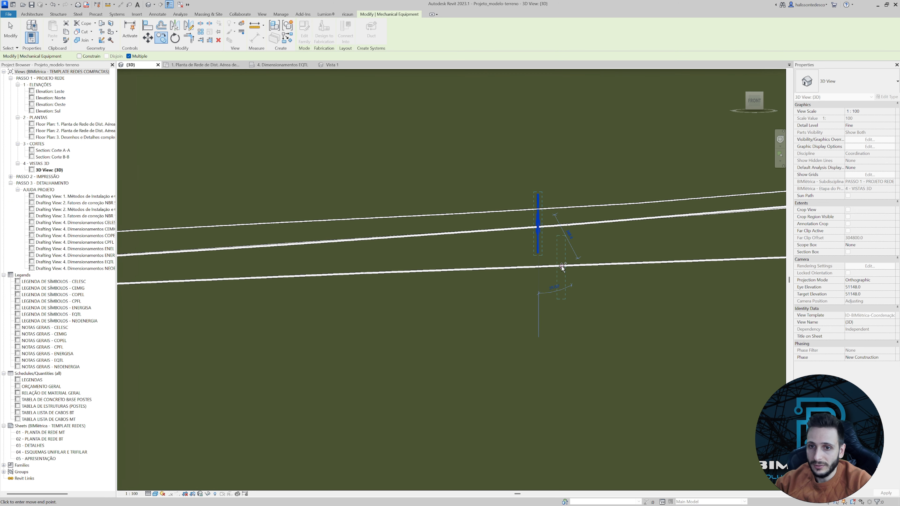
# Lower the copied spacer to an elevation of 17132.0 so its top clamp meets the upper cable.
pyautogui.press('Escape')
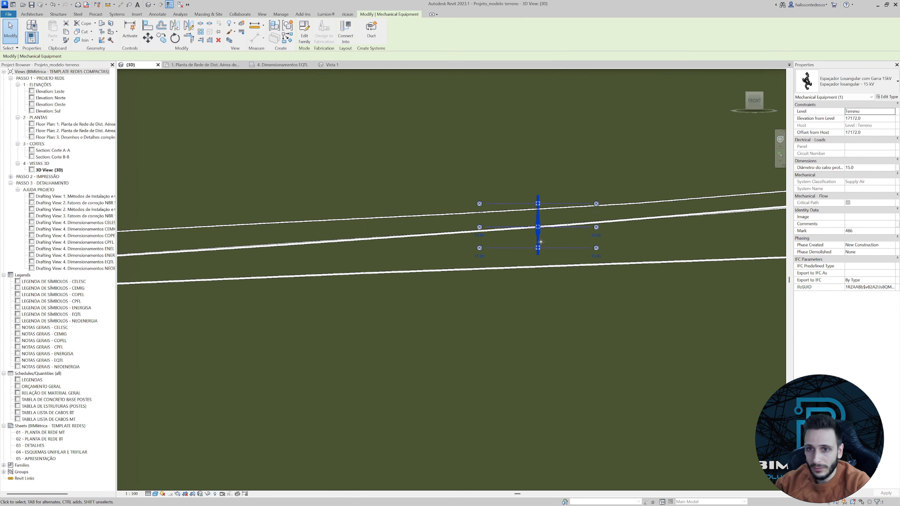
pyautogui.scroll(3, 541, 235)
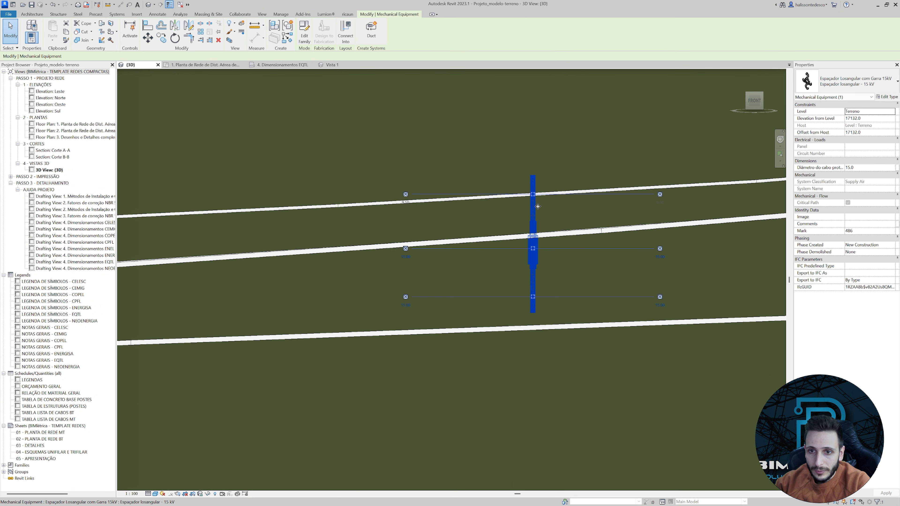
pyautogui.scroll(2, 537, 206)
# Insert a vertex in one of the overlapping middle XLPE cables at the new spacer and move it down to the middle clamp.
pyautogui.click(529, 268)
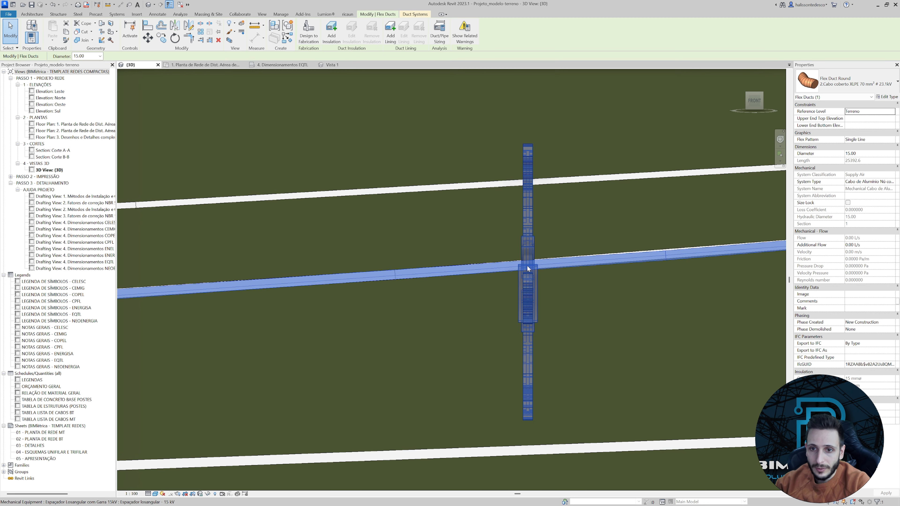
pyautogui.rightClick(530, 264)
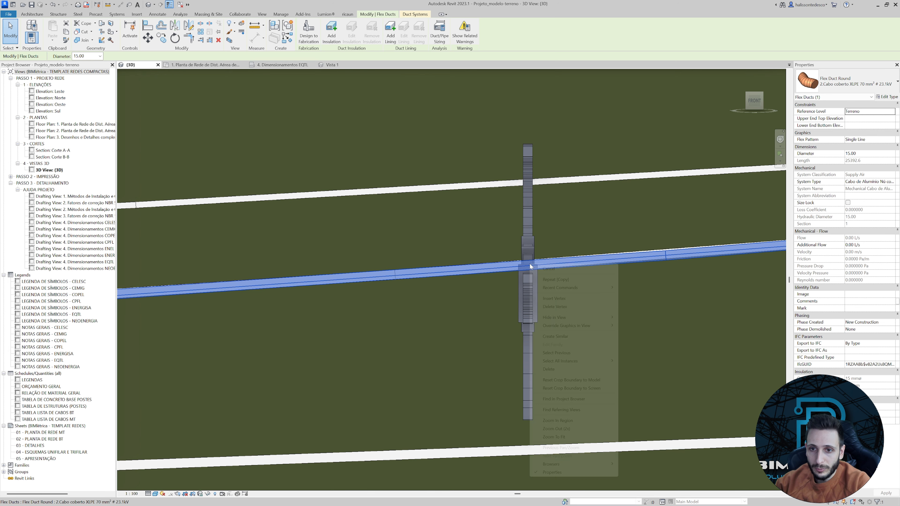
pyautogui.click(551, 299)
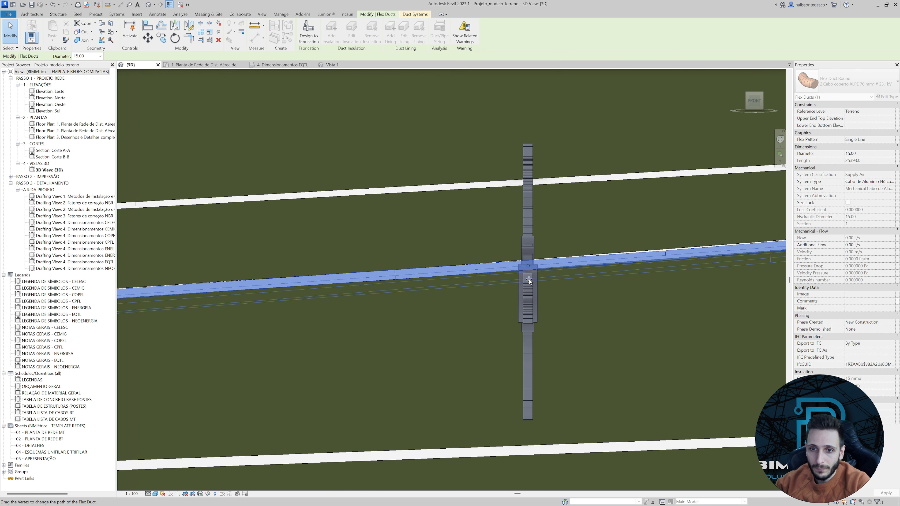
pyautogui.moveTo(529, 281); pyautogui.dragTo(530, 295)
pyautogui.click(533, 306)
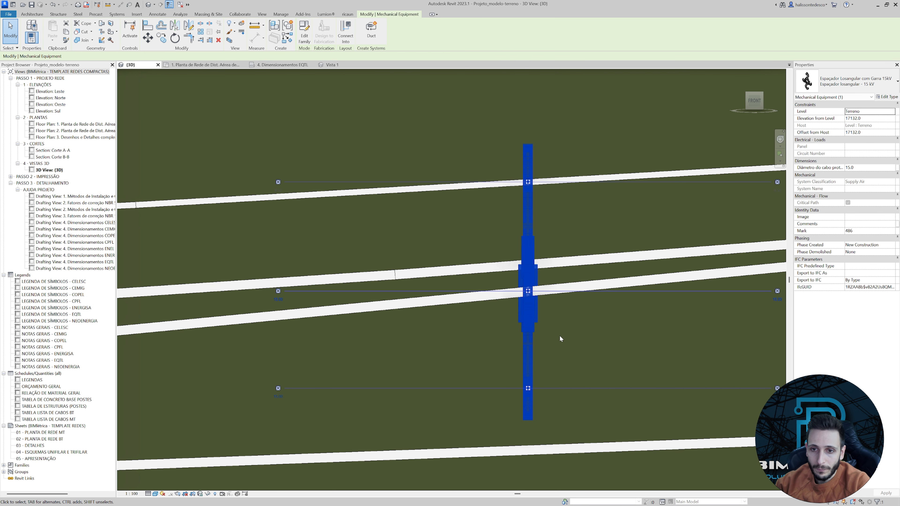
# Insert a vertex in the bottom XLPE cable below the new spacer and raise it onto the bottom clamp connector.
pyautogui.click(508, 271)
pyautogui.scroll(-2, 509, 271)
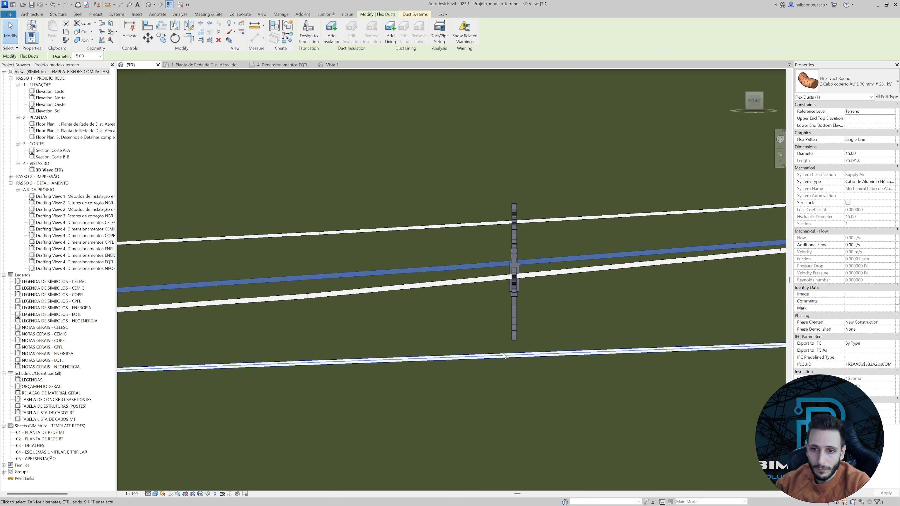
pyautogui.click(504, 356)
pyautogui.scroll(2, 504, 356)
pyautogui.rightClick(513, 141)
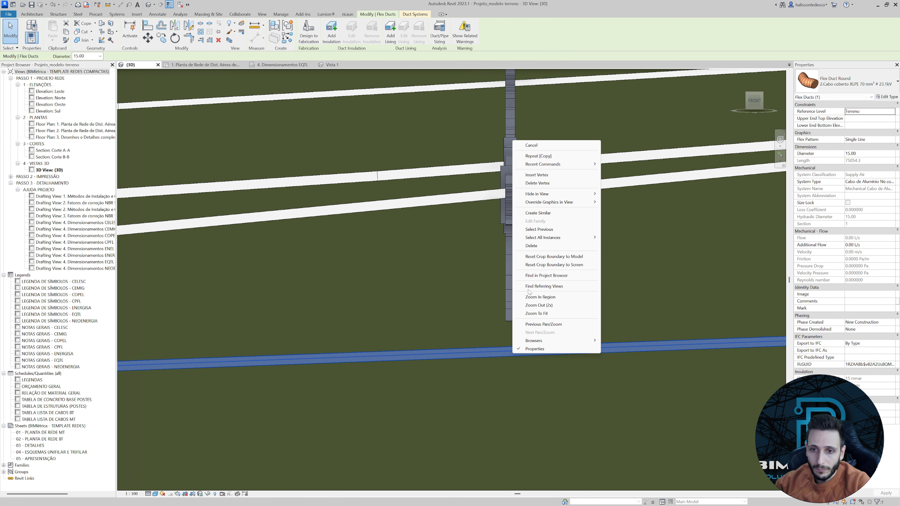
pyautogui.click(535, 184)
pyautogui.click(512, 348)
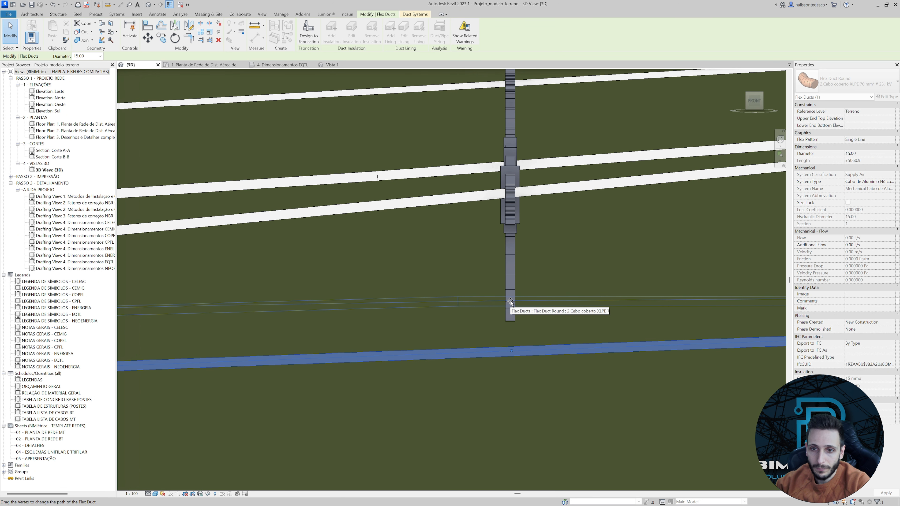
pyautogui.moveTo(511, 302); pyautogui.dragTo(509, 287)
pyautogui.press('Escape')
pyautogui.click(509, 307)
pyautogui.moveTo(483, 219); pyautogui.dragTo(483, 289, button='middle')
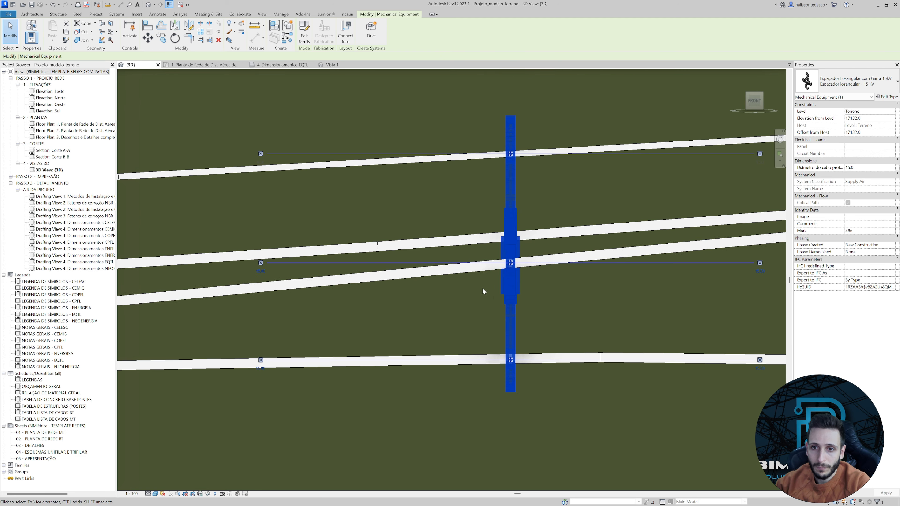
# Insert a vertex in the other middle XLPE cable at the new spacer and lower it onto the middle clamp connector.
pyautogui.click(496, 234)
pyautogui.rightClick(497, 235)
pyautogui.click(513, 271)
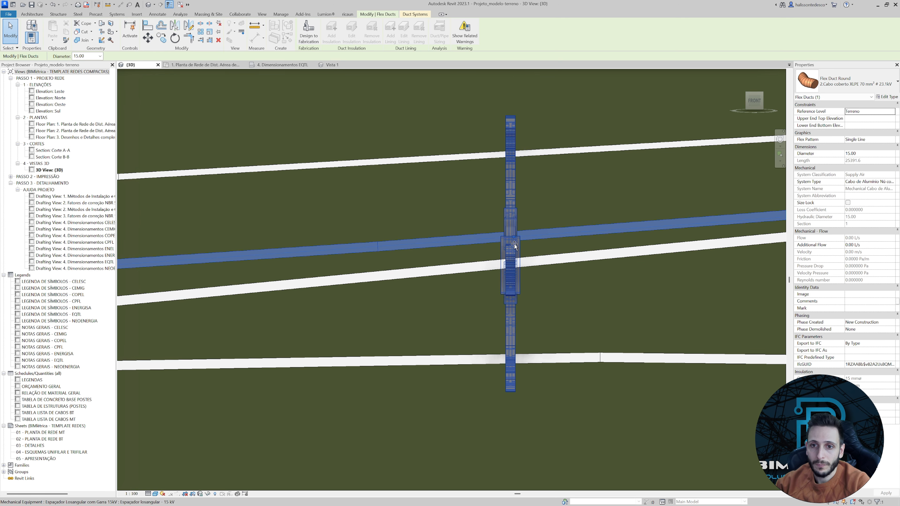
pyautogui.moveTo(511, 259); pyautogui.dragTo(511, 262)
# Pull the bottom cable's free end back from the far pole to just past the nearer pole.
pyautogui.scroll(-10, 473, 294)
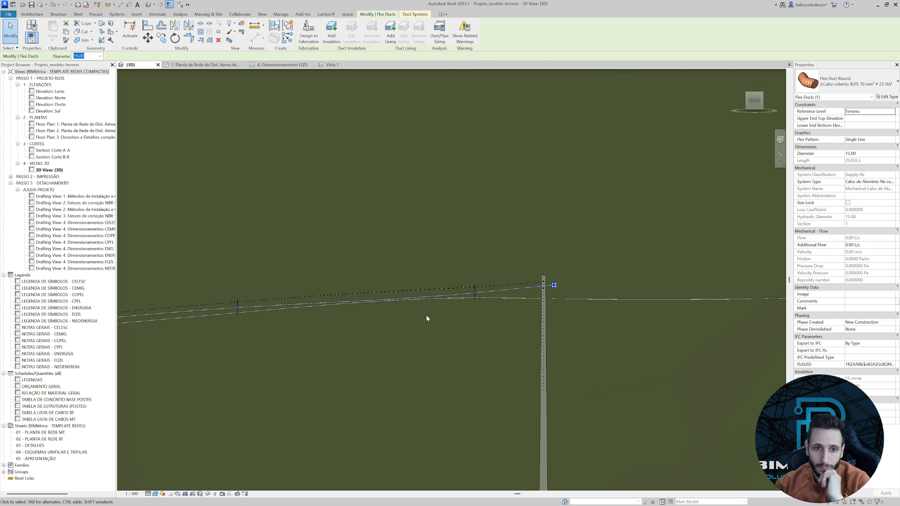
pyautogui.scroll(1, 426, 316)
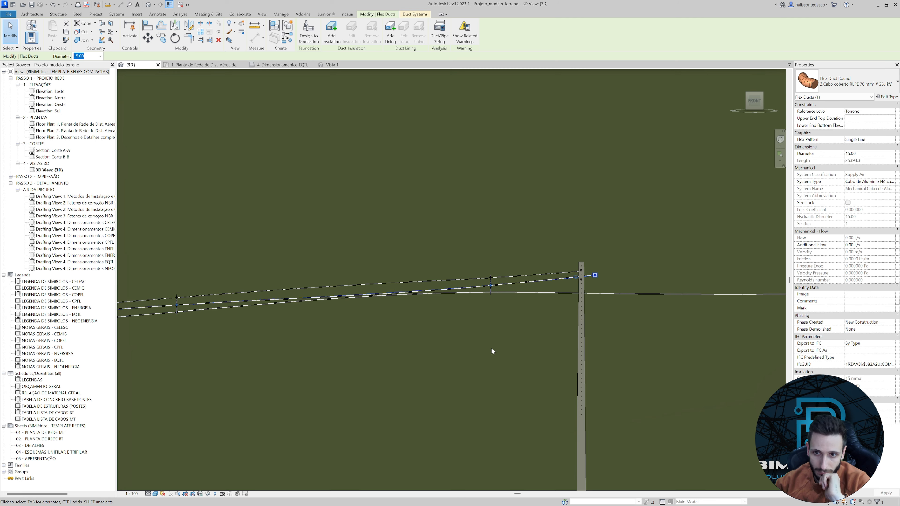
pyautogui.scroll(3, 342, 296)
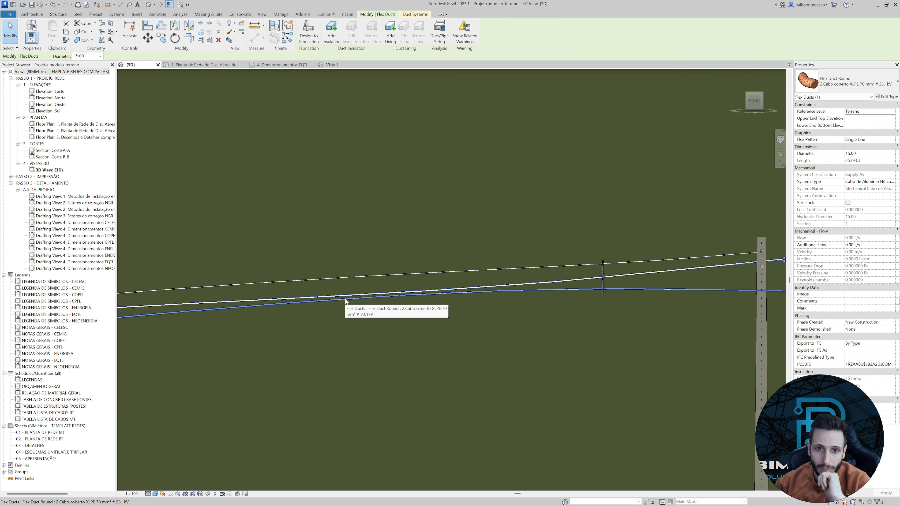
pyautogui.scroll(-3, 494, 299)
pyautogui.scroll(-3, 505, 302)
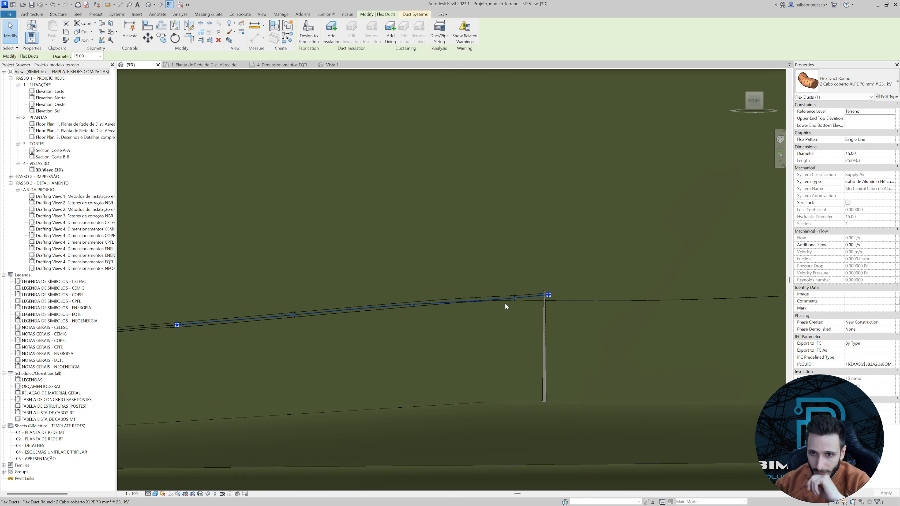
pyautogui.scroll(2, 520, 311)
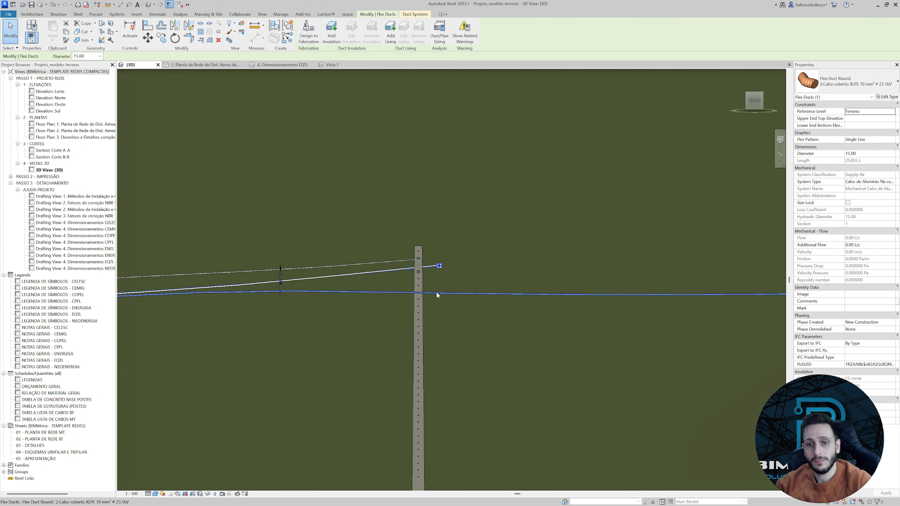
pyautogui.click(460, 294)
pyautogui.scroll(-3, 460, 296)
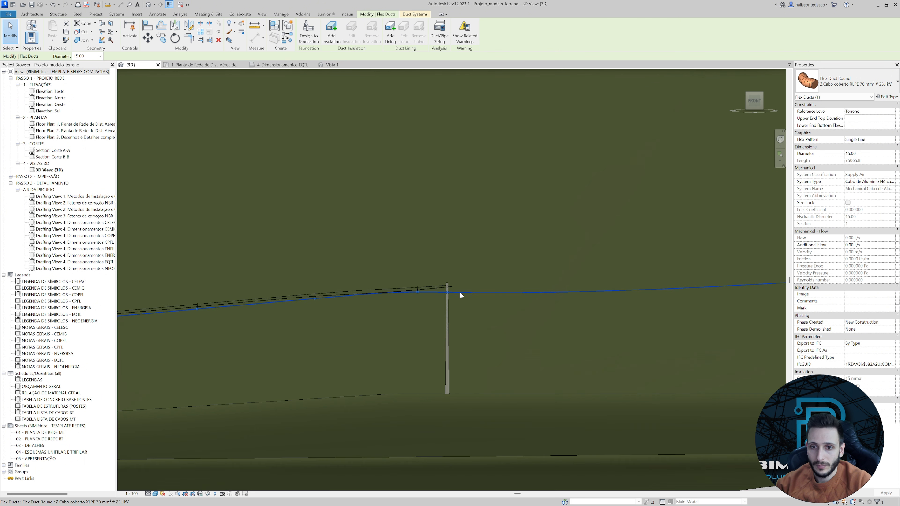
pyautogui.moveTo(622, 295); pyautogui.dragTo(622, 293, button='middle')
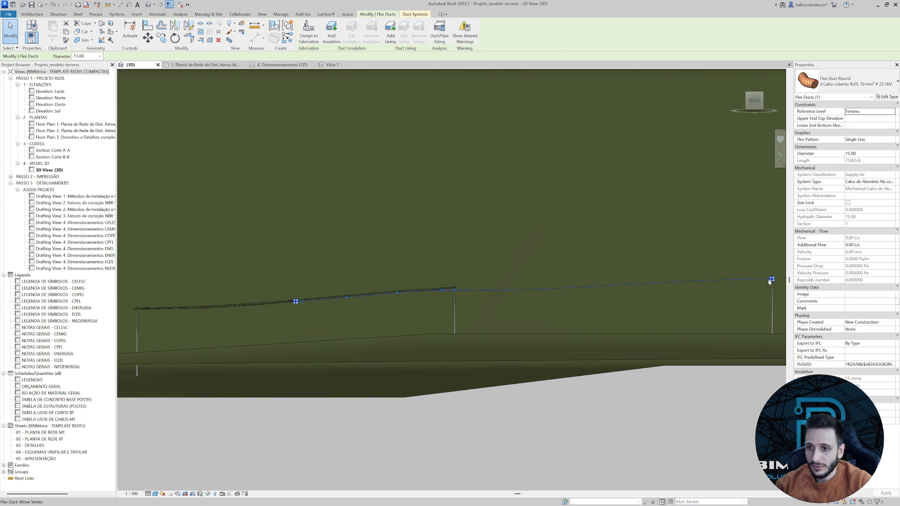
pyautogui.moveTo(771, 280); pyautogui.dragTo(623, 295)
pyautogui.moveTo(500, 290); pyautogui.dragTo(496, 297)
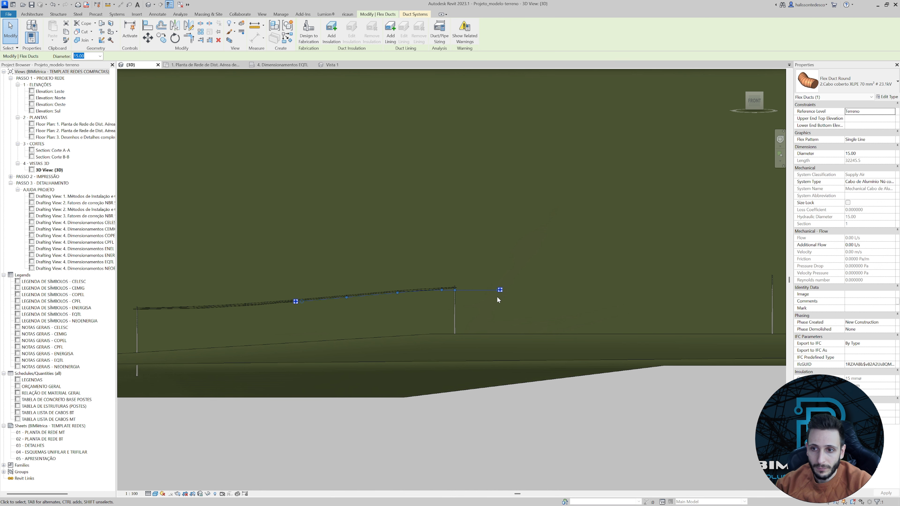
pyautogui.scroll(3, 496, 295)
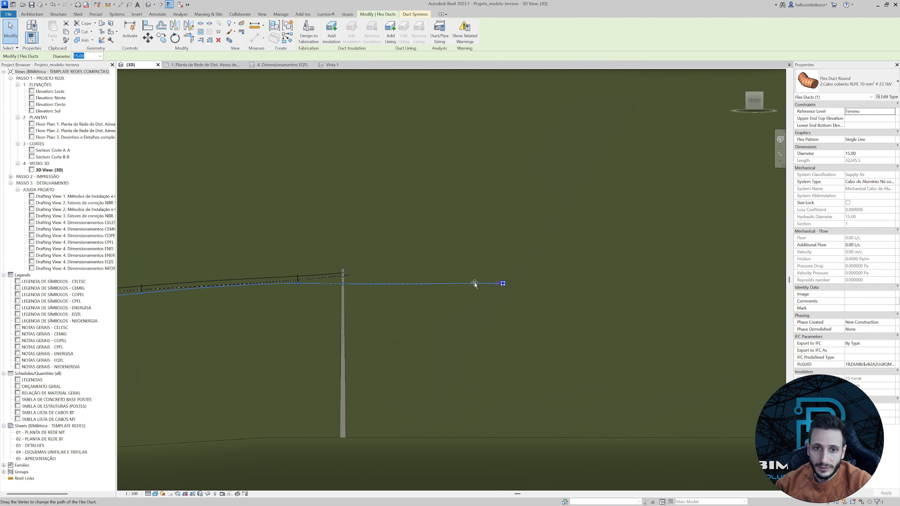
pyautogui.moveTo(371, 284); pyautogui.dragTo(352, 285)
# Delete the bottom cable's extra vertex at the pole and raise its free end to just below the middle cables' ends.
pyautogui.scroll(2, 352, 285)
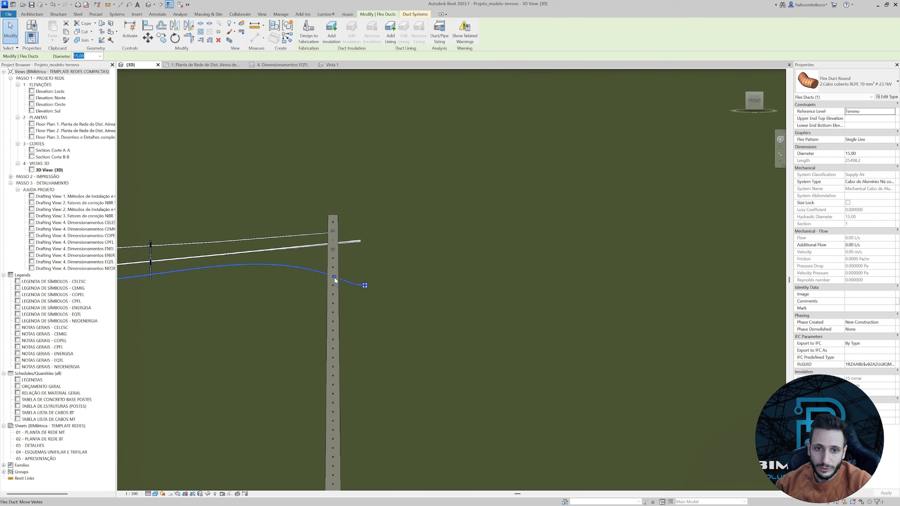
pyautogui.rightClick(335, 278)
pyautogui.click(359, 321)
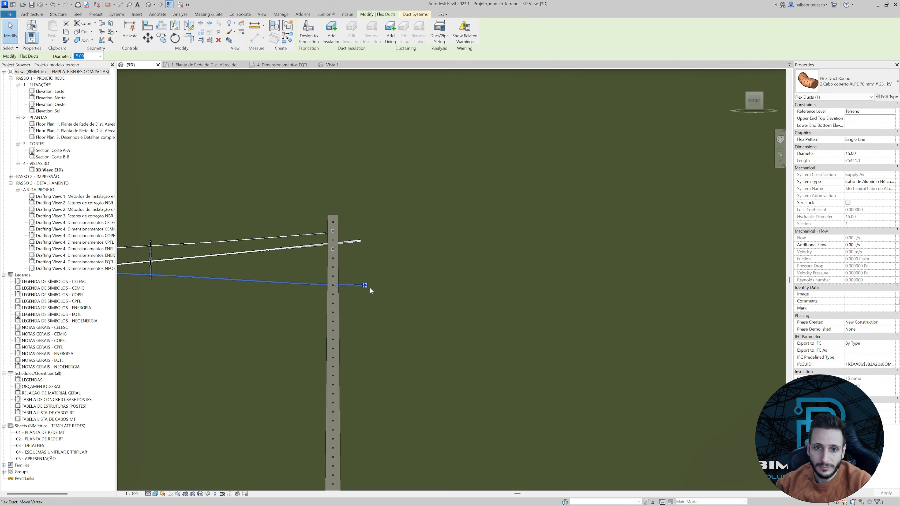
pyautogui.moveTo(366, 286); pyautogui.dragTo(357, 262)
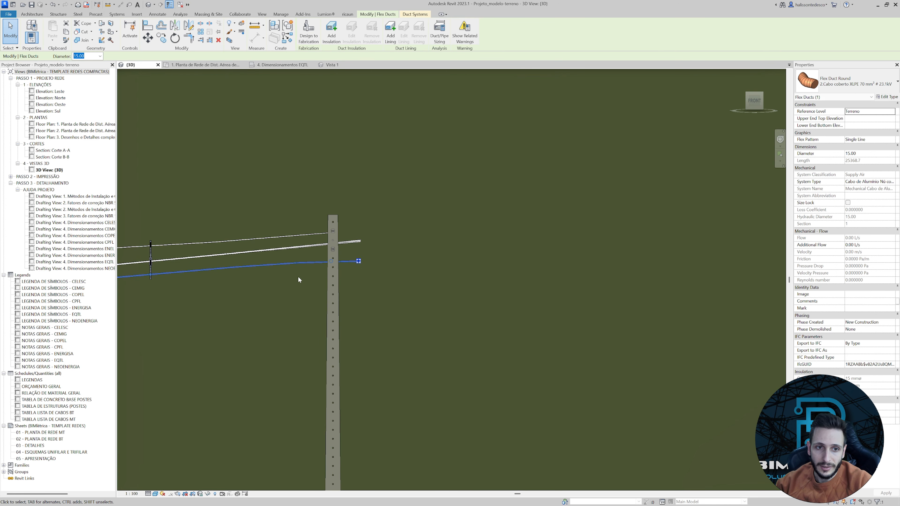
# Examine how the three cable levels run through the new spacer and end at the pole.
pyautogui.moveTo(246, 288); pyautogui.dragTo(489, 280, button='middle')
pyautogui.scroll(5, 403, 269)
pyautogui.scroll(-3, 373, 280)
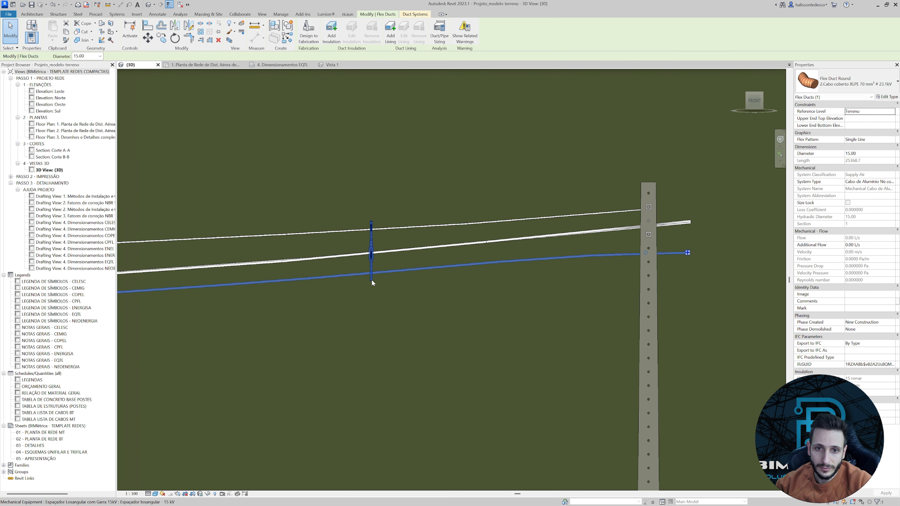
pyautogui.click(372, 280)
pyautogui.scroll(-3, 372, 280)
pyautogui.click(346, 326)
pyautogui.moveTo(345, 326); pyautogui.dragTo(419, 301, button='middle')
pyautogui.scroll(-2, 526, 297)
pyautogui.scroll(5, 439, 279)
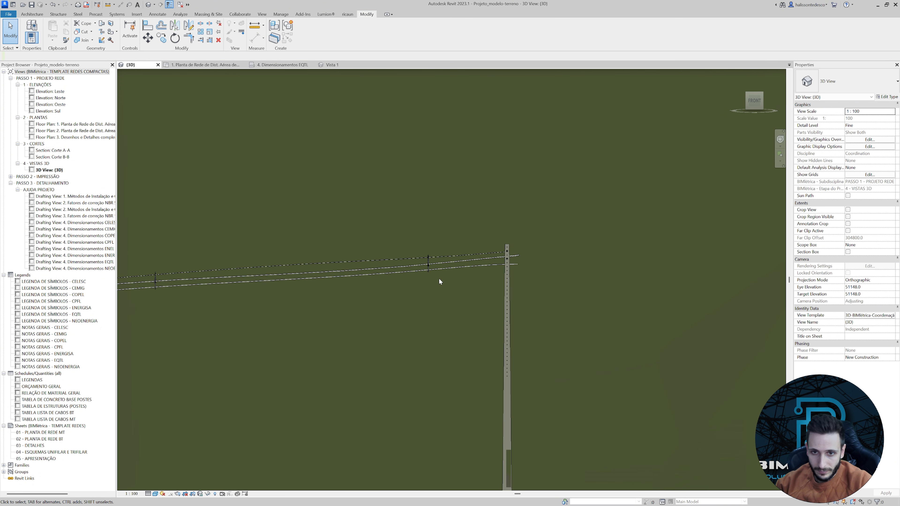
# In the medium-voltage network floor plan, mirror the spacer nearest the pole to its other side, using the pole's centreline as the axis.
pyautogui.click(421, 249)
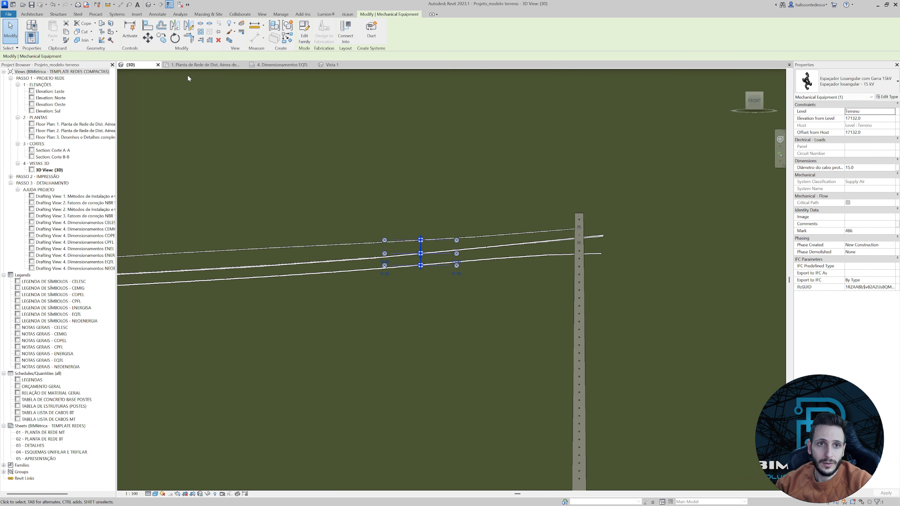
pyautogui.click(192, 66)
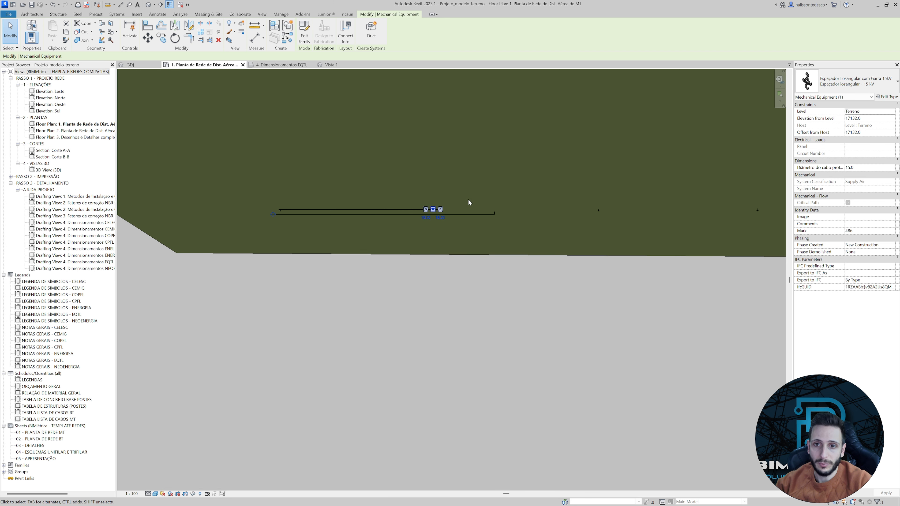
pyautogui.click(175, 25)
pyautogui.scroll(8, 425, 249)
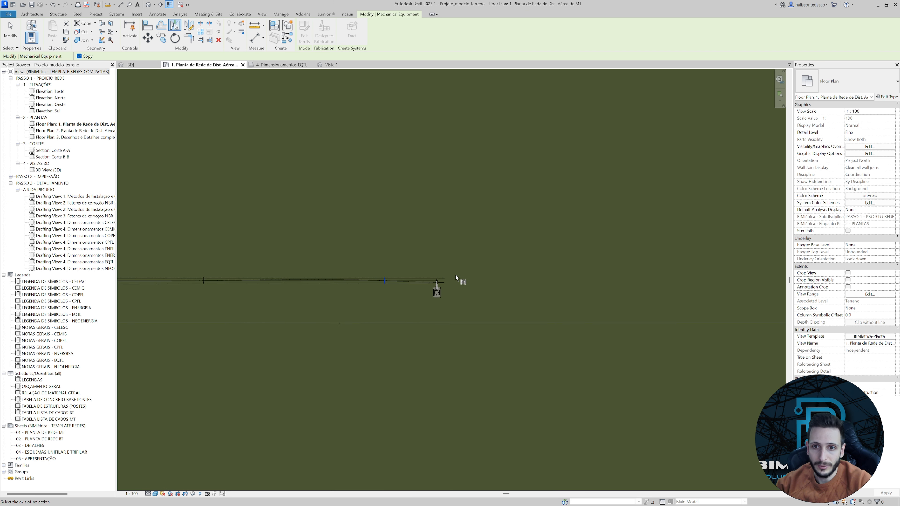
pyautogui.click(424, 305)
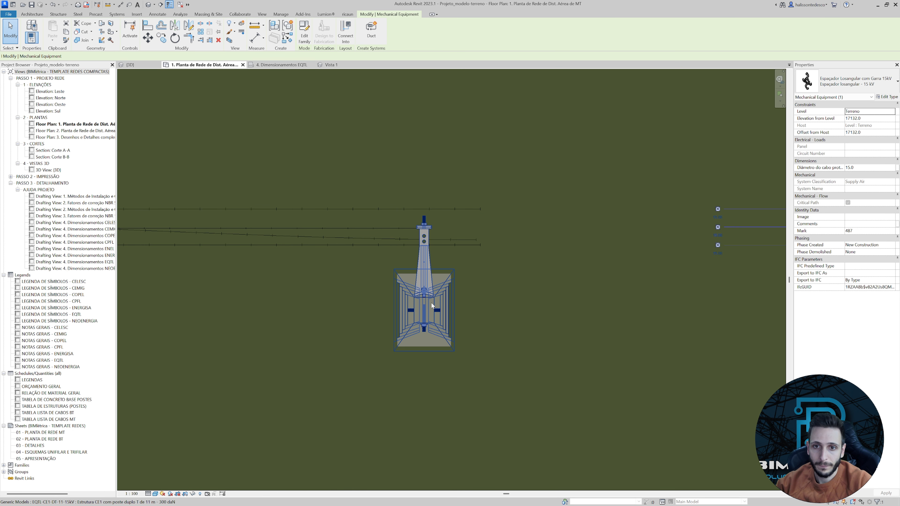
pyautogui.scroll(-3, 431, 303)
pyautogui.scroll(2, 450, 250)
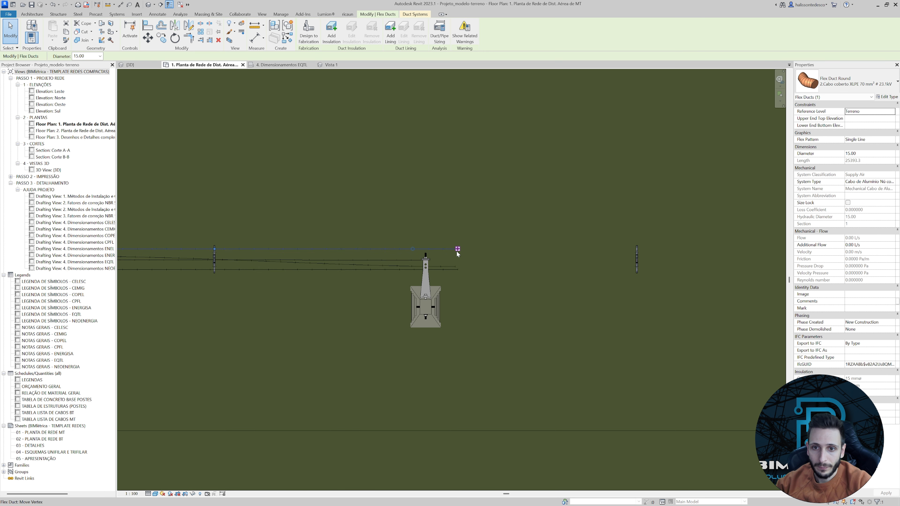
# Extend the free ends of both outer XLPE cables and the steel messenger cable past the pole to the mirrored spacer.
pyautogui.click(457, 250)
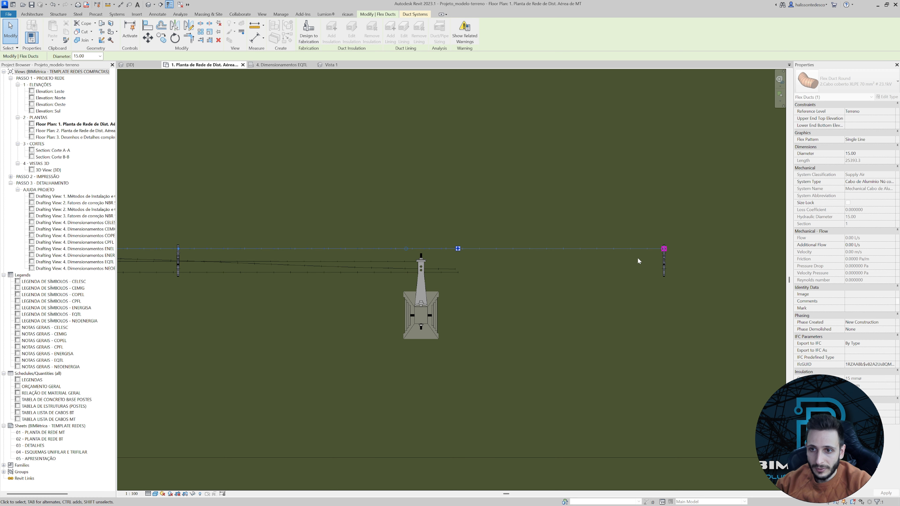
pyautogui.moveTo(439, 276); pyautogui.dragTo(400, 265, button='middle')
pyautogui.press('Escape')
pyautogui.click(382, 252)
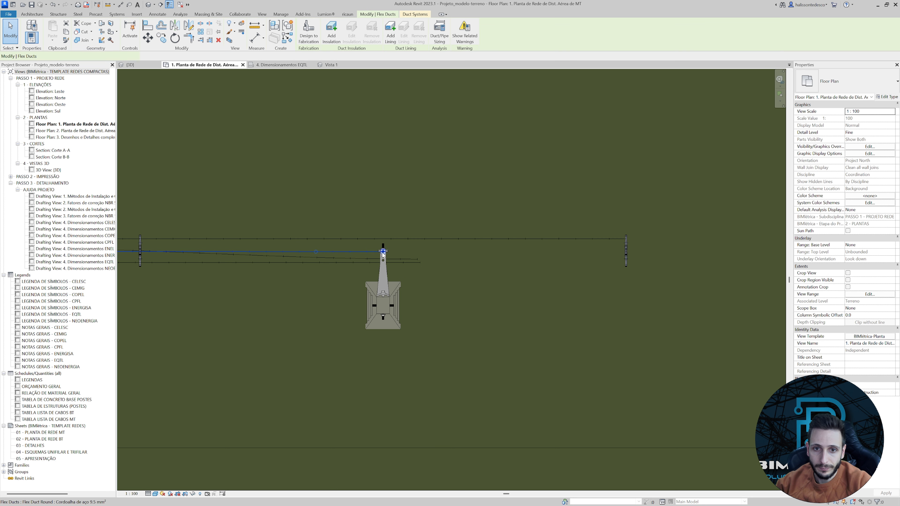
pyautogui.scroll(6, 623, 252)
pyautogui.moveTo(619, 251); pyautogui.dragTo(652, 248)
pyautogui.scroll(-5, 648, 249)
pyautogui.press('Escape')
pyautogui.click(284, 269)
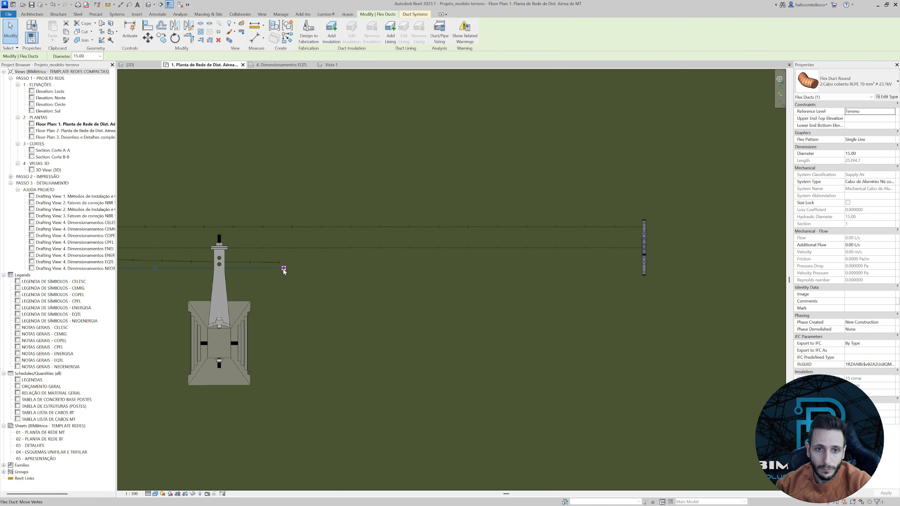
pyautogui.moveTo(284, 270); pyautogui.dragTo(308, 274)
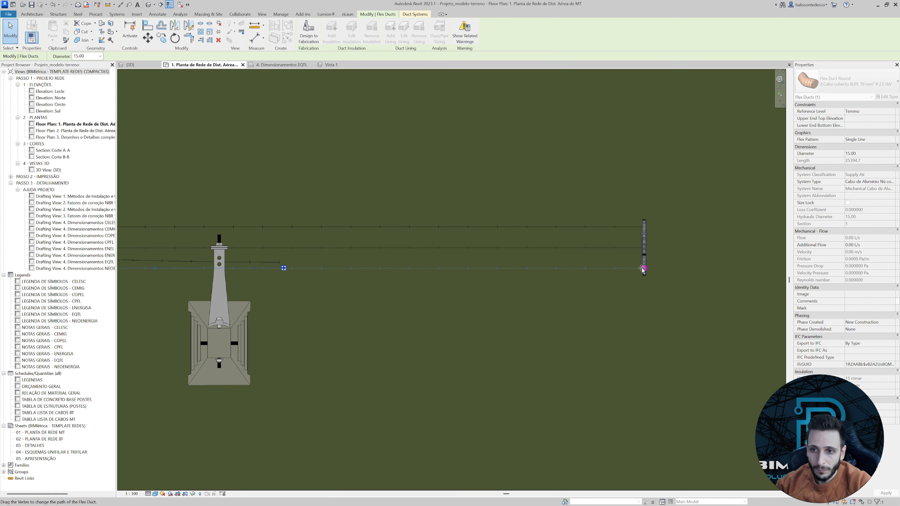
# Extend the remaining XLPE cable's free end along the centre line to just short of the mirrored spacer.
pyautogui.moveTo(643, 270); pyautogui.dragTo(644, 248)
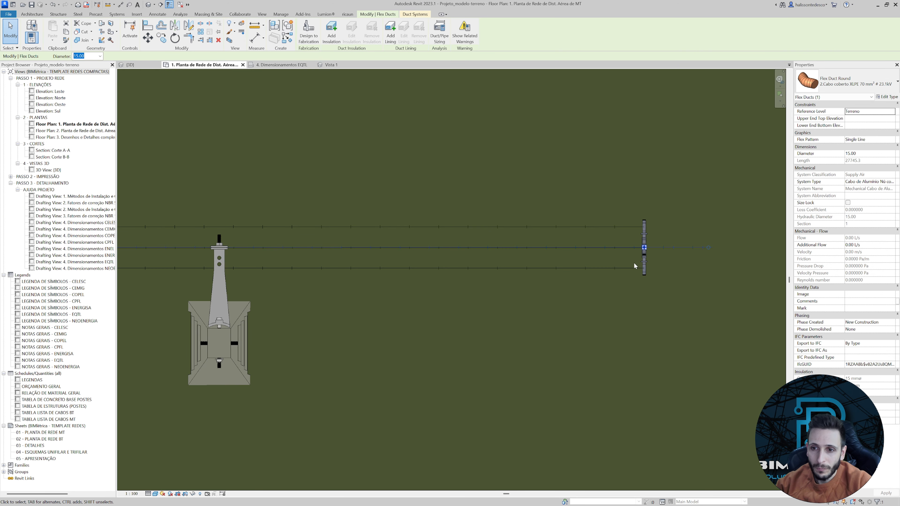
pyautogui.hotkey('ctrl', 'z')
pyautogui.scroll(4, 639, 255)
pyautogui.scroll(-5, 241, 273)
pyautogui.moveTo(244, 274); pyautogui.dragTo(475, 273, button='middle')
pyautogui.click(349, 272)
pyautogui.moveTo(353, 272); pyautogui.dragTo(676, 260)
pyautogui.scroll(4, 653, 258)
pyautogui.scroll(-4, 675, 260)
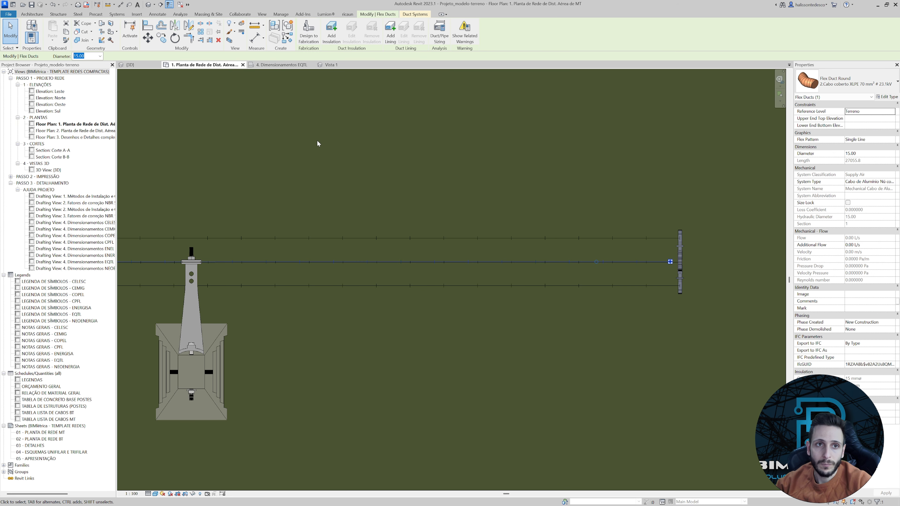
# In the 3D view, lower the extended bottom cable's free end onto the mirrored spacer's bottom clamp and check the cables around the pole.
pyautogui.click(129, 66)
pyautogui.keyDown('shift'); pyautogui.moveTo(432, 221); pyautogui.dragTo(460, 213, button='middle'); pyautogui.keyUp('shift')
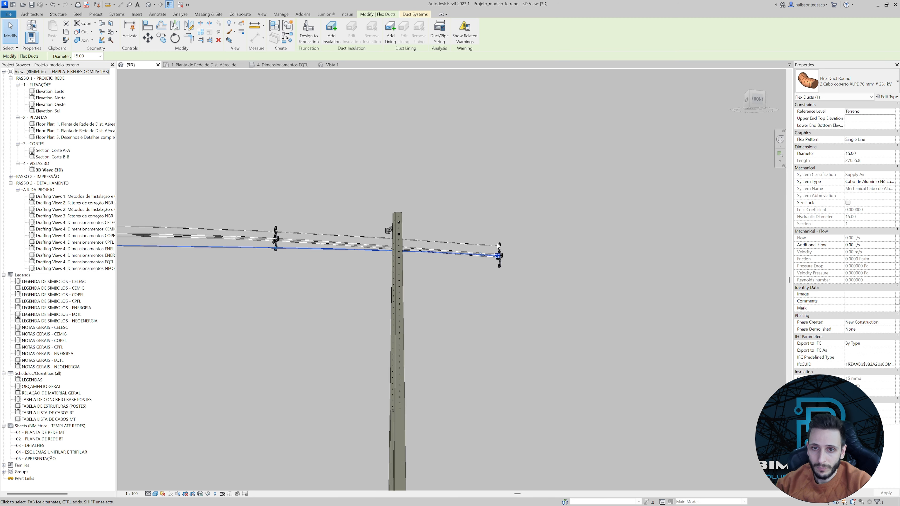
pyautogui.scroll(7, 502, 251)
pyautogui.keyDown('shift'); pyautogui.moveTo(468, 350); pyautogui.dragTo(499, 155, button='middle'); pyautogui.keyUp('shift')
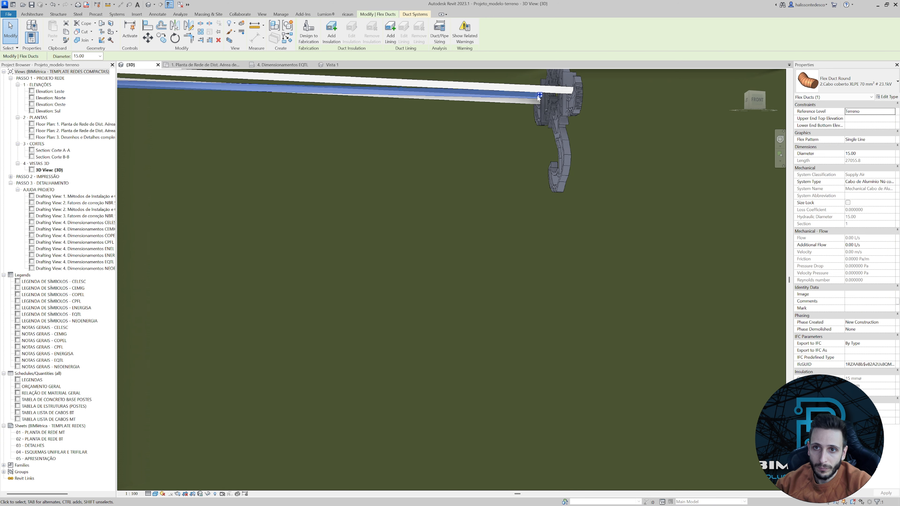
pyautogui.moveTo(554, 149); pyautogui.dragTo(556, 169)
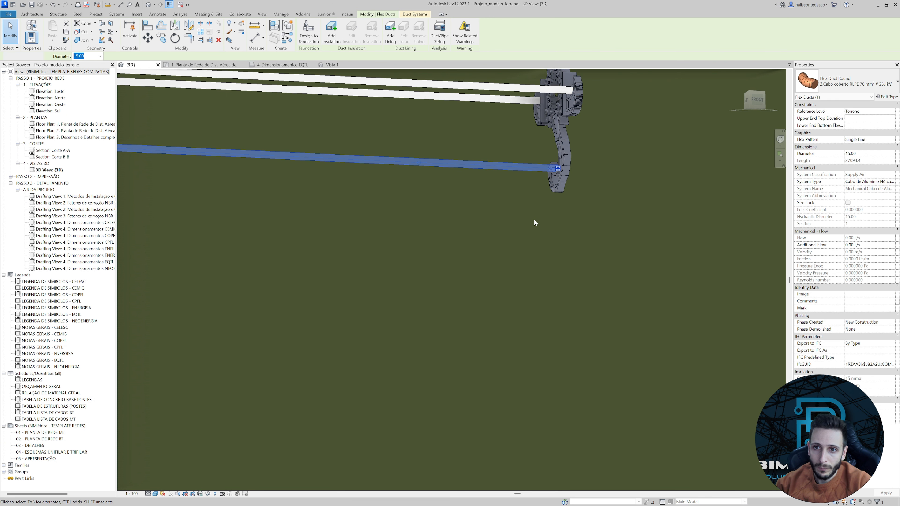
pyautogui.click(534, 220)
pyautogui.scroll(-5, 540, 225)
pyautogui.keyDown('shift'); pyautogui.moveTo(507, 240); pyautogui.dragTo(424, 234, button='middle'); pyautogui.keyUp('shift')
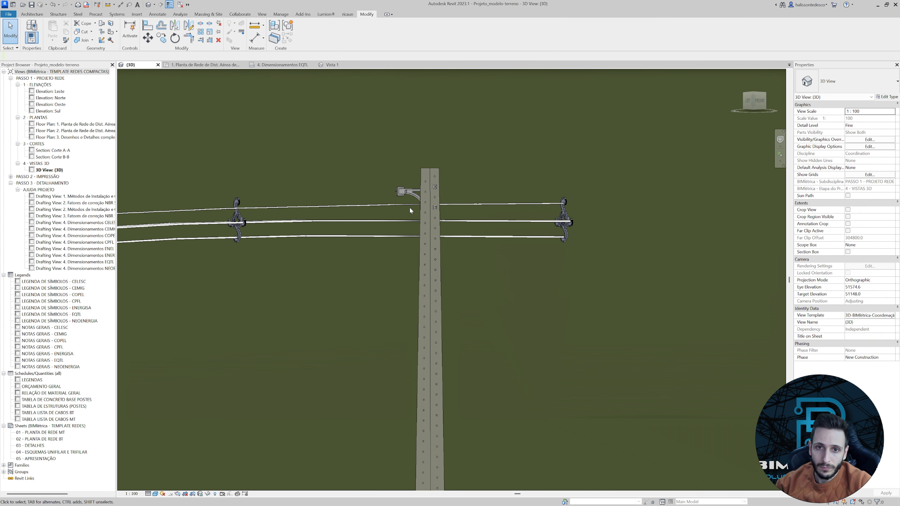
pyautogui.scroll(-3, 408, 207)
pyautogui.scroll(5, 282, 203)
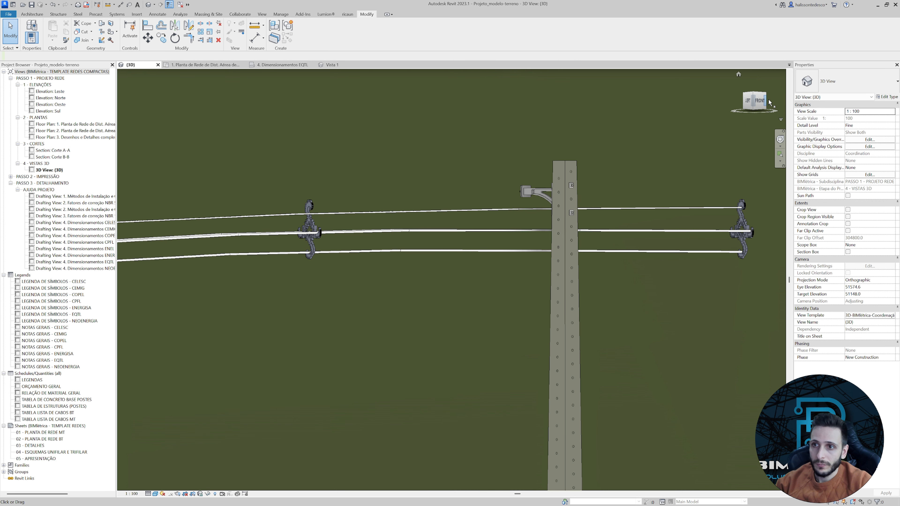
# From the front, insert a vertex in the steel messenger cable at the pole and raise it towards the support arm's upper fixing.
pyautogui.click(760, 102)
pyautogui.scroll(10, 429, 265)
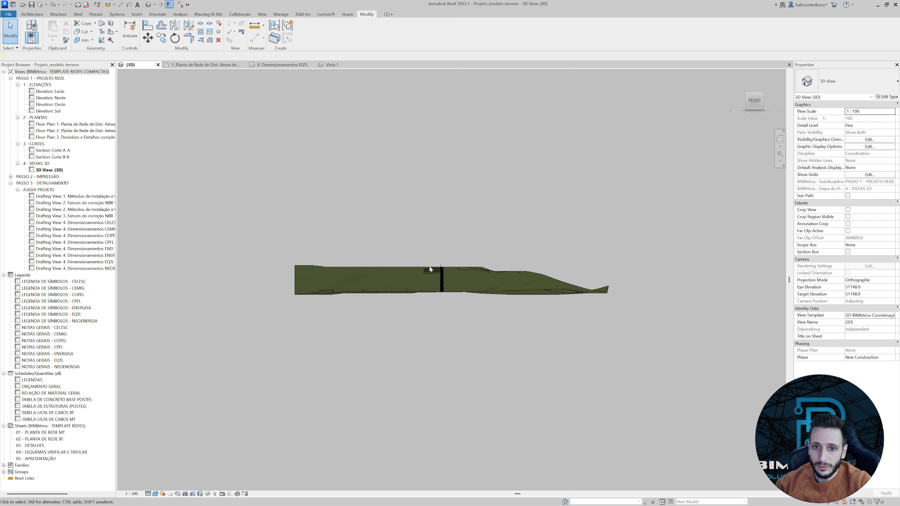
pyautogui.scroll(8, 513, 265)
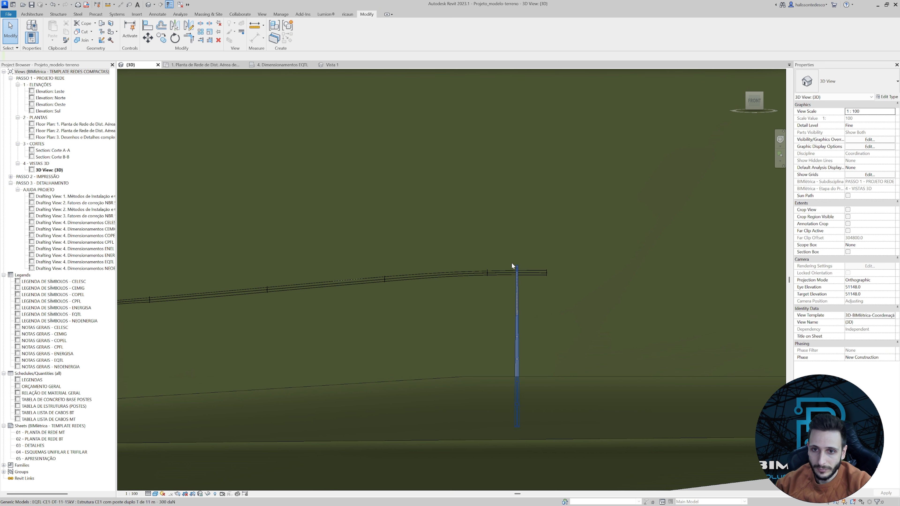
pyautogui.click(514, 290)
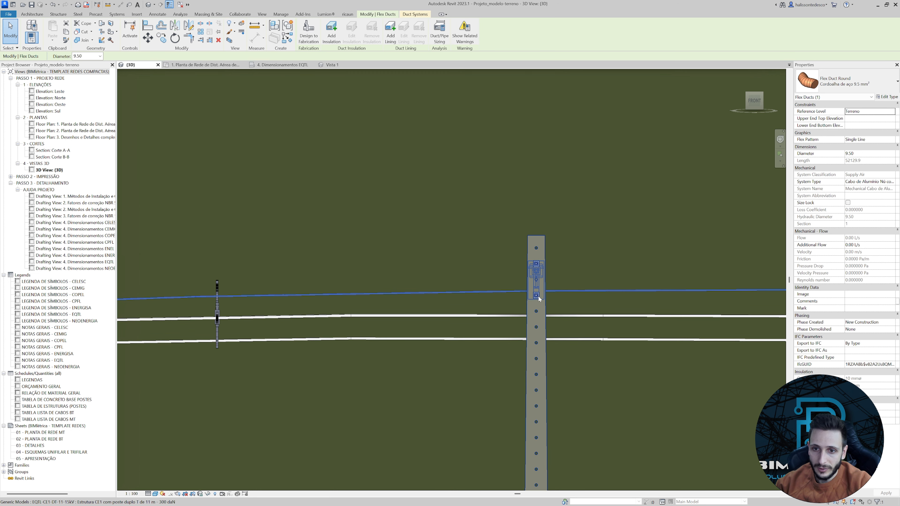
pyautogui.rightClick(539, 295)
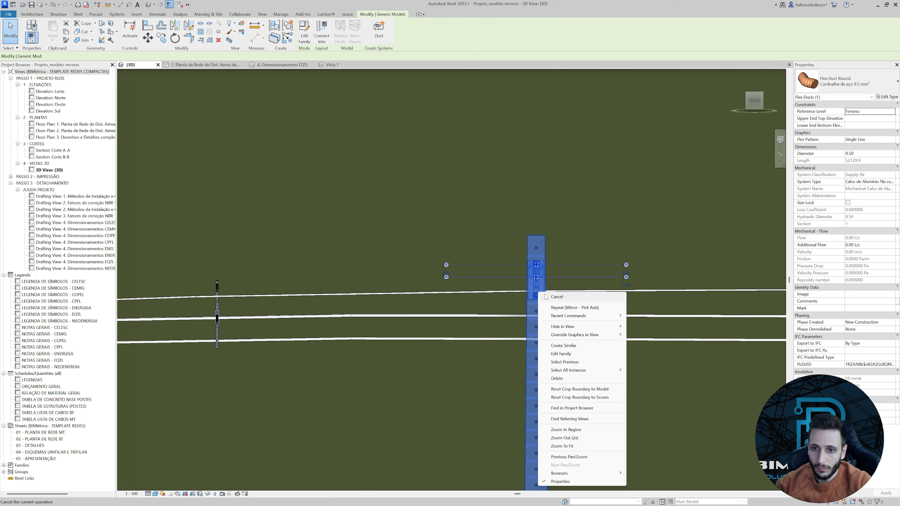
pyautogui.press('Escape')
pyautogui.click(506, 295)
pyautogui.rightClick(509, 294)
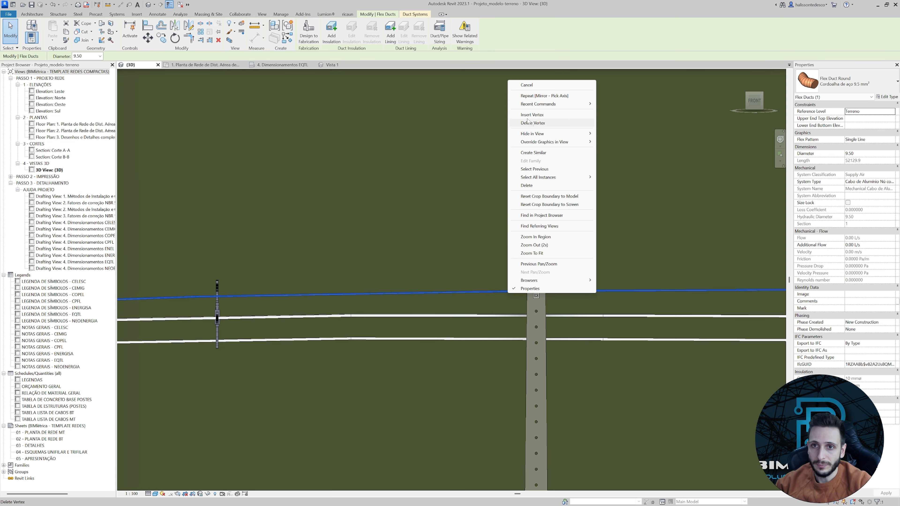
pyautogui.click(532, 115)
pyautogui.click(536, 289)
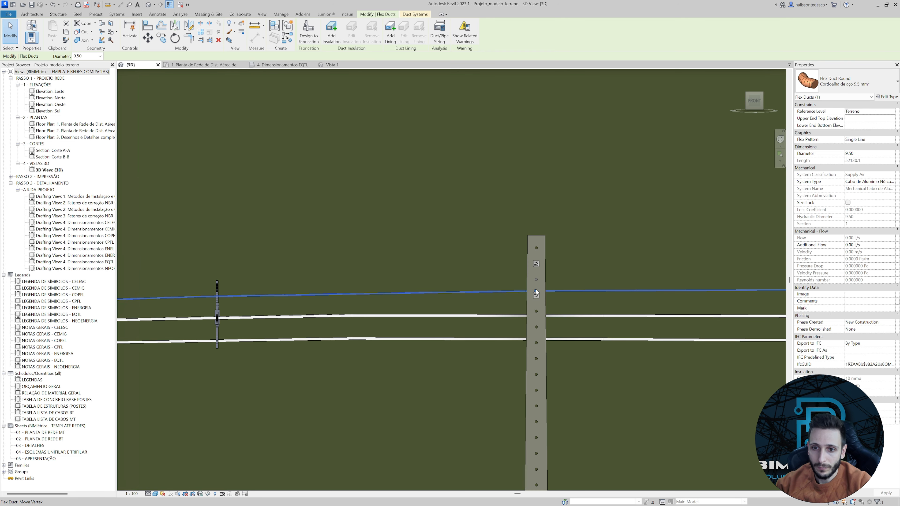
pyautogui.moveTo(536, 289); pyautogui.dragTo(536, 269)
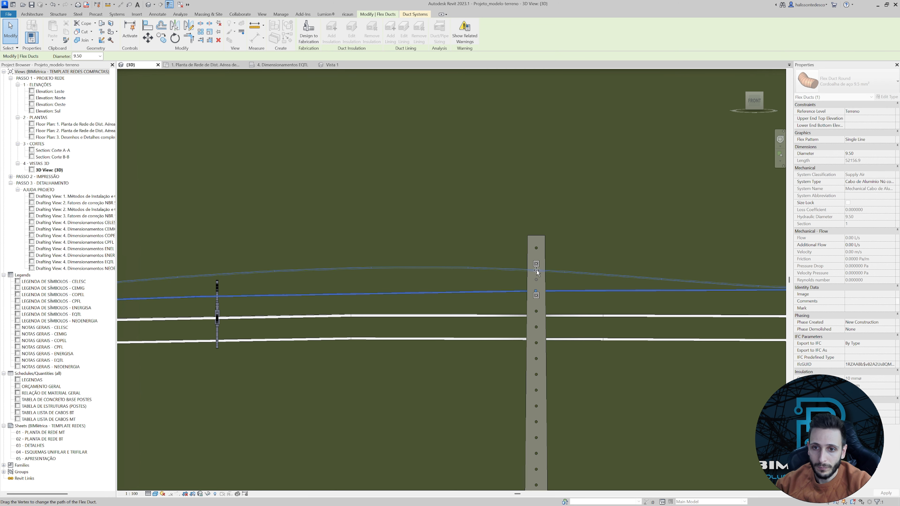
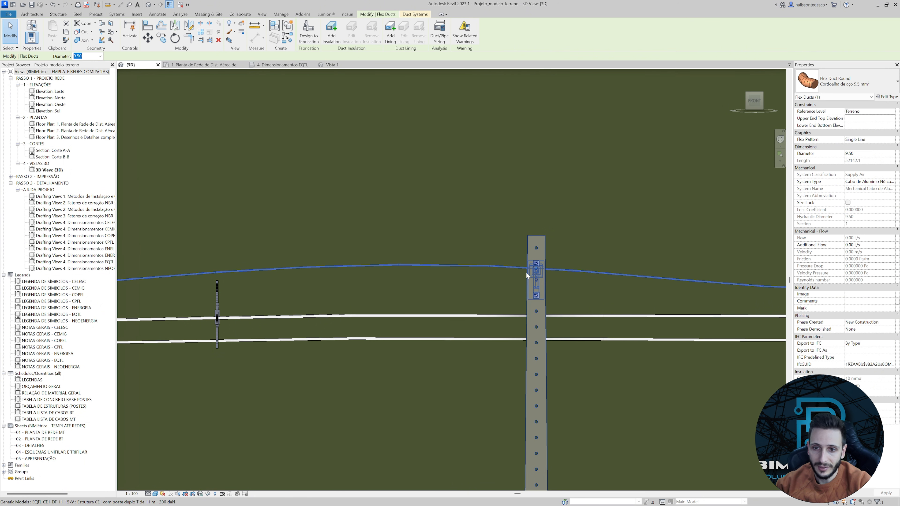
# Raise the steel messenger cable's vertex at the pole onto the support arm's upper fixing.
pyautogui.scroll(2, 526, 273)
pyautogui.click(527, 275)
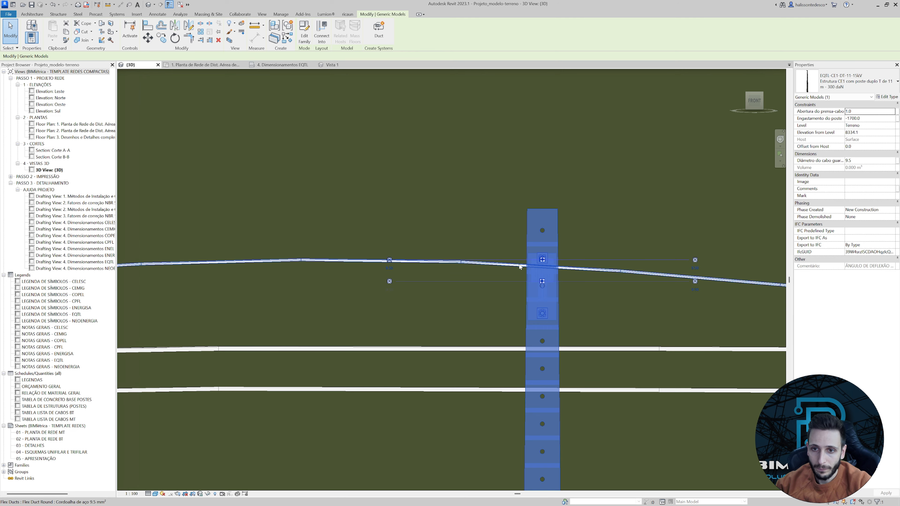
pyautogui.click(542, 266)
pyautogui.moveTo(541, 266); pyautogui.dragTo(542, 258)
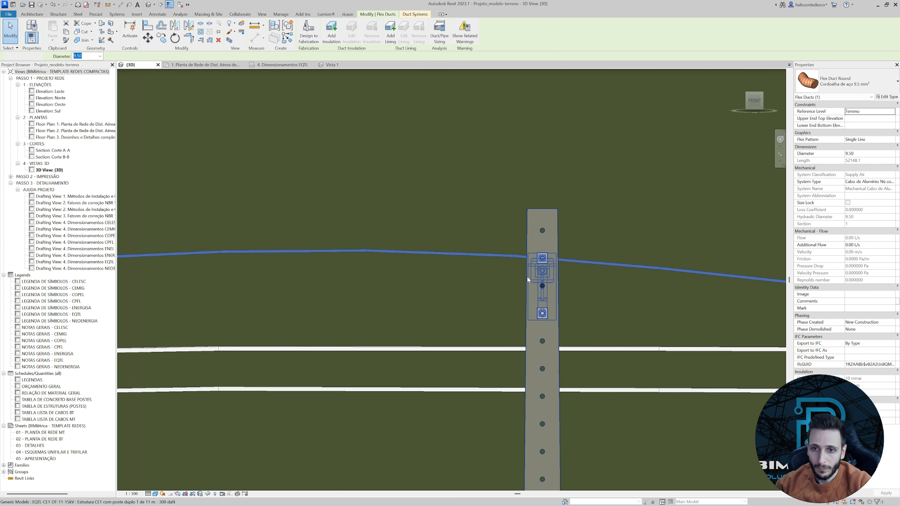
pyautogui.click(527, 278)
# Insert a vertex in the steel messenger cable beside the spacer before the pole and lower it towards the spacer's top.
pyautogui.scroll(-3, 527, 277)
pyautogui.moveTo(477, 277); pyautogui.dragTo(514, 272, button='middle')
pyautogui.scroll(-2, 514, 272)
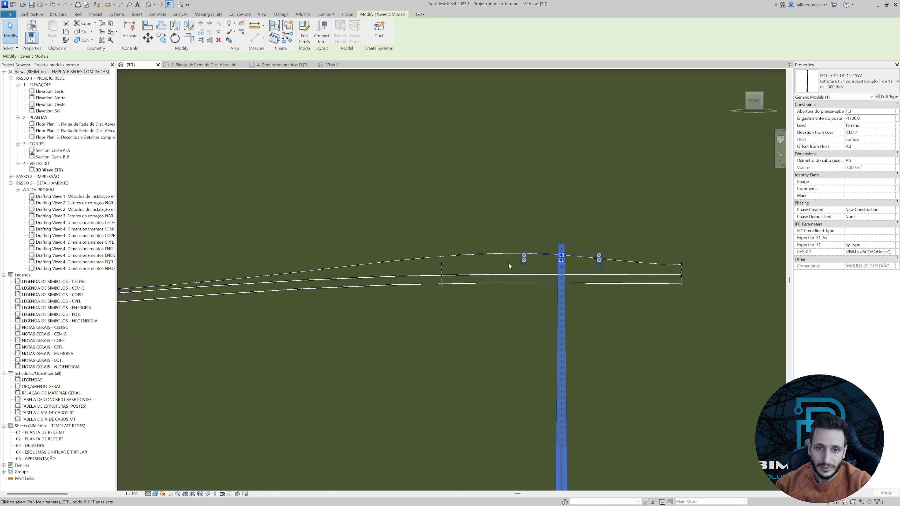
pyautogui.scroll(-3, 450, 275)
pyautogui.scroll(5, 462, 259)
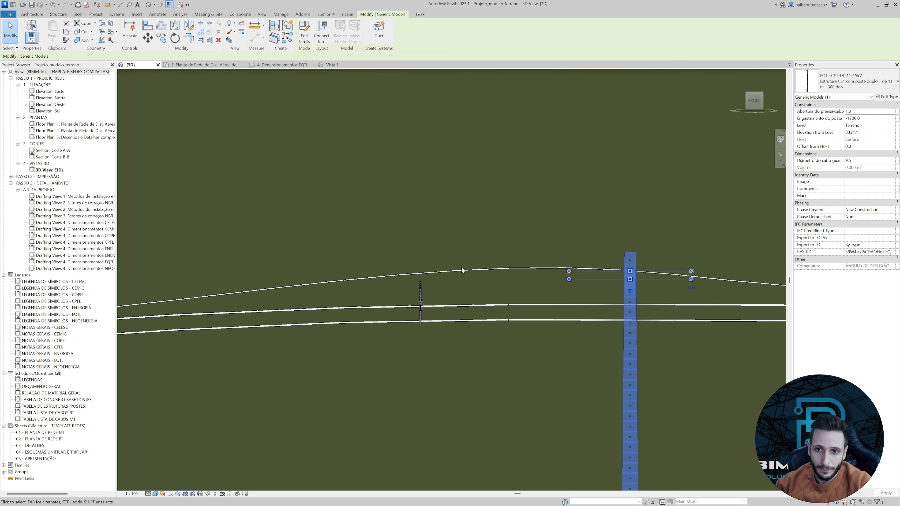
pyautogui.click(462, 269)
pyautogui.rightClick(462, 270)
pyautogui.click(484, 313)
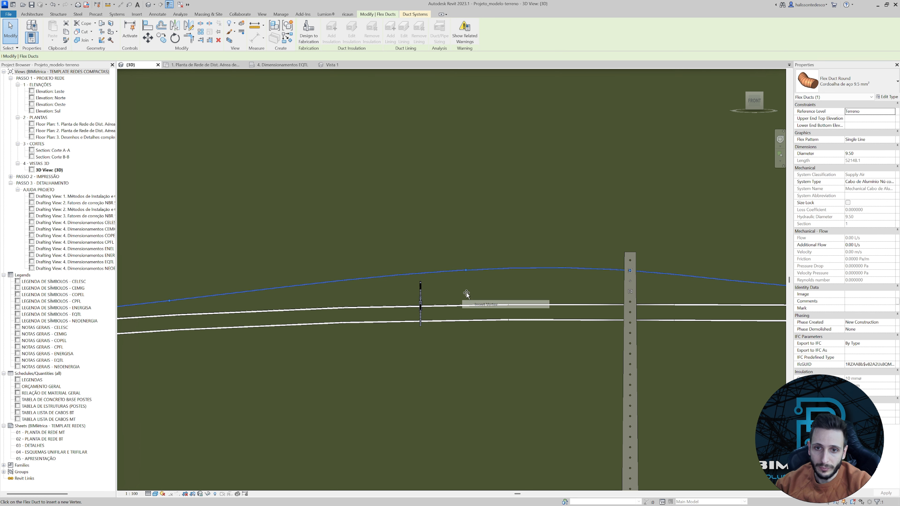
pyautogui.moveTo(435, 273); pyautogui.dragTo(434, 283)
pyautogui.scroll(-2, 472, 294)
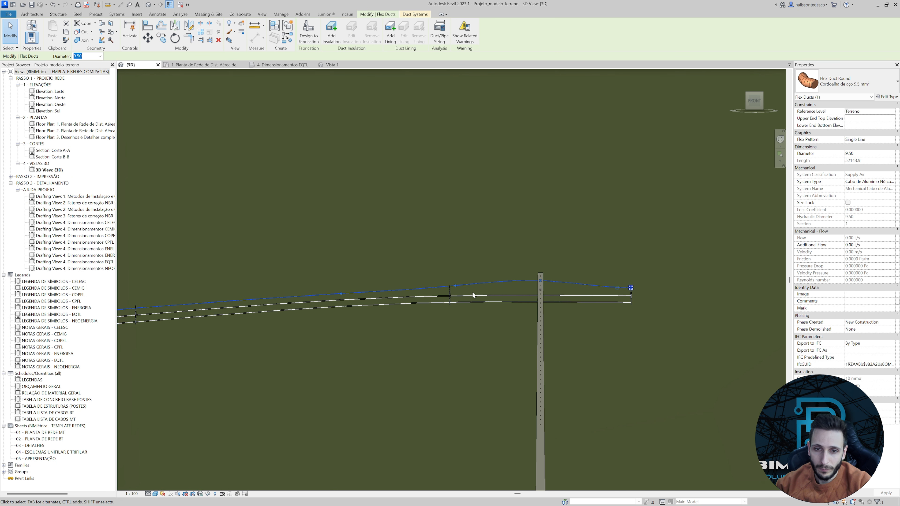
# Lower the messenger's new vertex further so the cable passes through the spacer's top clamp.
pyautogui.click(440, 313)
pyautogui.scroll(4, 444, 298)
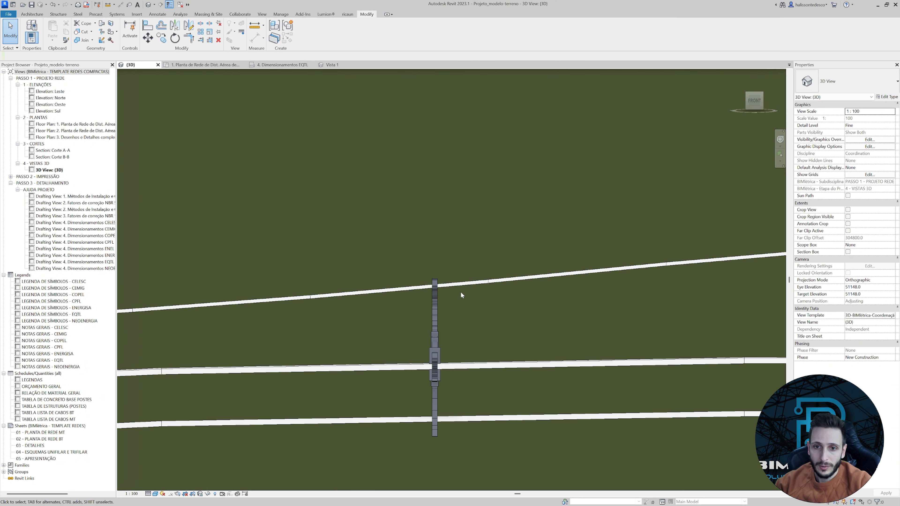
pyautogui.click(459, 285)
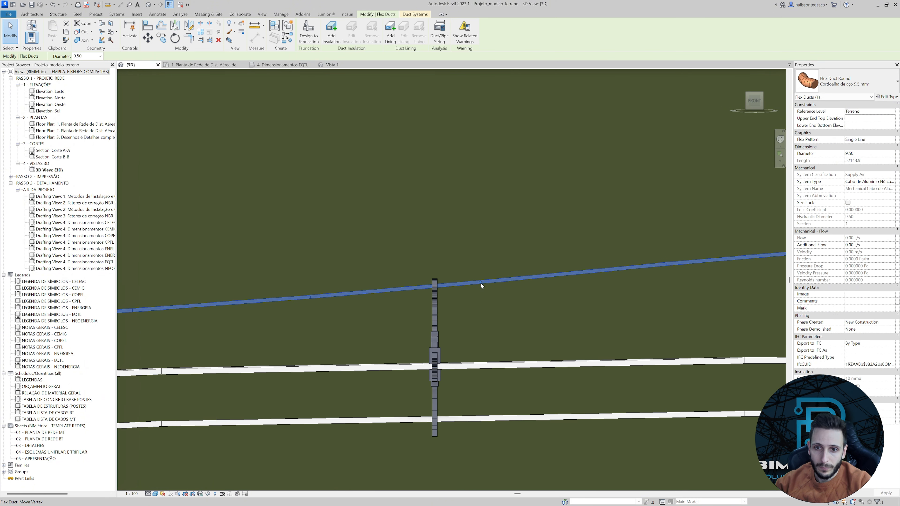
pyautogui.click(439, 309)
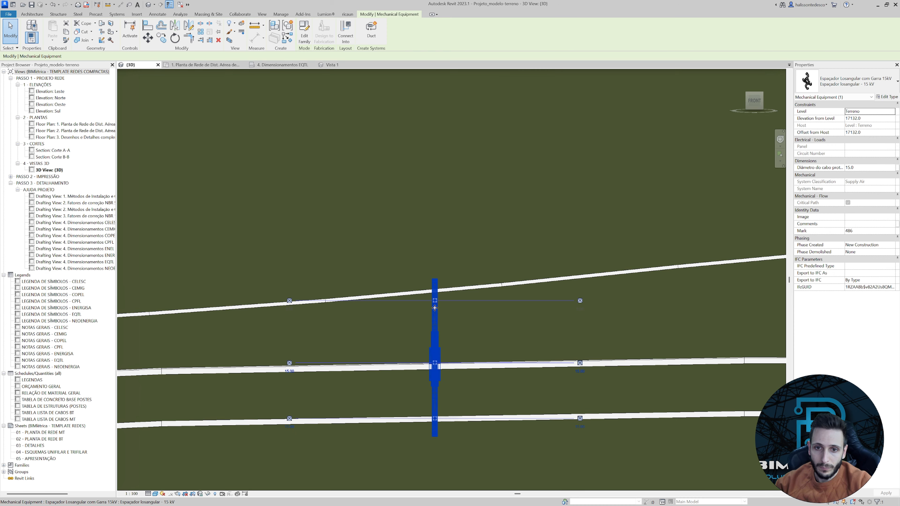
pyautogui.click(461, 291)
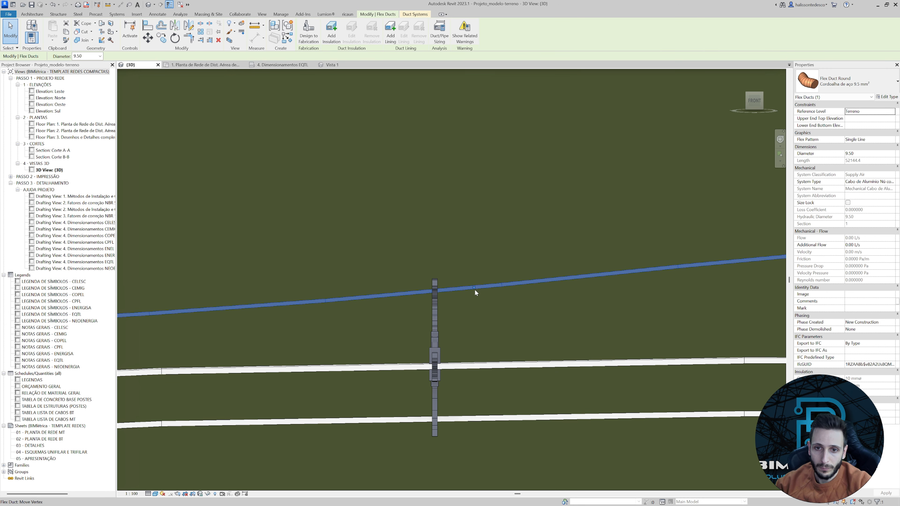
pyautogui.click(429, 315)
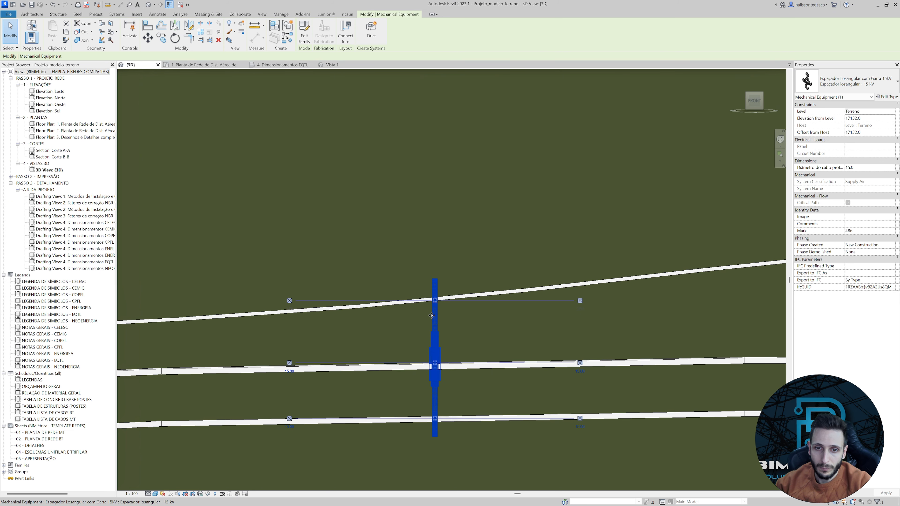
# Insert another vertex in the messenger between the spacer and the pole and lower it slightly to flatten the curve.
pyautogui.scroll(-2, 432, 315)
pyautogui.scroll(-2, 616, 305)
pyautogui.moveTo(617, 305); pyautogui.dragTo(569, 268, button='middle')
pyautogui.scroll(3, 583, 271)
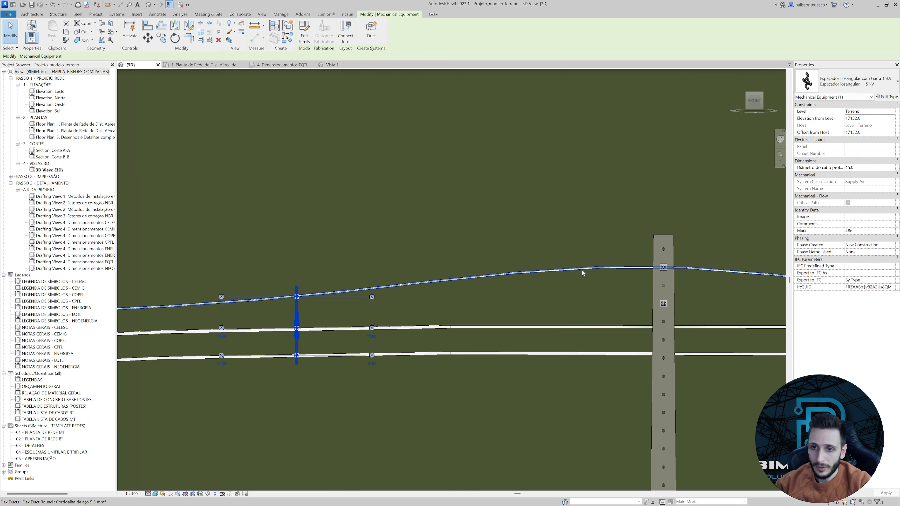
pyautogui.click(583, 271)
pyautogui.rightClick(566, 268)
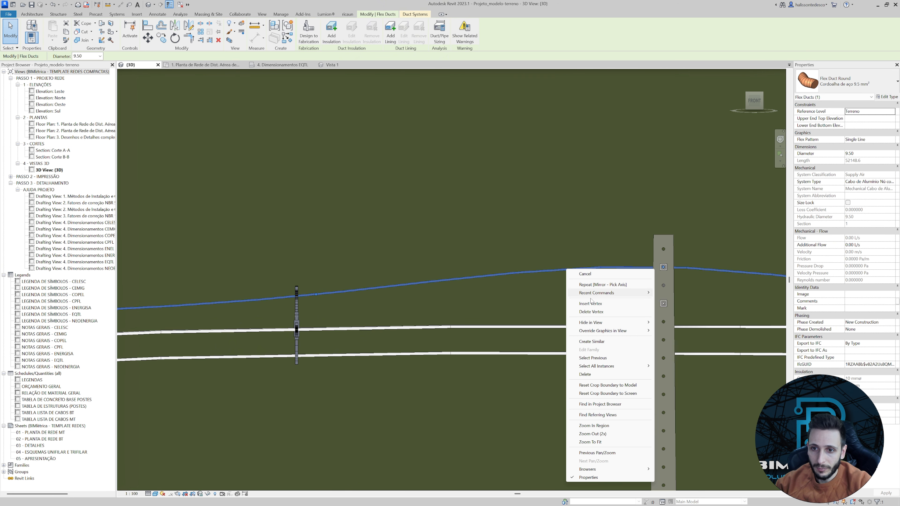
pyautogui.click(591, 303)
pyautogui.click(561, 271)
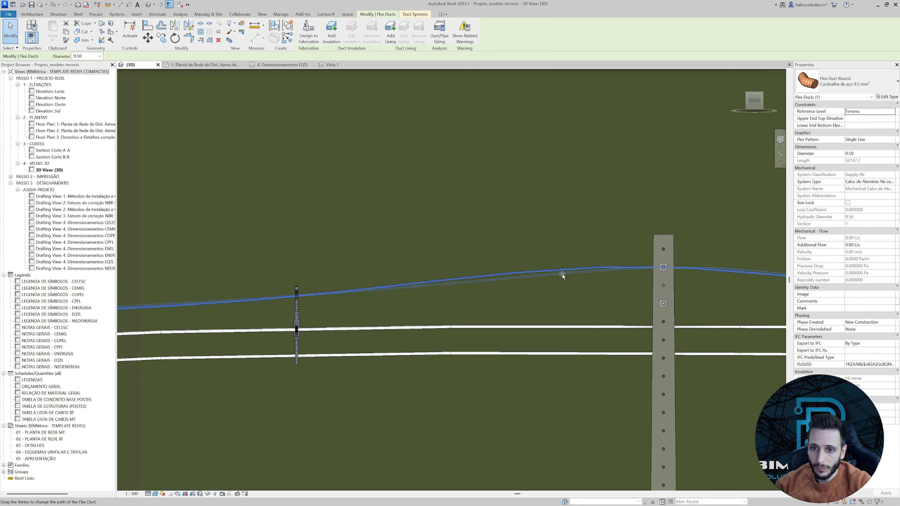
pyautogui.moveTo(562, 274); pyautogui.dragTo(563, 276)
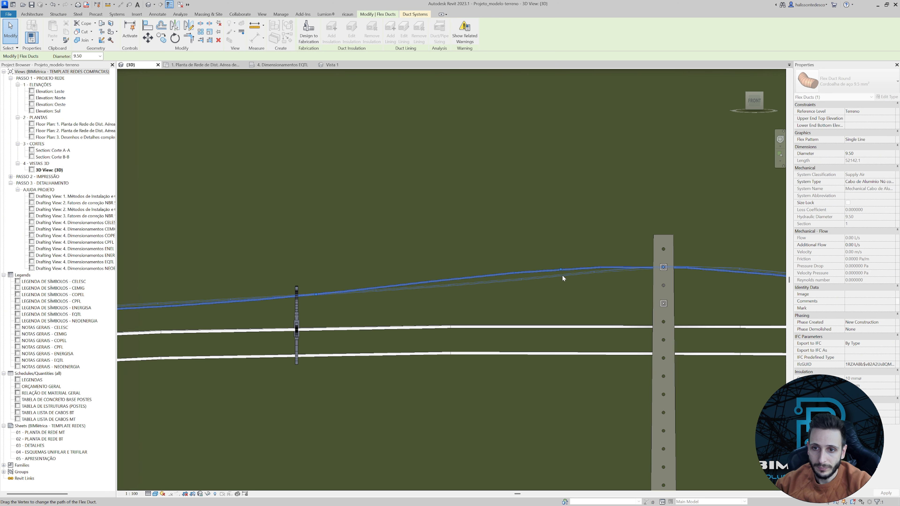
# Check the messenger's curve on both sides of the pole and fine-tune its height at the spacer before the pole.
pyautogui.scroll(-2, 564, 277)
pyautogui.moveTo(649, 291); pyautogui.dragTo(577, 271, button='middle')
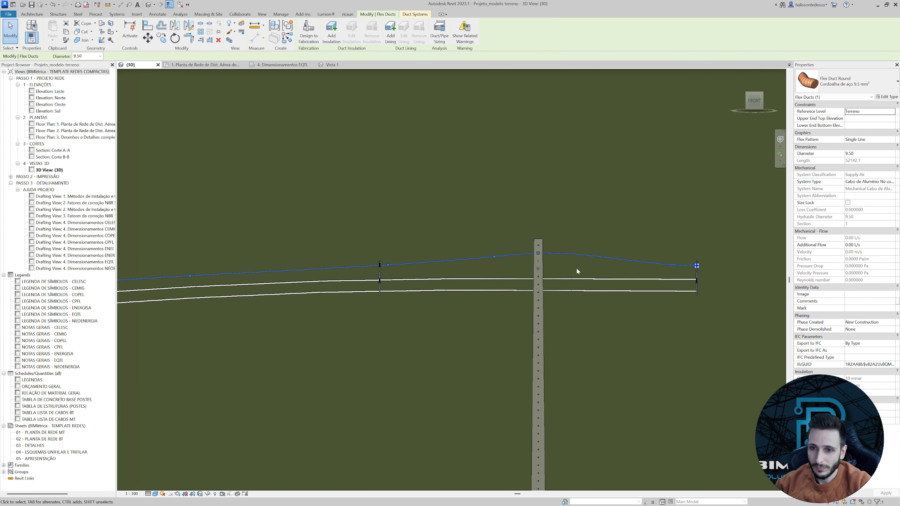
pyautogui.scroll(1, 446, 315)
pyautogui.moveTo(512, 310); pyautogui.dragTo(502, 304, button='middle')
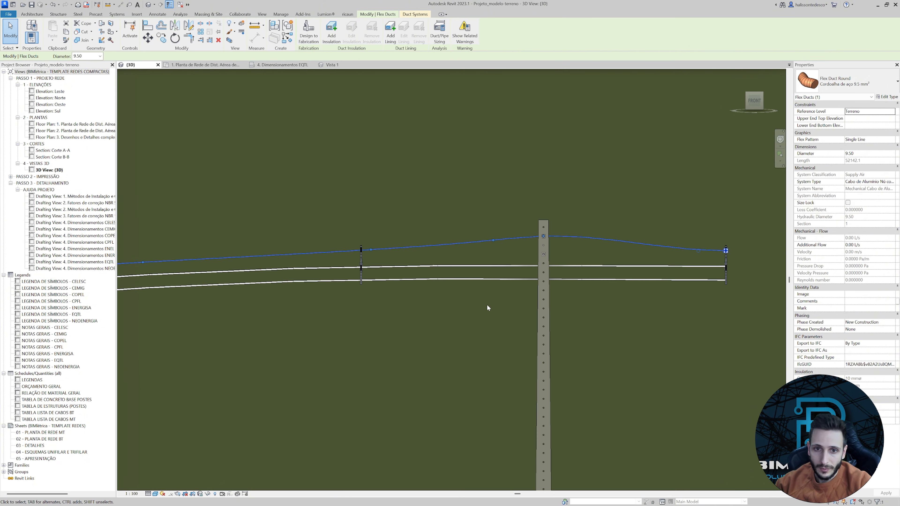
pyautogui.scroll(3, 406, 297)
pyautogui.click(381, 297)
pyautogui.moveTo(380, 300)
pyautogui.keyDown('shift'); pyautogui.mouseDown(button='middle')
pyautogui.moveTo(426, 302)
pyautogui.moveTo(382, 304)
pyautogui.mouseUp(button='middle'); pyautogui.keyUp('shift')
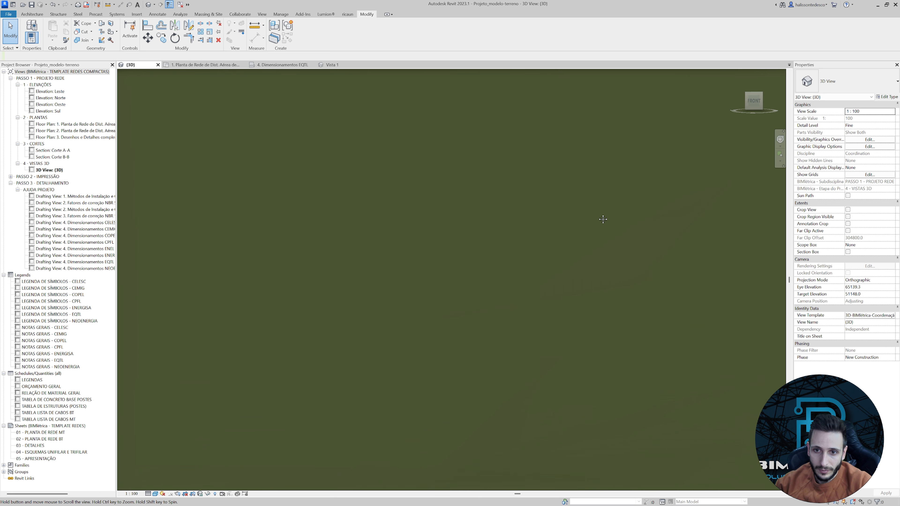
# From the front, raise the mirrored spacer beyond the pole, with its attached cables, to an elevation of 17412.0 from the level.
pyautogui.keyDown('shift'); pyautogui.moveTo(603, 220); pyautogui.dragTo(323, 243, button='middle'); pyautogui.keyUp('shift')
pyautogui.keyDown('shift'); pyautogui.moveTo(353, 238); pyautogui.dragTo(251, 249, button='middle'); pyautogui.keyUp('shift')
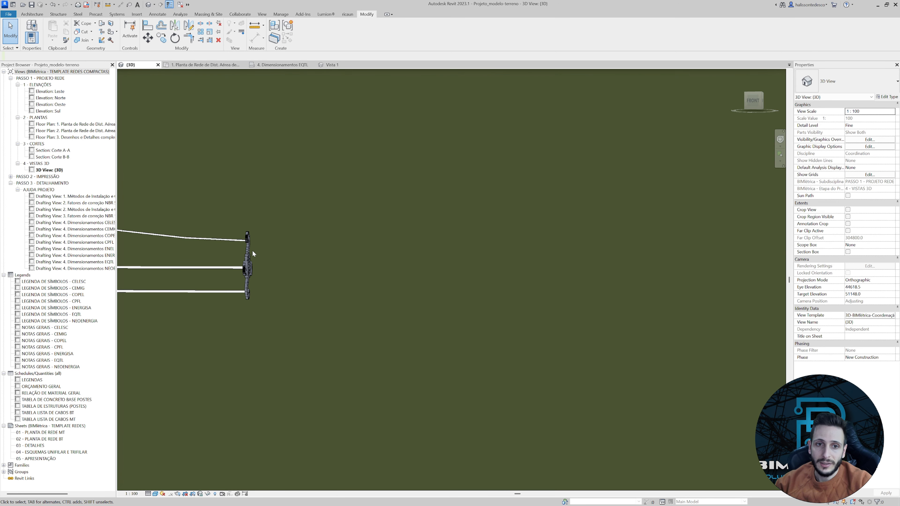
pyautogui.click(251, 249)
pyautogui.scroll(-2, 243, 249)
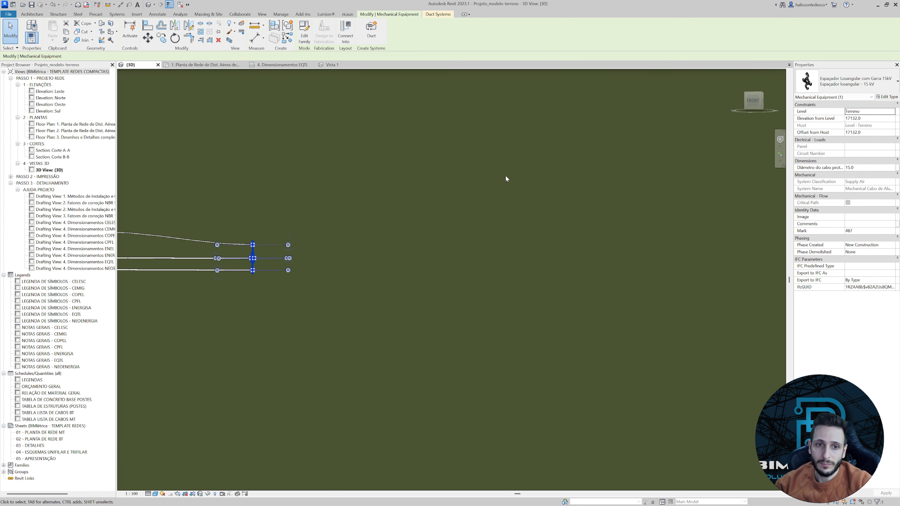
pyautogui.click(747, 108)
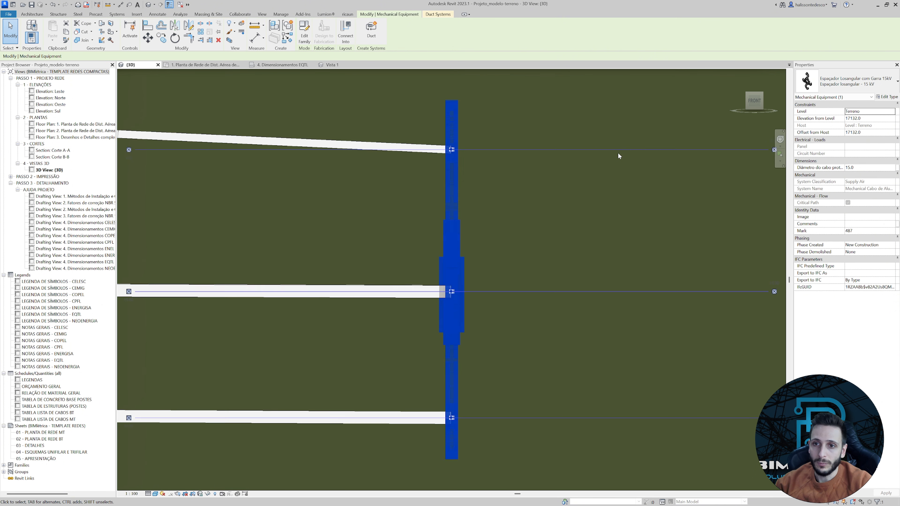
pyautogui.scroll(-5, 600, 180)
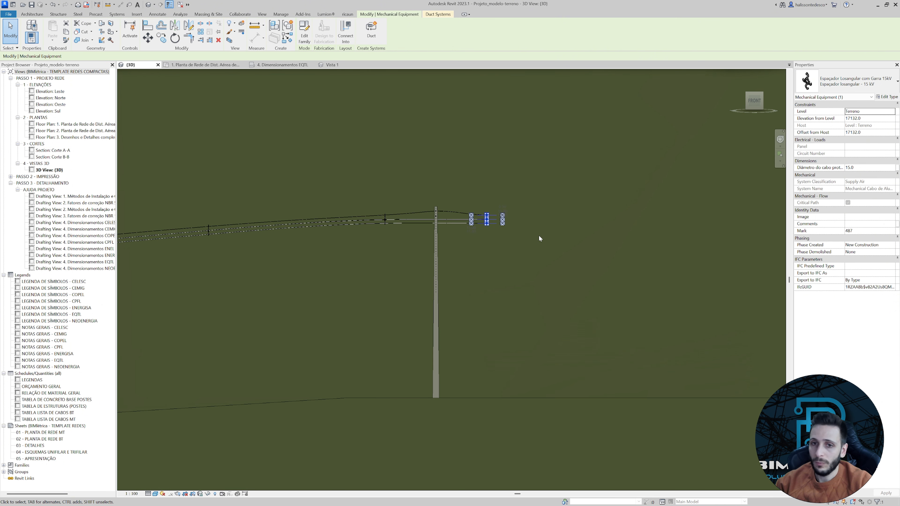
pyautogui.scroll(-3, 395, 265)
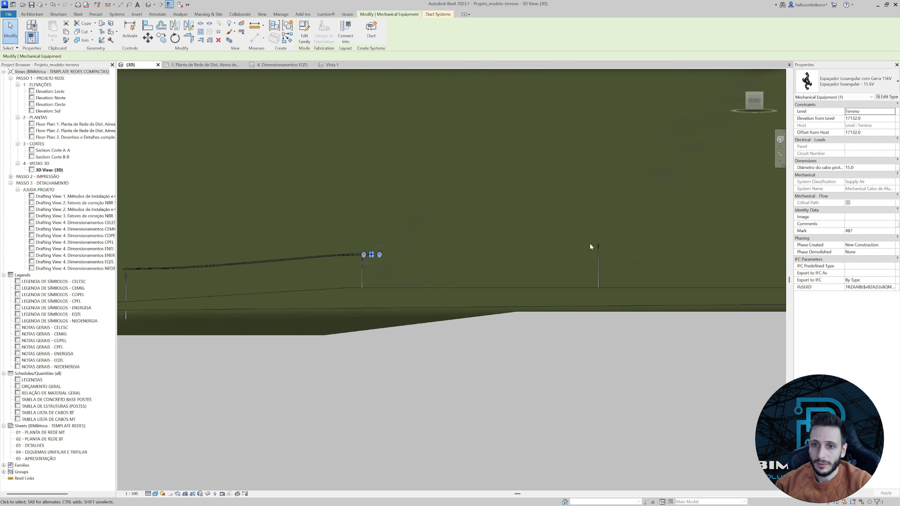
pyautogui.scroll(8, 350, 281)
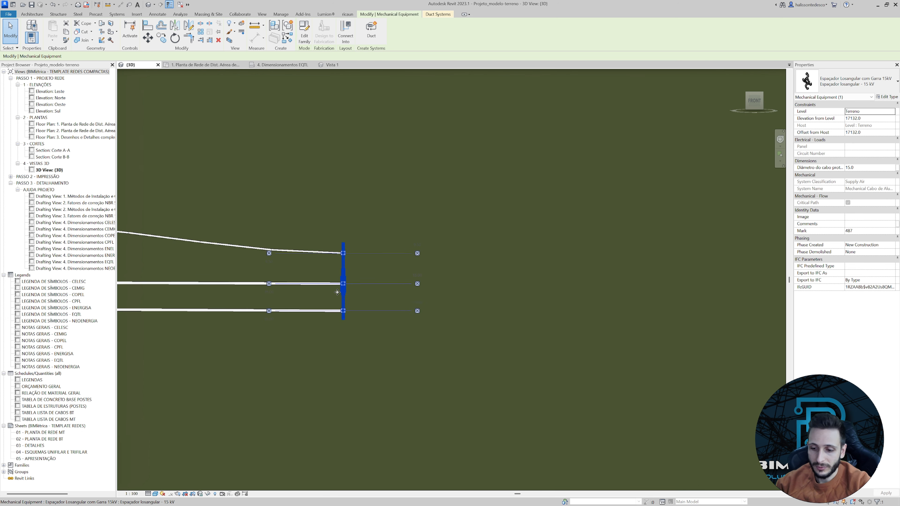
pyautogui.press('Up')
pyautogui.press('Up')
pyautogui.press('Up')
pyautogui.press('Up')
pyautogui.scroll(-3, 339, 285)
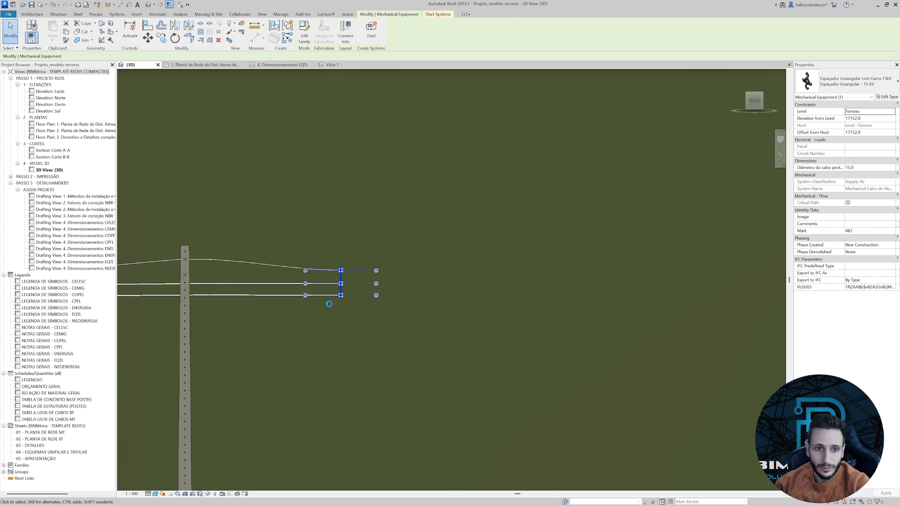
pyautogui.press('Up')
pyautogui.press('Up')
pyautogui.press('Up')
pyautogui.press('Up')
pyautogui.press('Up')
pyautogui.press('Up')
pyautogui.press('Up')
pyautogui.press('Up')
pyautogui.press('Up')
pyautogui.press('Up')
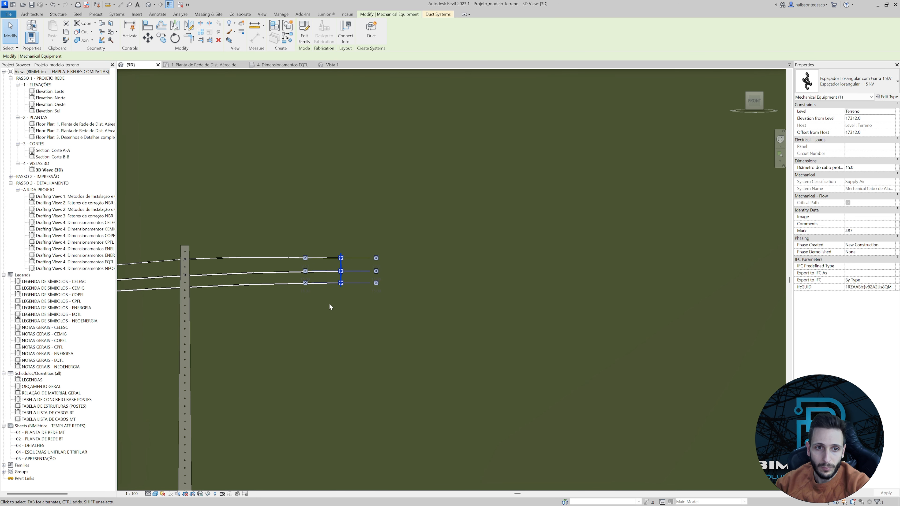
pyautogui.press('Up')
pyautogui.press('Up')
pyautogui.press('Up')
pyautogui.press('Up')
pyautogui.moveTo(300, 311); pyautogui.dragTo(528, 263, button='middle')
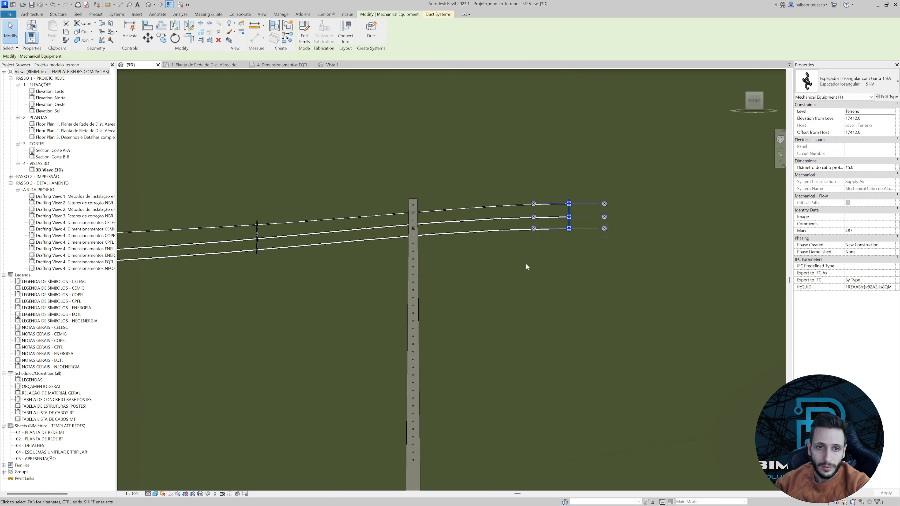
# Examine from several angles how the cables run through both spacers and past the pole's support arm.
pyautogui.click(340, 276)
pyautogui.scroll(3, 330, 276)
pyautogui.scroll(-2, 425, 264)
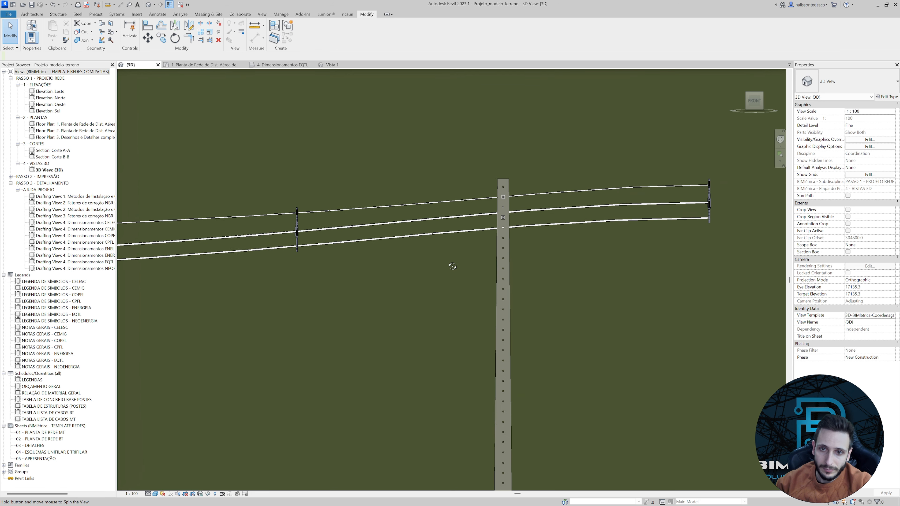
pyautogui.keyDown('shift'); pyautogui.moveTo(450, 263); pyautogui.dragTo(536, 275, button='middle'); pyautogui.keyUp('shift')
pyautogui.scroll(6, 382, 243)
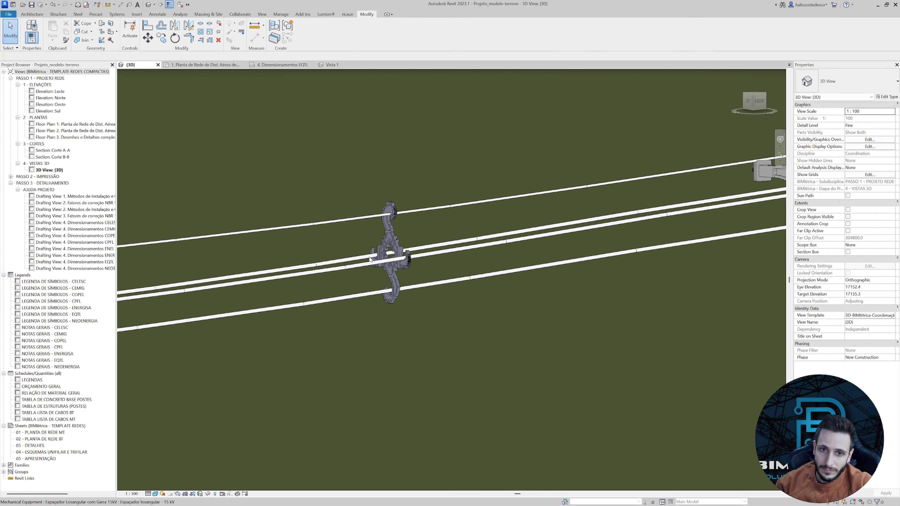
pyautogui.scroll(-6, 475, 269)
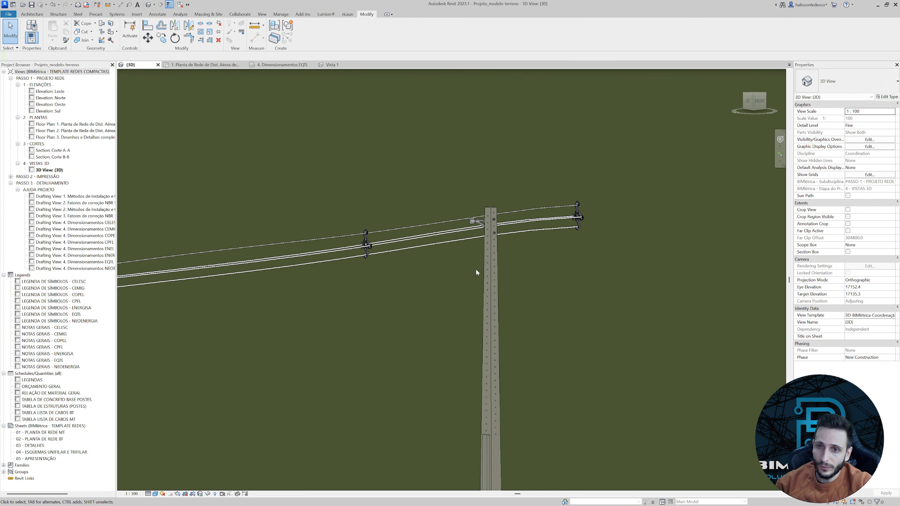
pyautogui.keyDown('shift'); pyautogui.moveTo(605, 302); pyautogui.dragTo(669, 290, button='middle'); pyautogui.keyUp('shift')
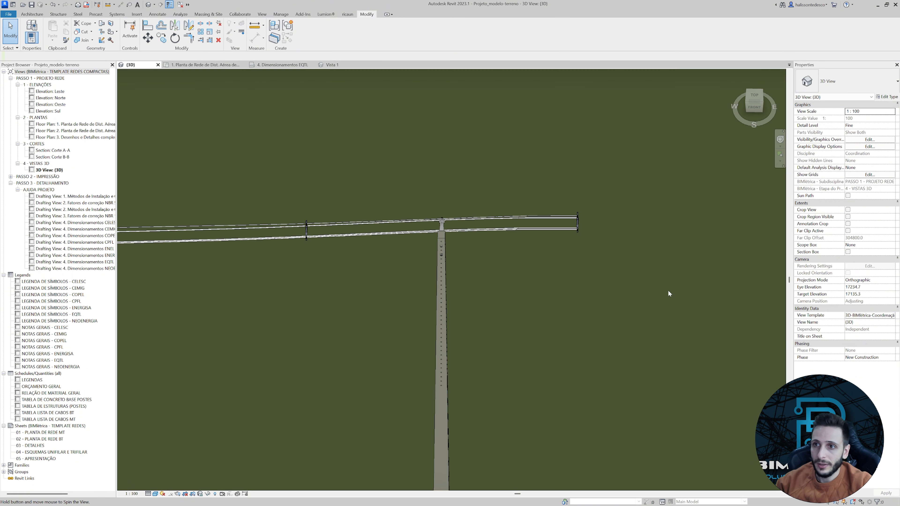
# From the top view, draw a 70 mm² XLPE flex duct from the north connector of the spacer beyond the pole to the next pole's insulator.
pyautogui.click(754, 97)
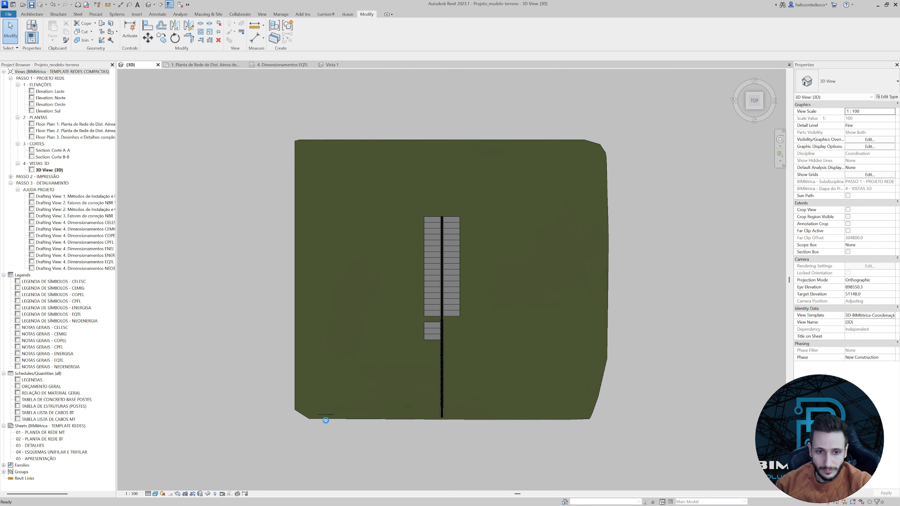
pyautogui.scroll(10, 327, 420)
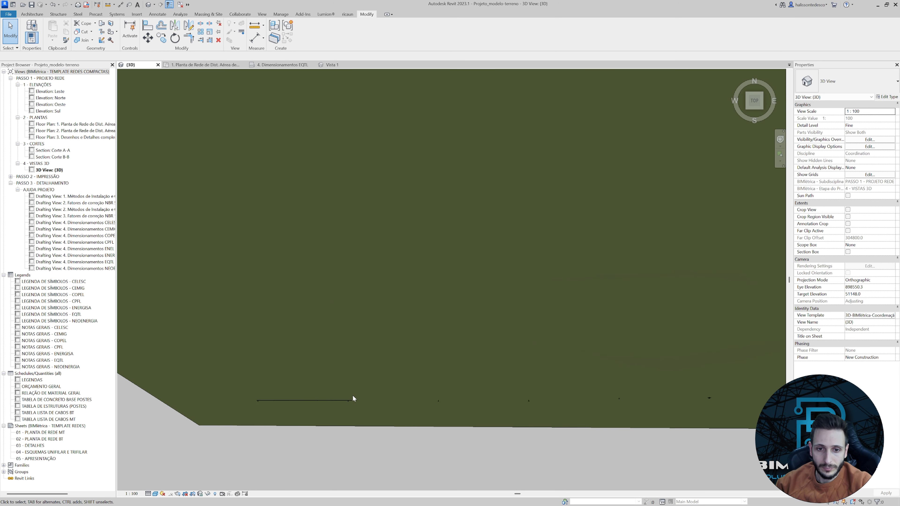
pyautogui.scroll(5, 339, 434)
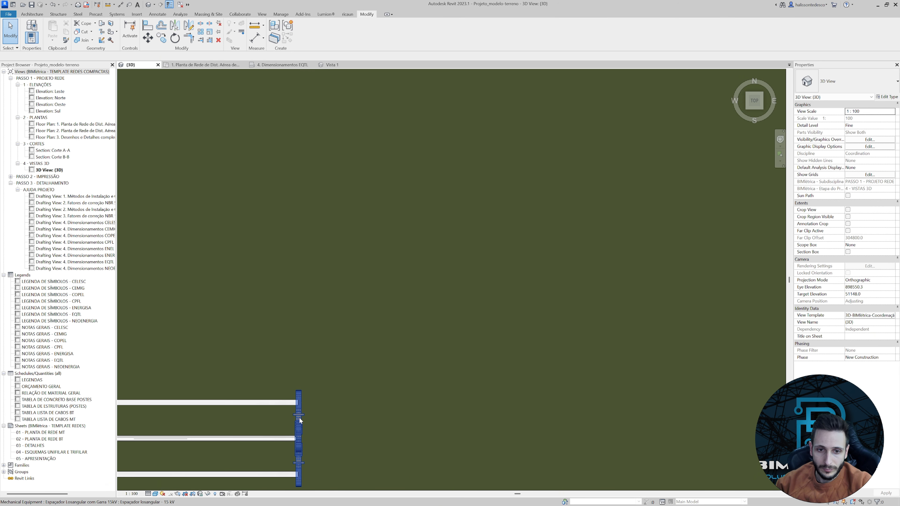
pyautogui.click(299, 408)
pyautogui.scroll(5, 298, 406)
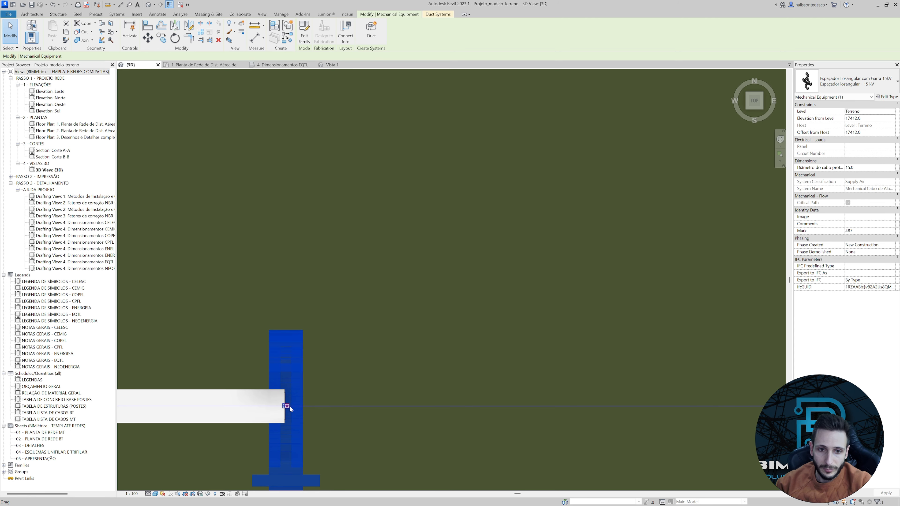
pyautogui.rightClick(293, 407)
pyautogui.click(317, 201)
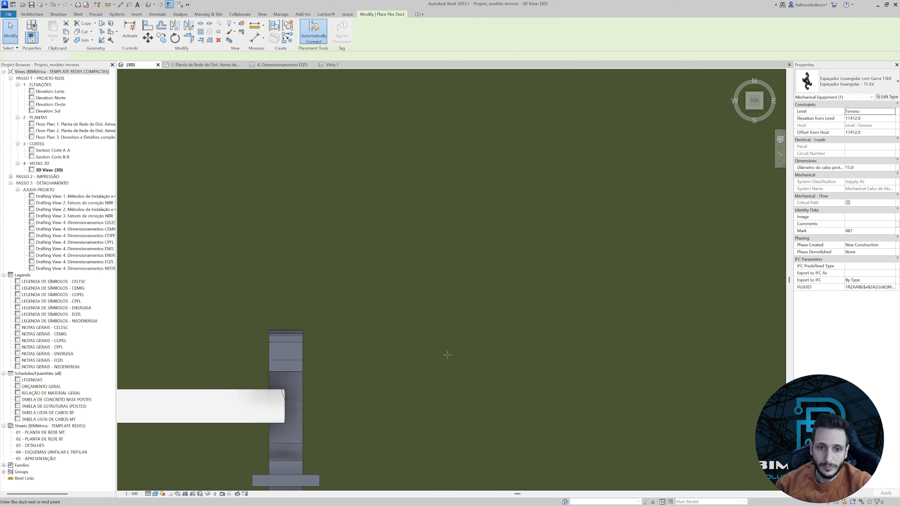
pyautogui.scroll(-5, 461, 358)
pyautogui.scroll(-4, 567, 363)
pyautogui.moveTo(698, 360); pyautogui.dragTo(358, 352, button='middle')
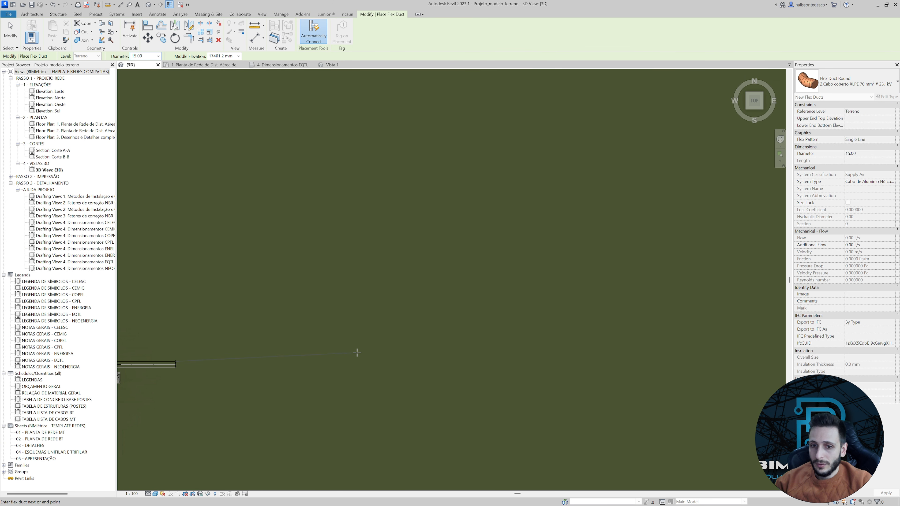
pyautogui.scroll(-3, 357, 352)
pyautogui.scroll(-3, 524, 343)
pyautogui.moveTo(535, 357); pyautogui.dragTo(302, 351, button='middle')
pyautogui.scroll(-3, 408, 349)
pyautogui.scroll(6, 426, 350)
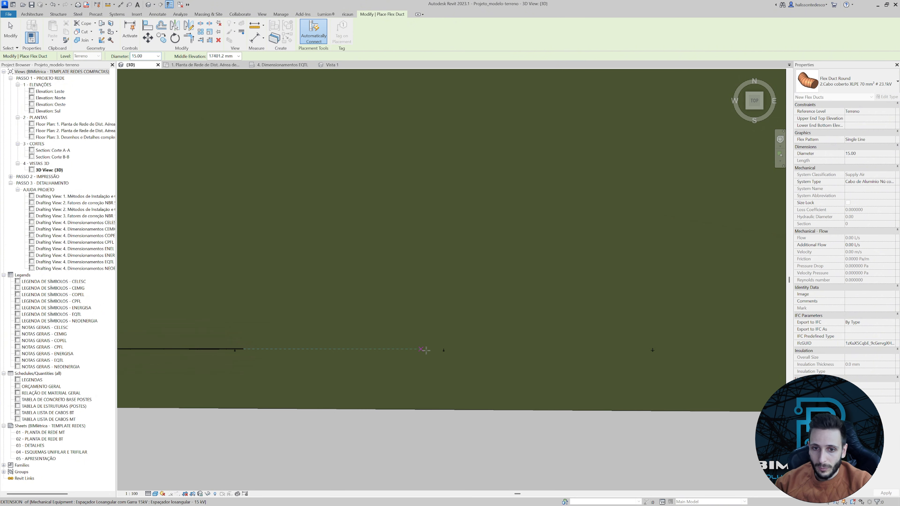
pyautogui.scroll(6, 488, 334)
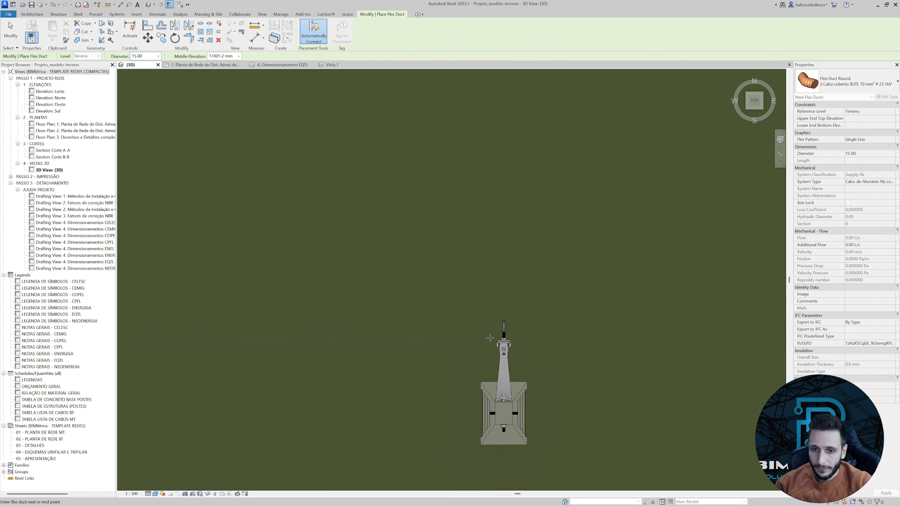
pyautogui.scroll(-4, 504, 330)
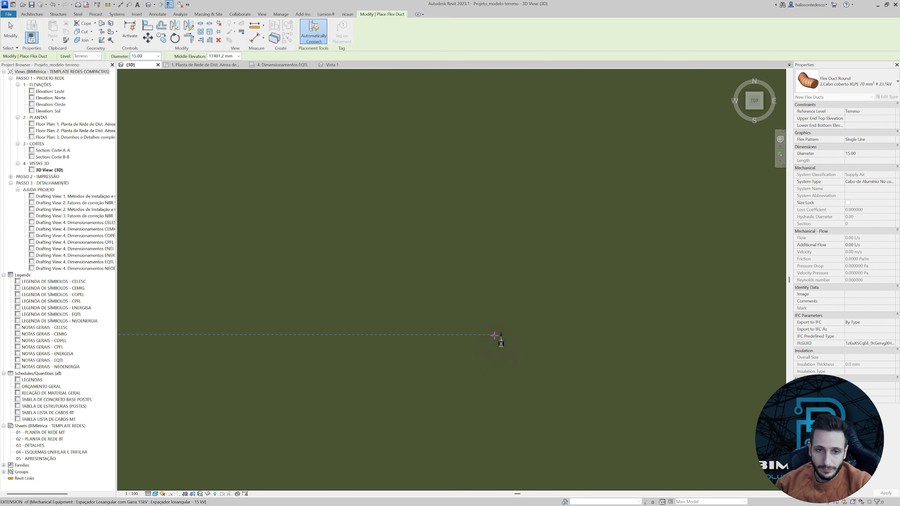
pyautogui.moveTo(667, 360); pyautogui.dragTo(370, 321, button='middle')
pyautogui.scroll(5, 417, 297)
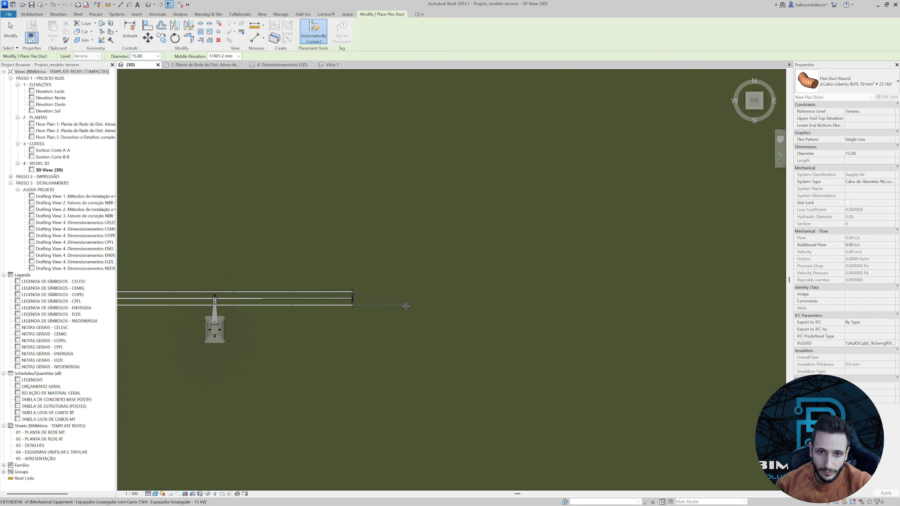
pyautogui.scroll(-3, 414, 312)
pyautogui.scroll(-2, 448, 310)
pyautogui.moveTo(567, 303); pyautogui.dragTo(268, 310, button='middle')
pyautogui.scroll(-3, 272, 309)
pyautogui.scroll(5, 450, 304)
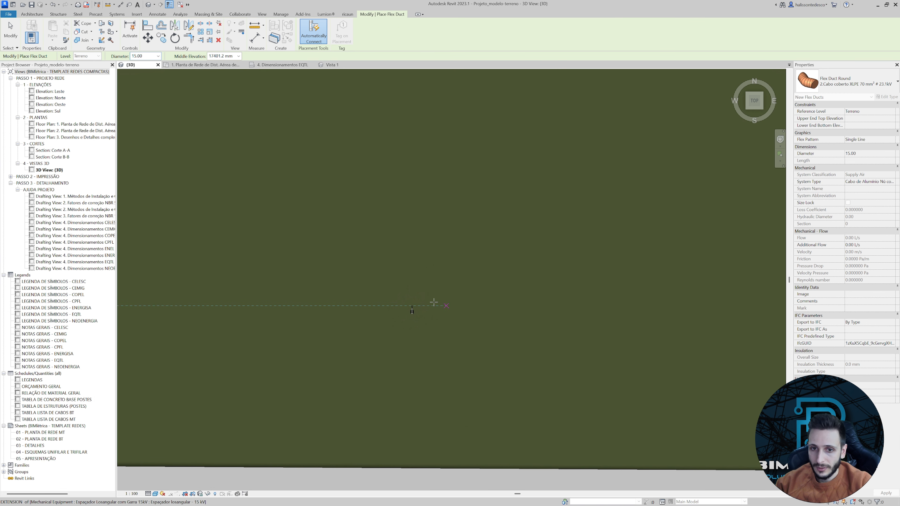
pyautogui.scroll(6, 440, 308)
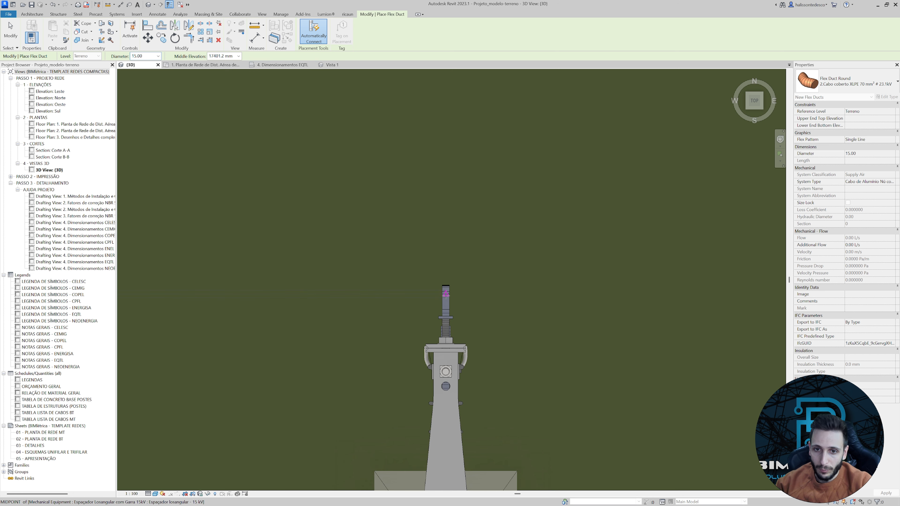
pyautogui.scroll(4, 445, 298)
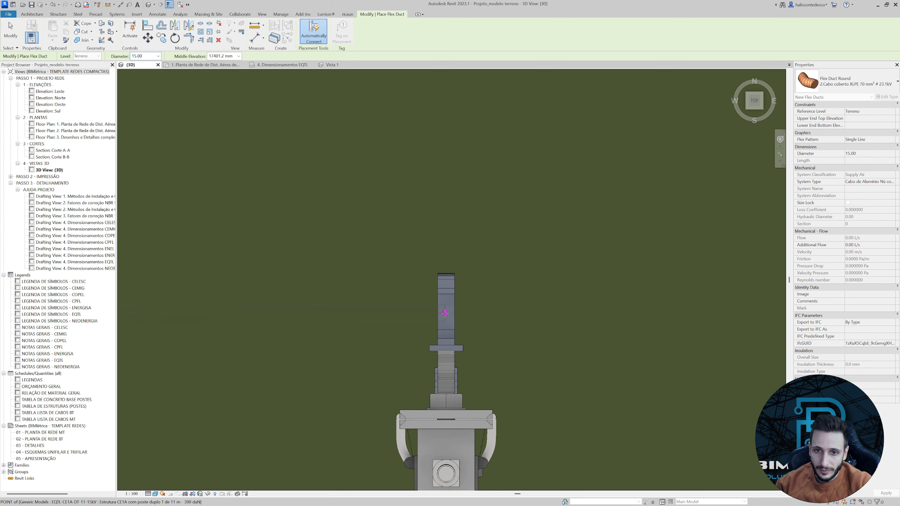
pyautogui.scroll(3, 445, 311)
pyautogui.scroll(-3, 446, 312)
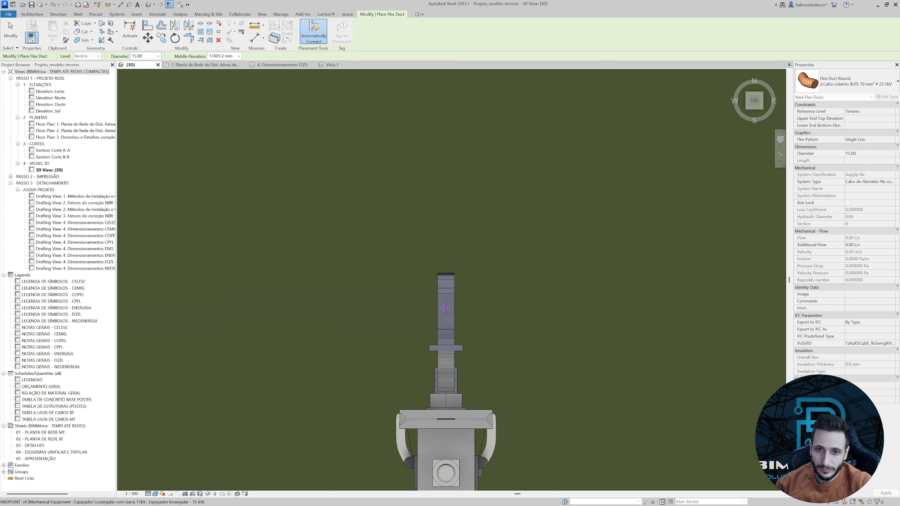
pyautogui.scroll(3, 445, 307)
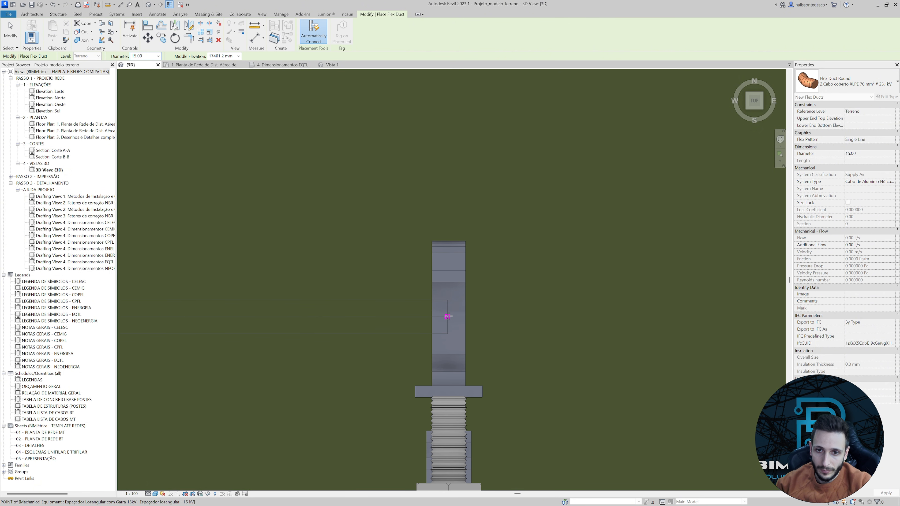
pyautogui.click(447, 316)
pyautogui.scroll(-3, 447, 316)
pyautogui.press('Escape')
pyautogui.press('Escape')
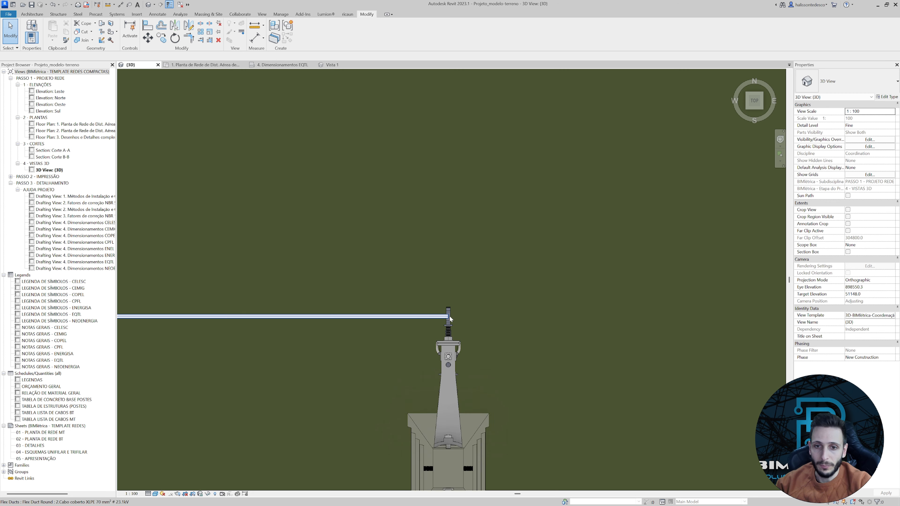
# Draw a second 70 mm² XLPE flex duct from the same spacer's south connector to the next pole and check its end against the pole's connectors.
pyautogui.scroll(-5, 450, 317)
pyautogui.moveTo(170, 355); pyautogui.dragTo(473, 325, button='middle')
pyautogui.scroll(-2, 472, 323)
pyautogui.moveTo(143, 326); pyautogui.dragTo(331, 307, button='middle')
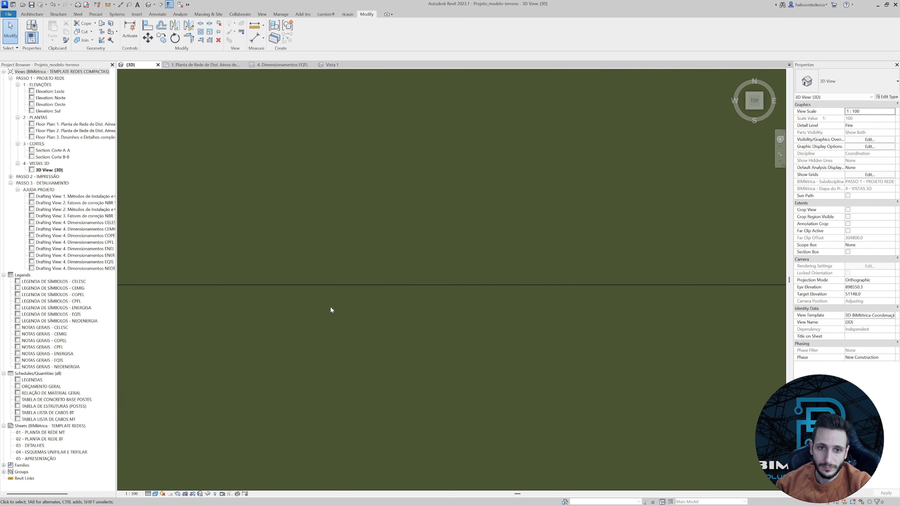
pyautogui.scroll(5, 259, 275)
pyautogui.click(241, 262)
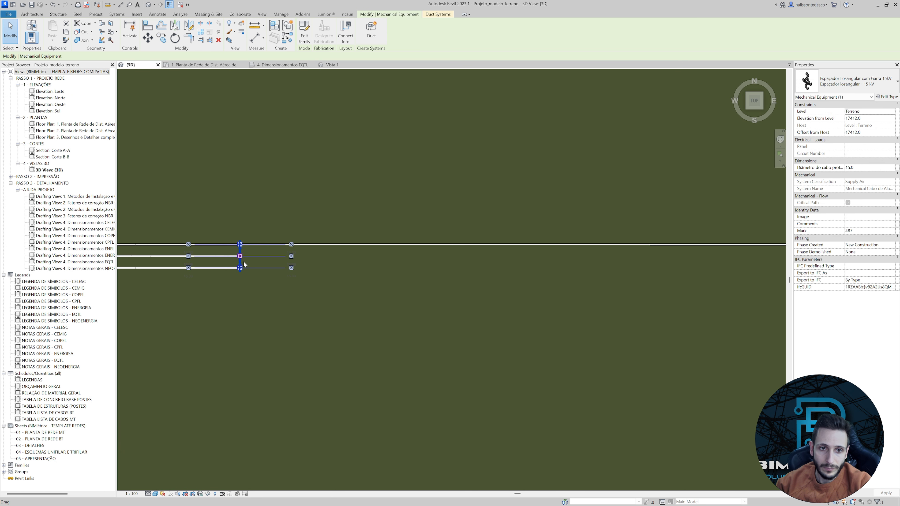
pyautogui.scroll(3, 244, 262)
pyautogui.rightClick(236, 276)
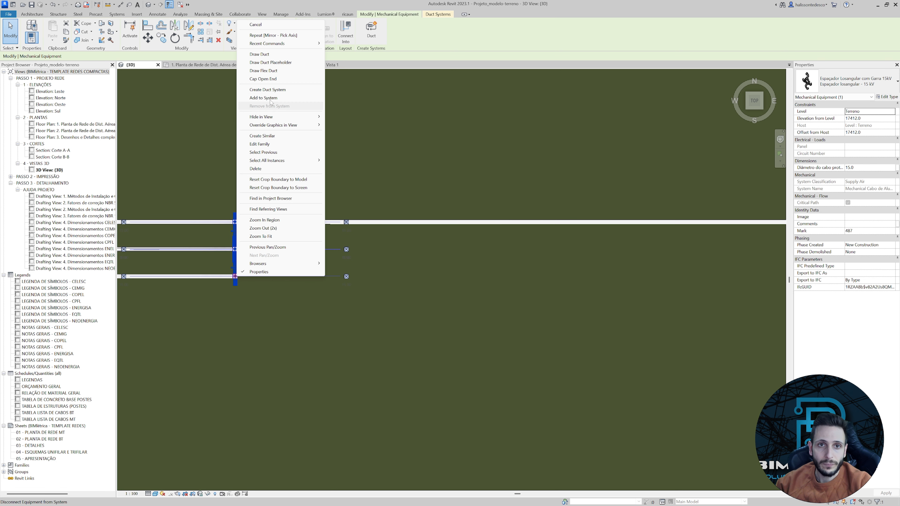
pyautogui.click(271, 71)
pyautogui.scroll(-4, 462, 316)
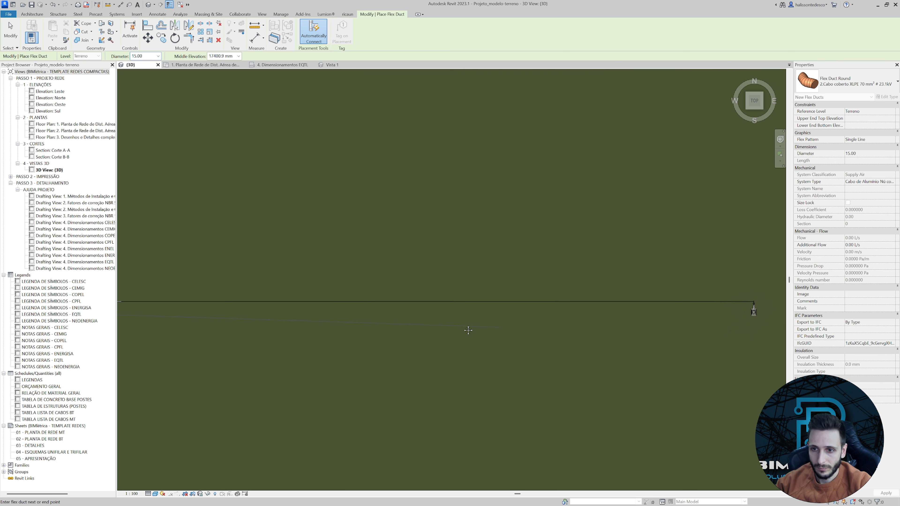
pyautogui.scroll(5, 553, 273)
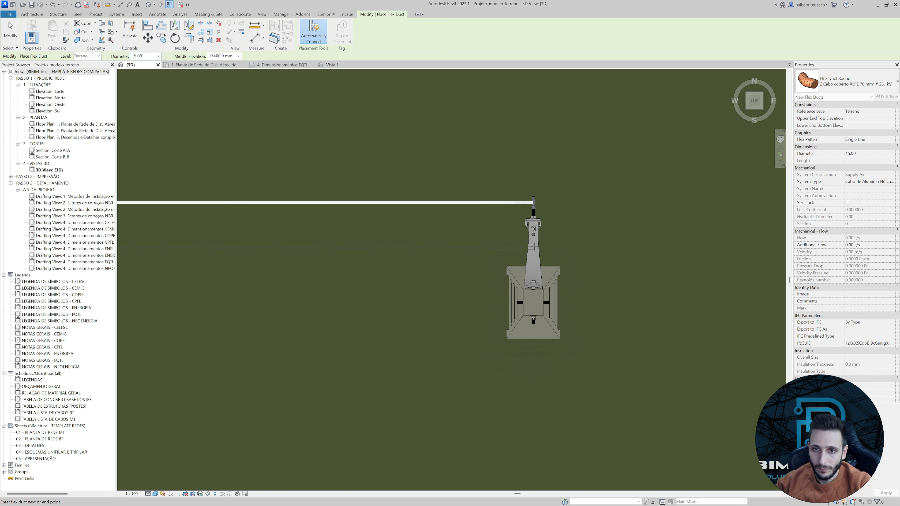
pyautogui.scroll(3, 530, 248)
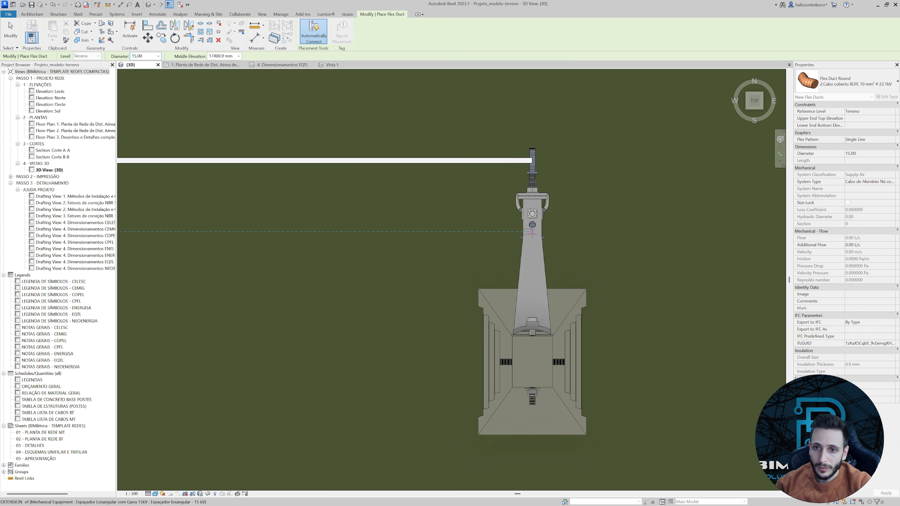
pyautogui.click(533, 235)
pyautogui.press('Escape')
pyautogui.click(524, 253)
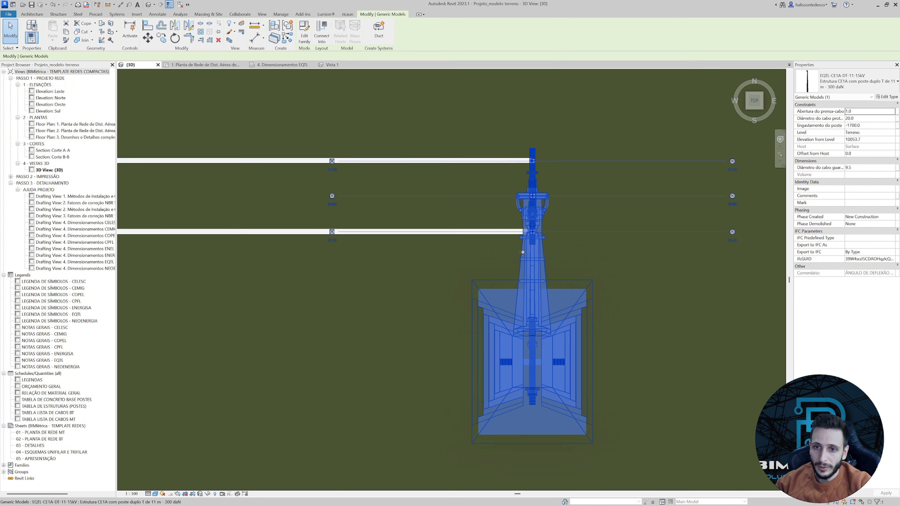
pyautogui.scroll(2, 518, 232)
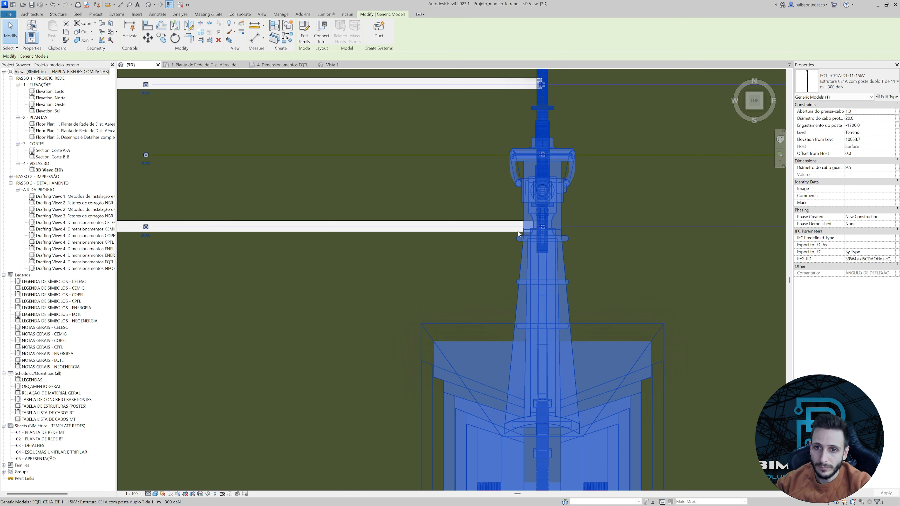
# Draw the middle 70 mm² XLPE flex duct from the spacer's central conductor connector to the next pole.
pyautogui.scroll(-6, 521, 242)
pyautogui.scroll(-2, 526, 248)
pyautogui.moveTo(382, 345); pyautogui.dragTo(705, 352, button='middle')
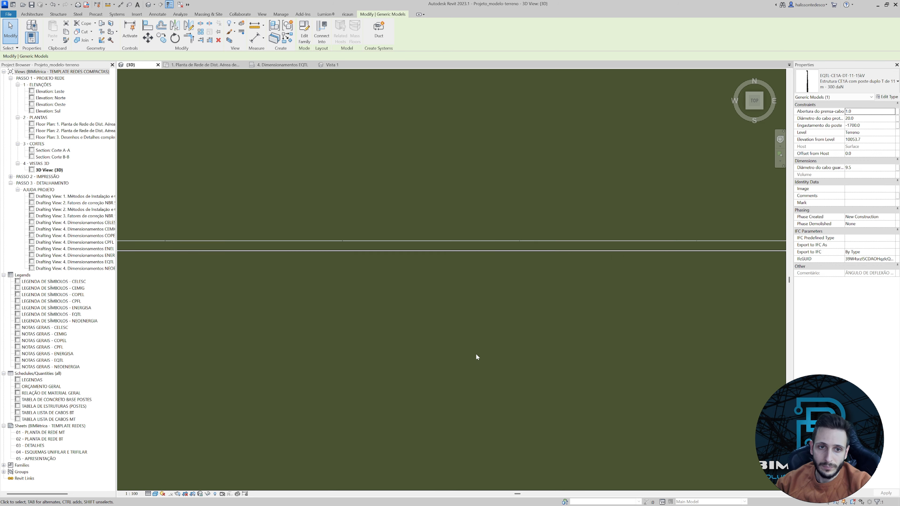
pyautogui.scroll(-2, 475, 354)
pyautogui.moveTo(456, 348); pyautogui.dragTo(752, 349, button='middle')
pyautogui.moveTo(415, 330); pyautogui.dragTo(656, 335, button='middle')
pyautogui.moveTo(225, 303); pyautogui.dragTo(496, 307, button='middle')
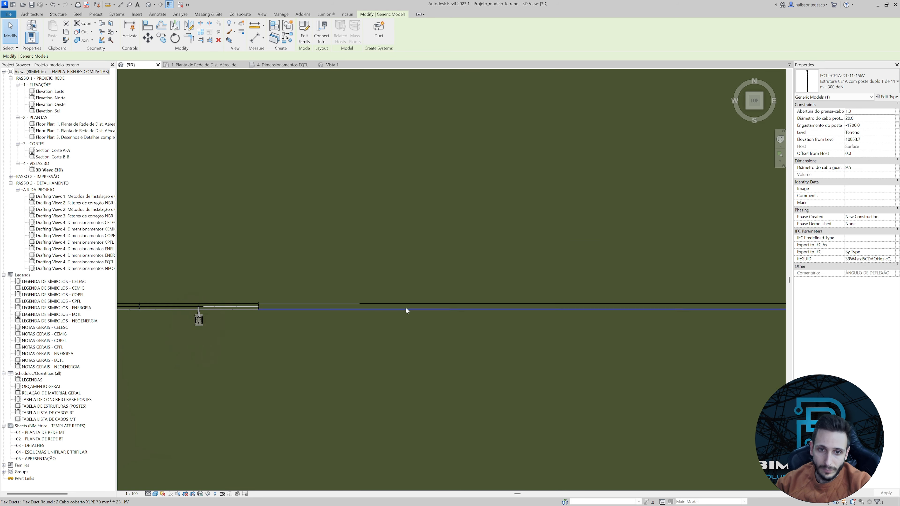
pyautogui.scroll(3, 406, 307)
pyautogui.moveTo(266, 315); pyautogui.dragTo(602, 319, button='middle')
pyautogui.scroll(2, 455, 308)
pyautogui.scroll(2, 455, 307)
pyautogui.click(458, 304)
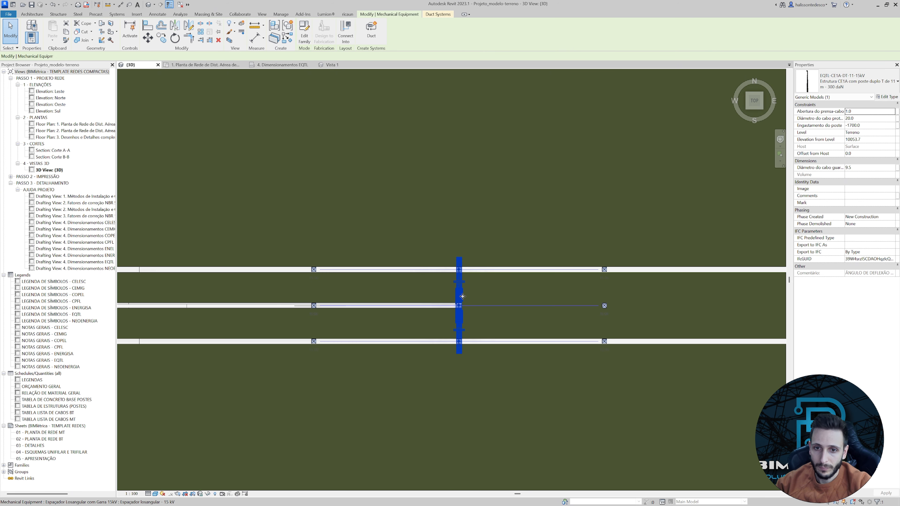
pyautogui.scroll(5, 459, 306)
pyautogui.scroll(3, 459, 306)
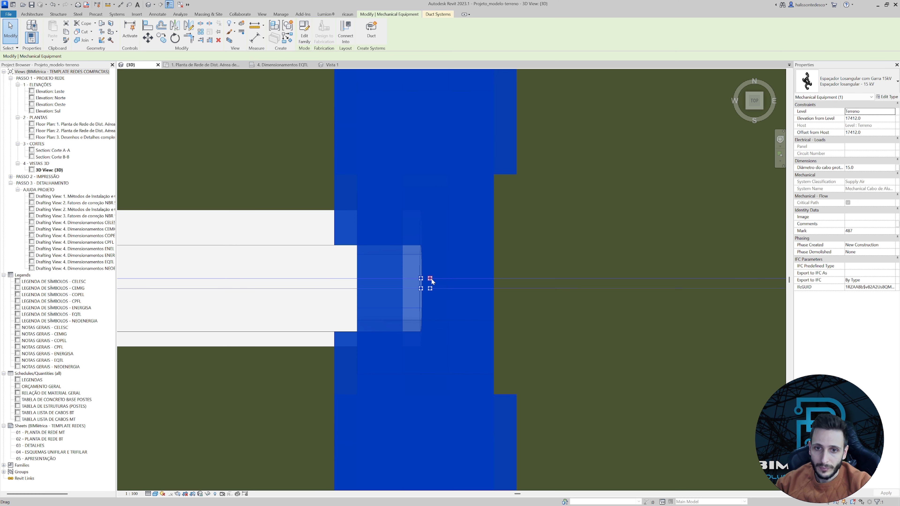
pyautogui.rightClick(432, 282)
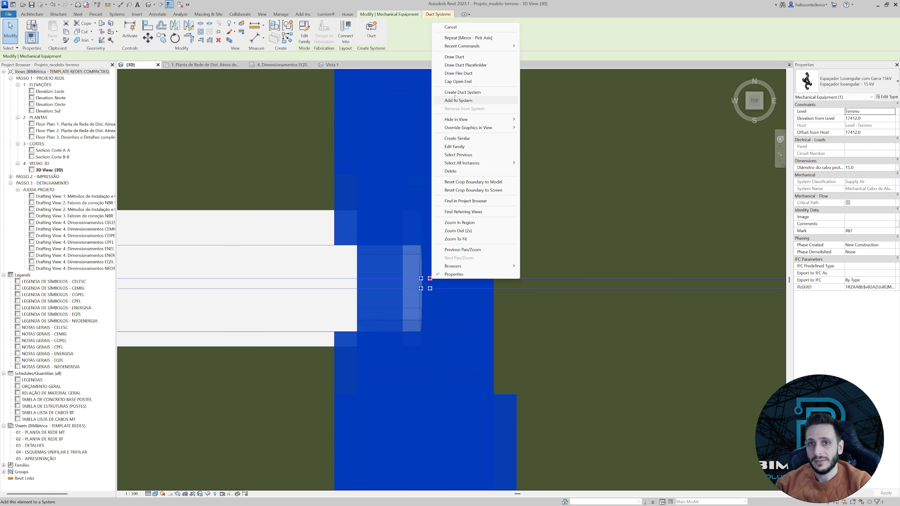
pyautogui.click(465, 77)
pyautogui.scroll(-3, 497, 314)
pyautogui.scroll(-2, 501, 322)
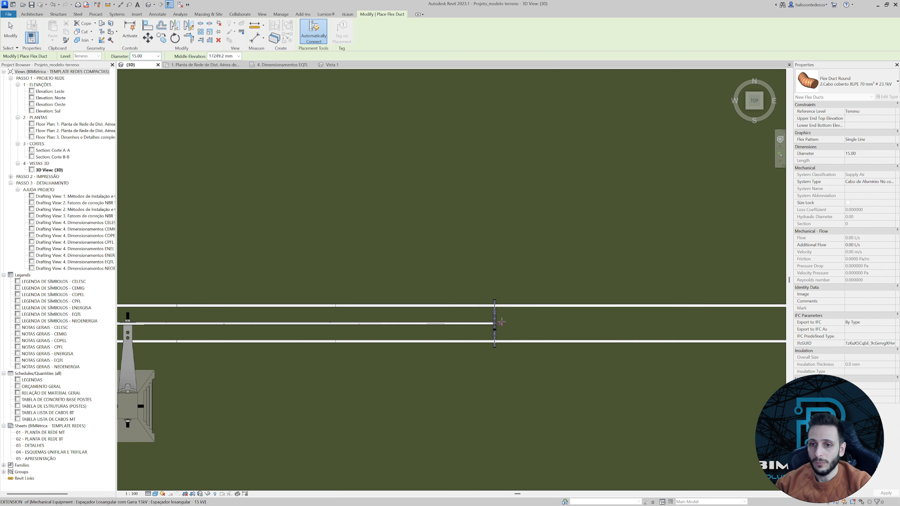
pyautogui.scroll(-5, 501, 322)
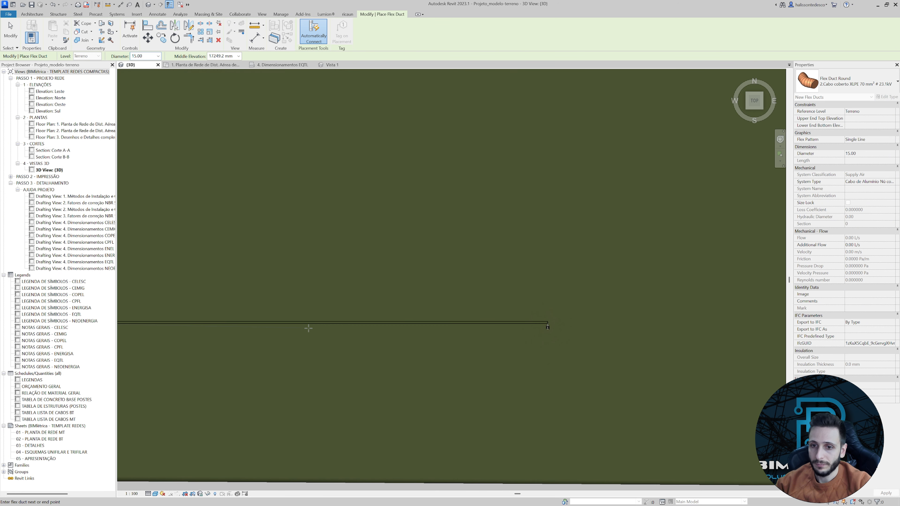
pyautogui.scroll(5, 538, 325)
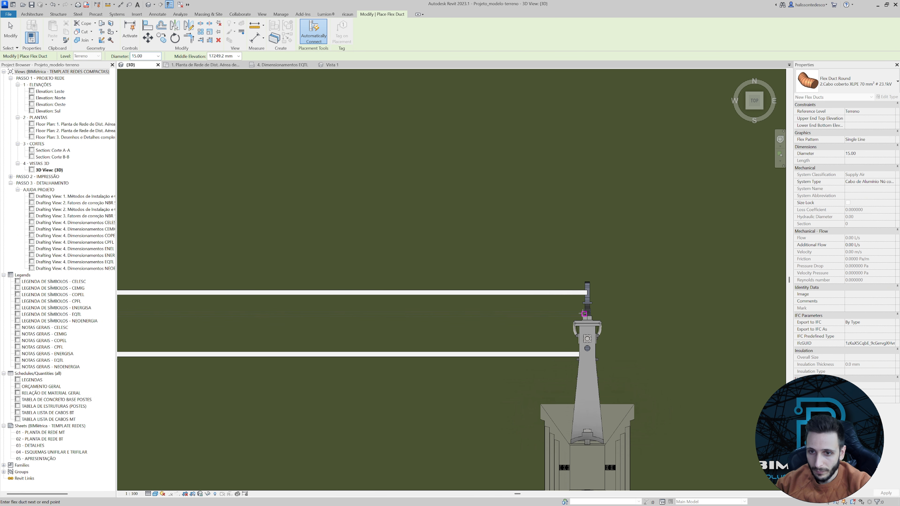
pyautogui.click(588, 314)
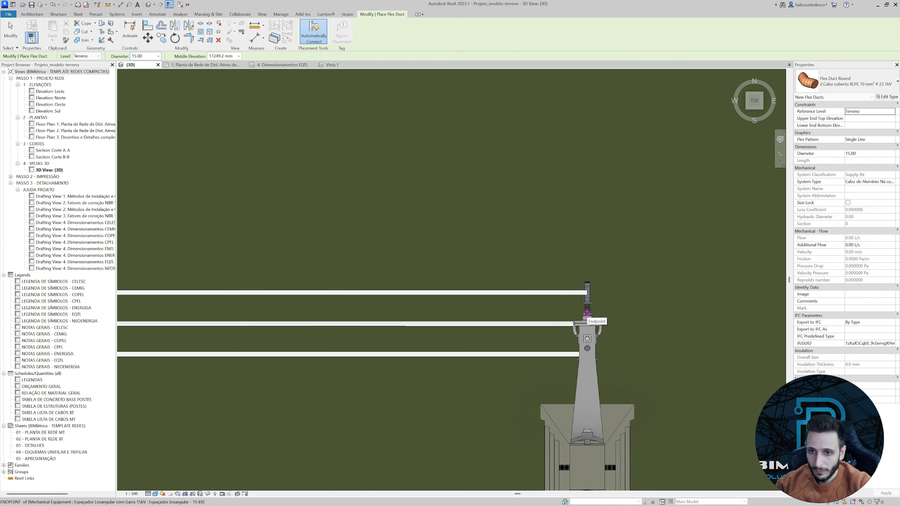
pyautogui.press('Escape')
pyautogui.press('Escape')
pyautogui.scroll(-4, 578, 338)
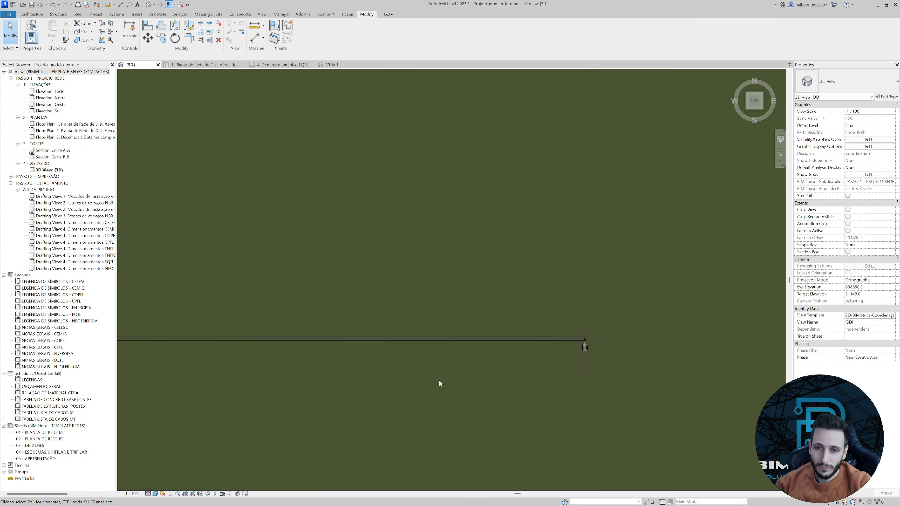
pyautogui.moveTo(525, 367); pyautogui.dragTo(715, 367, button='middle')
pyautogui.scroll(5, 357, 322)
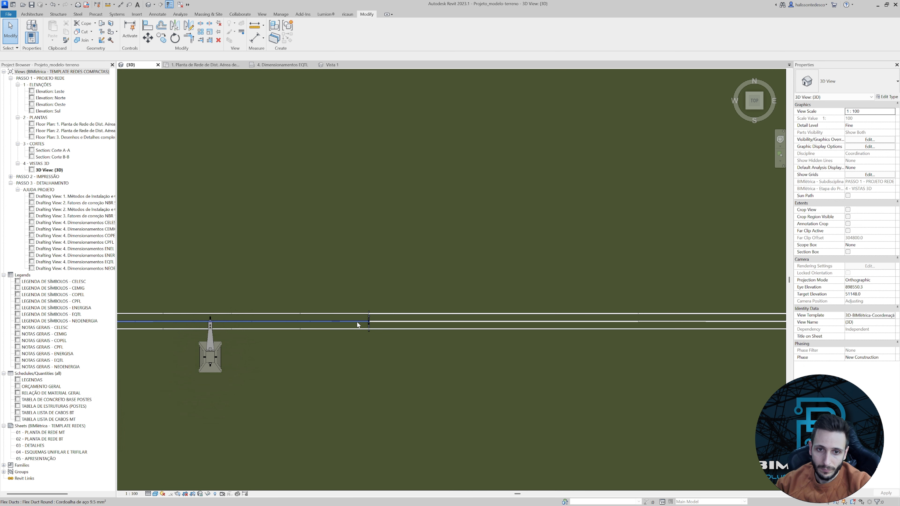
# Draw the messenger flex duct with a 9.50 diameter from the spacer's upper messenger connector to the next pole.
pyautogui.click(379, 330)
pyautogui.scroll(6, 378, 330)
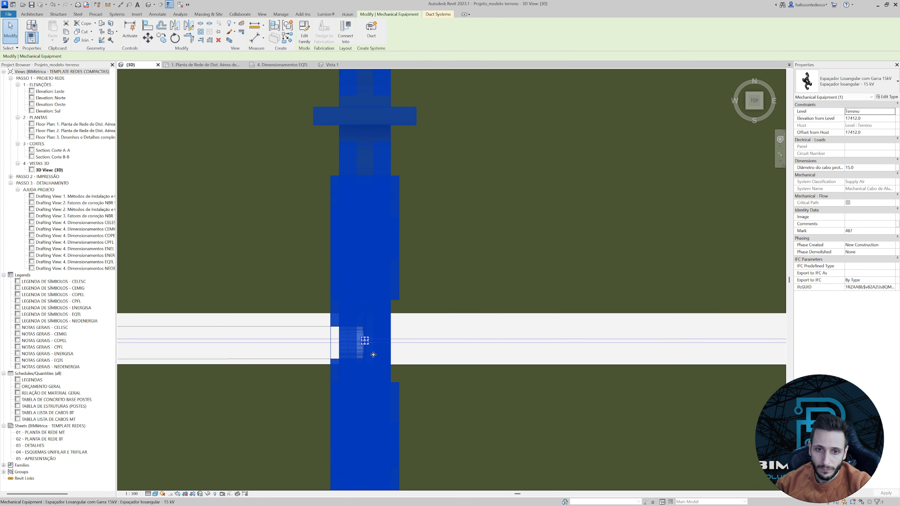
pyautogui.rightClick(359, 326)
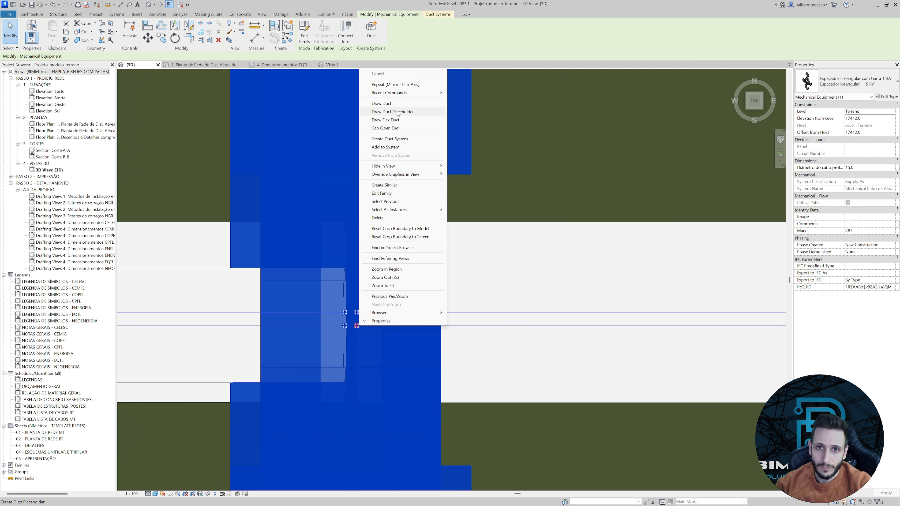
pyautogui.click(393, 123)
pyautogui.scroll(-8, 537, 348)
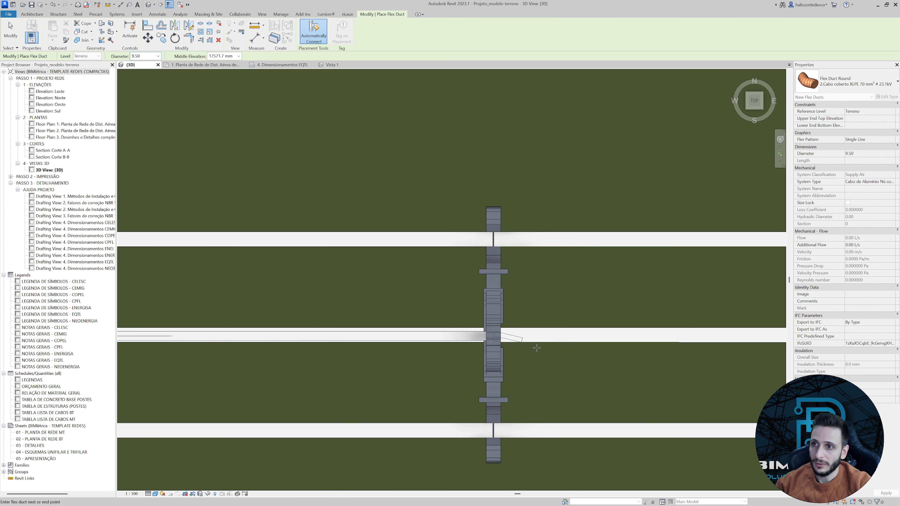
pyautogui.scroll(-6, 412, 329)
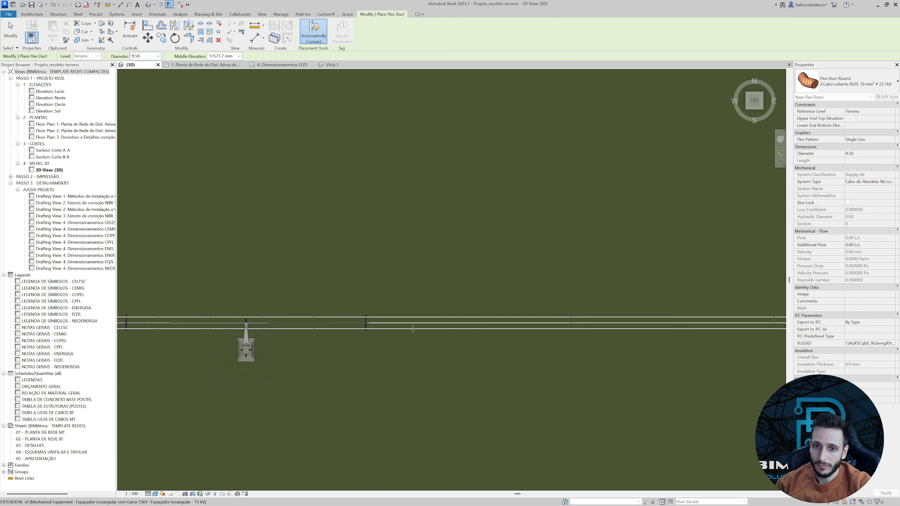
pyautogui.moveTo(547, 331); pyautogui.dragTo(191, 315, button='middle')
pyautogui.moveTo(453, 310); pyautogui.dragTo(269, 318, button='middle')
pyautogui.scroll(-7, 442, 312)
pyautogui.scroll(6, 703, 308)
pyautogui.moveTo(703, 308); pyautogui.dragTo(346, 321, button='middle')
pyautogui.scroll(-3, 414, 328)
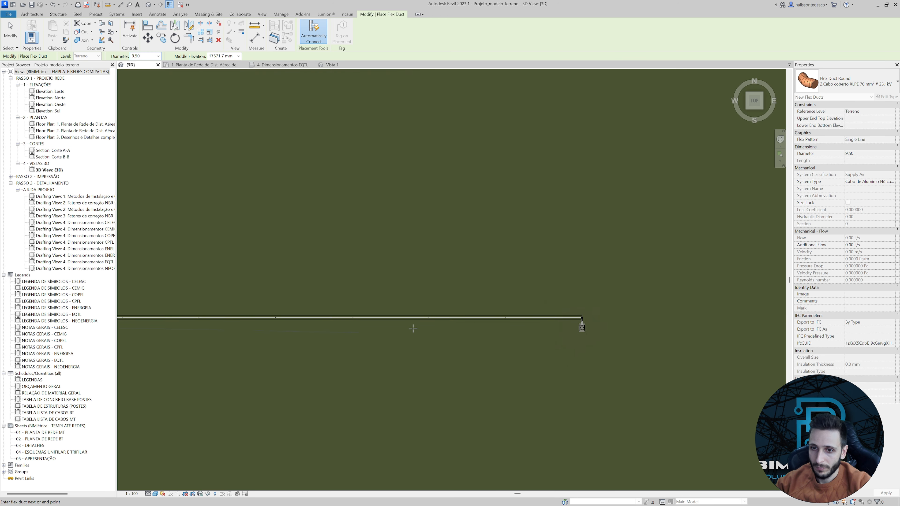
pyautogui.scroll(10, 585, 317)
pyautogui.scroll(3, 560, 316)
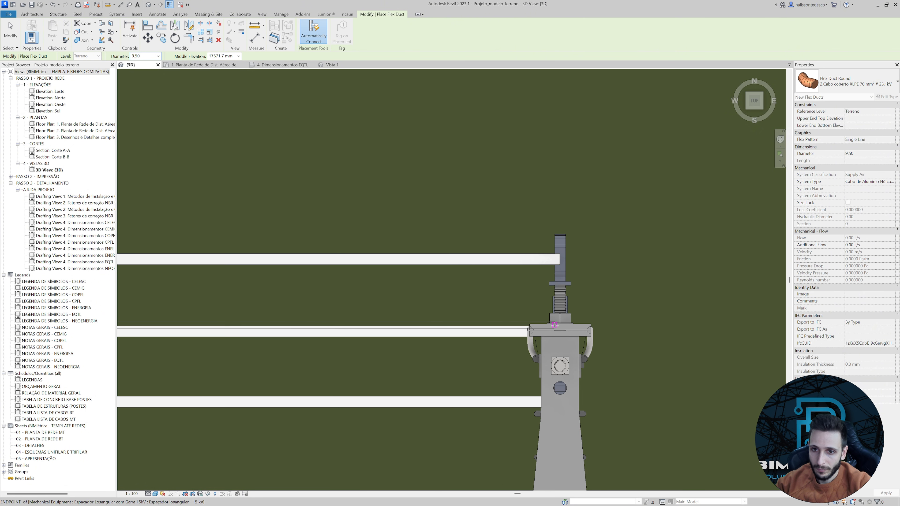
pyautogui.click(556, 331)
pyautogui.press('Escape')
pyautogui.press('Escape')
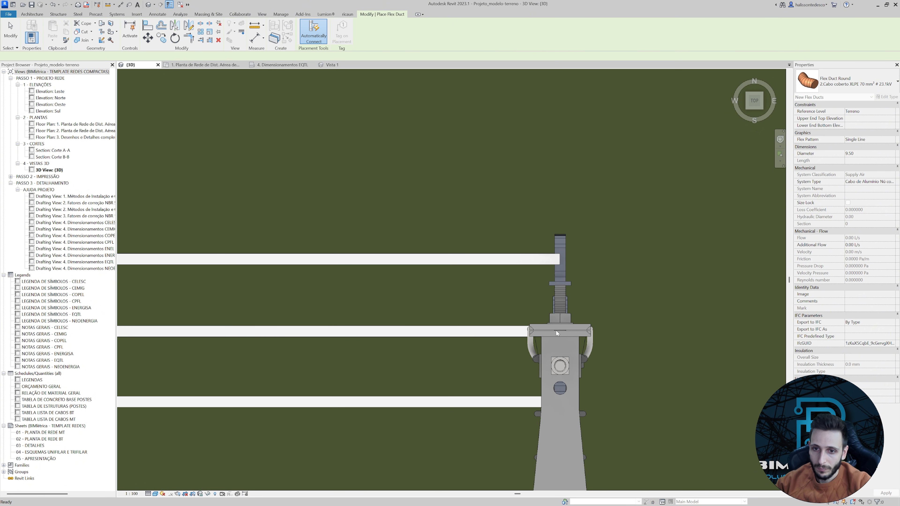
# Temporarily hide the terrain topography while viewing the network from the front.
pyautogui.scroll(-6, 556, 330)
pyautogui.keyDown('shift'); pyautogui.moveTo(471, 338); pyautogui.dragTo(444, 328, button='middle'); pyautogui.keyUp('shift')
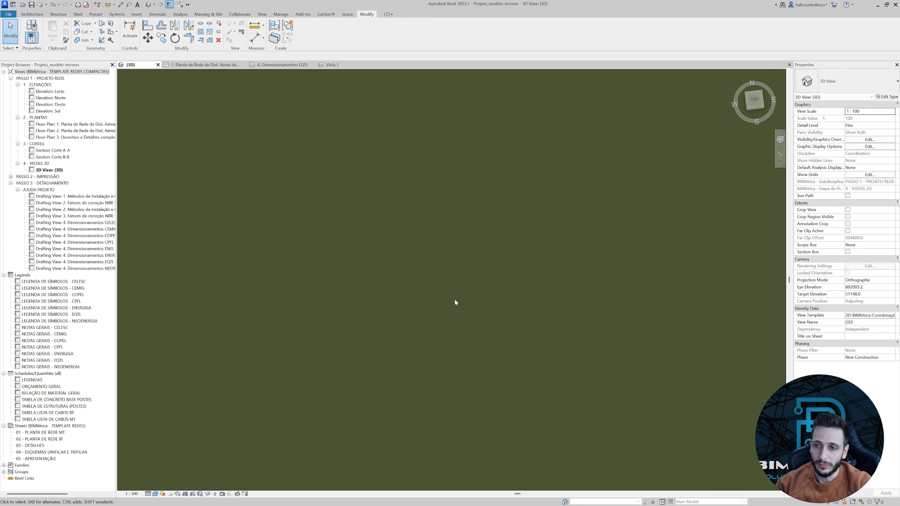
pyautogui.scroll(-6, 510, 343)
pyautogui.scroll(2, 562, 380)
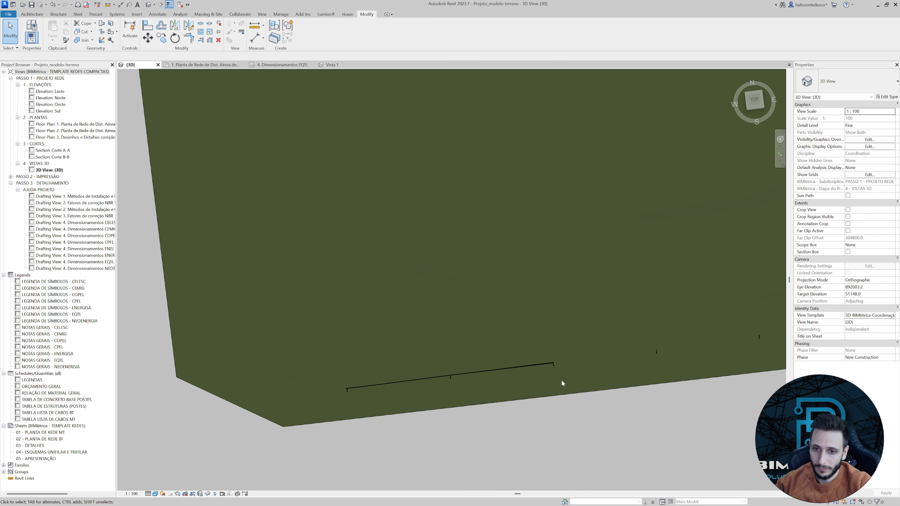
pyautogui.scroll(2, 556, 372)
pyautogui.click(756, 113)
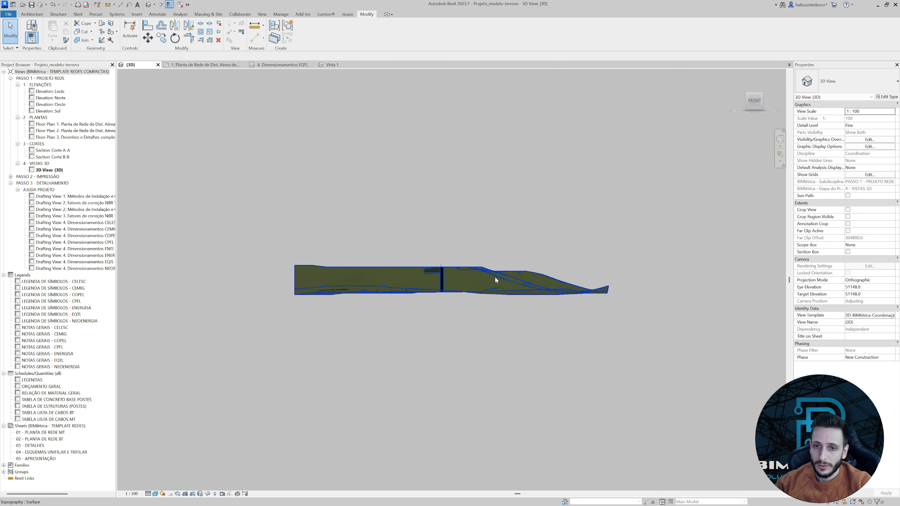
pyautogui.scroll(5, 461, 273)
pyautogui.click(454, 281)
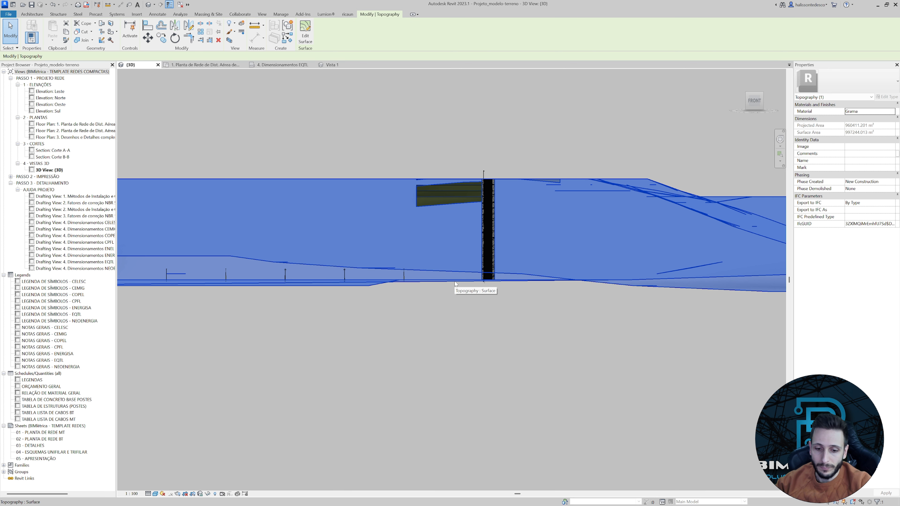
pyautogui.press('h')
pyautogui.press('h')
# Examine from the back view how the cable ends meet the next pole, checking an upper and a lower XLPE conductor.
pyautogui.keyDown('shift'); pyautogui.moveTo(411, 292); pyautogui.dragTo(497, 308, button='middle'); pyautogui.keyUp('shift')
pyautogui.click(757, 107)
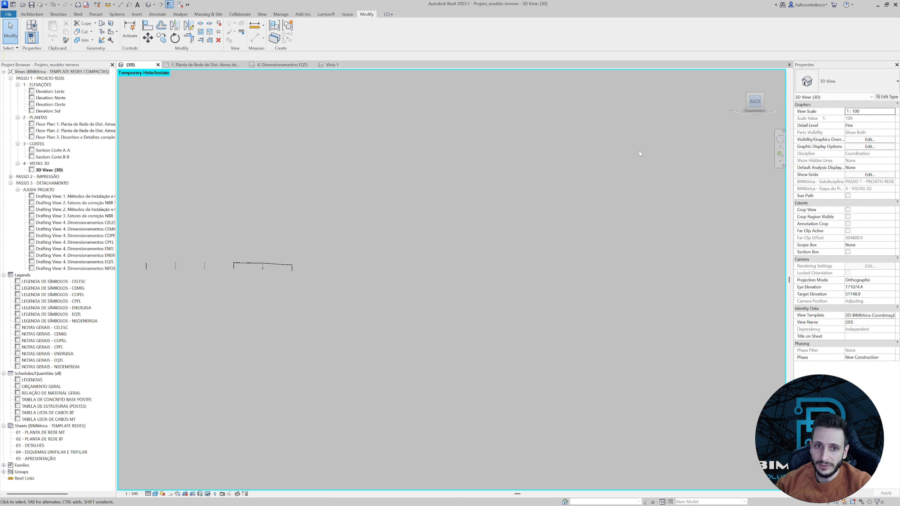
pyautogui.moveTo(176, 322); pyautogui.dragTo(384, 330, button='middle')
pyautogui.scroll(4, 559, 293)
pyautogui.scroll(6, 447, 316)
pyautogui.scroll(6, 569, 309)
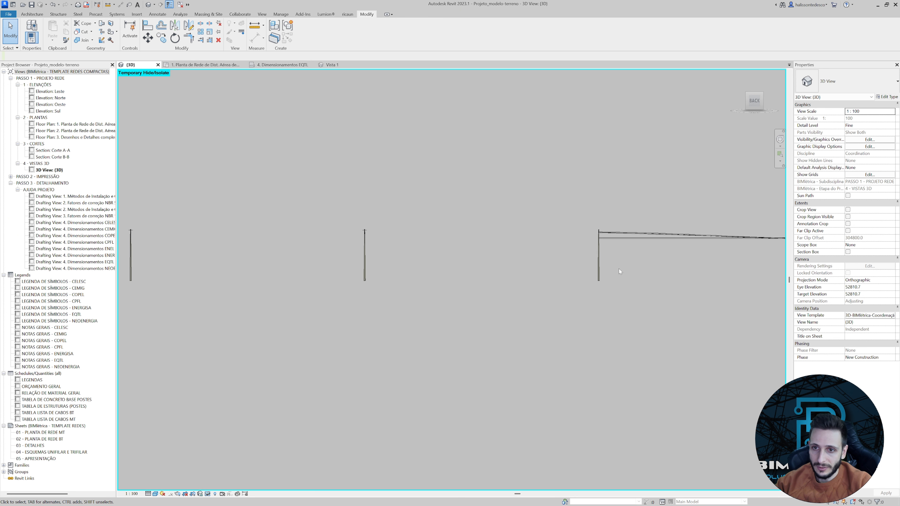
pyautogui.moveTo(631, 227); pyautogui.dragTo(430, 307, button='middle')
pyautogui.scroll(1, 429, 307)
pyautogui.scroll(10, 377, 315)
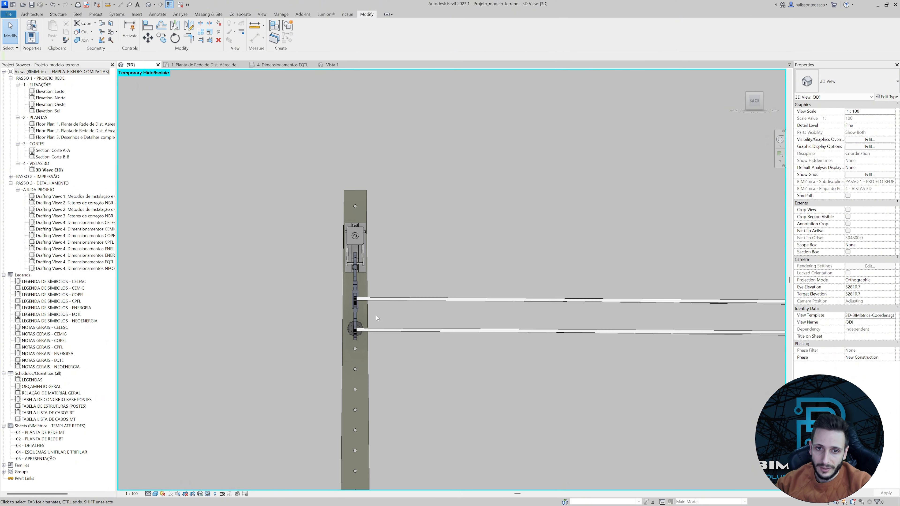
pyautogui.click(387, 310)
pyautogui.scroll(-2, 383, 319)
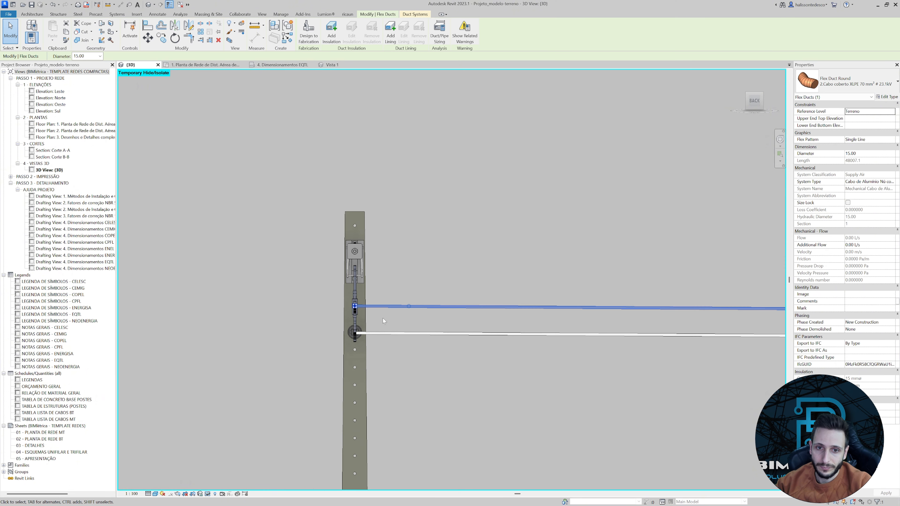
pyautogui.scroll(2, 372, 348)
pyautogui.moveTo(372, 348); pyautogui.dragTo(364, 273, button='middle')
pyautogui.scroll(-3, 365, 273)
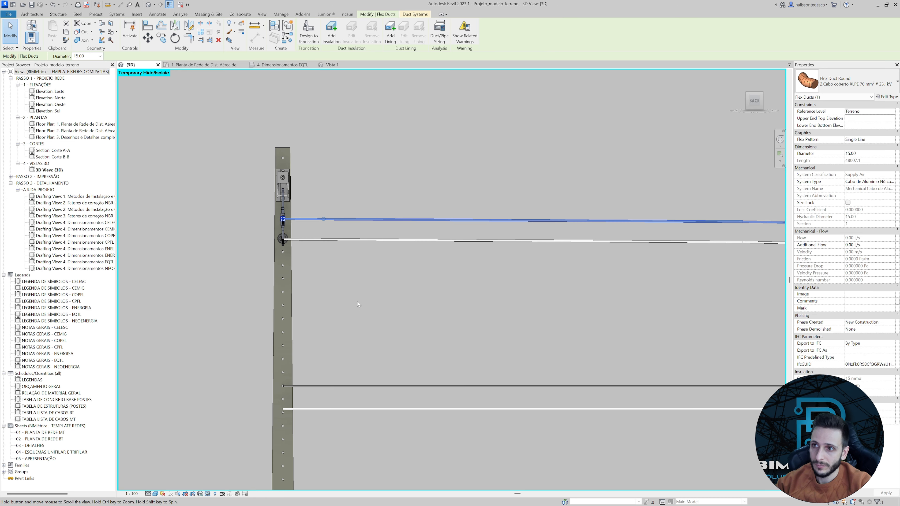
pyautogui.click(435, 410)
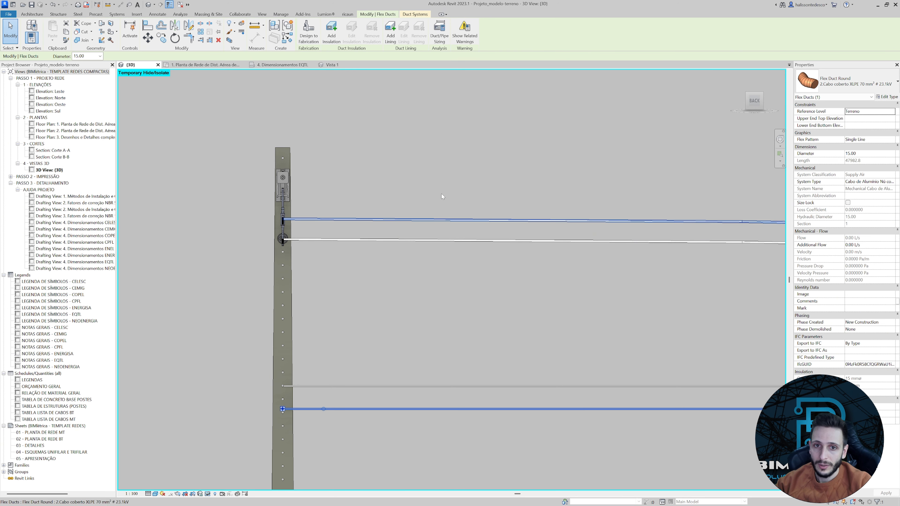
pyautogui.moveTo(457, 162); pyautogui.dragTo(414, 325)
pyautogui.click(446, 328)
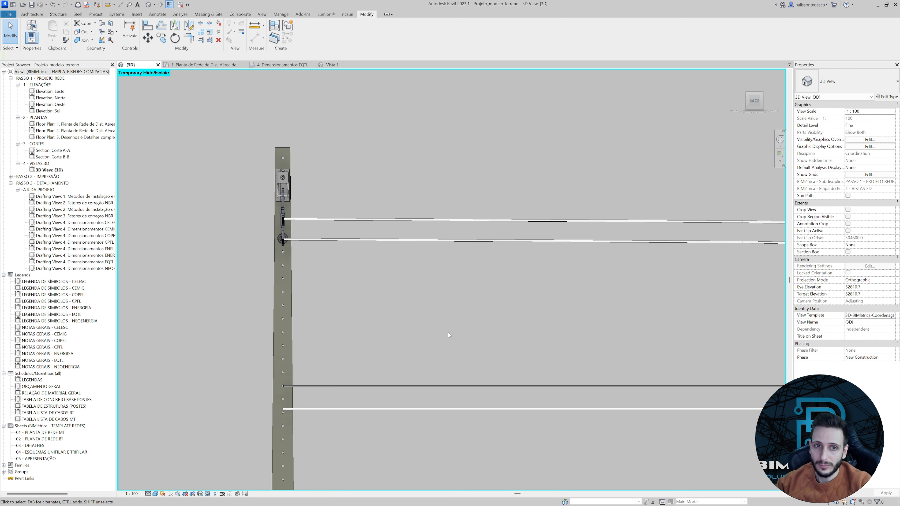
# Trace the upper XLPE conductor along the span from the pole back to the spacer.
pyautogui.scroll(-3, 443, 436)
pyautogui.scroll(-2, 437, 399)
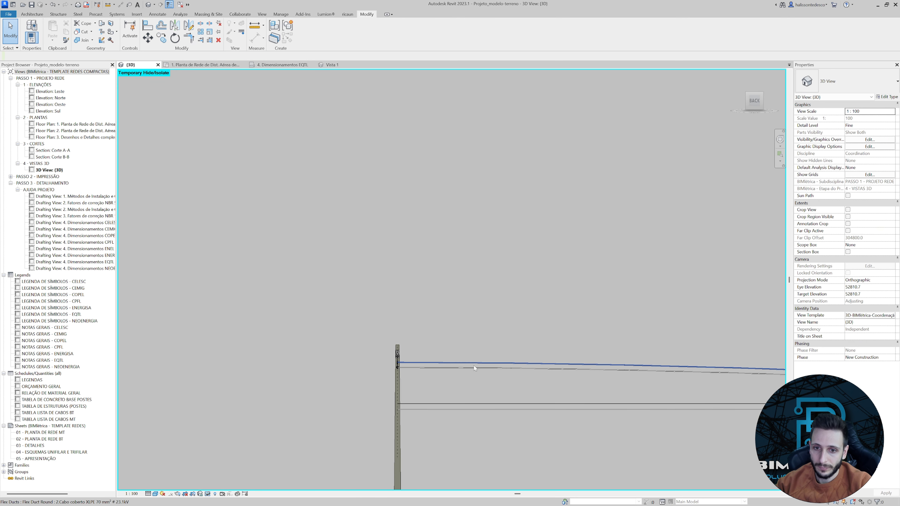
pyautogui.click(521, 365)
pyautogui.moveTo(521, 370); pyautogui.dragTo(165, 318, button='middle')
pyautogui.scroll(-2, 484, 358)
pyautogui.moveTo(516, 383); pyautogui.dragTo(328, 343, button='middle')
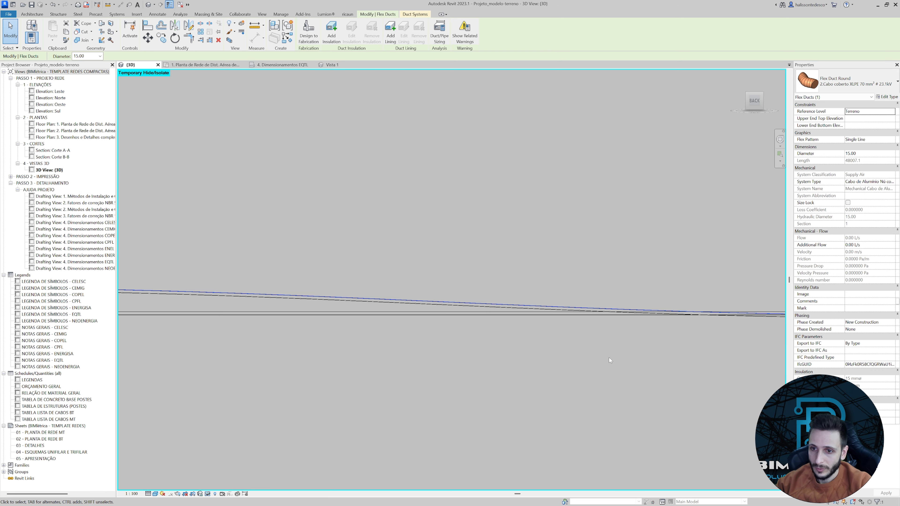
pyautogui.moveTo(611, 361); pyautogui.dragTo(367, 322, button='middle')
pyautogui.scroll(4, 620, 284)
pyautogui.scroll(2, 654, 257)
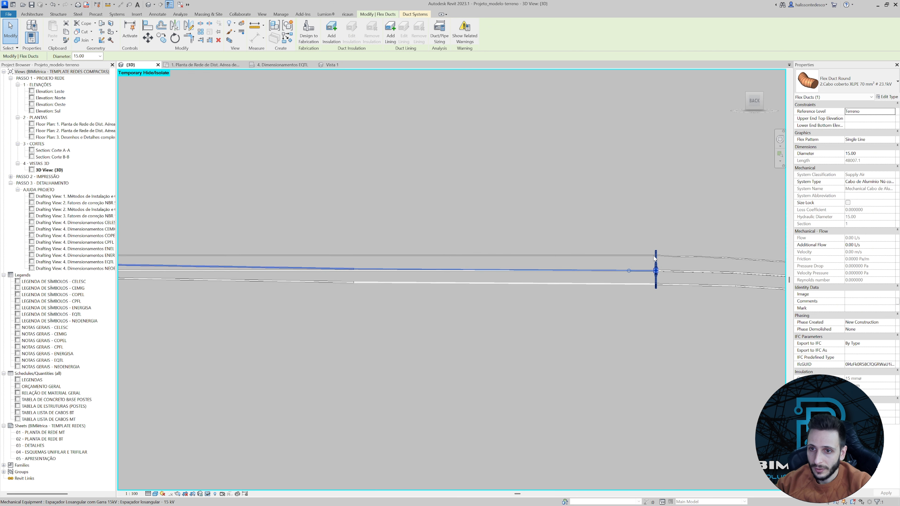
# Raise the 9.50 messenger cable's end at the pole to the support arm and check it against the structure's connectors.
pyautogui.click(644, 256)
pyautogui.scroll(-5, 625, 275)
pyautogui.moveTo(332, 374); pyautogui.dragTo(624, 400, button='middle')
pyautogui.scroll(6, 434, 294)
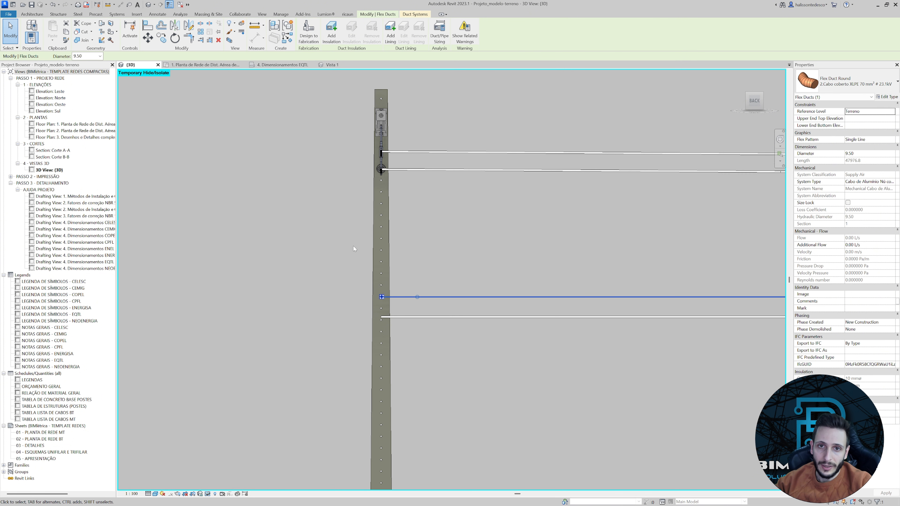
pyautogui.moveTo(354, 248); pyautogui.dragTo(340, 358, button='middle')
pyautogui.moveTo(366, 393); pyautogui.dragTo(367, 226)
pyautogui.scroll(5, 367, 226)
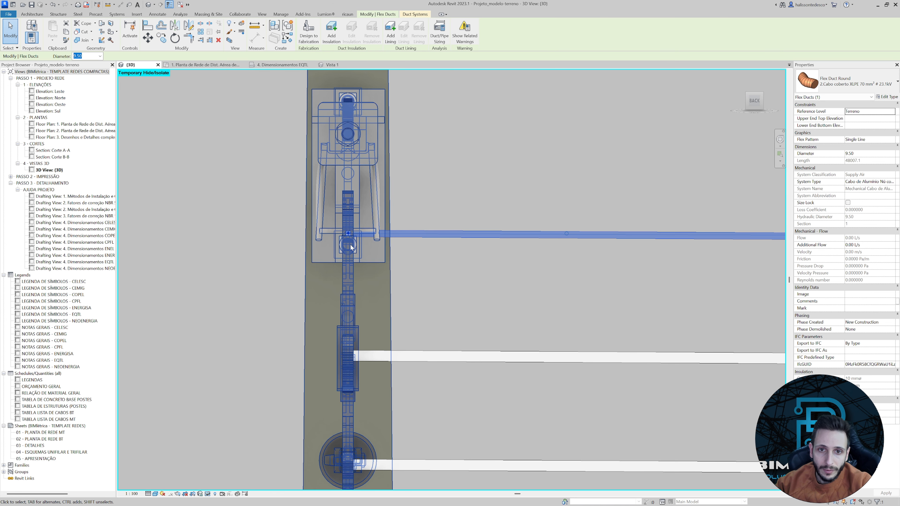
pyautogui.click(354, 255)
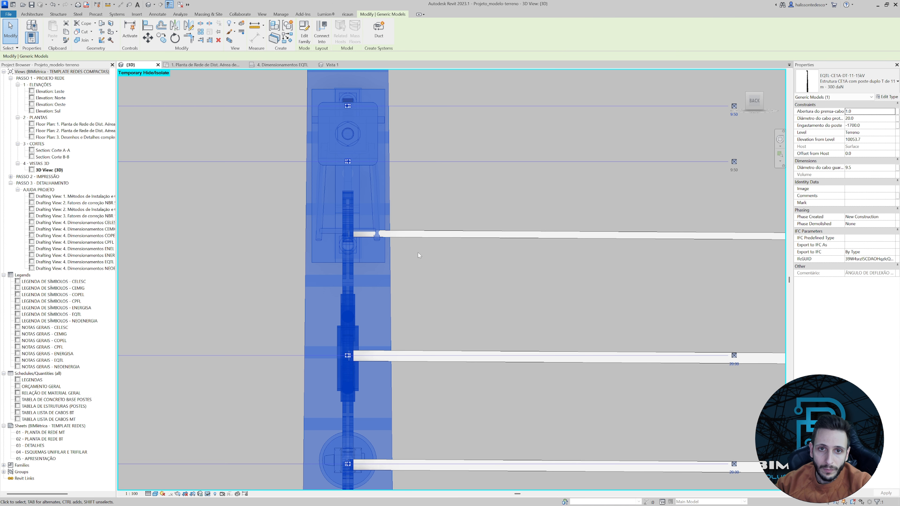
pyautogui.click(445, 272)
pyautogui.scroll(-6, 394, 272)
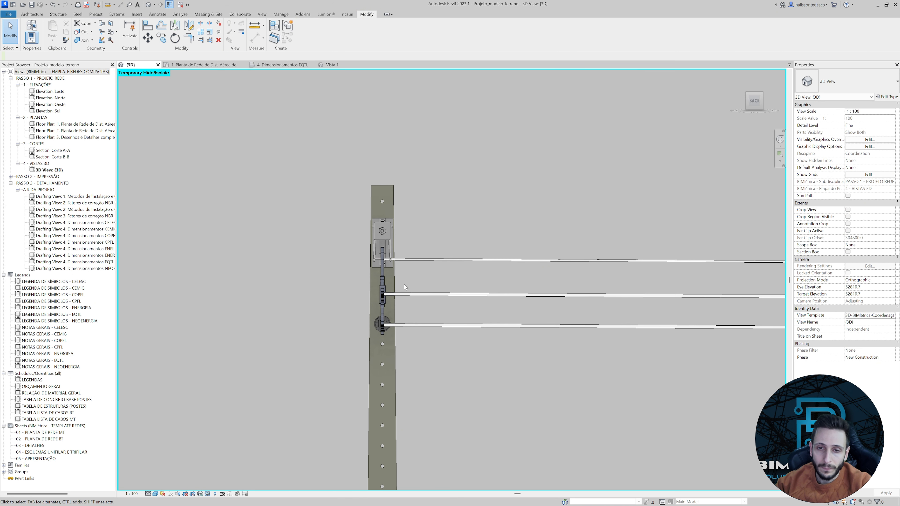
# Move the messenger cable's end farther up to the height of the support arm's upper connector.
pyautogui.click(407, 261)
pyautogui.scroll(3, 394, 260)
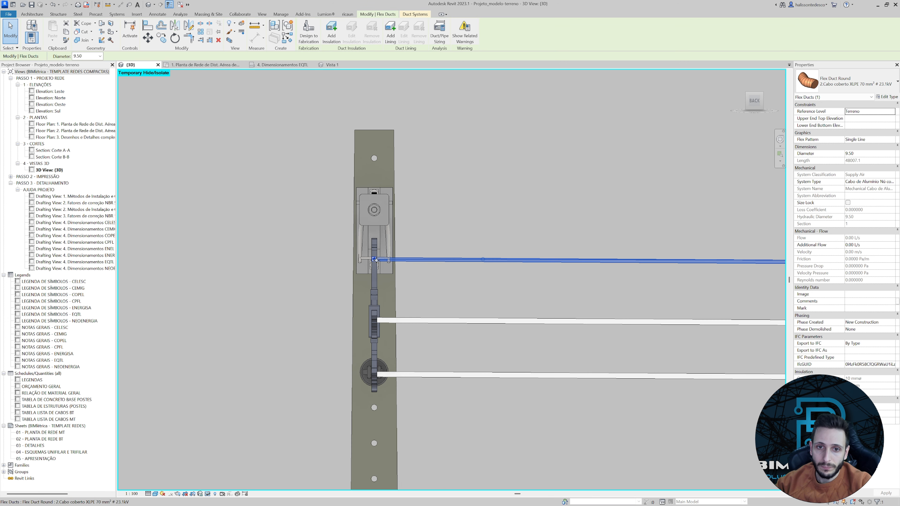
pyautogui.moveTo(379, 233); pyautogui.dragTo(375, 200)
pyautogui.click(440, 223)
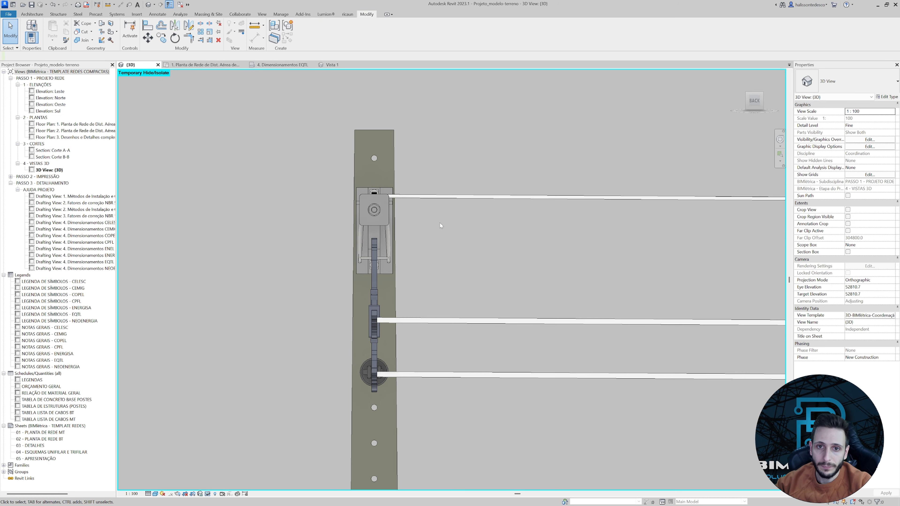
# Align the messenger cable's end with the pole's upper 9.50 connector and change its type to Cordoalha de aço 9.5 mm².
pyautogui.scroll(3, 405, 201)
pyautogui.click(367, 215)
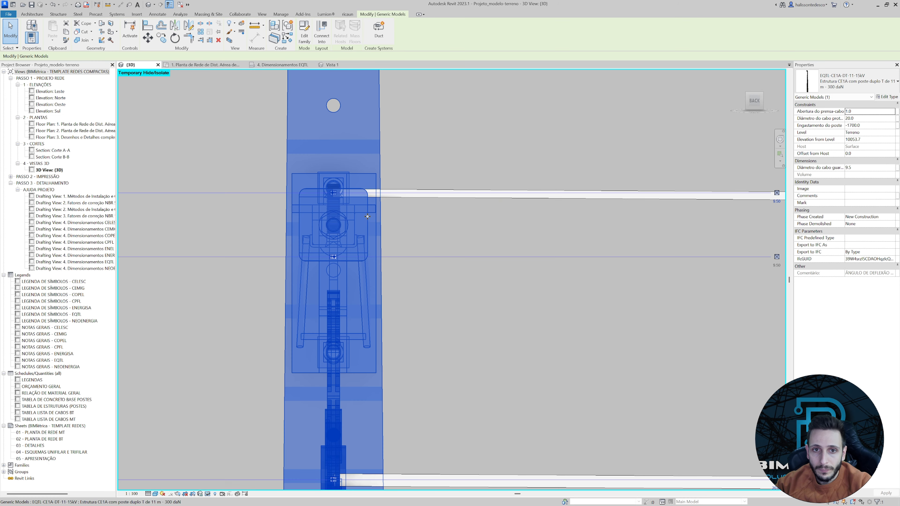
pyautogui.scroll(3, 336, 192)
pyautogui.scroll(2, 336, 192)
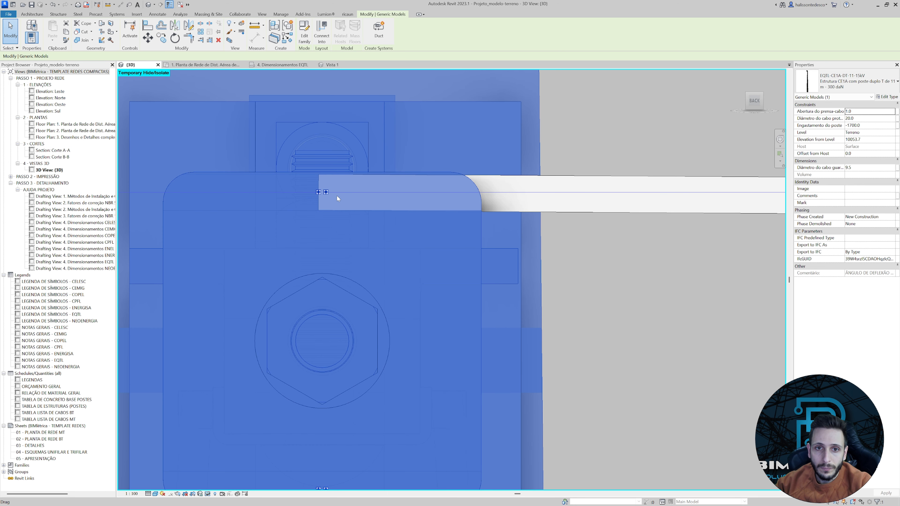
pyautogui.click(378, 185)
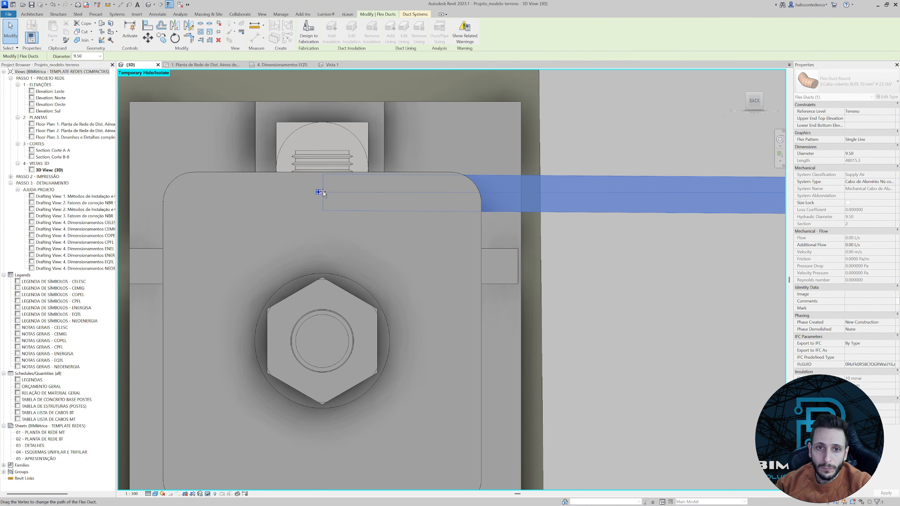
pyautogui.scroll(-6, 341, 199)
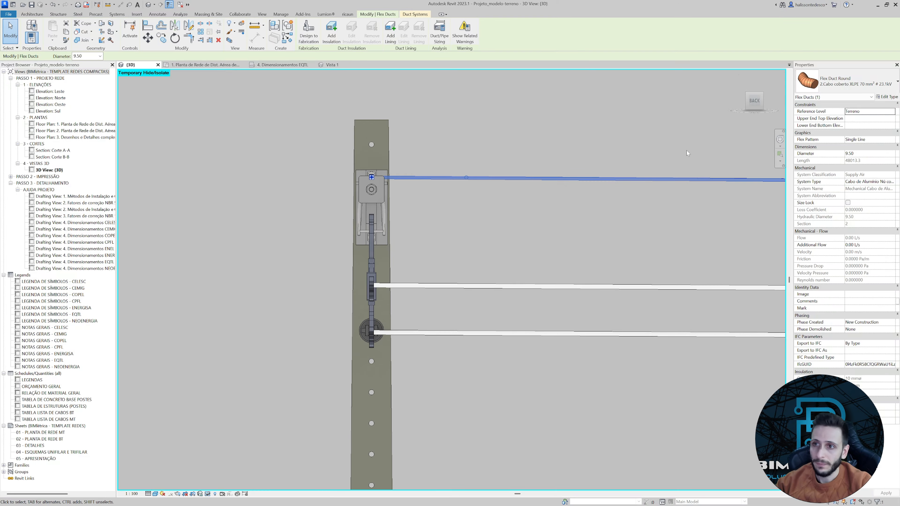
pyautogui.click(836, 83)
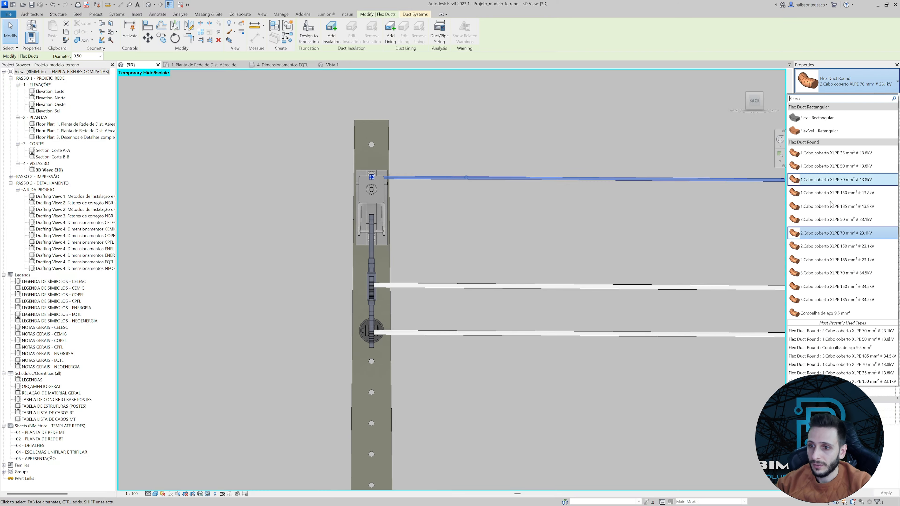
pyautogui.click(826, 313)
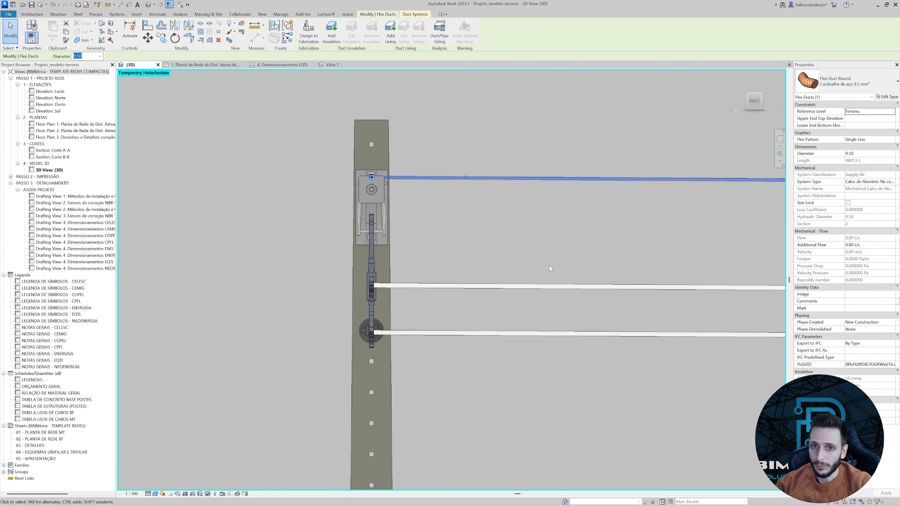
# Examine the middle and lower conductors' ends at the pole from the back and from an angle.
pyautogui.click(405, 287)
pyautogui.scroll(3, 404, 285)
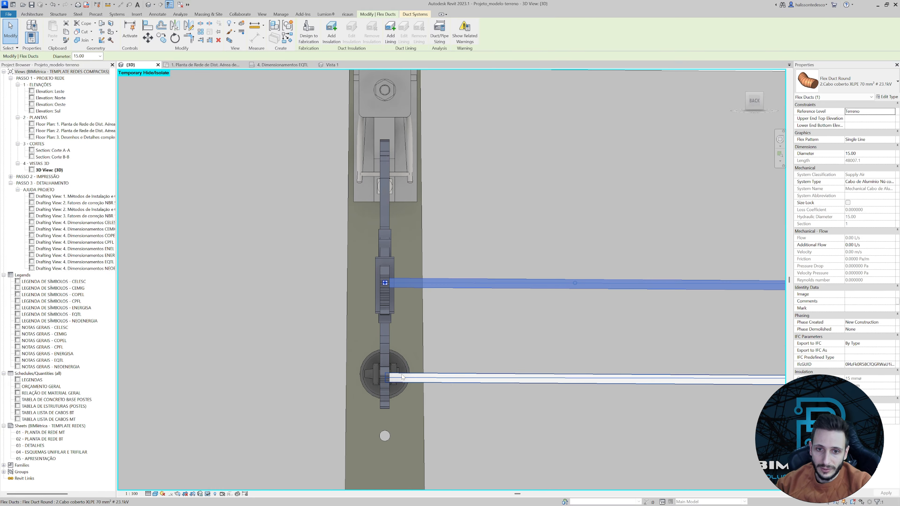
pyautogui.click(419, 379)
pyautogui.scroll(-3, 425, 327)
pyautogui.keyDown('shift'); pyautogui.moveTo(481, 316); pyautogui.dragTo(441, 327, button='middle'); pyautogui.keyUp('shift')
pyautogui.moveTo(510, 320); pyautogui.dragTo(404, 309, button='middle')
pyautogui.scroll(3, 594, 220)
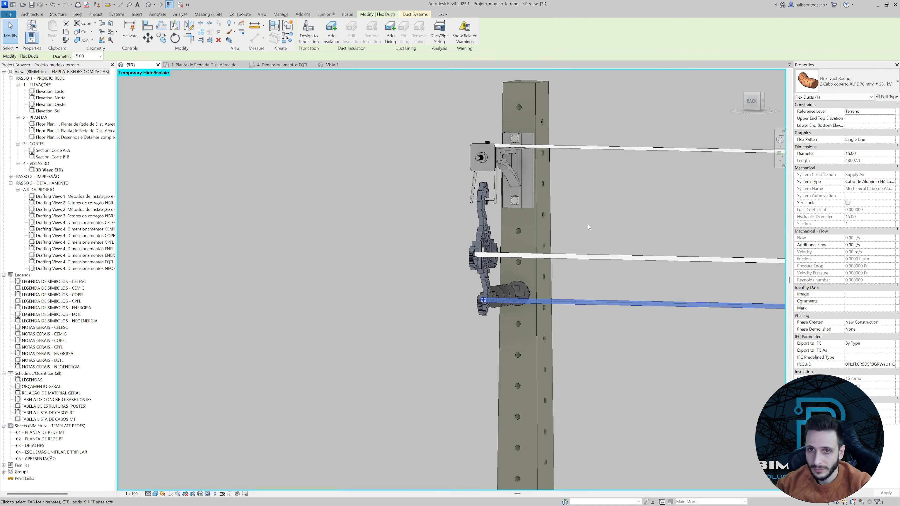
# Lower the steel messenger's end at the pole to the 9.50 connector at the bottom of the support block.
pyautogui.moveTo(311, 285); pyautogui.dragTo(484, 219, button='middle')
pyautogui.scroll(1, 624, 84)
pyautogui.moveTo(624, 84); pyautogui.dragTo(516, 139, button='middle')
pyautogui.click(516, 139)
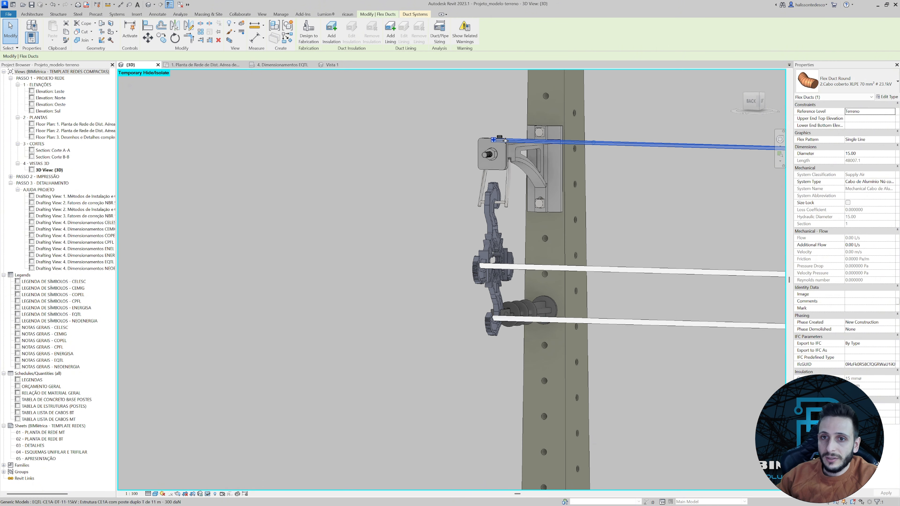
pyautogui.scroll(4, 493, 139)
pyautogui.moveTo(500, 188); pyautogui.dragTo(487, 188)
pyautogui.scroll(3, 486, 189)
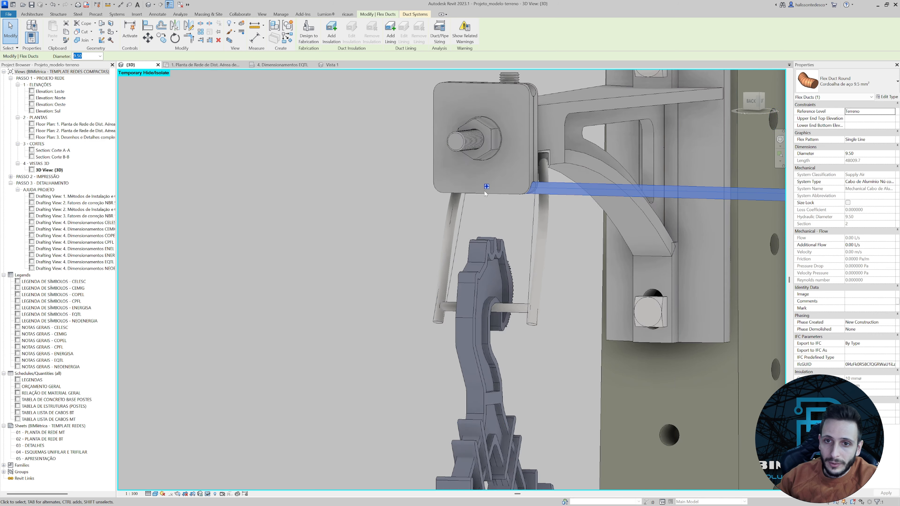
# Check the messenger's end against the pole structure's lower 9.50 connector in the straight back view.
pyautogui.click(467, 193)
pyautogui.scroll(5, 485, 189)
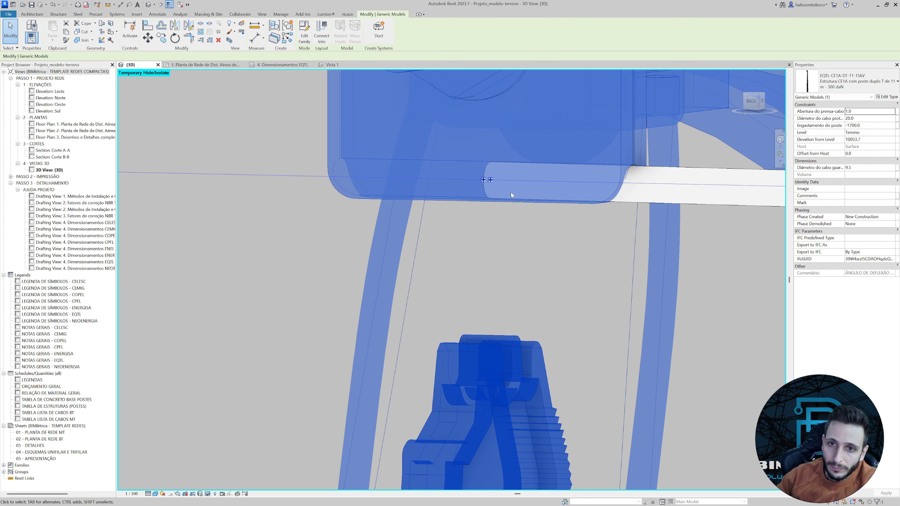
pyautogui.click(751, 107)
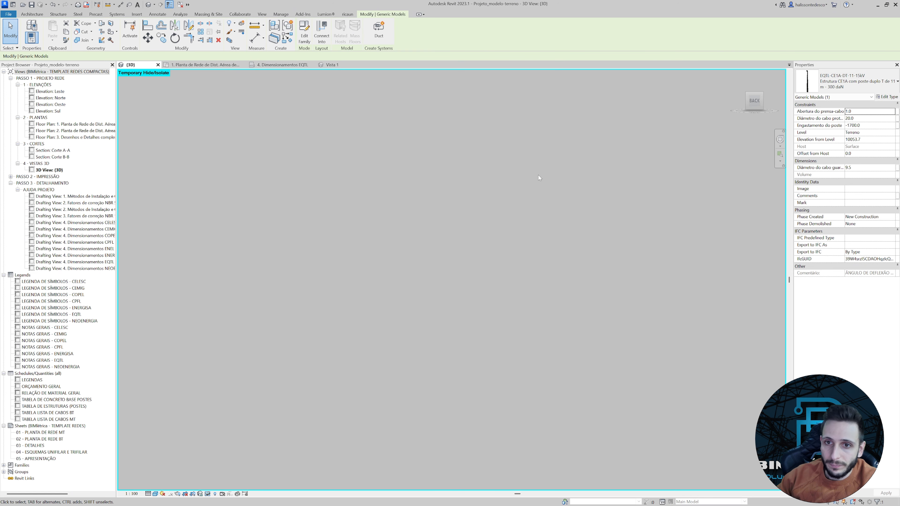
pyautogui.scroll(-5, 539, 176)
pyautogui.moveTo(446, 108); pyautogui.dragTo(456, 265, button='middle')
pyautogui.scroll(8, 450, 209)
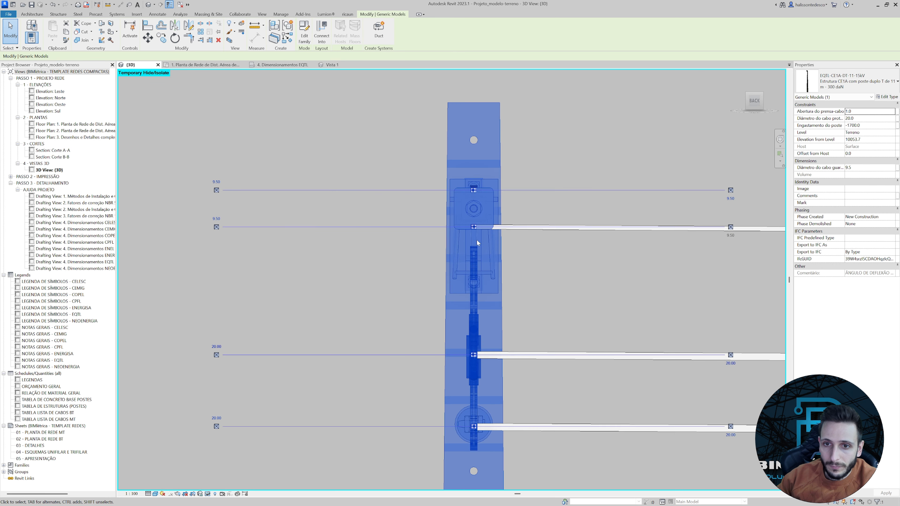
pyautogui.scroll(10, 477, 240)
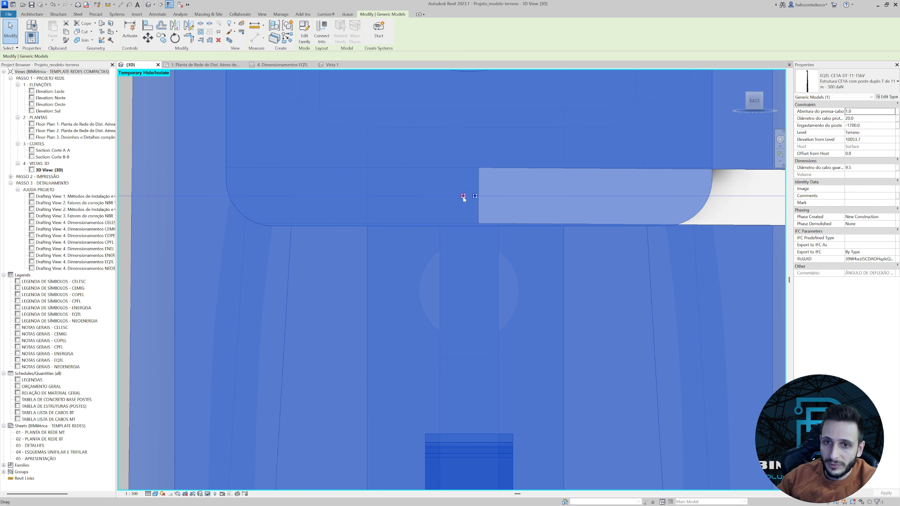
pyautogui.scroll(-10, 463, 197)
pyautogui.scroll(-6, 481, 224)
pyautogui.click(567, 276)
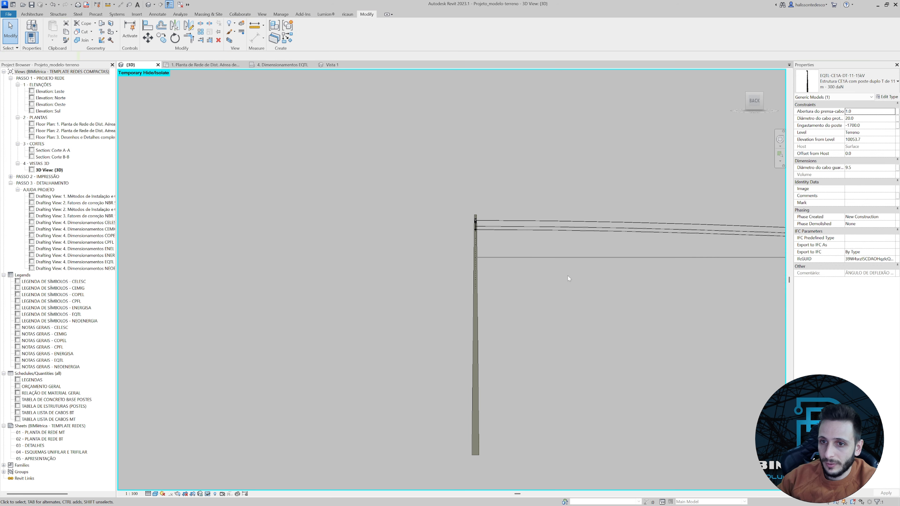
# Raise the remaining low XLPE conductor's end at the pole to the empty middle fitting of the spacer.
pyautogui.moveTo(614, 261); pyautogui.dragTo(406, 219, button='middle')
pyautogui.scroll(-1, 323, 218)
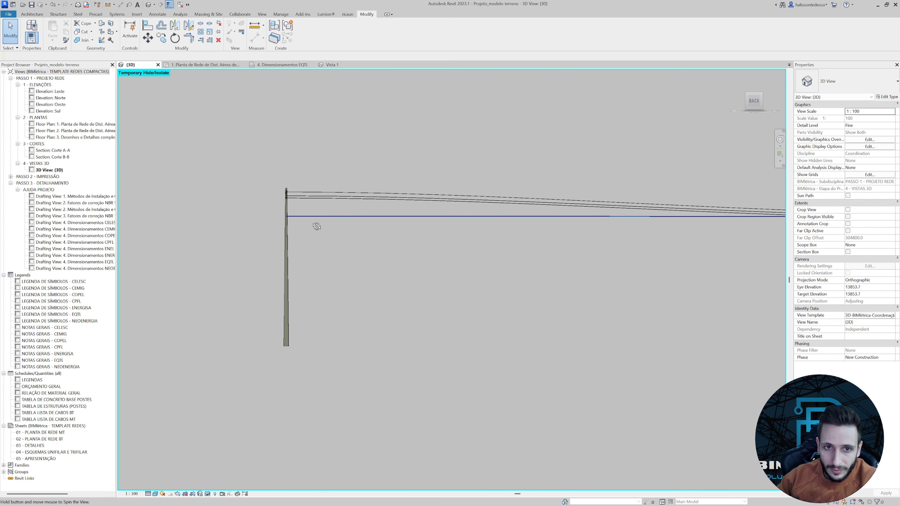
pyautogui.keyDown('shift'); pyautogui.moveTo(316, 226); pyautogui.dragTo(267, 278, button='middle'); pyautogui.keyUp('shift')
pyautogui.scroll(4, 264, 248)
pyautogui.scroll(2, 259, 205)
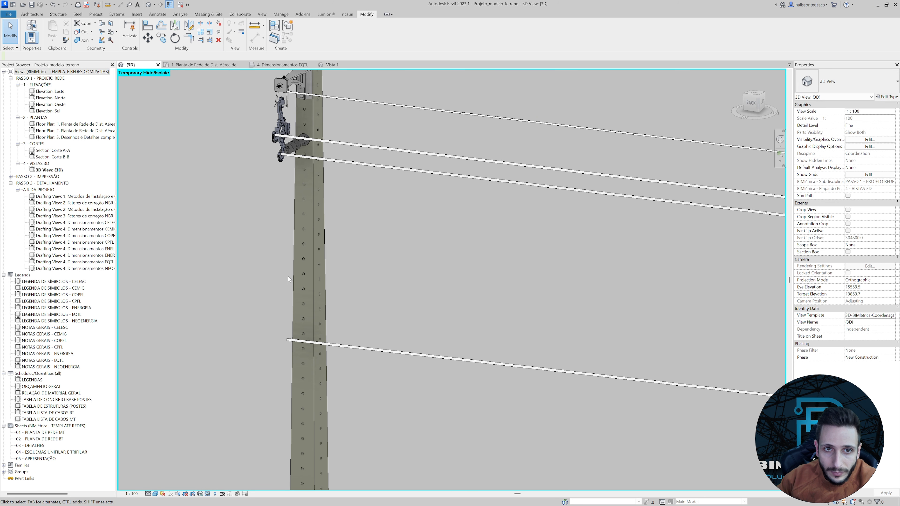
pyautogui.click(288, 340)
pyautogui.moveTo(287, 340); pyautogui.dragTo(287, 129)
pyautogui.scroll(6, 263, 134)
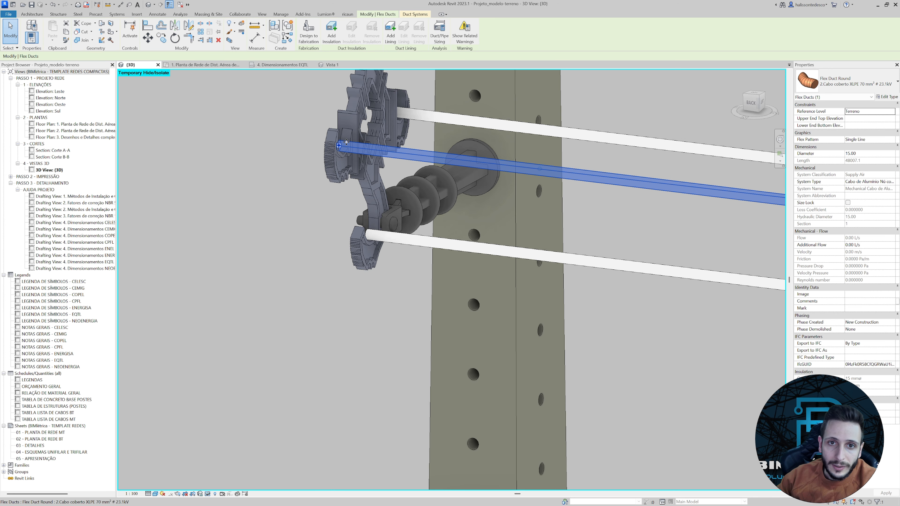
# Check the raised conductor's end against the pole structure's middle 20.00 connector in the straight back view.
pyautogui.click(753, 104)
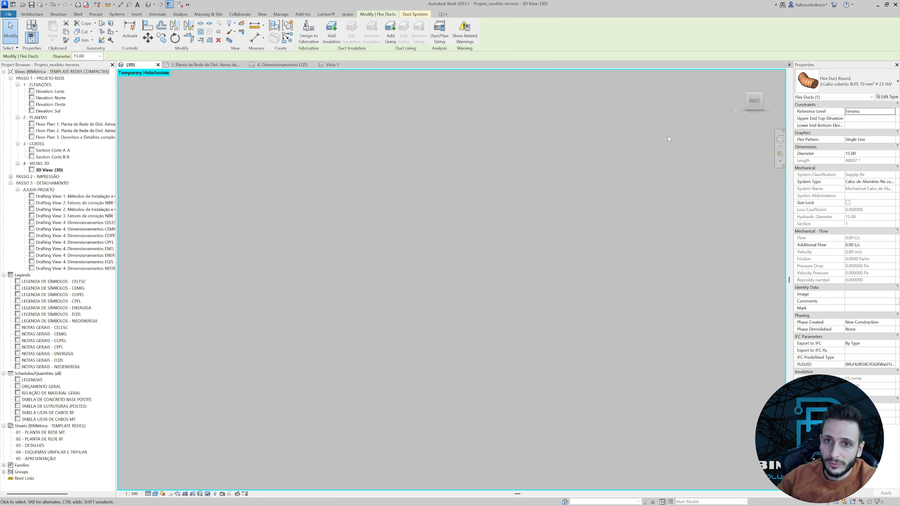
pyautogui.scroll(8, 276, 229)
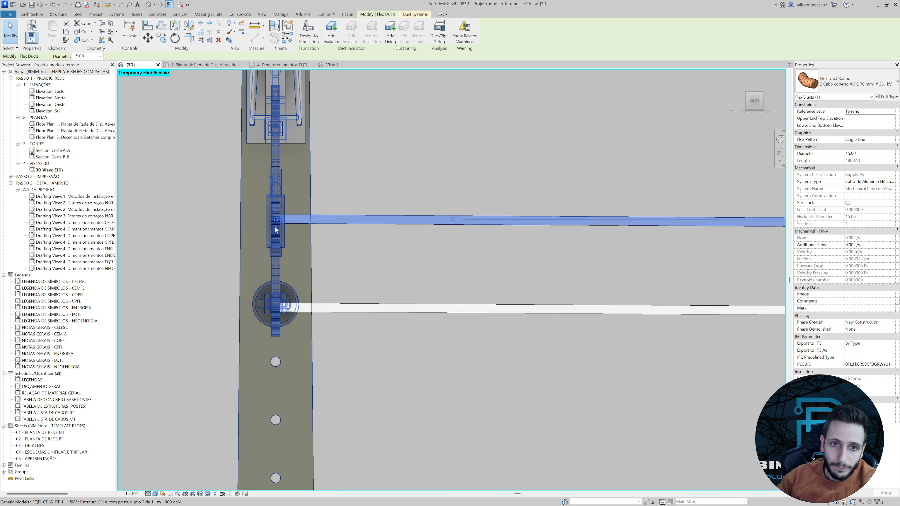
pyautogui.scroll(3, 276, 230)
pyautogui.click(270, 235)
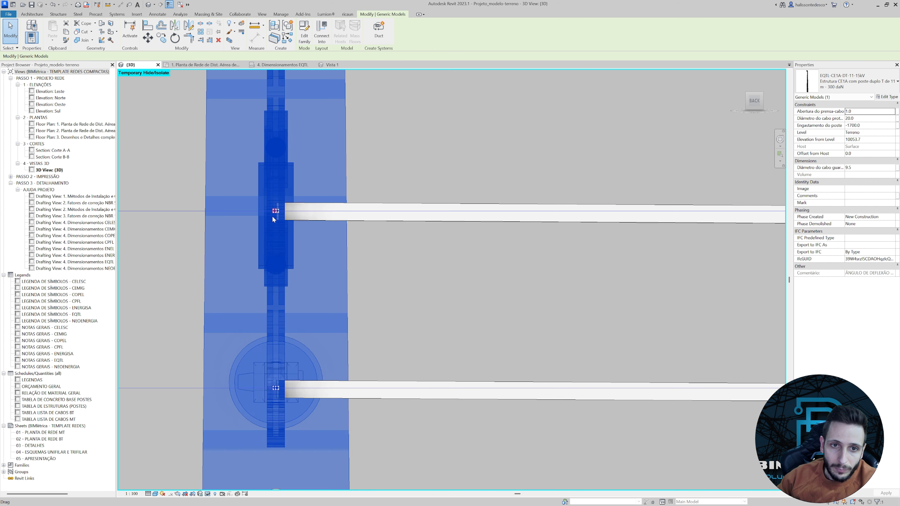
pyautogui.scroll(2, 278, 211)
pyautogui.scroll(2, 285, 205)
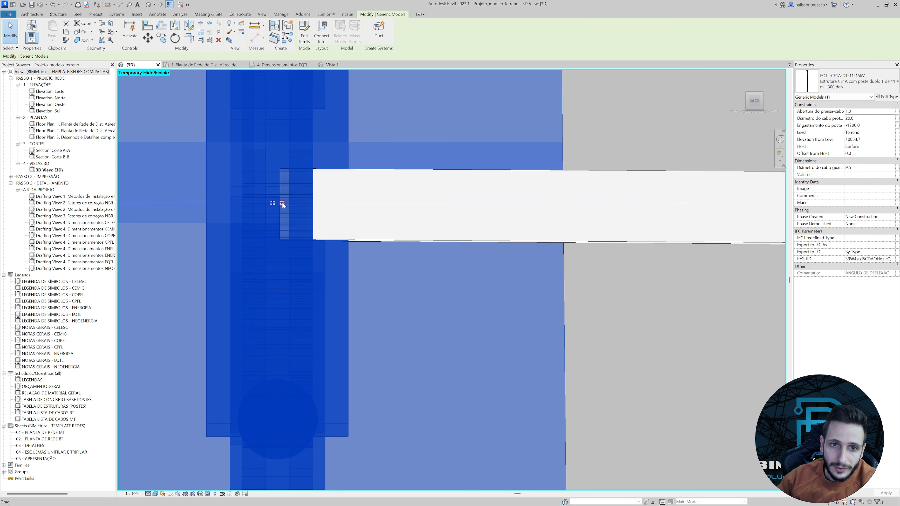
pyautogui.scroll(-3, 283, 203)
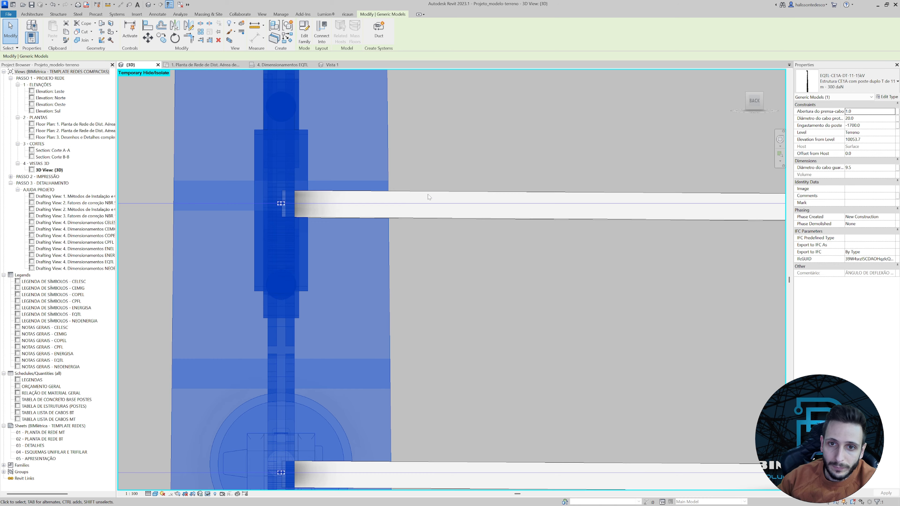
pyautogui.press('Escape')
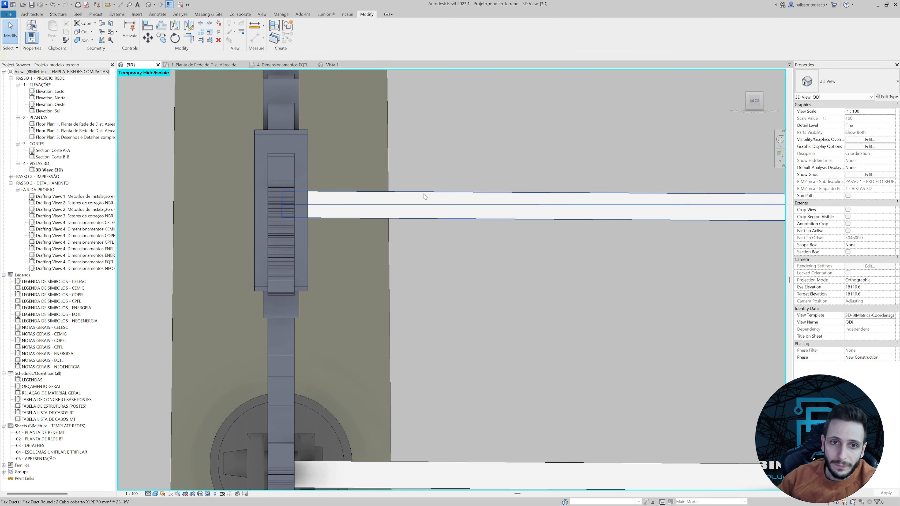
pyautogui.click(426, 197)
pyautogui.scroll(2, 282, 203)
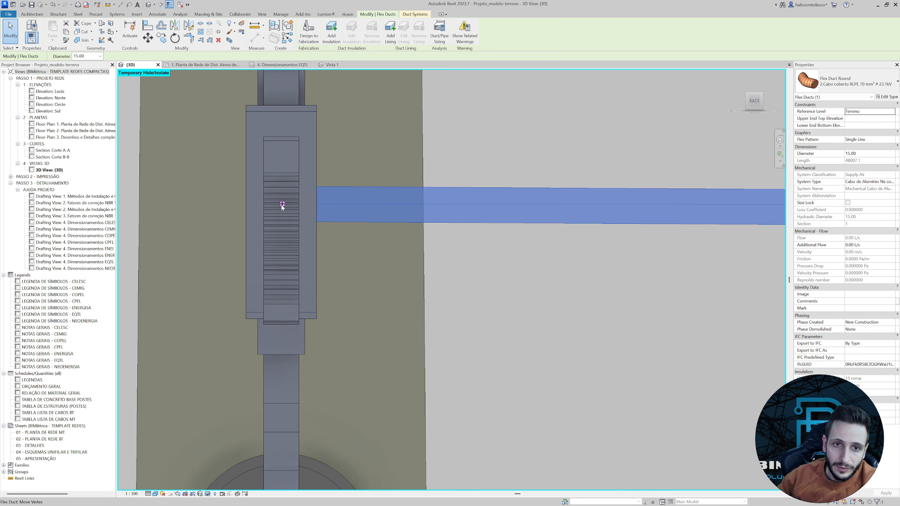
pyautogui.click(318, 173)
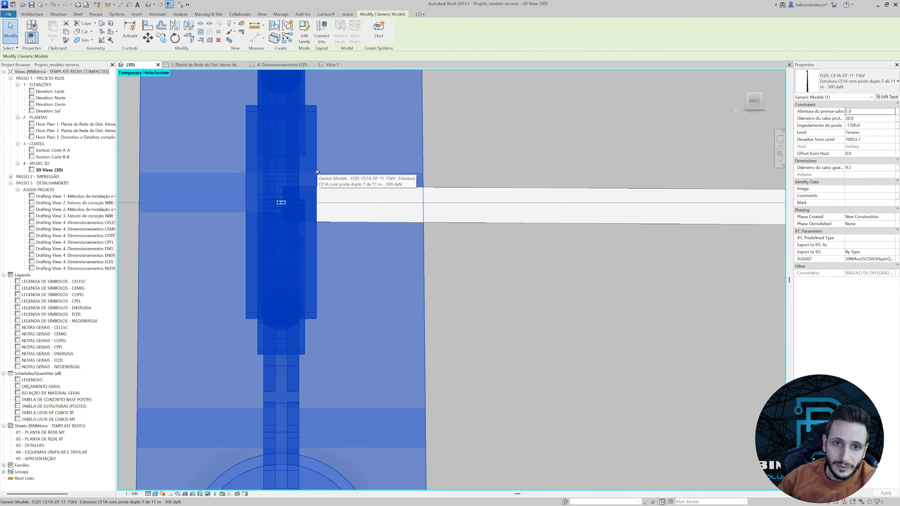
pyautogui.scroll(-3, 319, 177)
pyautogui.scroll(-2, 395, 305)
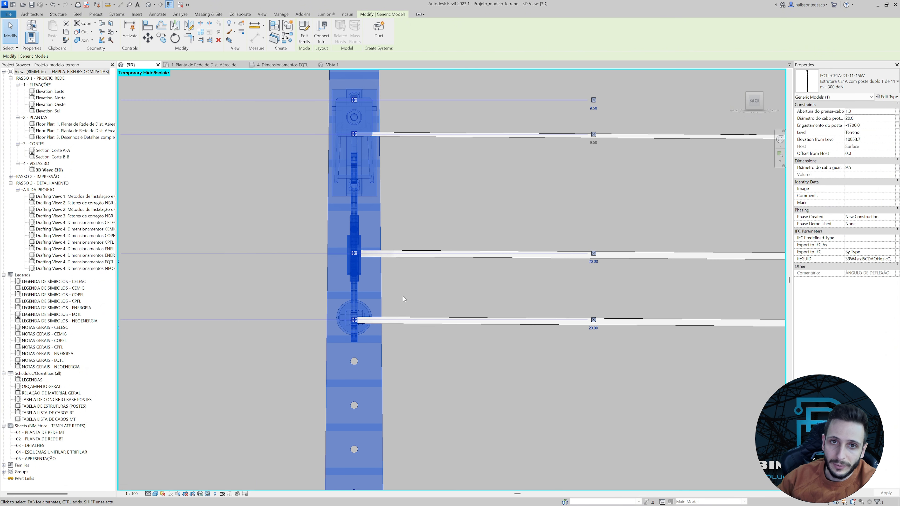
pyautogui.click(403, 297)
# Reset the temporary hide/isolate to bring back the terrain, and review the cable span from the front side between both poles.
pyautogui.scroll(-4, 276, 359)
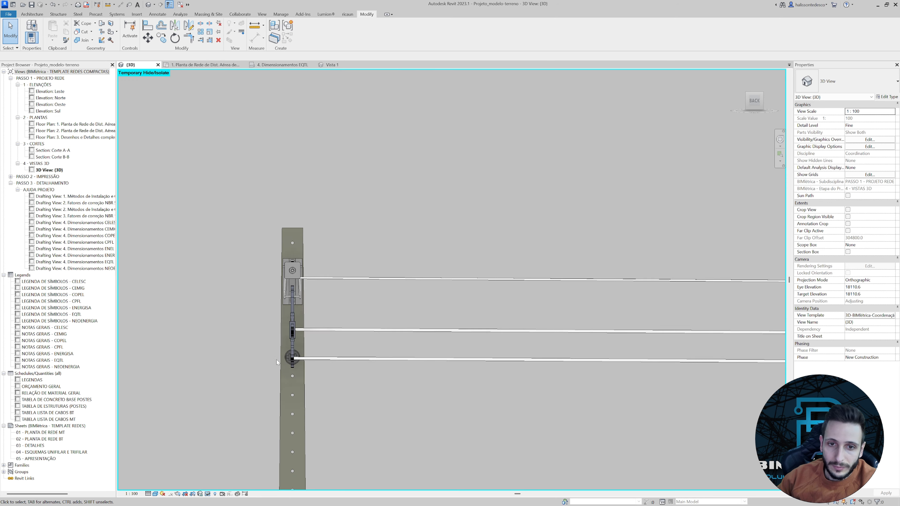
pyautogui.click(208, 494)
pyautogui.click(232, 487)
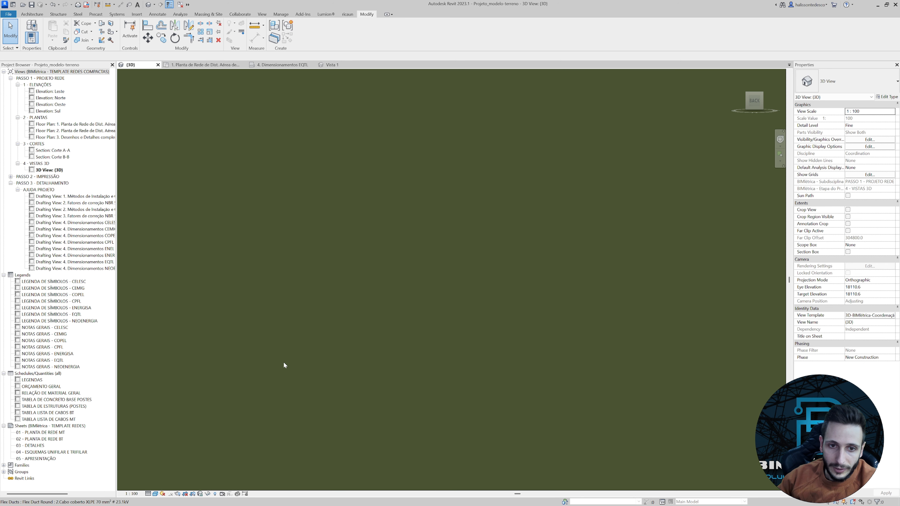
pyautogui.scroll(-3, 327, 321)
pyautogui.keyDown('shift'); pyautogui.moveTo(419, 339); pyautogui.dragTo(328, 337, button='middle'); pyautogui.keyUp('shift')
pyautogui.scroll(10, 329, 337)
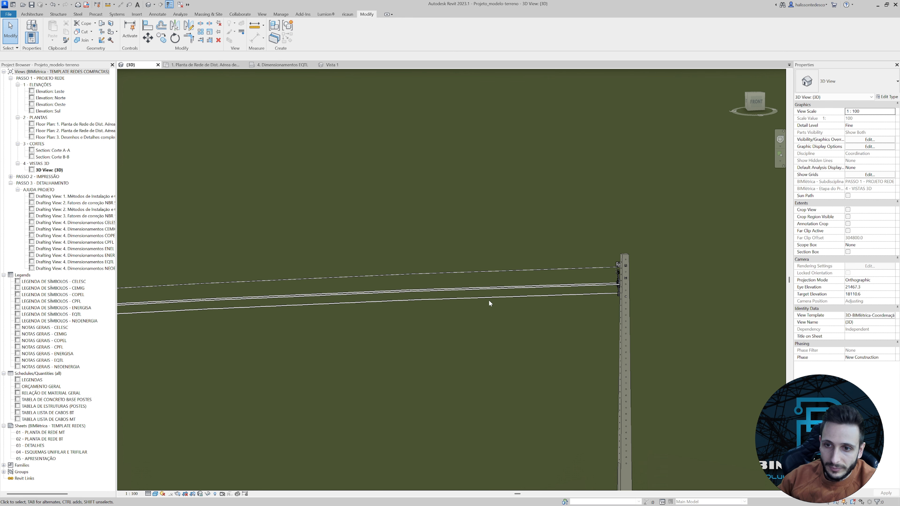
pyautogui.scroll(3, 497, 305)
pyautogui.scroll(-5, 513, 314)
pyautogui.moveTo(269, 351); pyautogui.dragTo(603, 301, button='middle')
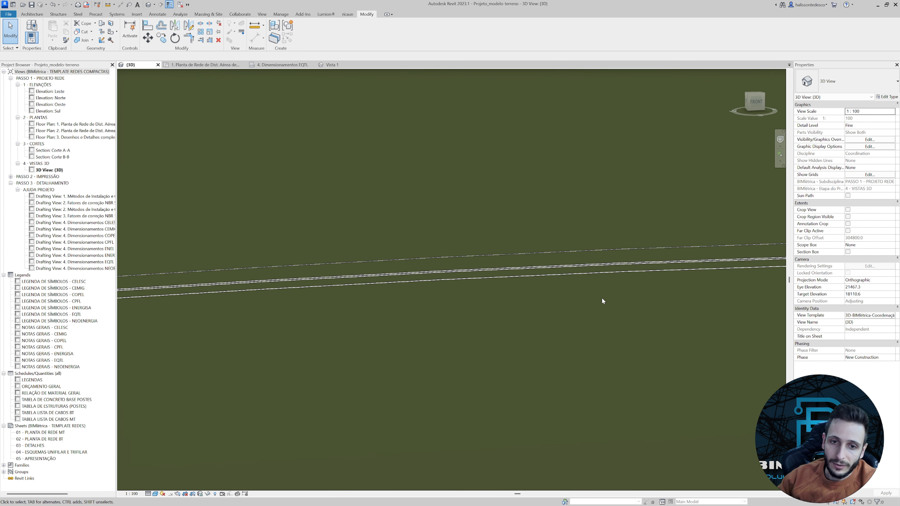
pyautogui.scroll(-3, 468, 316)
pyautogui.scroll(-2, 468, 316)
pyautogui.moveTo(516, 304); pyautogui.dragTo(437, 289, button='middle')
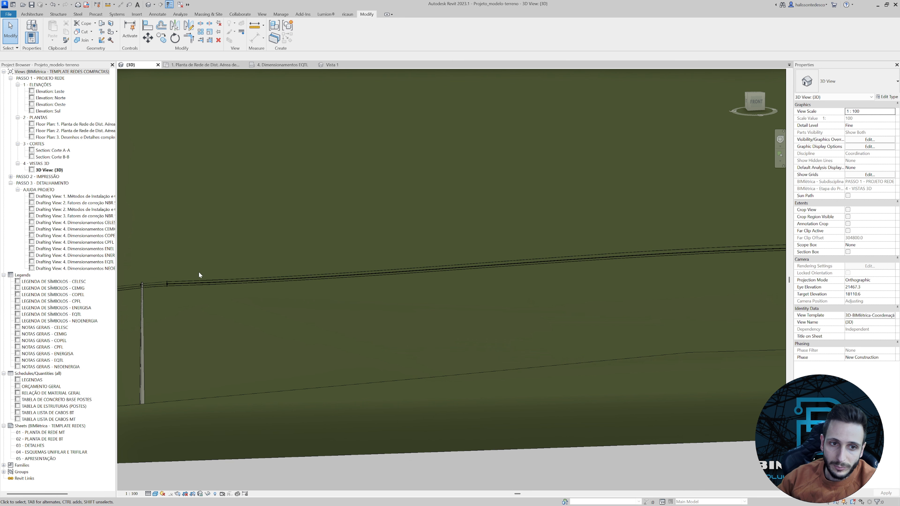
# Copy the 15 kV diamond spacer beside the first pole 8000 mm along the cables, with multiple copies enabled.
pyautogui.scroll(3, 200, 276)
pyautogui.click(182, 285)
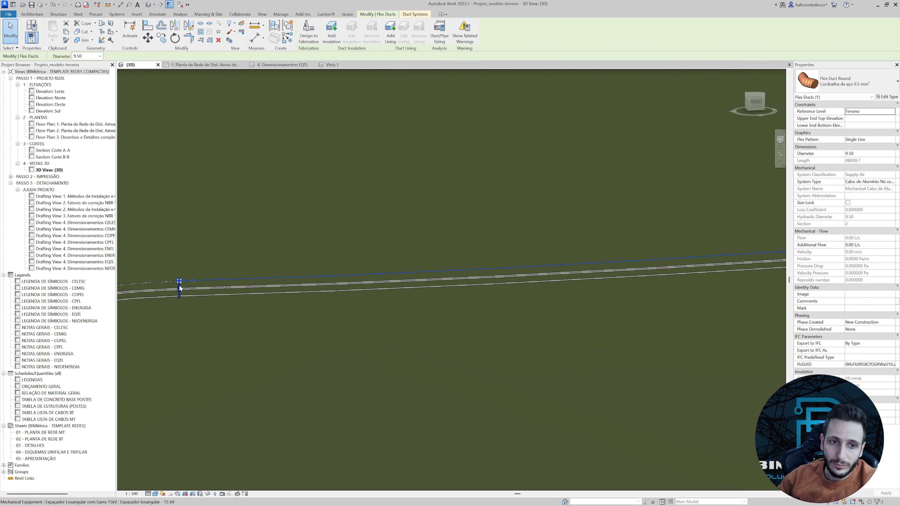
pyautogui.click(180, 286)
pyautogui.scroll(8, 180, 287)
pyautogui.keyDown('shift'); pyautogui.moveTo(179, 286); pyautogui.dragTo(460, 208, button='middle'); pyautogui.keyUp('shift')
pyautogui.scroll(-6, 460, 208)
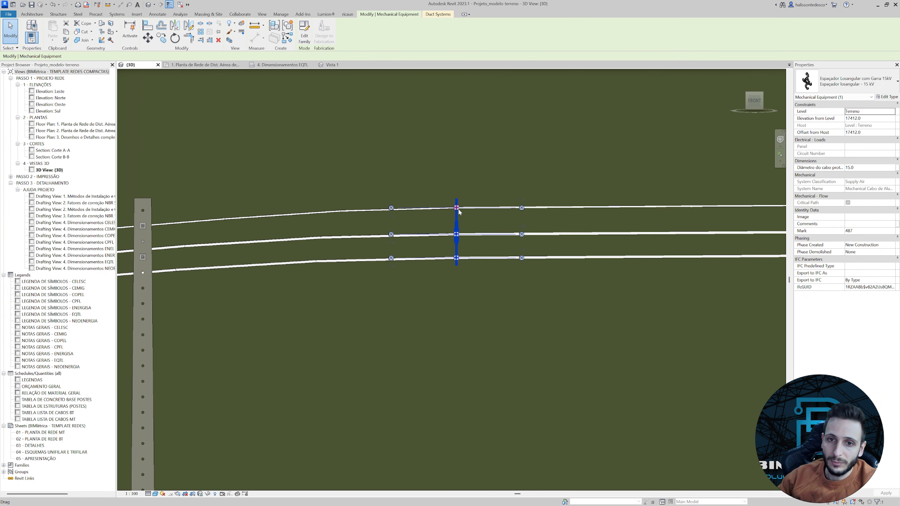
pyautogui.scroll(-2, 496, 234)
pyautogui.moveTo(514, 244); pyautogui.dragTo(375, 274, button='middle')
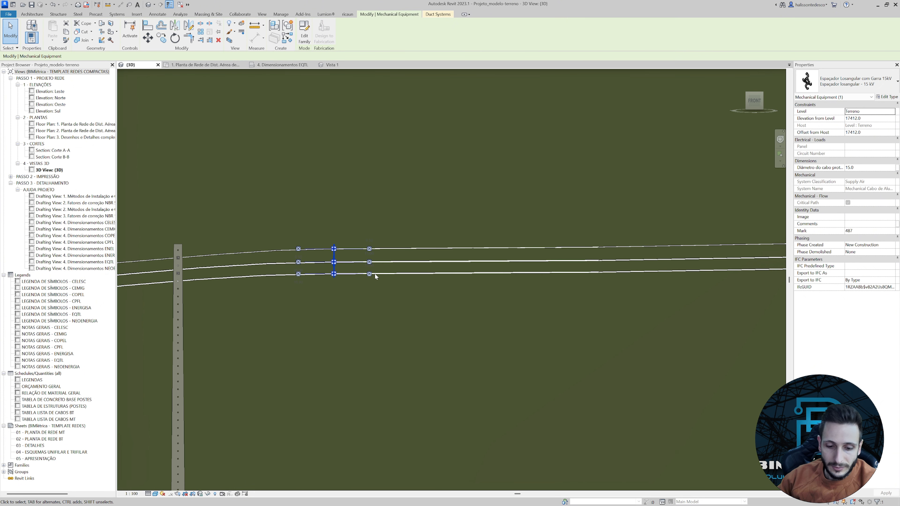
pyautogui.press('c')
pyautogui.press('o')
pyautogui.scroll(2, 332, 262)
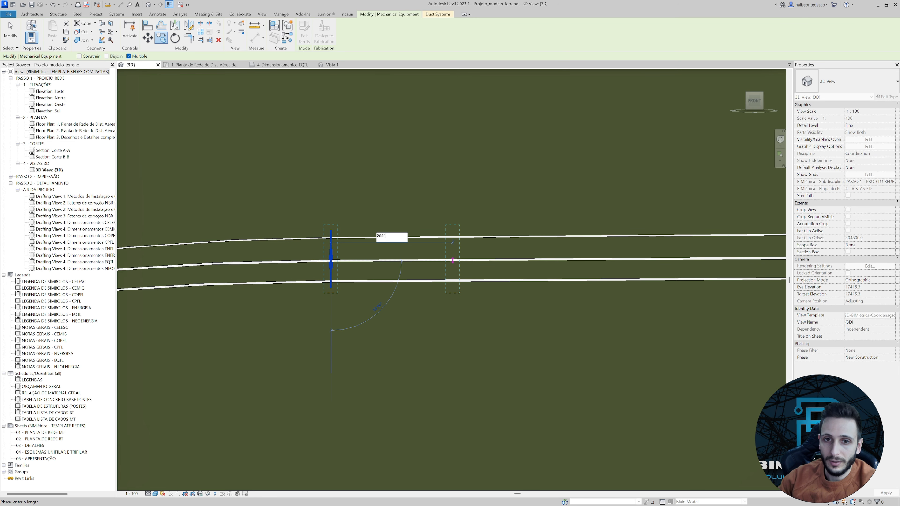
# Place the remaining spacer copies at 8000 mm intervals along the sloping cables up to the next pole, and end the copying.
pyautogui.scroll(-7, 461, 259)
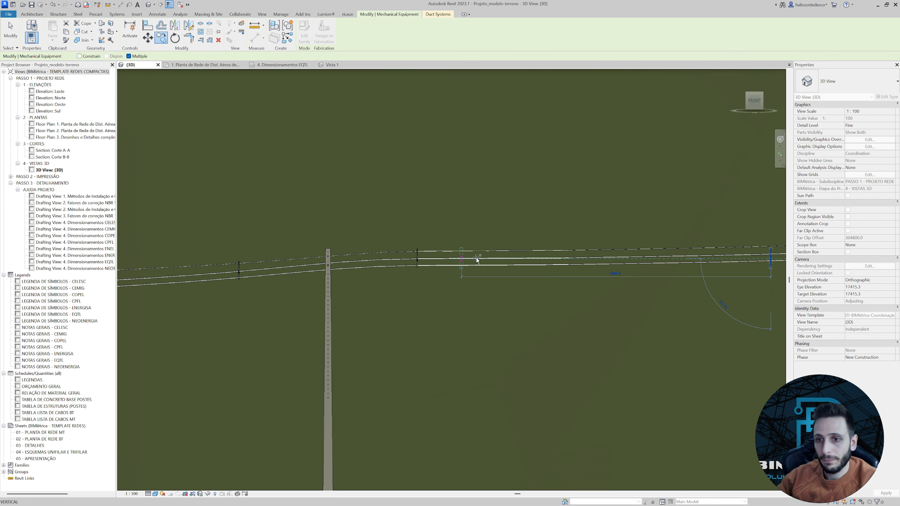
pyautogui.moveTo(646, 276); pyautogui.dragTo(389, 274, button='middle')
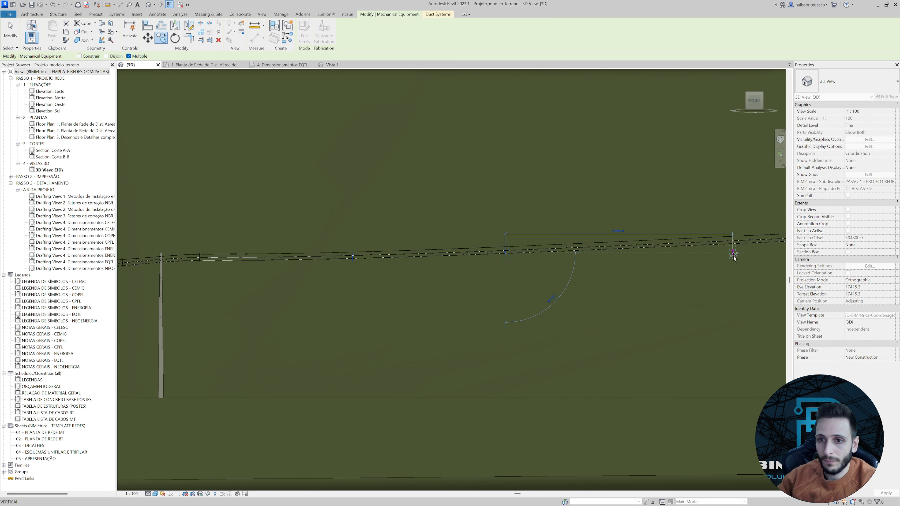
pyautogui.scroll(6, 498, 265)
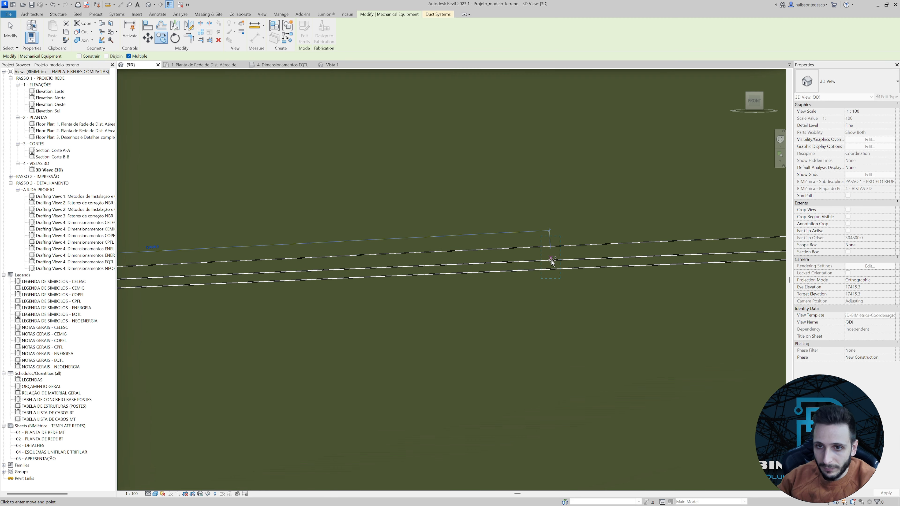
pyautogui.press('Return')
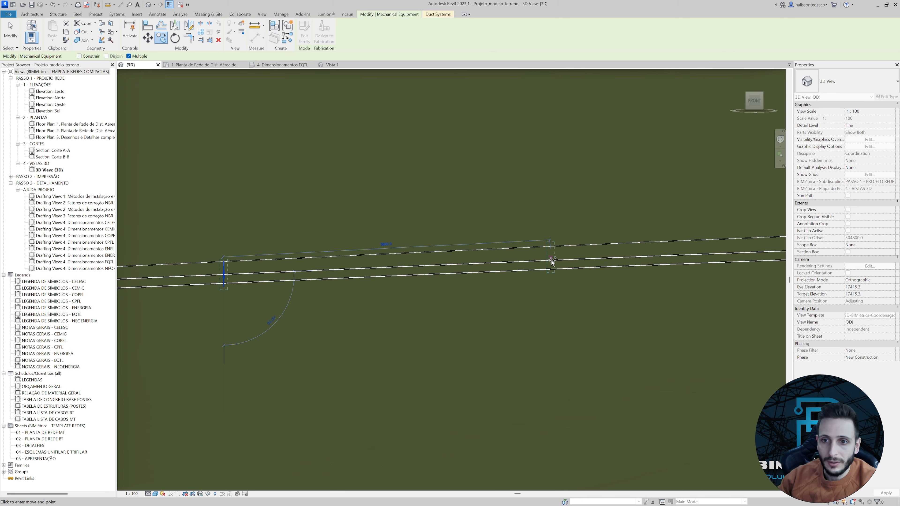
pyautogui.moveTo(566, 261); pyautogui.dragTo(375, 269, button='middle')
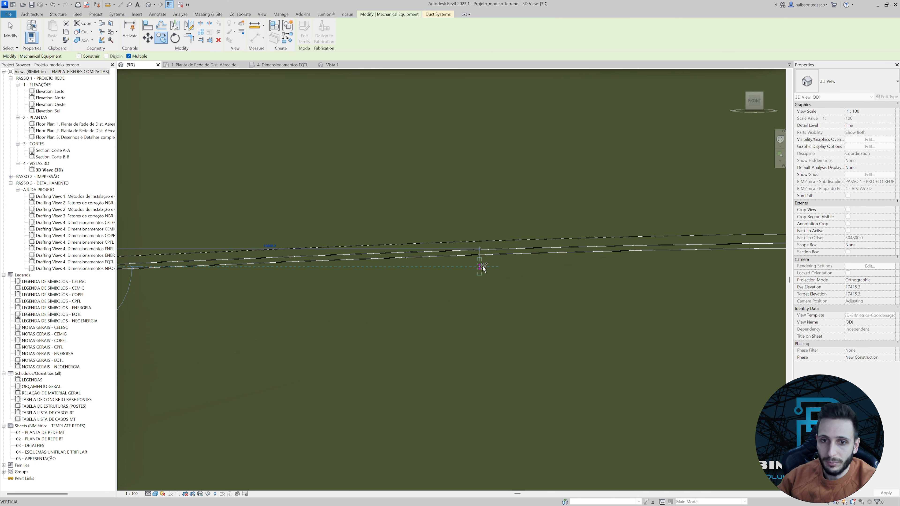
pyautogui.scroll(-3, 527, 249)
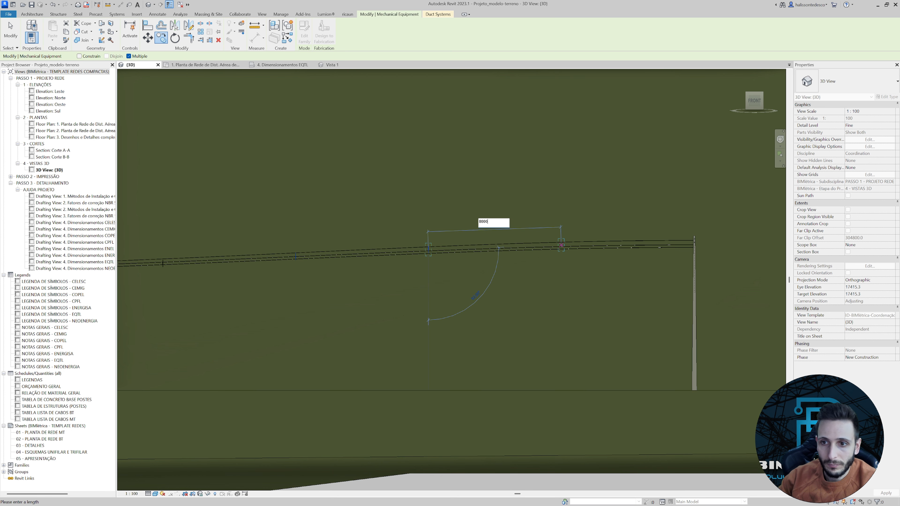
pyautogui.press('Return')
pyautogui.scroll(-3, 571, 268)
pyautogui.moveTo(419, 281); pyautogui.dragTo(530, 282, button='middle')
pyautogui.press('Escape')
pyautogui.scroll(7, 366, 263)
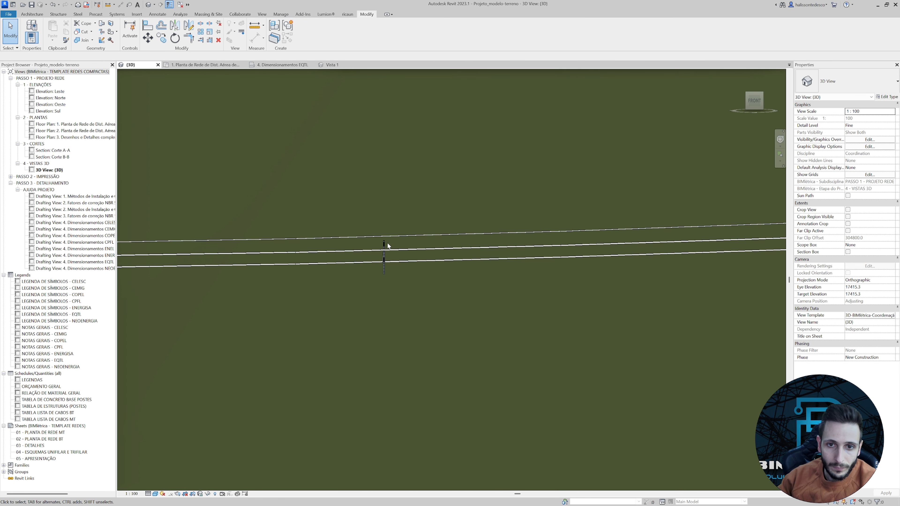
# Raise the first copied 15 kV diamond spacer to elevation 17527 so its connectors line up with the steel messenger and conductors.
pyautogui.click(386, 246)
pyautogui.scroll(5, 386, 246)
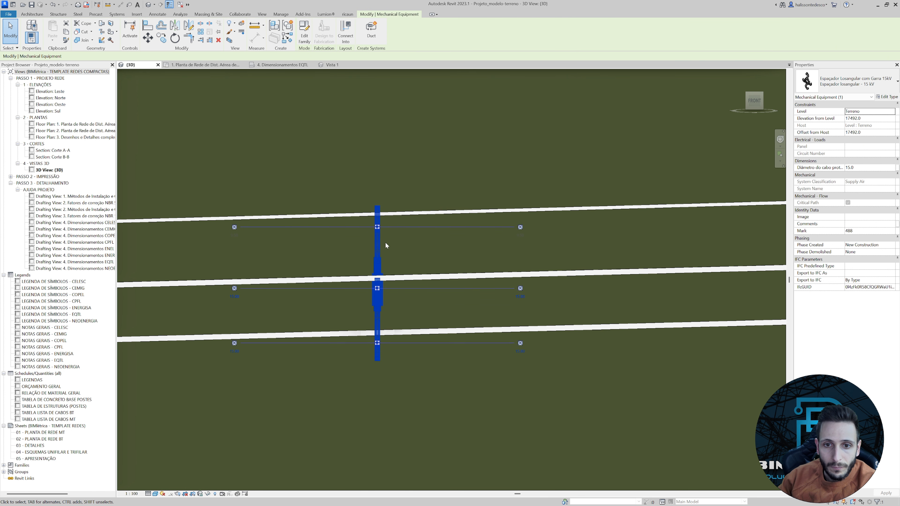
pyautogui.press('Up')
pyautogui.press('Up')
pyautogui.press('Up')
pyautogui.press('Up')
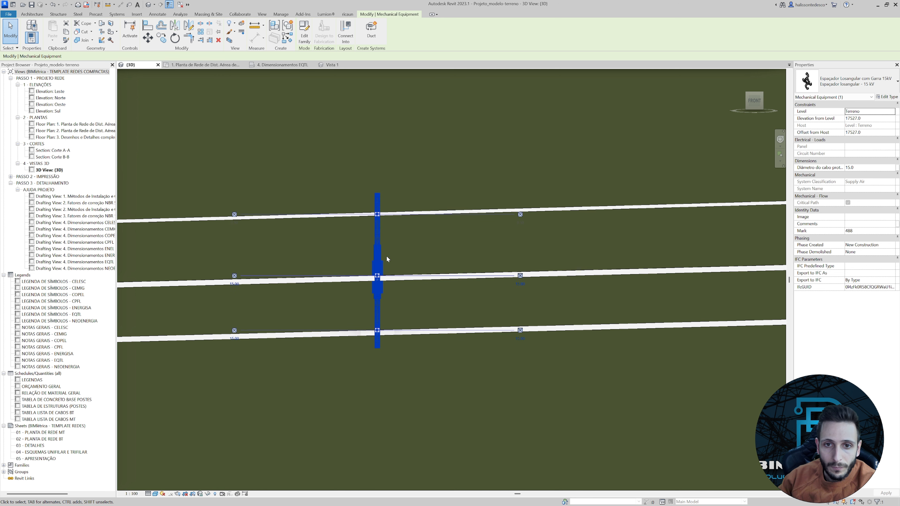
pyautogui.scroll(-5, 386, 256)
pyautogui.scroll(6, 442, 266)
# Raise the second copied spacer to elevation 17806.2 so its upper connector meets the steel messenger.
pyautogui.click(425, 233)
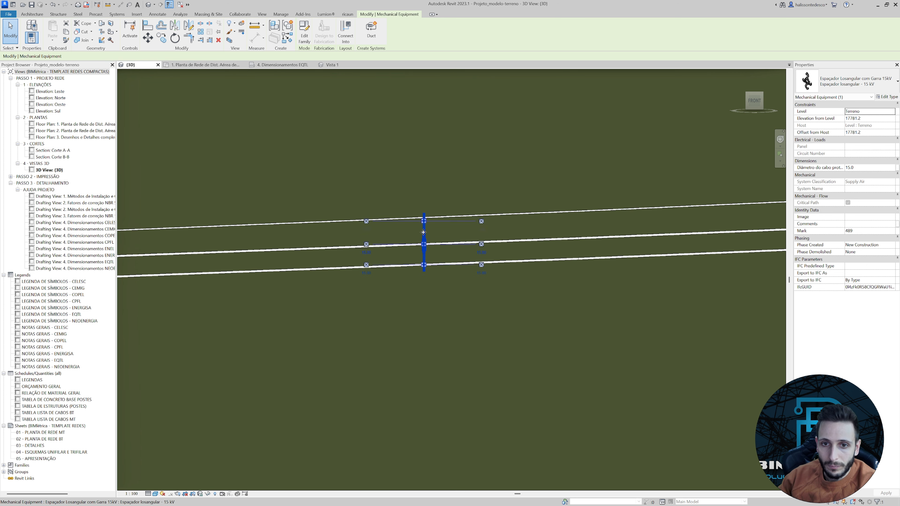
pyautogui.scroll(3, 425, 217)
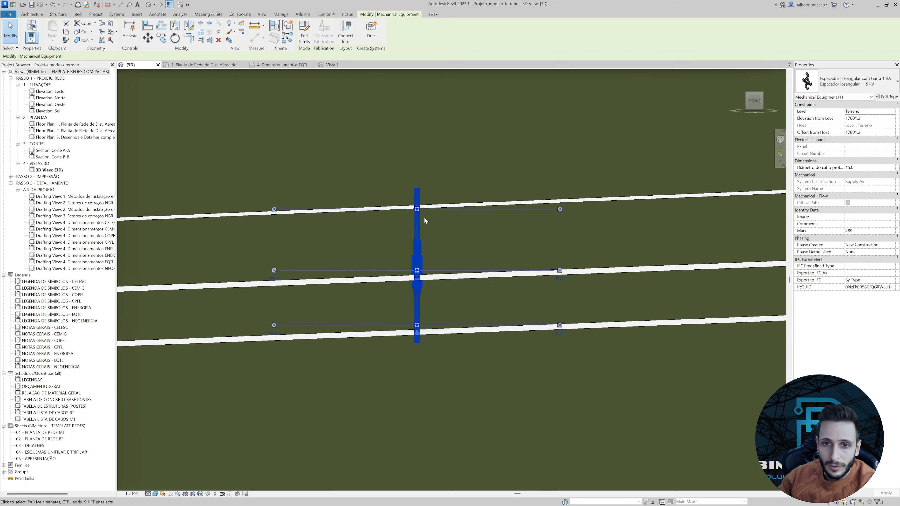
pyautogui.press('Up')
pyautogui.scroll(2, 416, 211)
pyautogui.scroll(-6, 415, 212)
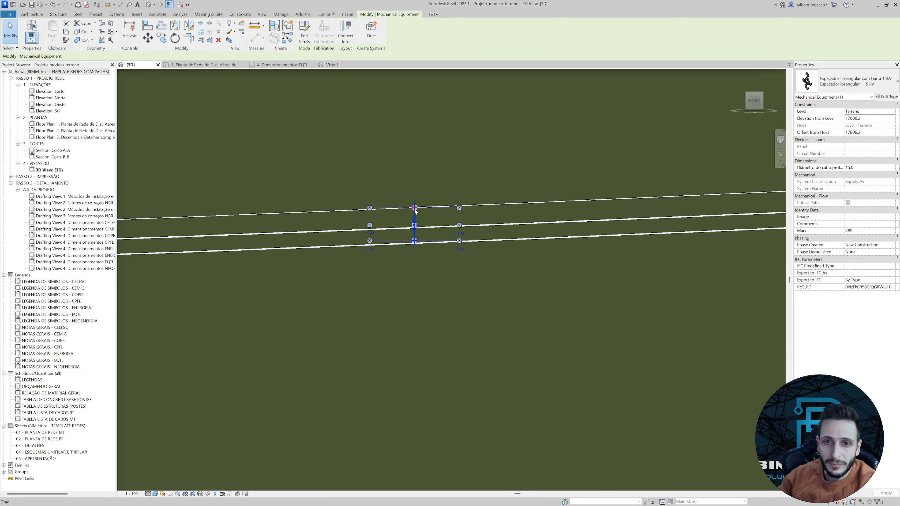
# Recheck the first copied spacer's alignment with the cables near the first pole.
pyautogui.moveTo(388, 256); pyautogui.dragTo(707, 258, button='middle')
pyautogui.moveTo(344, 273); pyautogui.dragTo(493, 274, button='middle')
pyautogui.scroll(2, 406, 241)
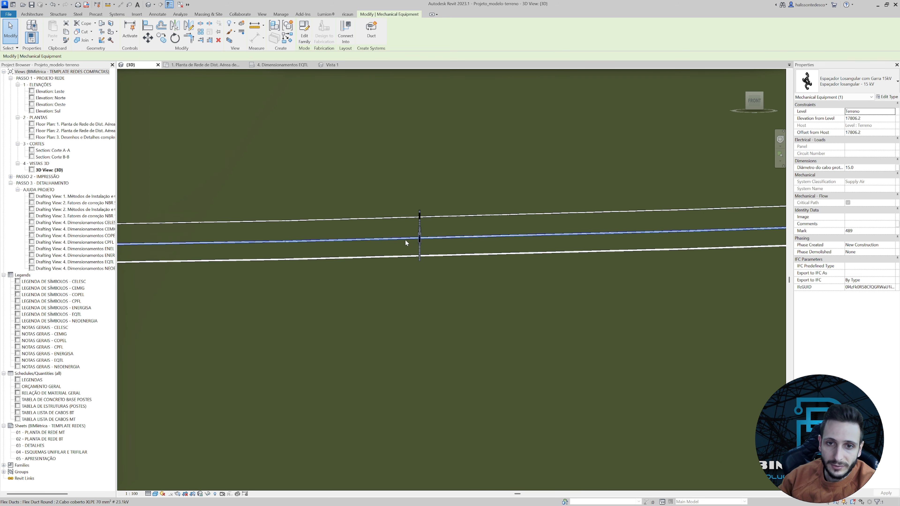
pyautogui.click(420, 219)
pyautogui.scroll(1, 425, 223)
pyautogui.scroll(-2, 429, 223)
pyautogui.scroll(-5, 429, 224)
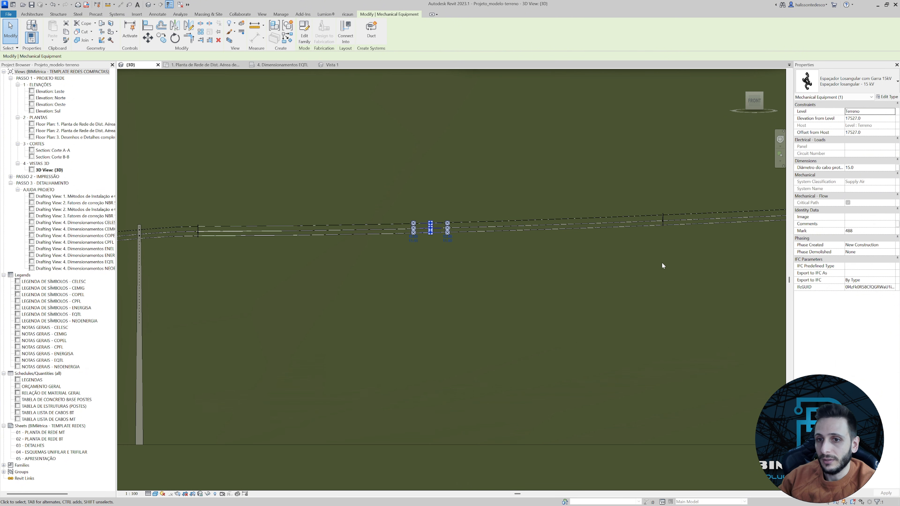
# Align the third copied spacer vertically with the sloping steel messenger.
pyautogui.moveTo(664, 265); pyautogui.dragTo(425, 279, button='middle')
pyautogui.moveTo(542, 260); pyautogui.dragTo(380, 288, button='middle')
pyautogui.scroll(5, 494, 255)
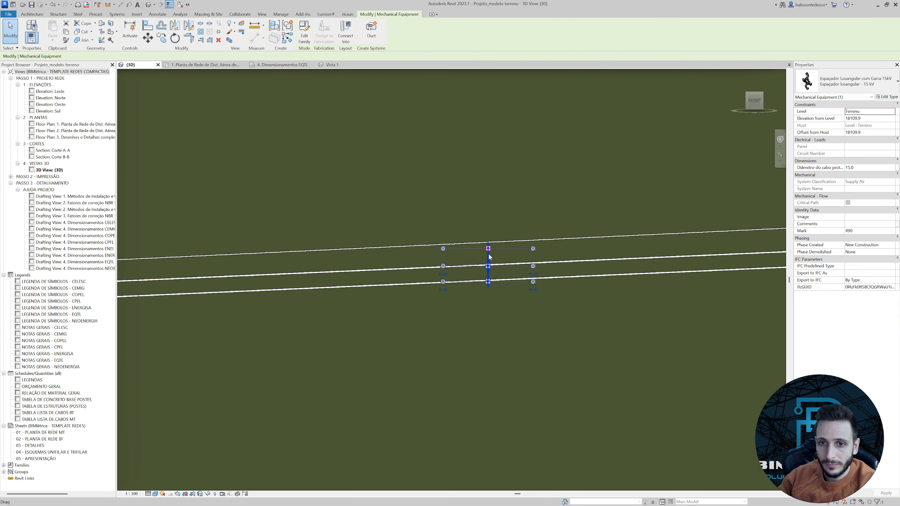
pyautogui.scroll(4, 490, 249)
pyautogui.scroll(-4, 490, 249)
# Align the fourth copied spacer with the steel messenger at elevation 18533.6.
pyautogui.moveTo(778, 256); pyautogui.dragTo(301, 290, button='middle')
pyautogui.moveTo(595, 281); pyautogui.dragTo(327, 283, button='middle')
pyautogui.click(371, 273)
pyautogui.scroll(3, 372, 275)
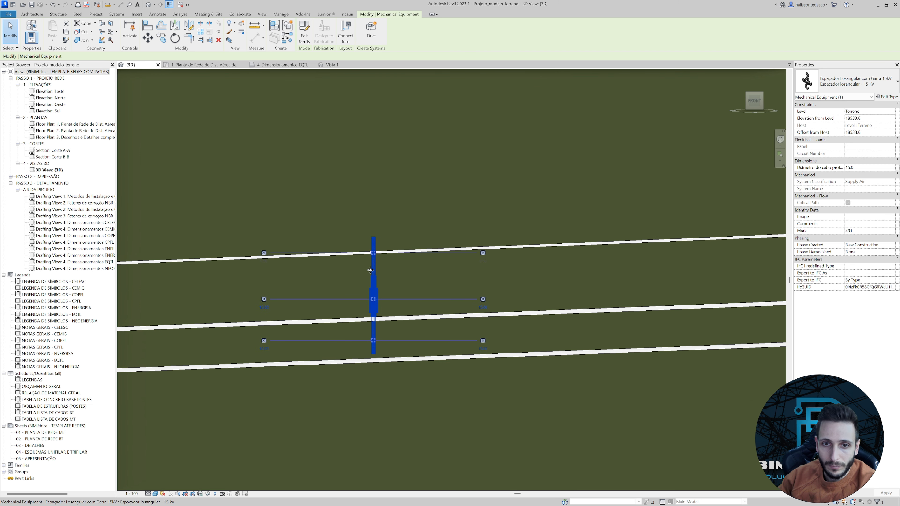
pyautogui.scroll(-5, 376, 277)
# Raise the fifth copied spacer to elevation 18815.3 so its upper connector meets the steel messenger.
pyautogui.moveTo(601, 285); pyautogui.dragTo(393, 300, button='middle')
pyautogui.click(441, 279)
pyautogui.scroll(5, 440, 277)
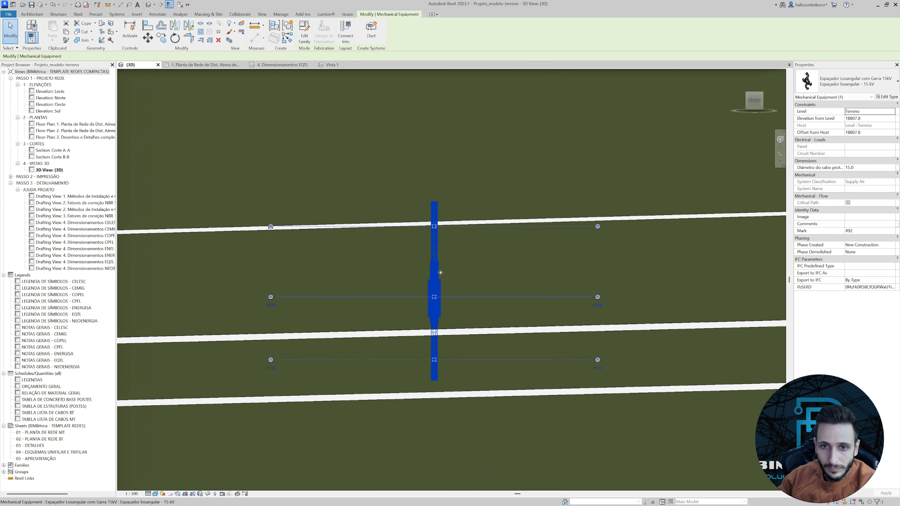
pyautogui.press('Up')
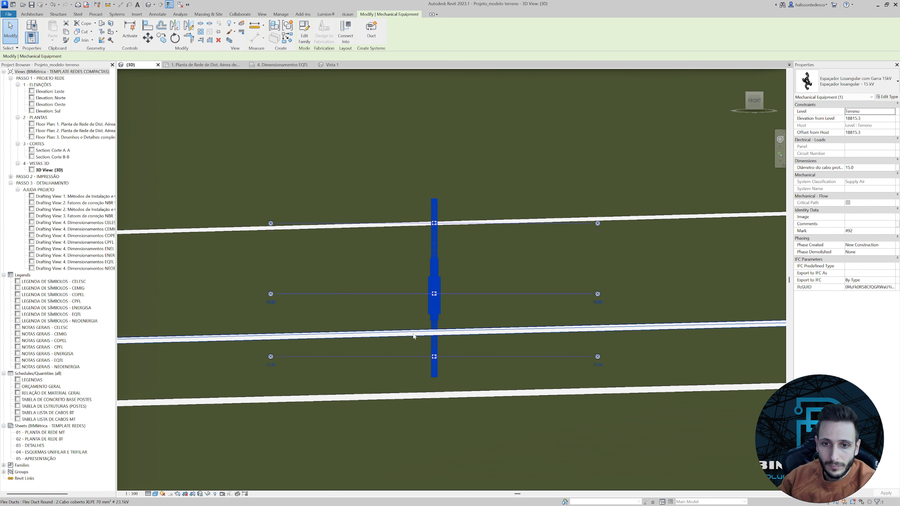
# Insert a vertex in the lowest XLPE 70 mm² cable at the fifth spacer and move it onto the spacer's bottom connector.
pyautogui.click(431, 395)
pyautogui.rightClick(431, 395)
pyautogui.click(456, 216)
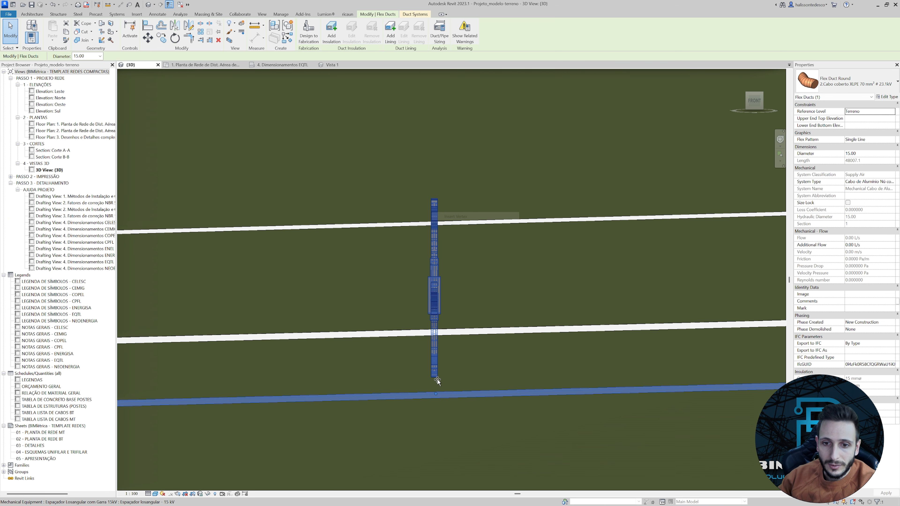
pyautogui.click(438, 388)
pyautogui.moveTo(434, 374); pyautogui.dragTo(433, 354)
pyautogui.click(433, 366)
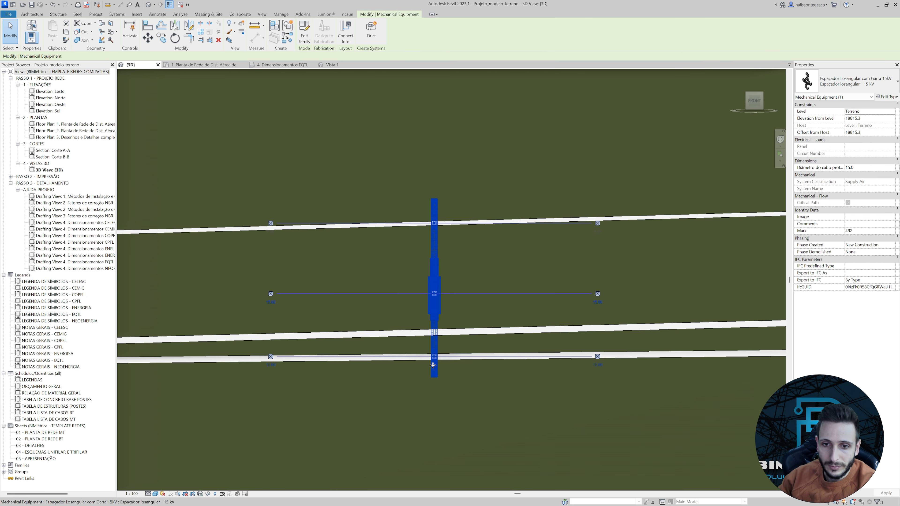
# Insert a vertex in one of the two overlapping middle conductors at the fifth spacer and fit it to the middle connector's height.
pyautogui.click(421, 336)
pyautogui.rightClick(421, 336)
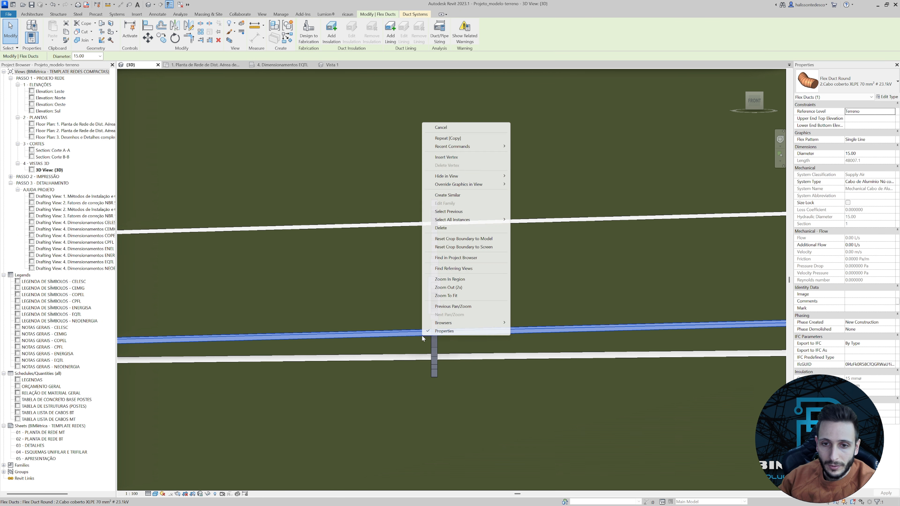
pyautogui.click(458, 160)
pyautogui.click(434, 331)
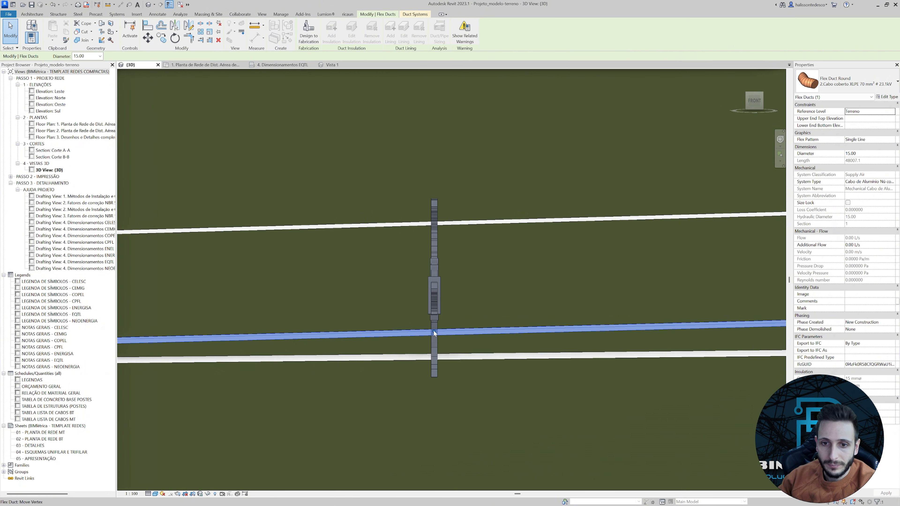
pyautogui.moveTo(434, 331); pyautogui.dragTo(435, 290)
pyautogui.click(435, 290)
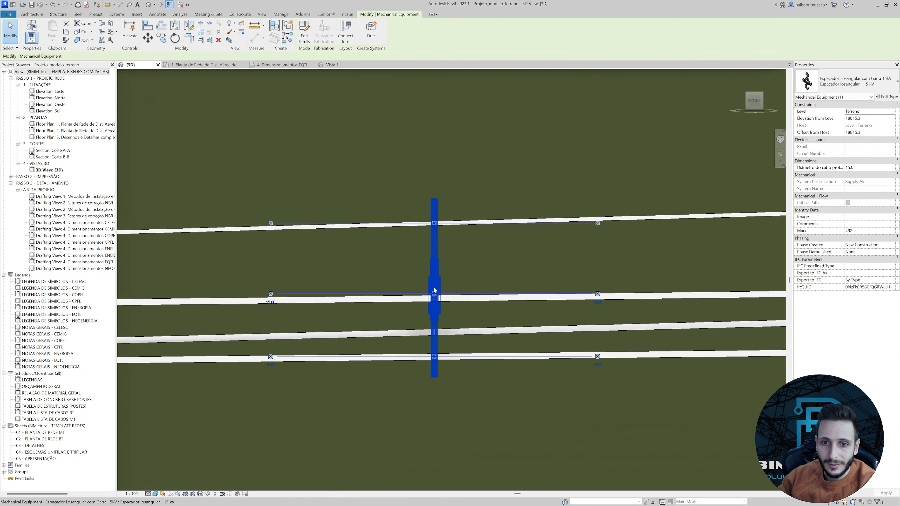
pyautogui.scroll(3, 436, 293)
pyautogui.click(423, 298)
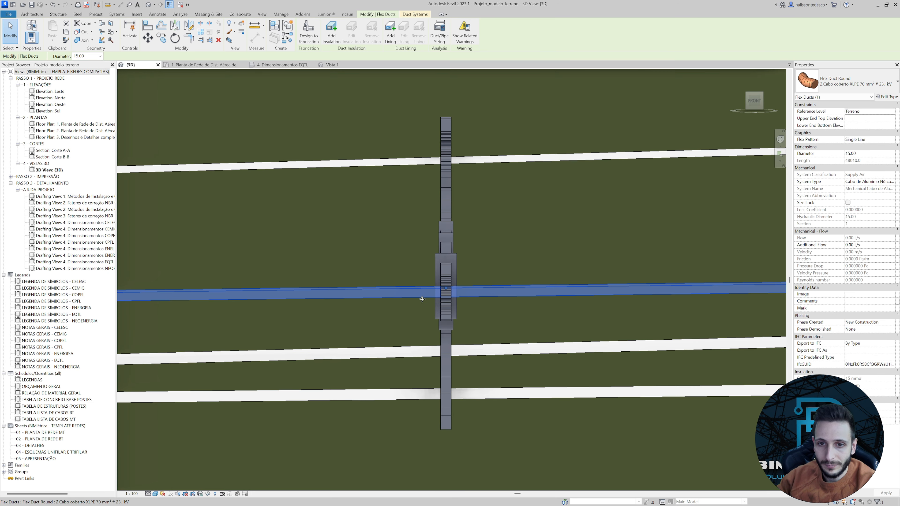
pyautogui.moveTo(447, 289); pyautogui.dragTo(448, 282)
pyautogui.click(446, 307)
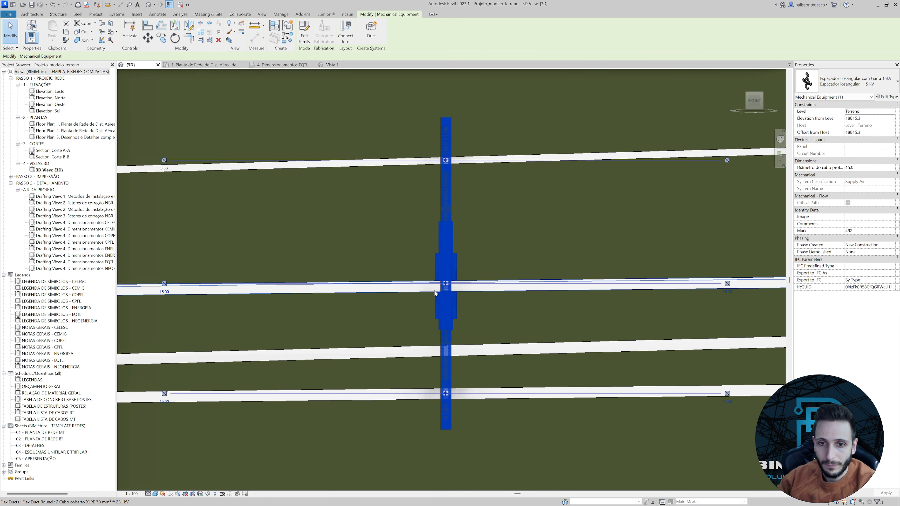
# Add a vertex to the other middle conductor at the fifth spacer and raise it to the spacer's remaining middle connector.
pyautogui.click(431, 294)
pyautogui.click(431, 351)
pyautogui.rightClick(446, 348)
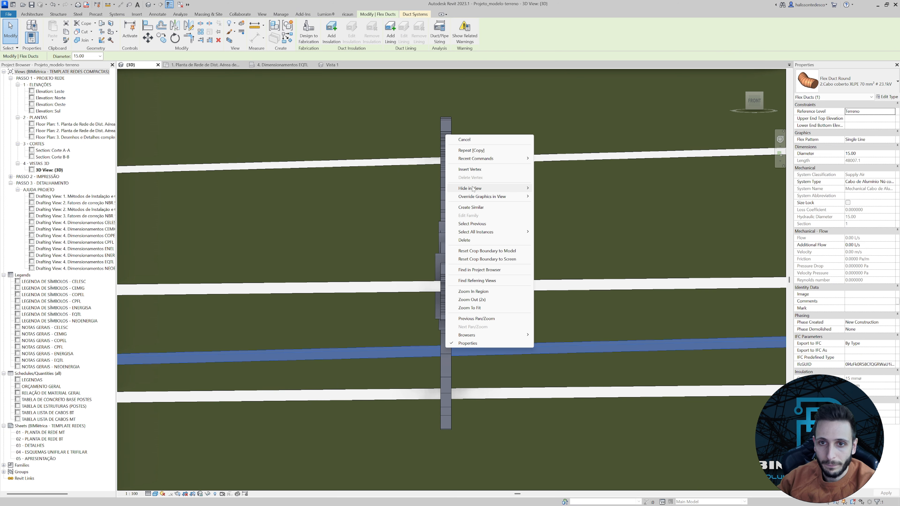
pyautogui.click(456, 172)
pyautogui.click(445, 348)
pyautogui.moveTo(446, 350); pyautogui.dragTo(446, 287)
pyautogui.scroll(-9, 446, 297)
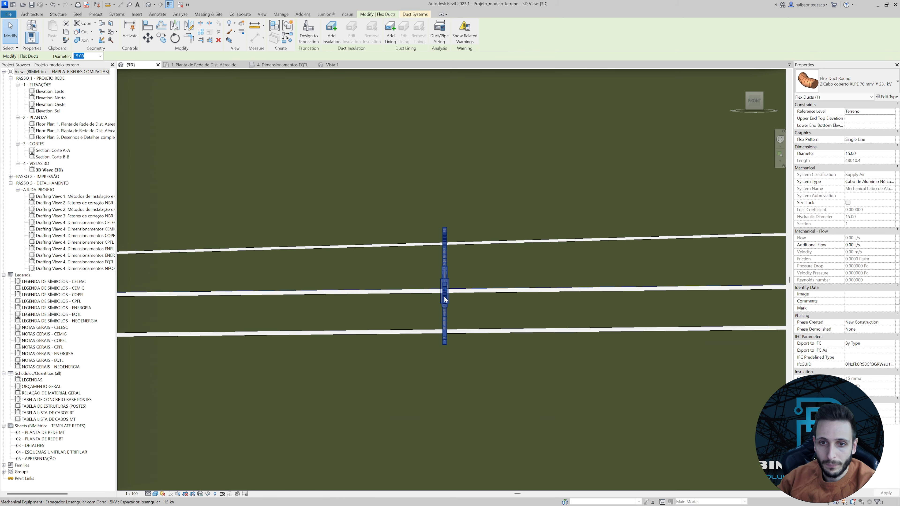
# Insert a vertex in the lowest conductor at the fourth spacer and lower it onto the bottom connector.
pyautogui.scroll(5, 380, 326)
pyautogui.rightClick(337, 288)
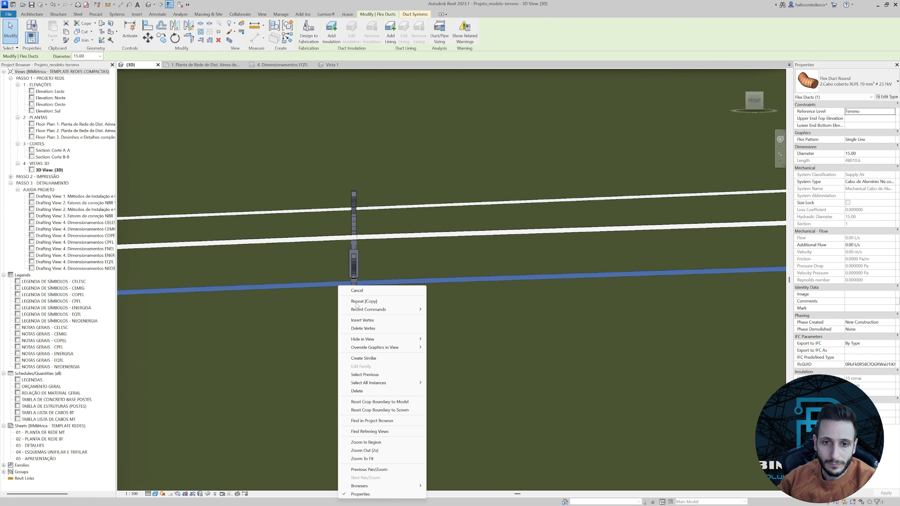
pyautogui.click(355, 318)
pyautogui.click(355, 318)
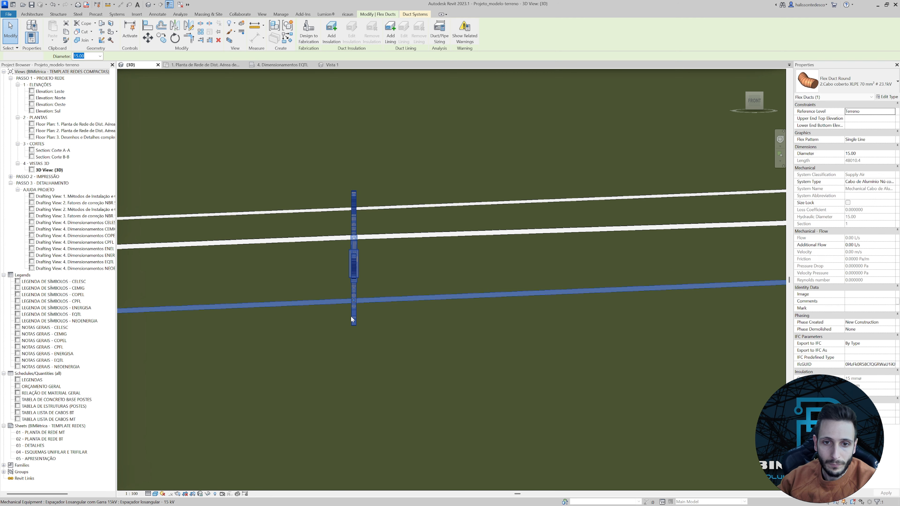
pyautogui.click(349, 307)
pyautogui.click(354, 315)
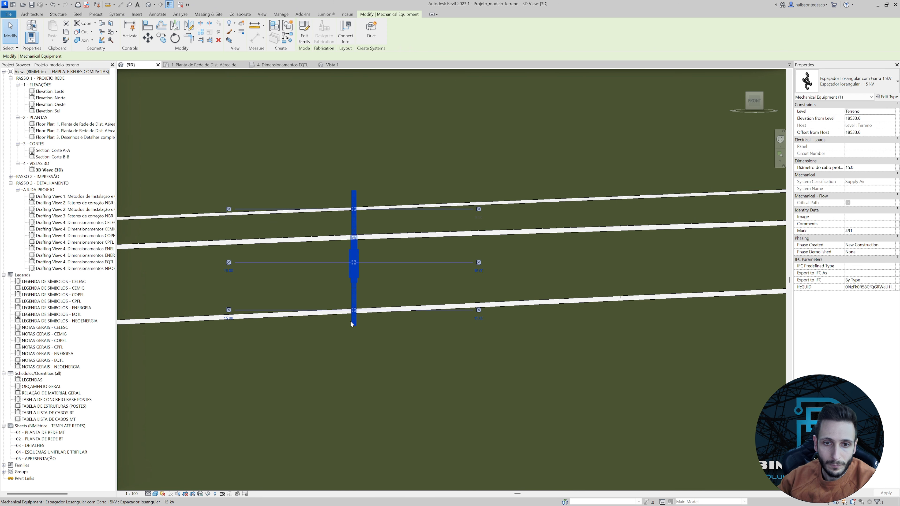
# Insert a vertex in the first middle conductor at the fourth spacer and lower it to the spacer's middle connector.
pyautogui.scroll(2, 344, 245)
pyautogui.click(361, 236)
pyautogui.rightClick(361, 237)
pyautogui.press('Escape')
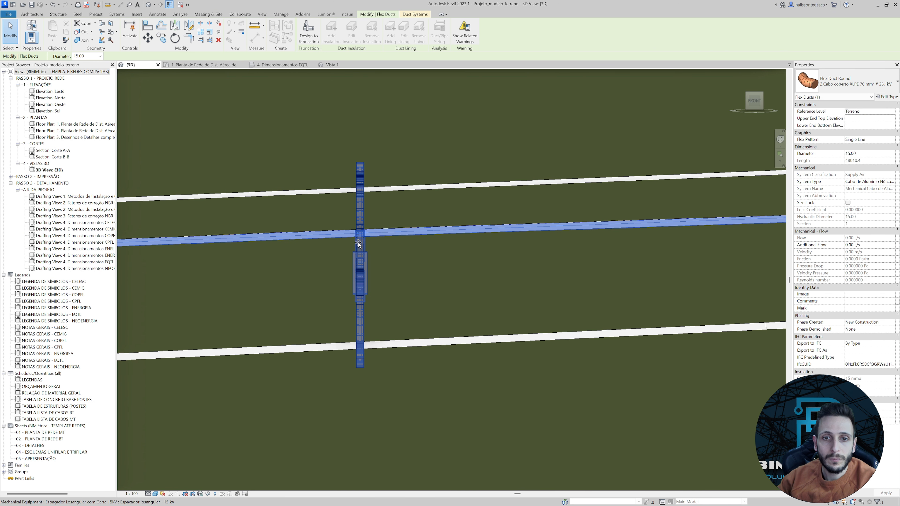
pyautogui.moveTo(361, 235); pyautogui.dragTo(361, 272)
pyautogui.click(360, 266)
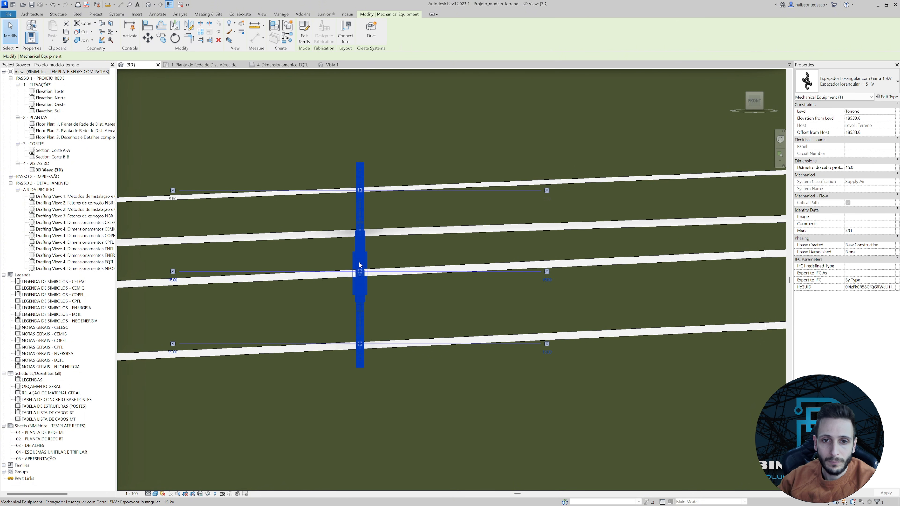
# Bring the remaining middle conductor down to the fourth spacer's other middle connector using an inserted vertex.
pyautogui.click(353, 236)
pyautogui.rightClick(354, 236)
pyautogui.press('Escape')
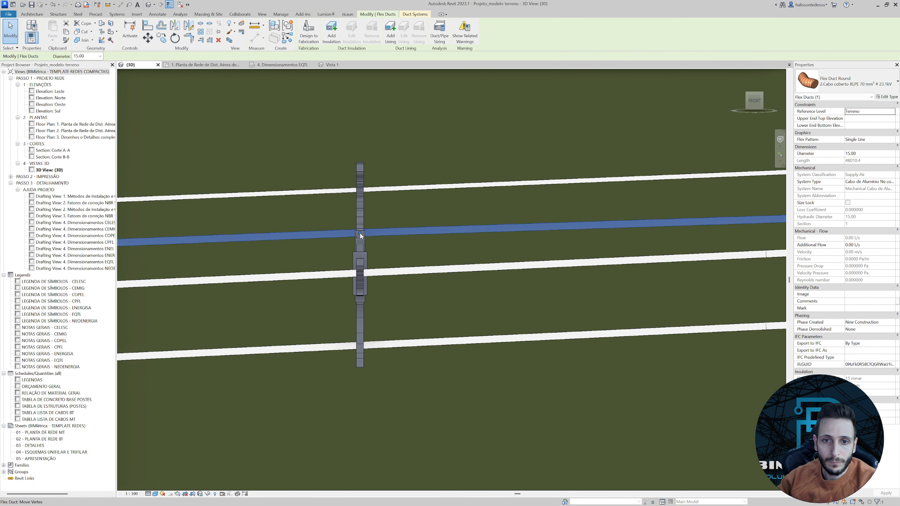
pyautogui.click(342, 263)
pyautogui.scroll(-3, 340, 257)
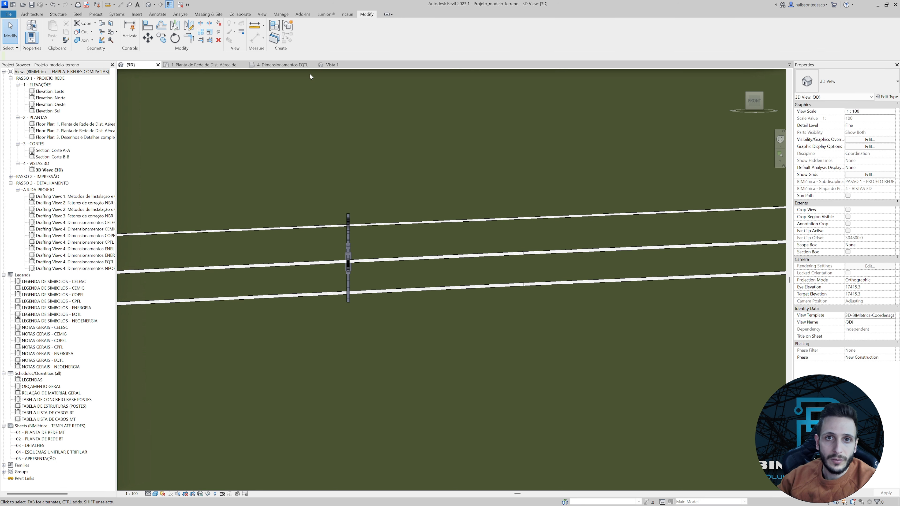
# Consult the spacers-per-span tables in the 4. Dimensionamentos EQTL drafting view and return to the 3D view.
pyautogui.click(288, 65)
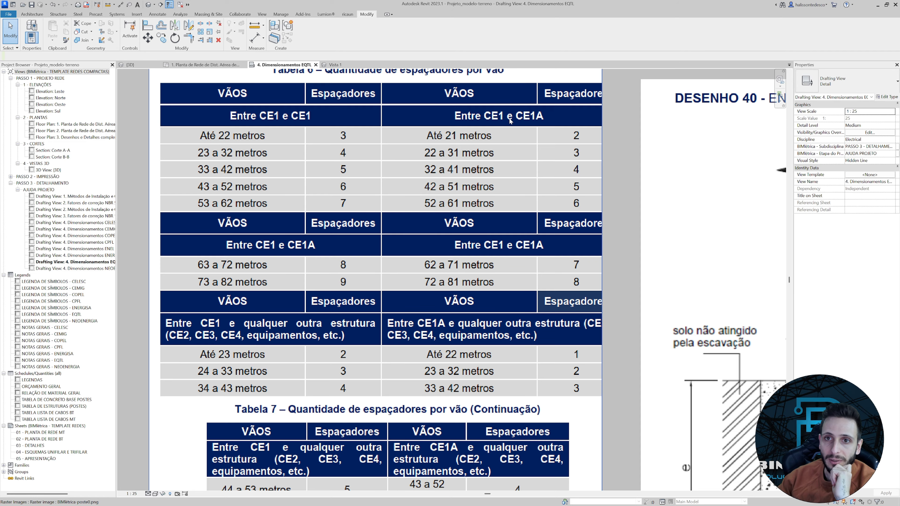
pyautogui.click(146, 65)
pyautogui.scroll(-5, 305, 198)
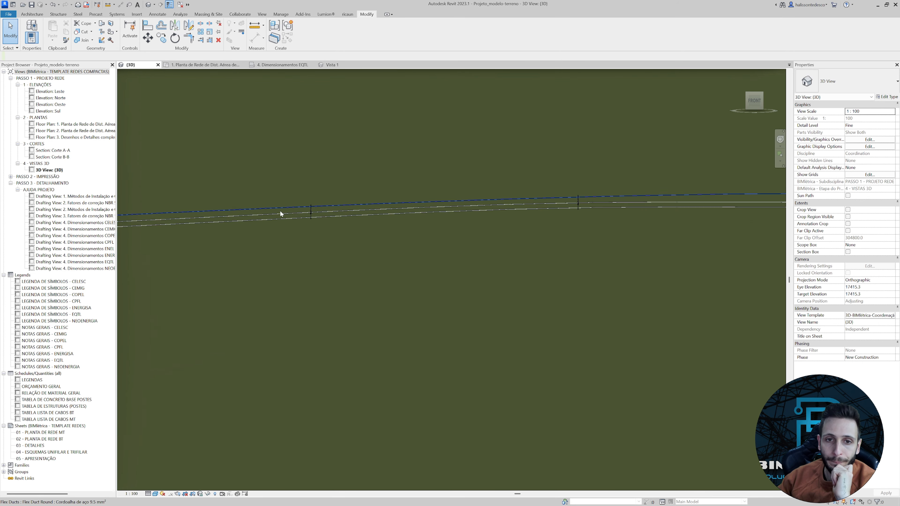
# Insert a vertex in the lowest conductor at the third spacer and move it up onto the bottom connector.
pyautogui.scroll(6, 305, 212)
pyautogui.click(312, 213)
pyautogui.scroll(2, 320, 218)
pyautogui.scroll(-4, 323, 225)
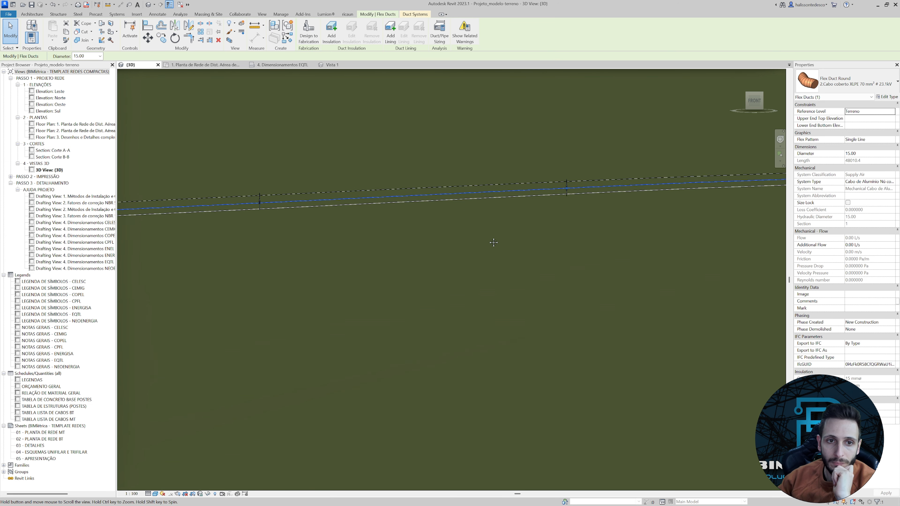
pyautogui.scroll(4, 488, 251)
pyautogui.scroll(2, 488, 249)
pyautogui.rightClick(474, 250)
pyautogui.click(491, 287)
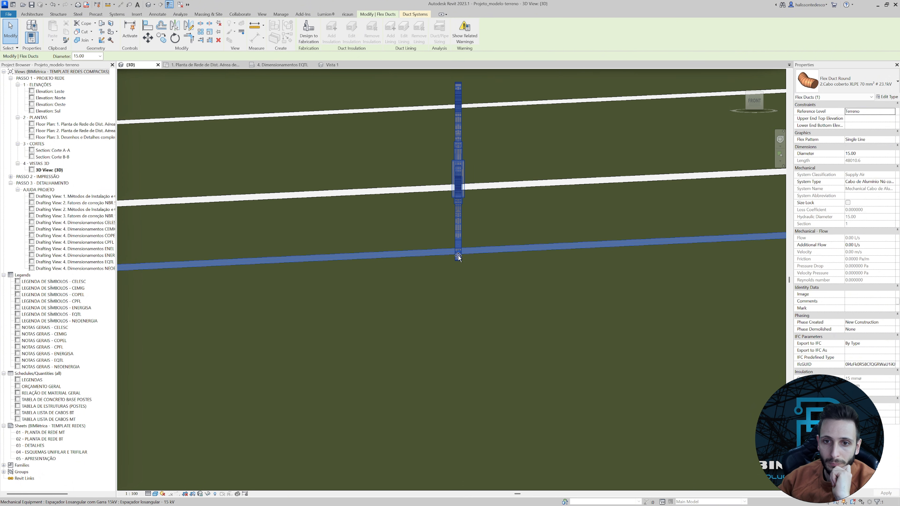
pyautogui.click(457, 253)
pyautogui.click(458, 252)
pyautogui.click(459, 256)
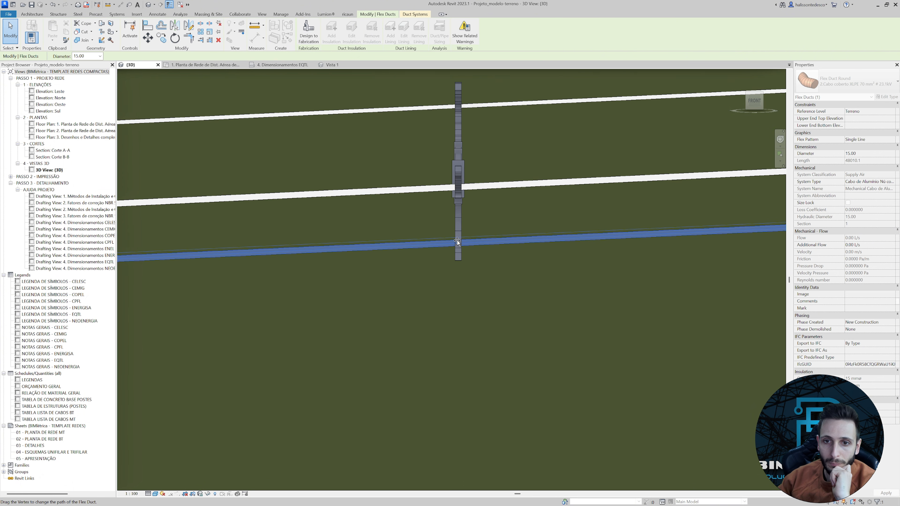
# Add a vertex to the first middle conductor at the third spacer and raise it to the spacer's middle connector.
pyautogui.scroll(3, 450, 227)
pyautogui.rightClick(439, 221)
pyautogui.press('Escape')
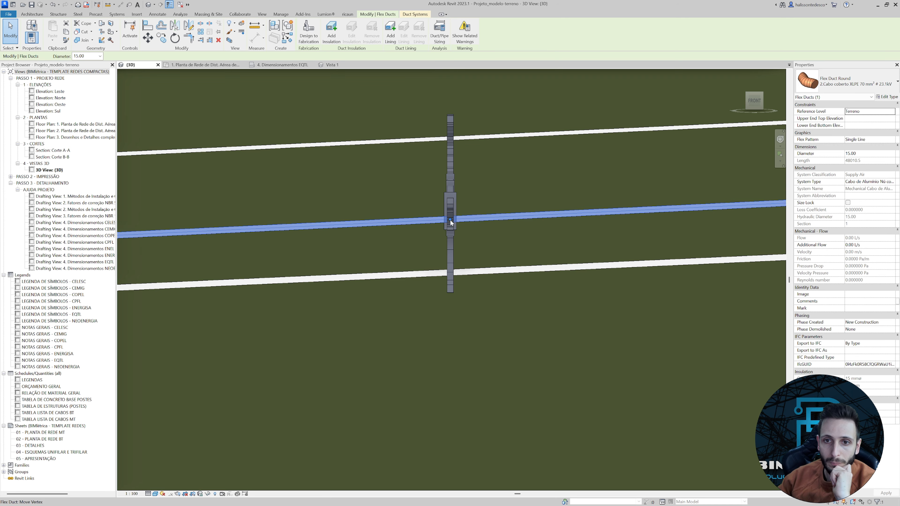
pyautogui.press('Escape')
# Fit the remaining middle conductor to the third spacer's other middle connector with an inserted vertex.
pyautogui.rightClick(436, 223)
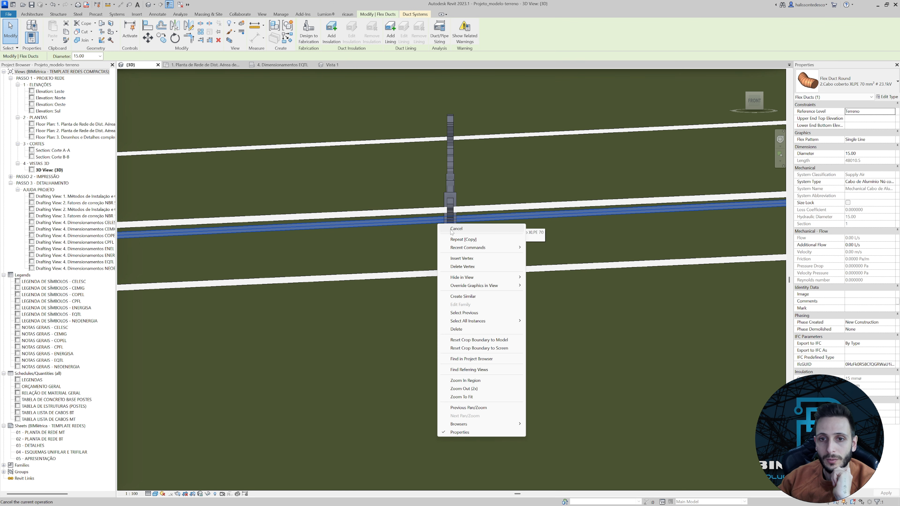
pyautogui.press('Escape')
pyautogui.press('Escape')
pyautogui.scroll(-4, 449, 214)
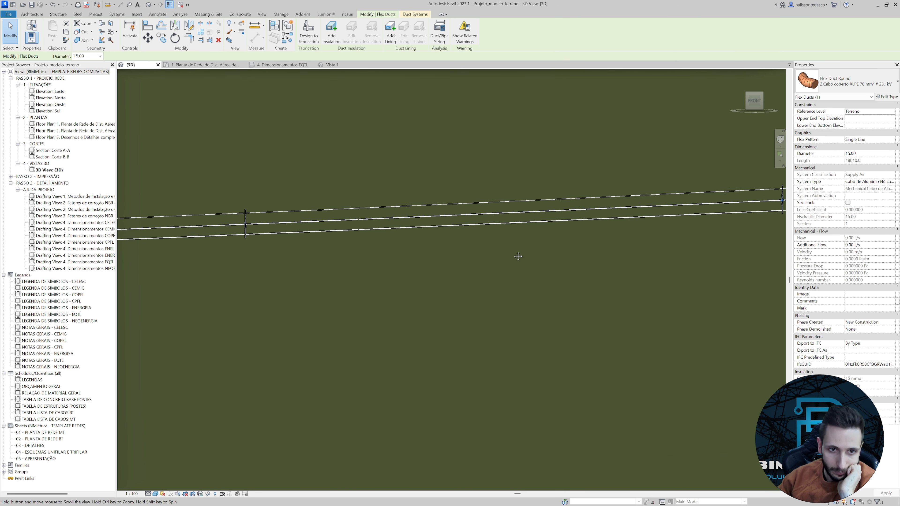
# Check how the conductors pass through the fitted diamond spacers along the last wired span, then clear the selection.
pyautogui.scroll(3, 295, 267)
pyautogui.click(323, 265)
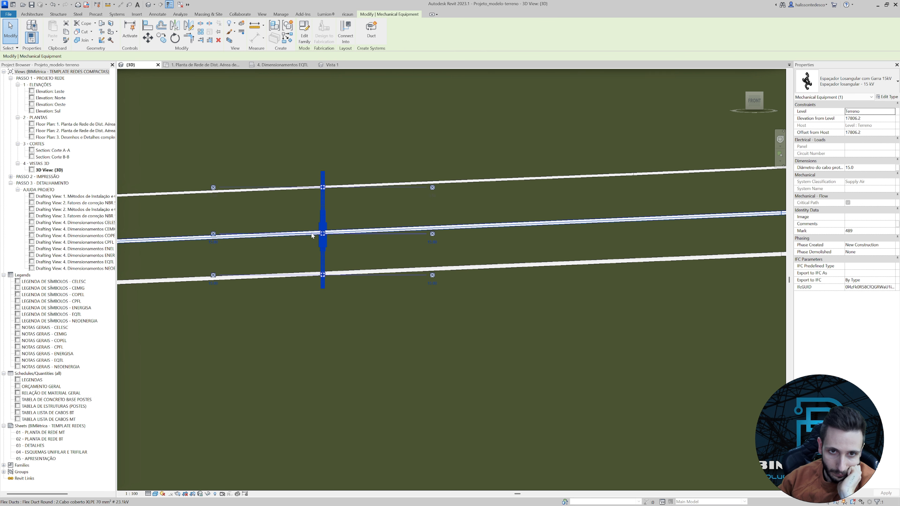
pyautogui.scroll(-5, 311, 233)
pyautogui.moveTo(293, 268); pyautogui.dragTo(383, 266, button='middle')
pyautogui.scroll(5, 383, 266)
pyautogui.click(335, 225)
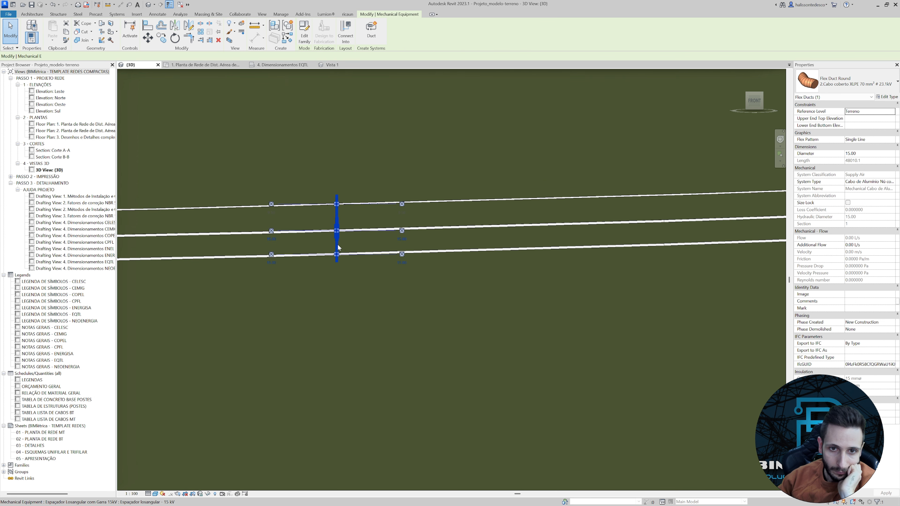
pyautogui.scroll(-5, 348, 244)
pyautogui.click(349, 245)
pyautogui.scroll(-2, 389, 269)
pyautogui.press('Escape')
pyautogui.scroll(6, 619, 258)
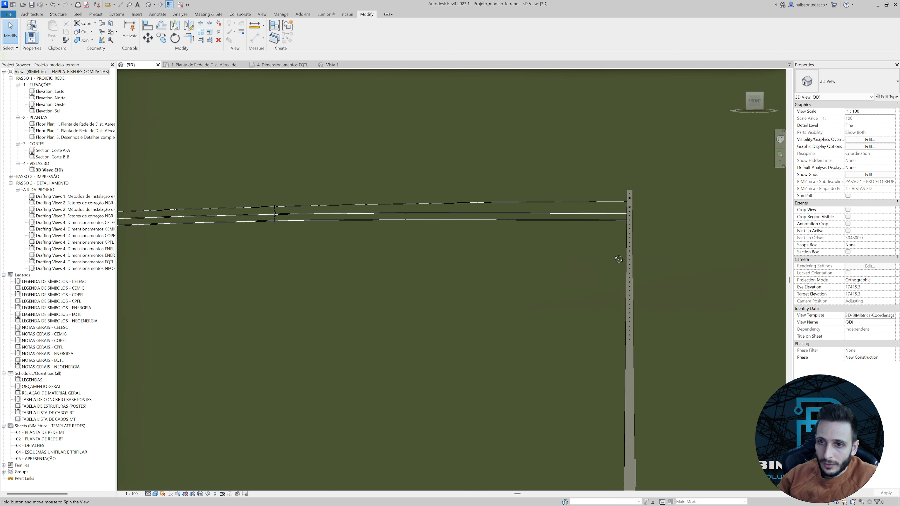
# Survey the pole line from the wired spans to the poles still without cables.
pyautogui.scroll(-3, 624, 267)
pyautogui.scroll(-2, 563, 261)
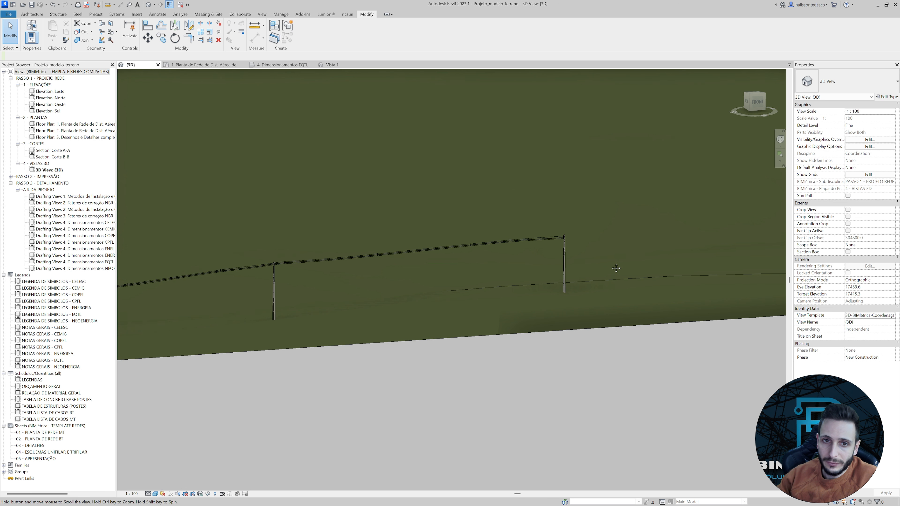
pyautogui.moveTo(613, 265); pyautogui.dragTo(485, 276, button='middle')
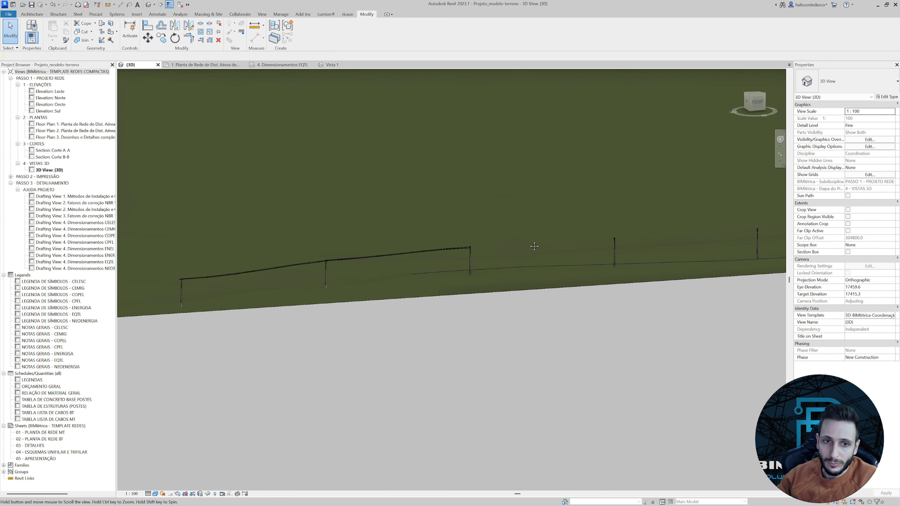
pyautogui.moveTo(535, 246); pyautogui.dragTo(596, 226, button='middle')
pyautogui.scroll(4, 579, 227)
pyautogui.scroll(-3, 582, 235)
pyautogui.moveTo(593, 288); pyautogui.dragTo(386, 316, button='middle')
pyautogui.moveTo(508, 258); pyautogui.dragTo(417, 278, button='middle')
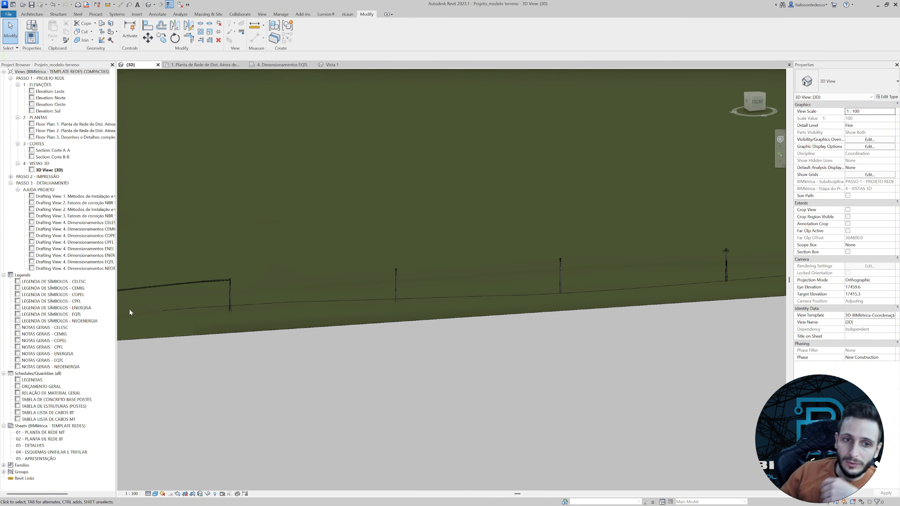
# Examine the CE1A structure where the cables end and the connectors of the neighbouring CE2 structure.
pyautogui.scroll(1, 256, 291)
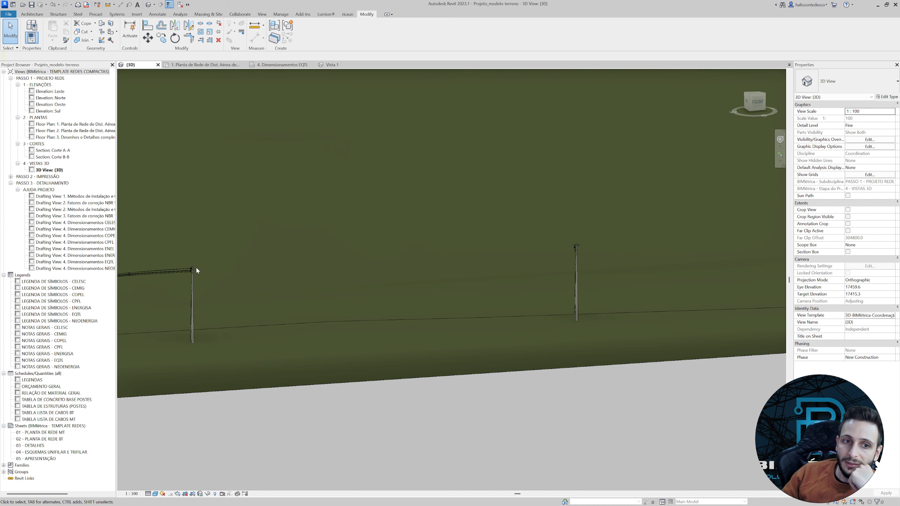
pyautogui.scroll(1, 197, 270)
pyautogui.click(193, 284)
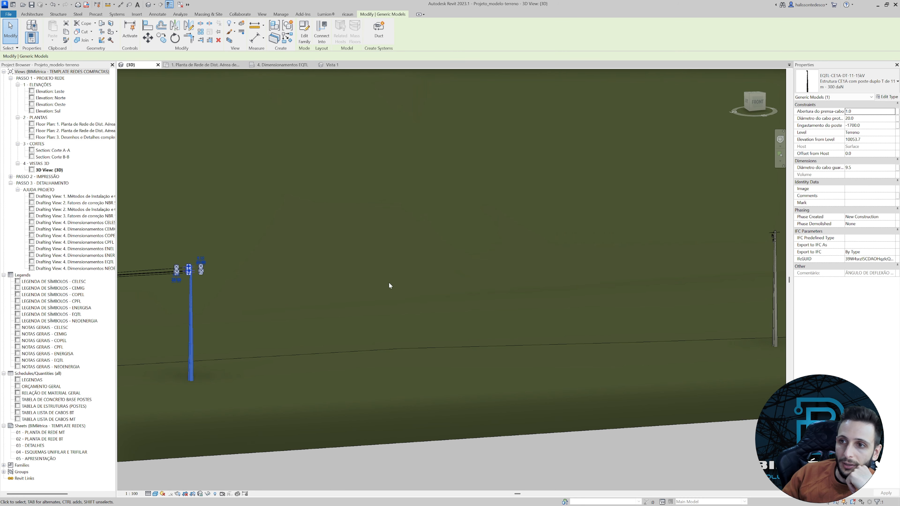
pyautogui.moveTo(684, 266); pyautogui.dragTo(482, 281, button='middle')
pyautogui.scroll(2, 575, 266)
pyautogui.click(574, 265)
pyautogui.click(573, 265)
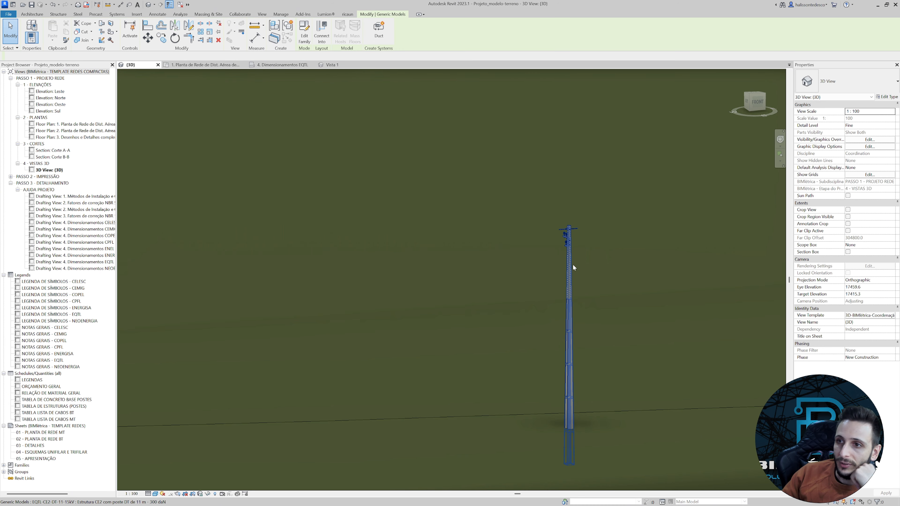
pyautogui.scroll(3, 577, 207)
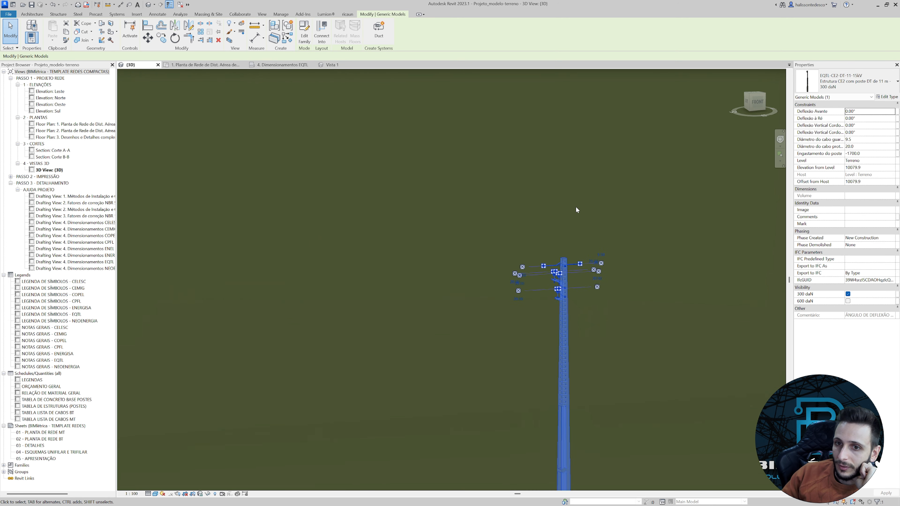
pyautogui.scroll(2, 534, 279)
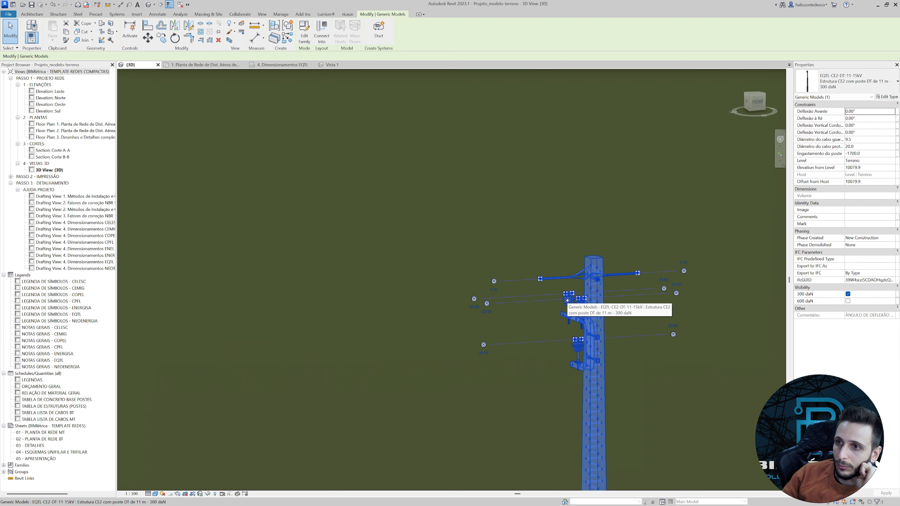
pyautogui.scroll(-2, 564, 308)
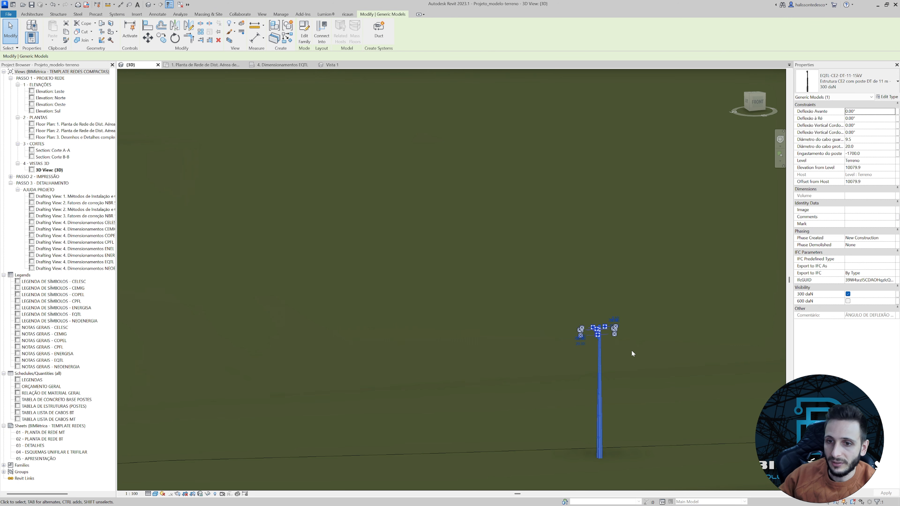
pyautogui.scroll(-4, 395, 291)
pyautogui.scroll(6, 567, 281)
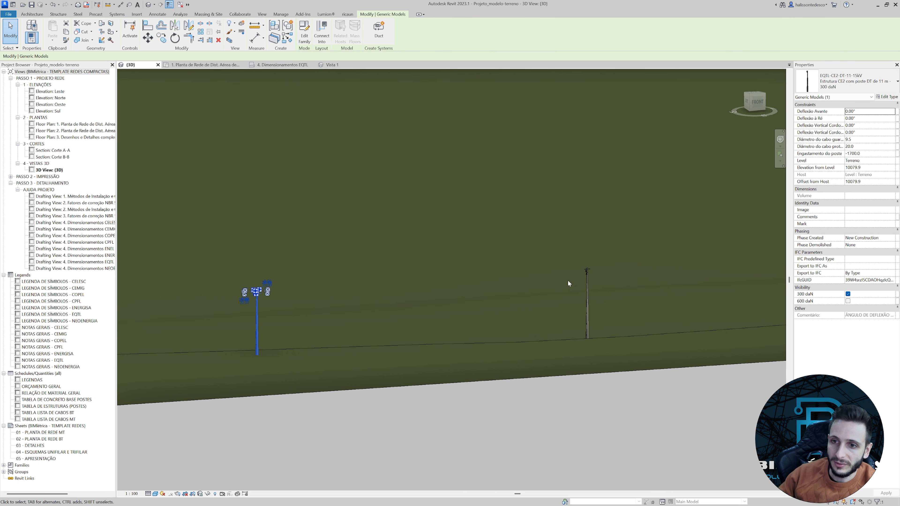
# Examine the connectors and insulators of the CE4 structure beyond the CE2 pole and its position among the neighbouring poles.
pyautogui.click(636, 267)
pyautogui.moveTo(638, 255); pyautogui.dragTo(671, 271)
pyautogui.moveTo(671, 271); pyautogui.dragTo(538, 282, button='middle')
pyautogui.scroll(-5, 446, 268)
pyautogui.scroll(4, 513, 257)
pyautogui.click(511, 252)
pyautogui.scroll(4, 510, 253)
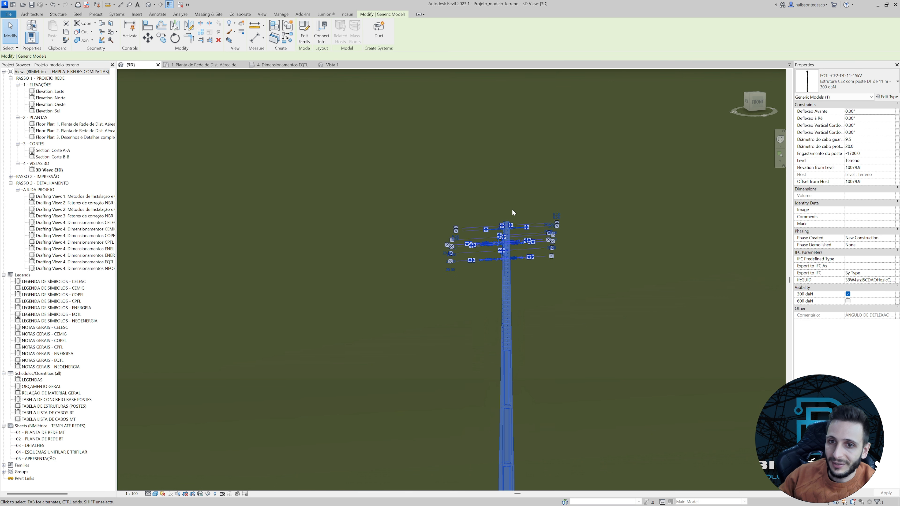
pyautogui.scroll(-3, 505, 280)
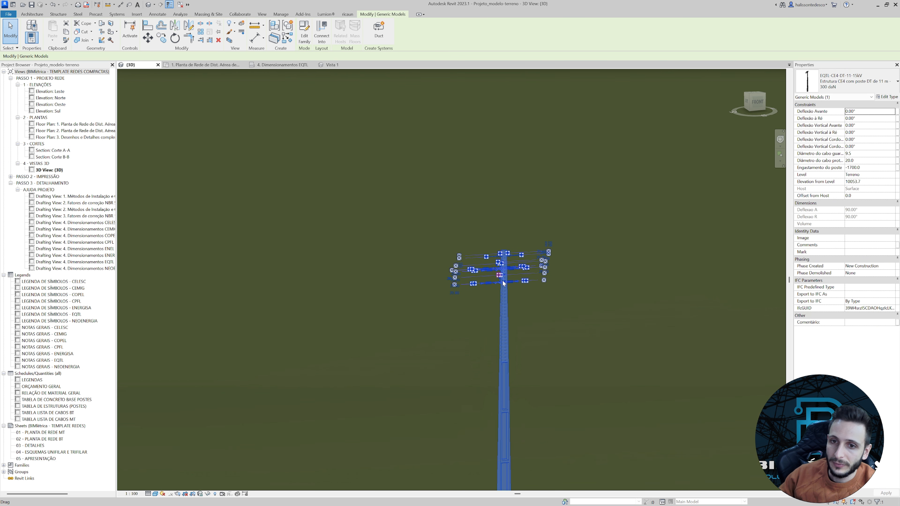
pyautogui.scroll(3, 497, 277)
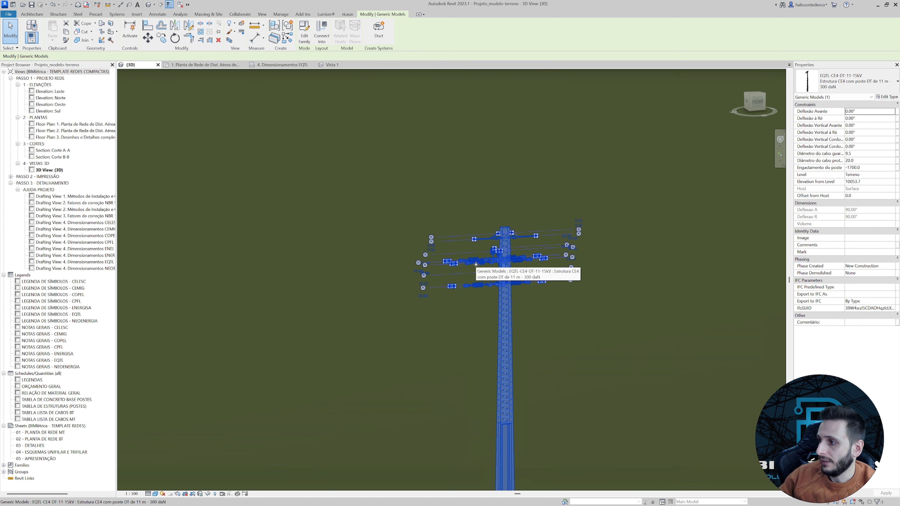
pyautogui.scroll(3, 477, 275)
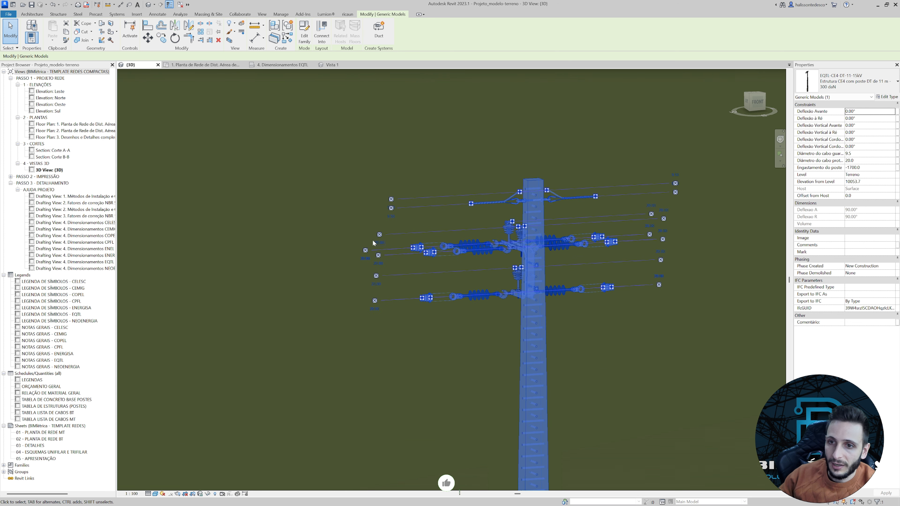
pyautogui.scroll(-6, 439, 344)
pyautogui.scroll(-3, 439, 344)
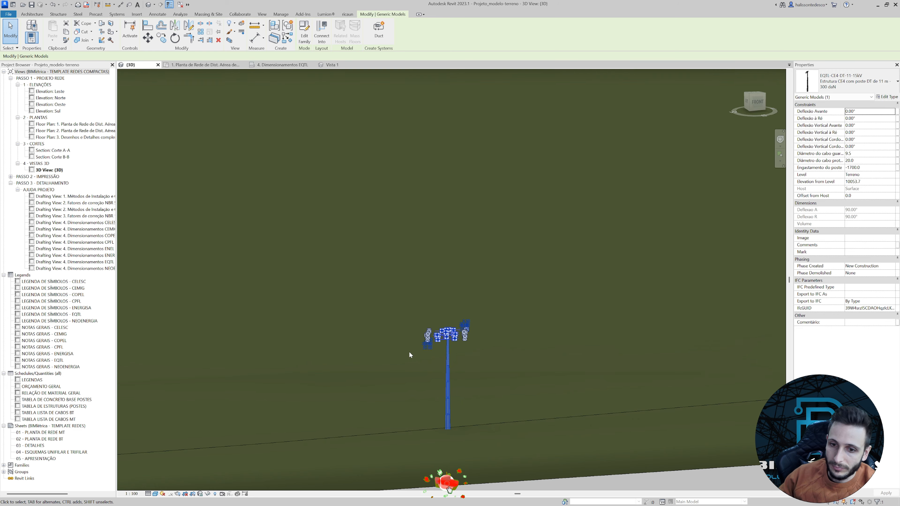
pyautogui.scroll(-5, 438, 313)
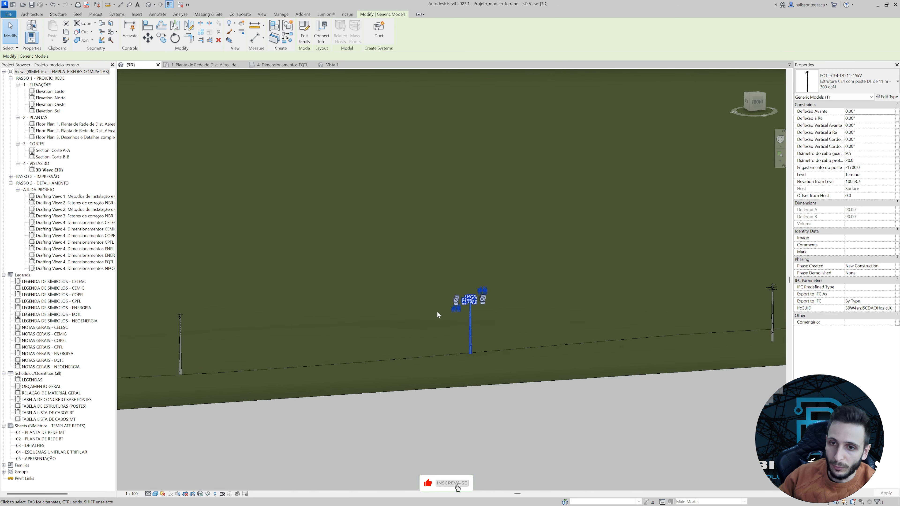